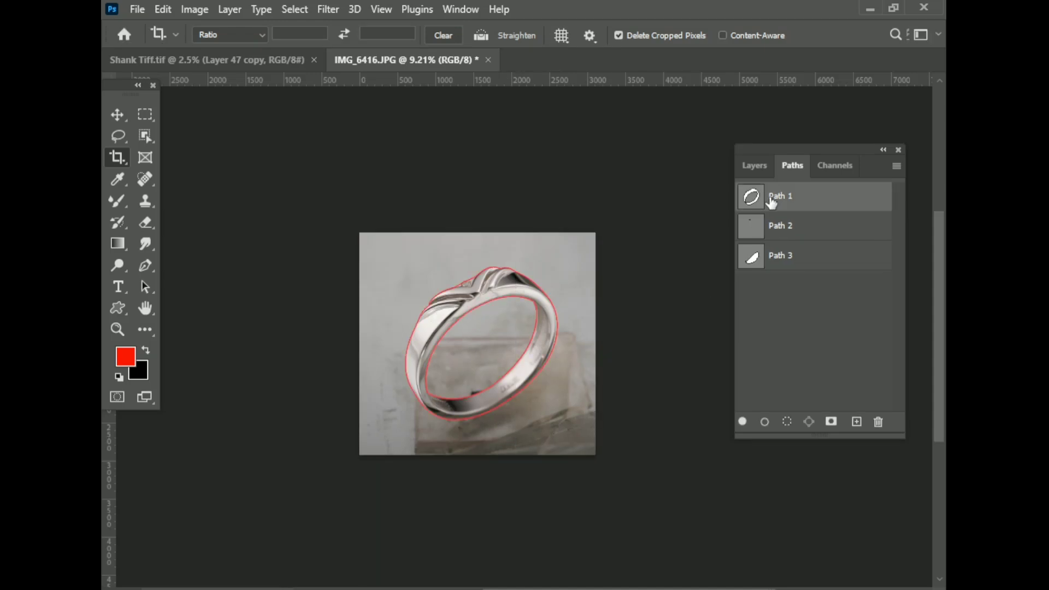
- Turn Path 1 and a second path into selections, copying each onto its own layer
key("p")
scroll(481, 328, "up", 2)
right_click(480, 242)
left_click(532, 302)
key("Return")
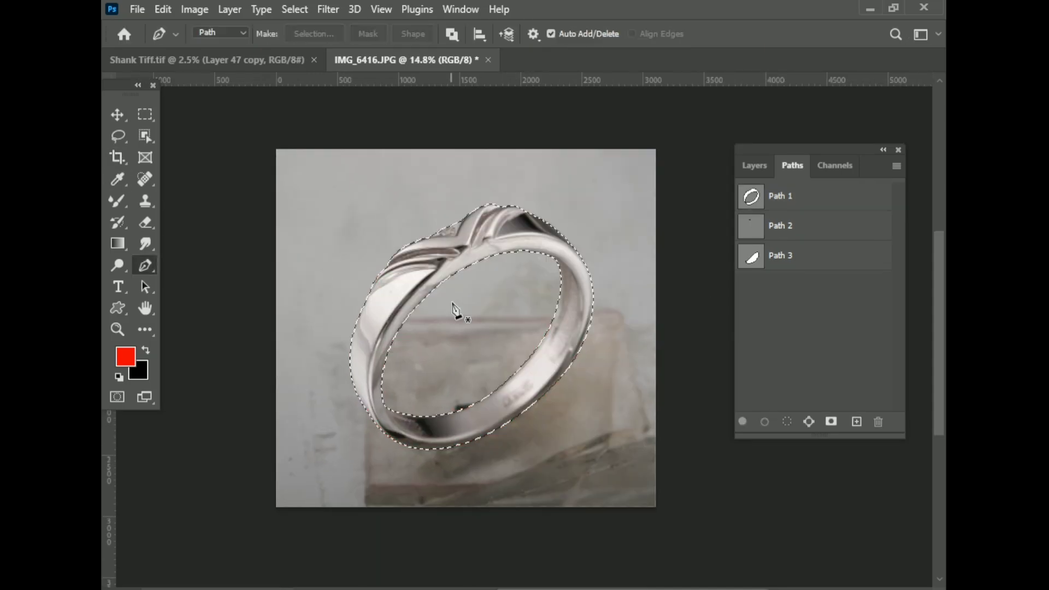
key("ctrl+j")
right_click(451, 262)
left_click(503, 302)
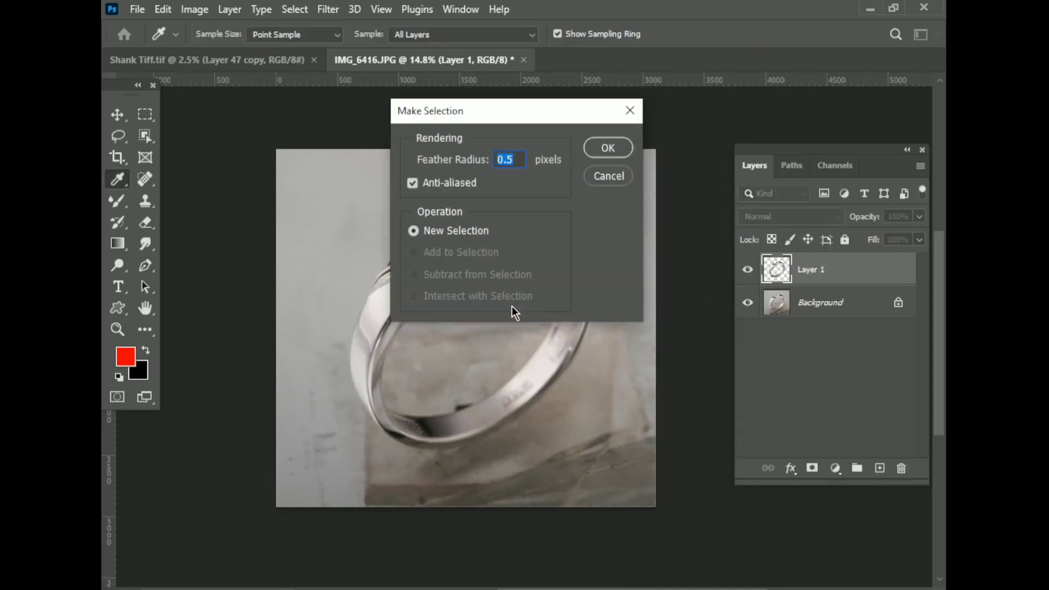
key("Return")
key("ctrl+j")
- Turn Path 3 into a selection and copy it onto a new layer
left_click(791, 165)
scroll(601, 358, "up", 2)
right_click(582, 349)
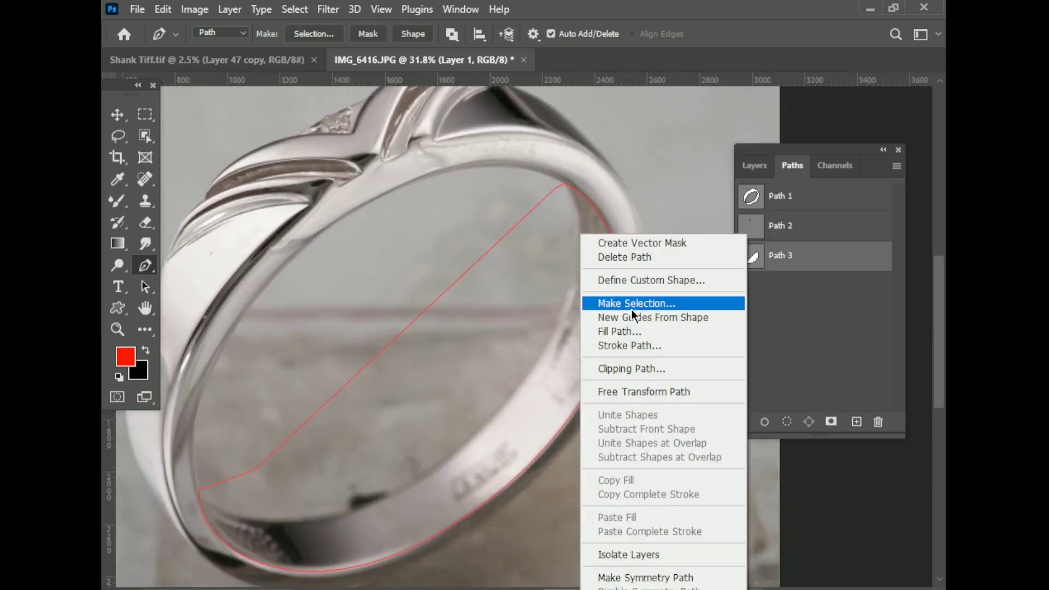
left_click(631, 302)
key("Return")
scroll(525, 328, "down", 2)
key("ctrl+j")
key("ctrl+j")
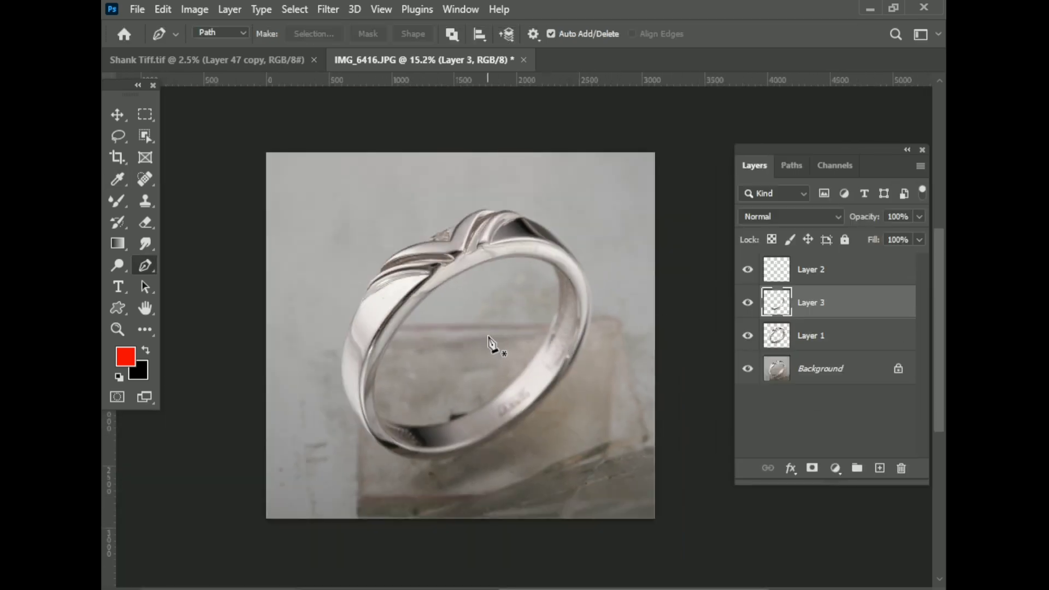
- Add Layer 4 above Background and fill it with white
left_click(842, 376)
left_click(879, 468)
left_click(141, 373)
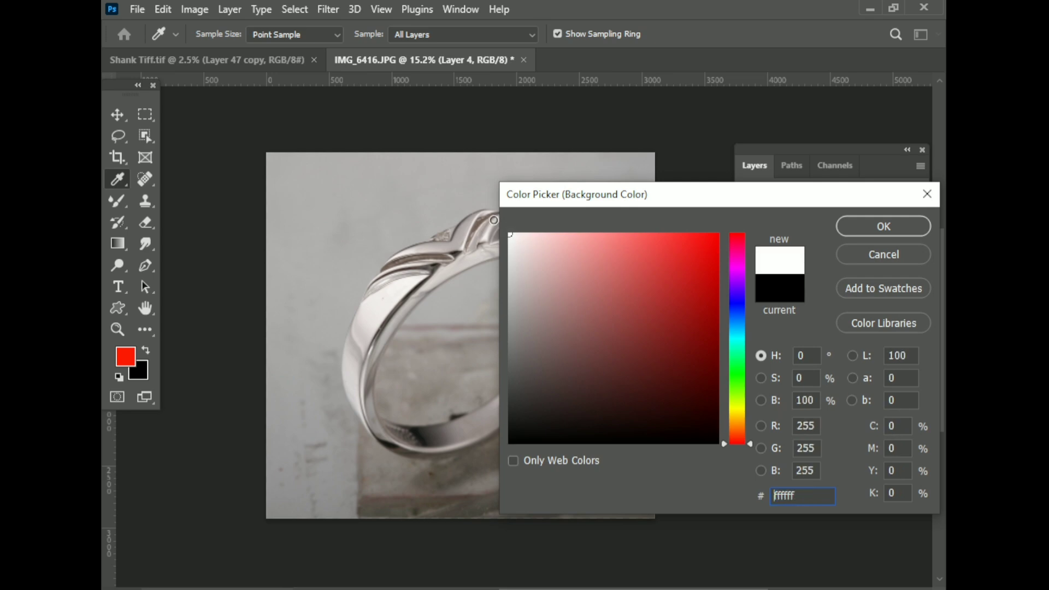
left_click(883, 226)
key("p")
key("ctrl+BackSpace")
scroll(462, 304, "up", 2)
- Save the file as IMG_6416.psd in Photoshop format
left_click(821, 336)
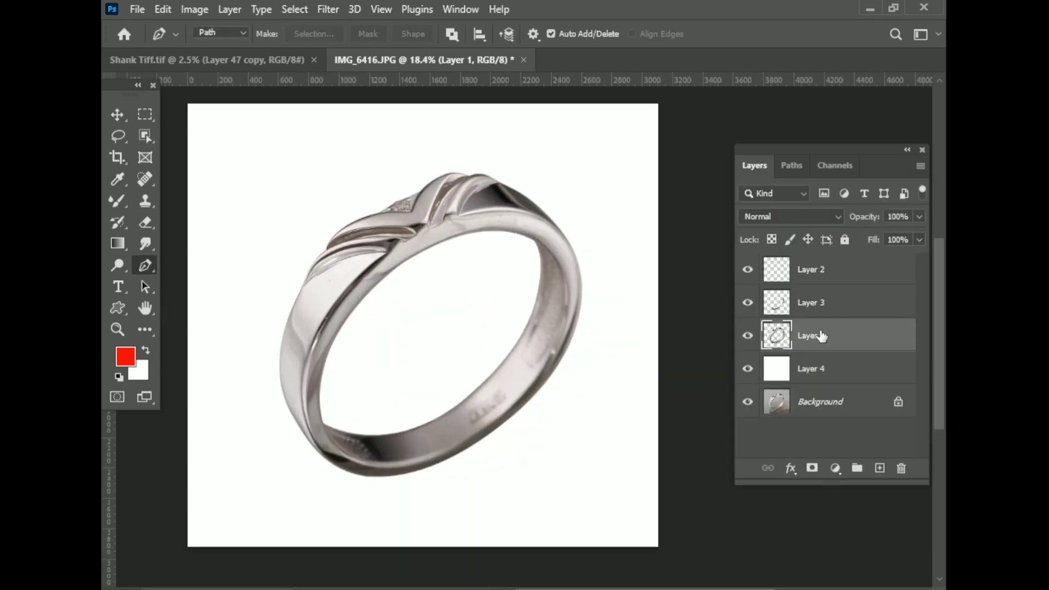
key("ctrl+s")
left_click(784, 496)
key("Return")
left_click(818, 309)
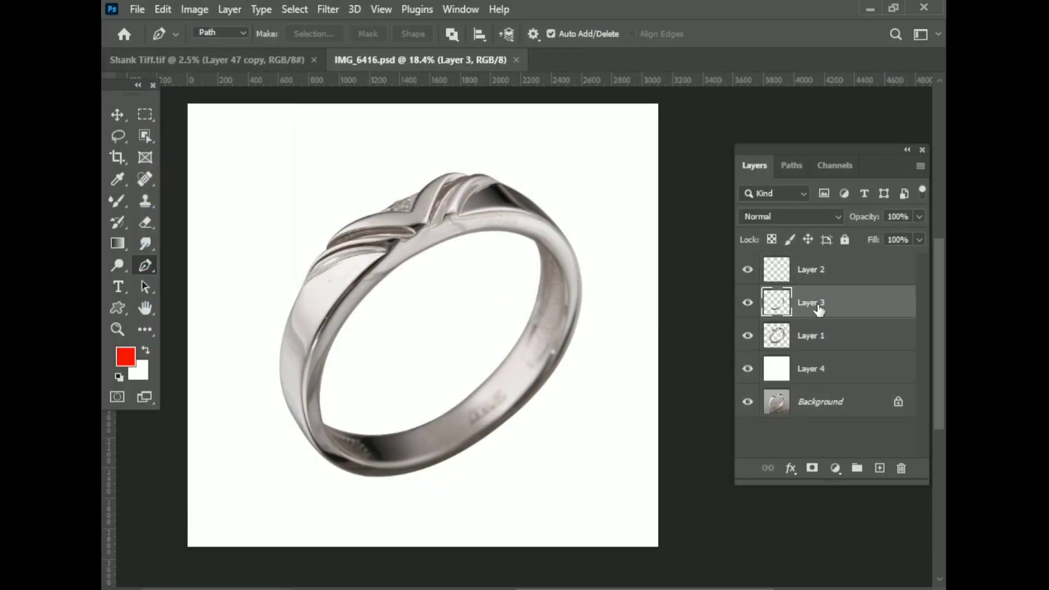
- In Shank Tiff, set Layer 29's rose-gold band to Camera Raw Saturation -100
scroll(570, 431, "up", 2)
scroll(437, 246, "down", 1)
left_click(273, 60)
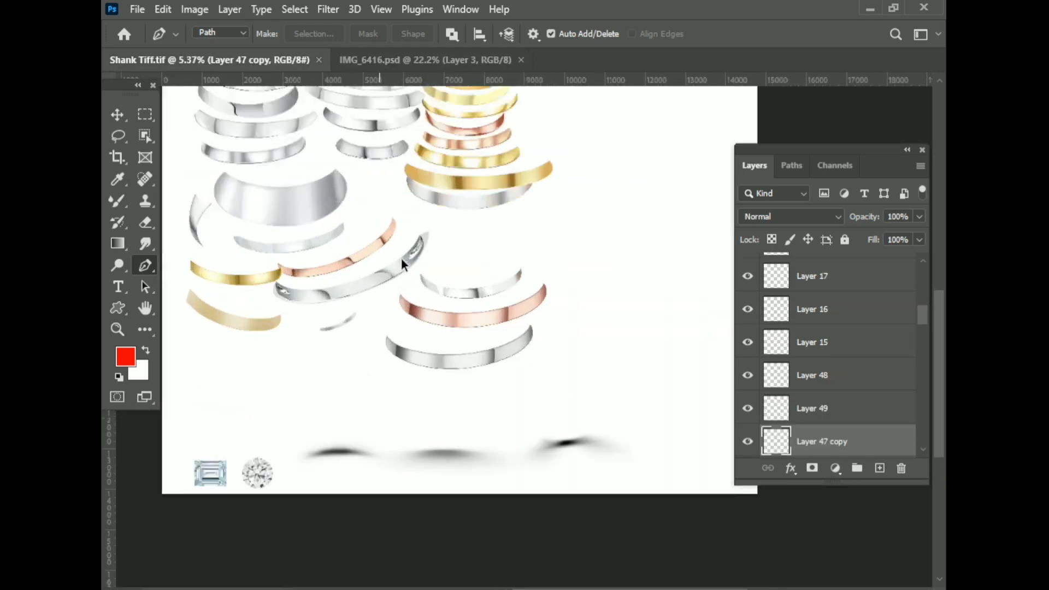
scroll(401, 257, "up", 3)
scroll(539, 386, "up", 2)
scroll(527, 399, "down", 1)
scroll(533, 351, "down", 1)
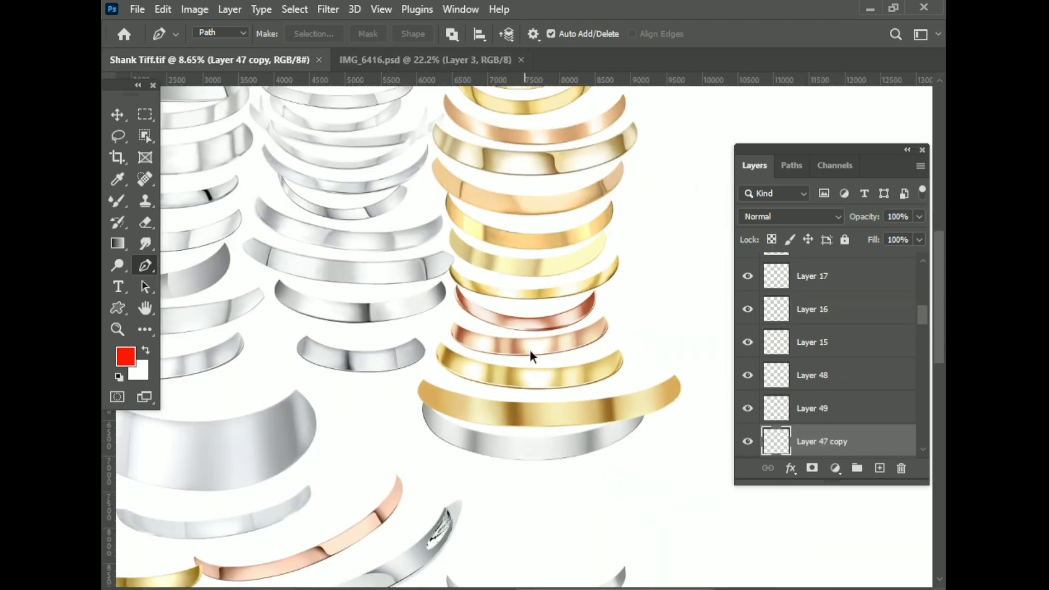
key("v")
right_click(528, 323)
left_click(577, 332)
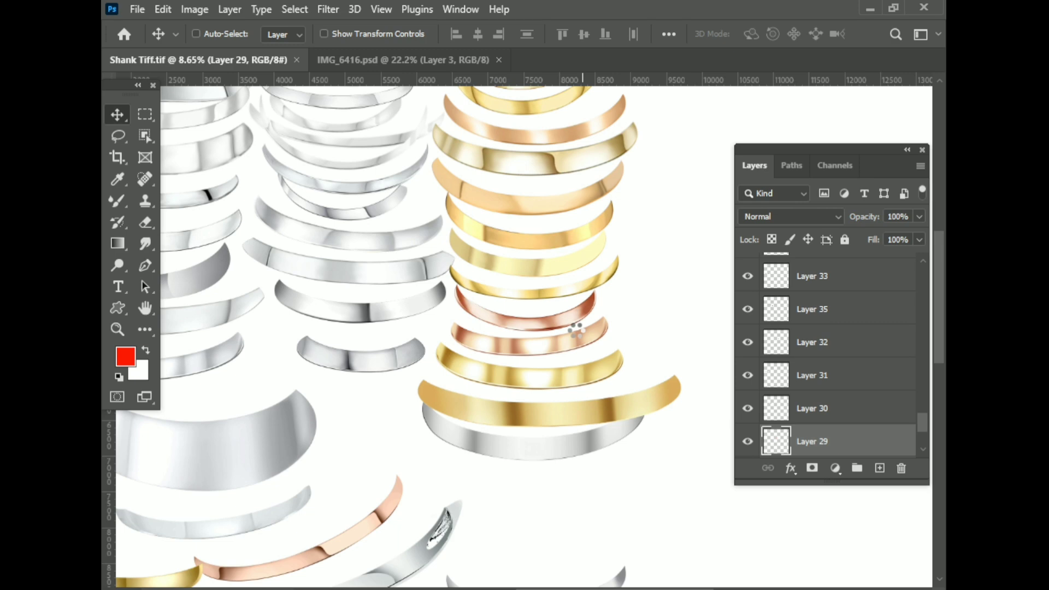
key("ctrl+shift+a")
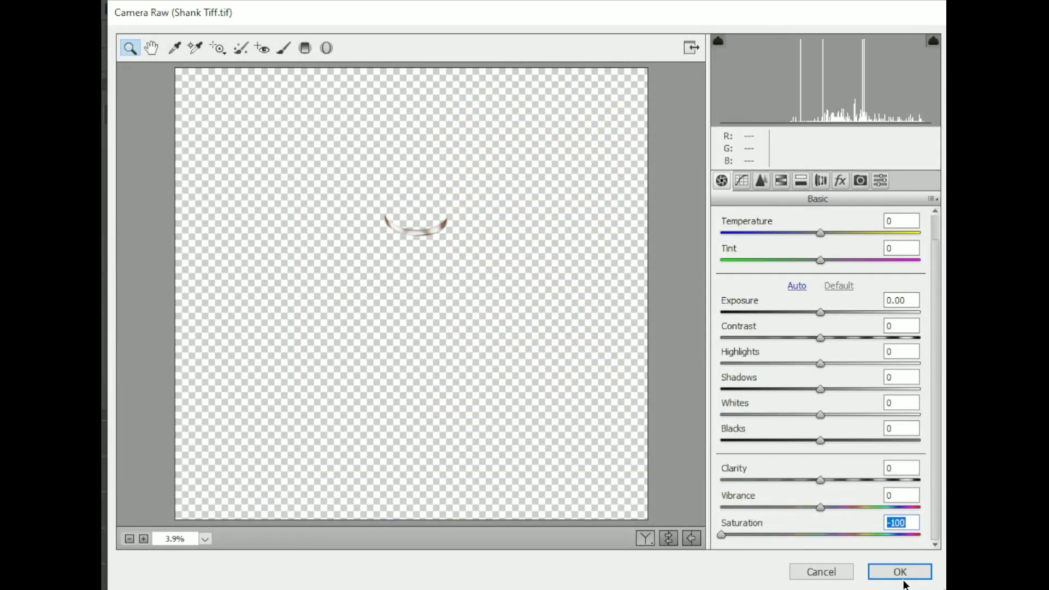
left_click(893, 571)
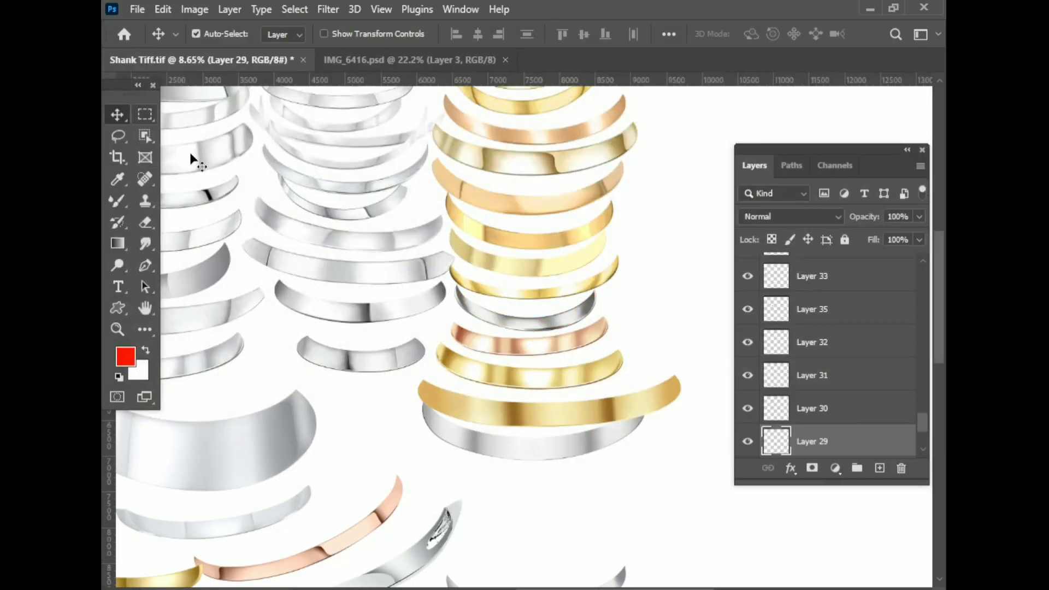
- Bring the silver band into IMG_6416 as Layer 5, rotated and scaled into the ring
left_click_drag(191, 158, 468, 426)
key("ctrl+t")
left_click_drag(693, 329, 594, 215)
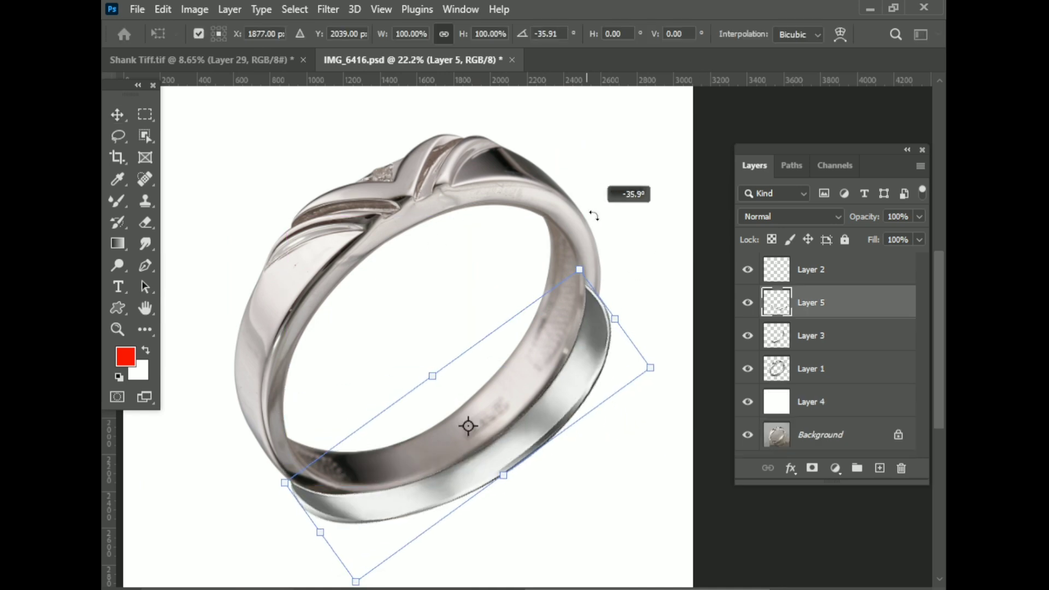
left_click_drag(545, 423, 517, 367)
left_click_drag(475, 419, 499, 363)
left_click_drag(552, 175, 562, 158)
left_click_drag(489, 407, 452, 428)
left_click_drag(312, 497, 326, 493)
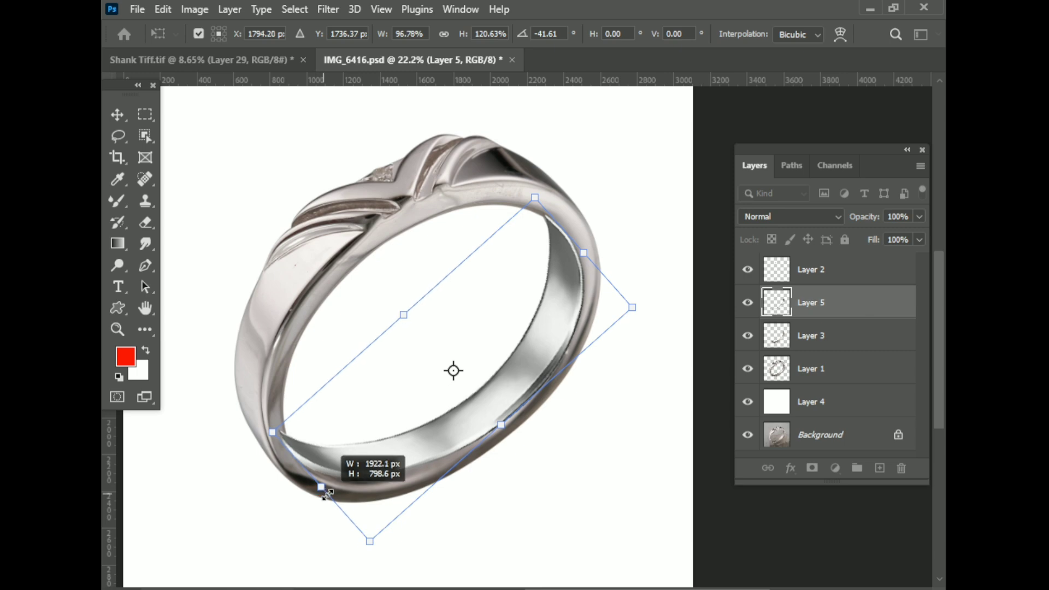
left_click_drag(272, 432, 275, 431)
- Warp the band so it bends along the ring's inner curve
right_click(520, 369)
left_click(543, 131)
scroll(539, 298, "up", 2)
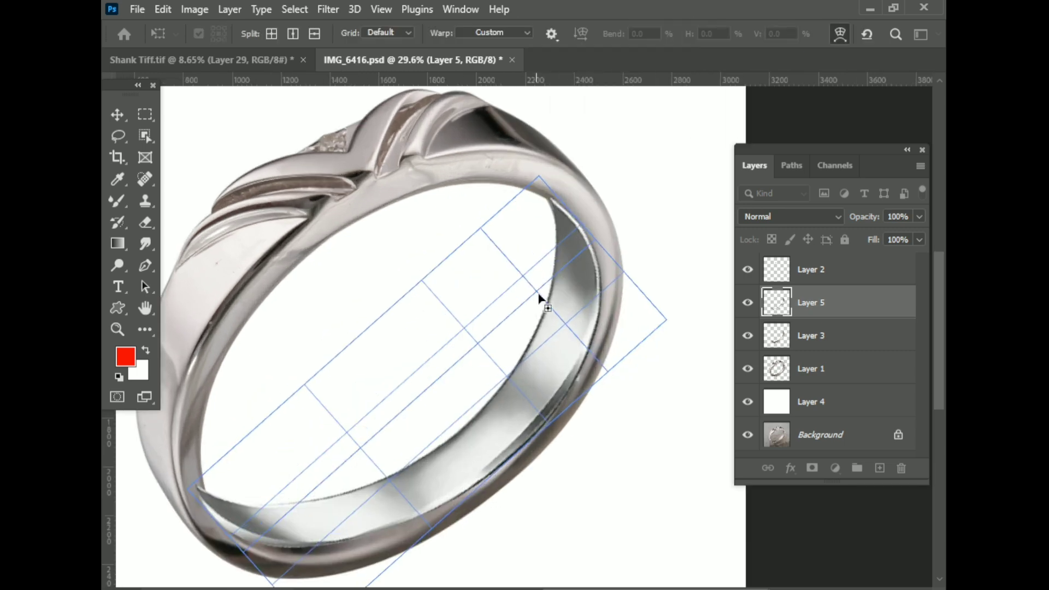
scroll(539, 298, "up", 3)
scroll(312, 485, "down", 1)
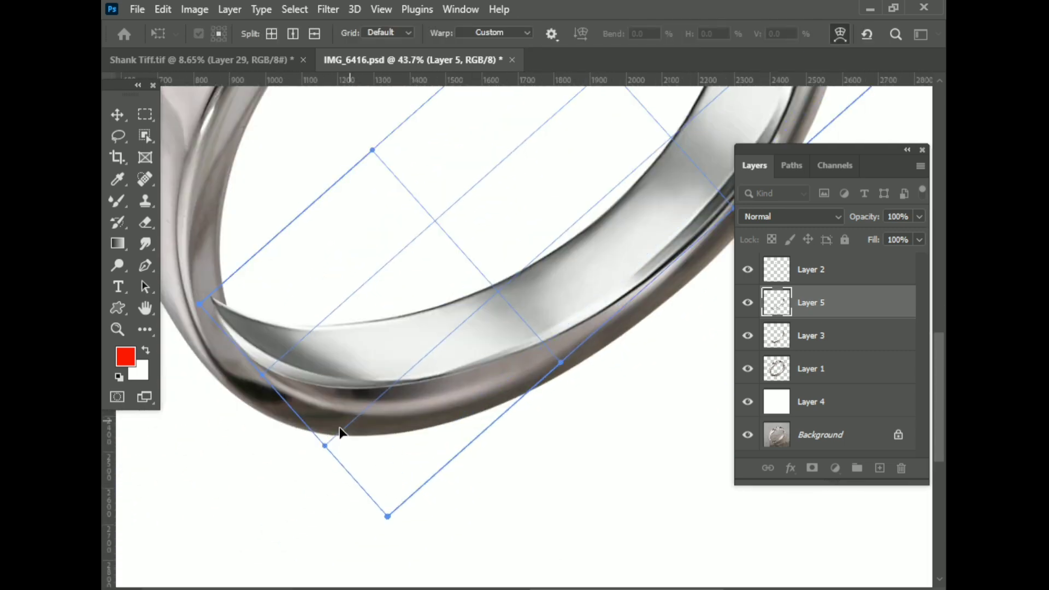
left_click_drag(325, 445, 401, 474)
left_click_drag(200, 304, 216, 316)
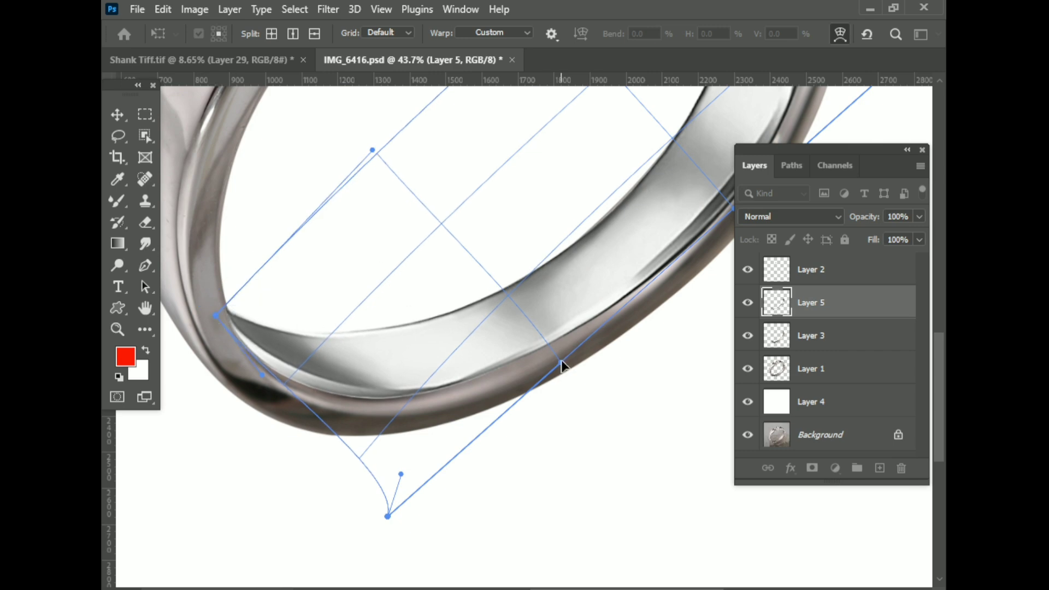
left_click_drag(562, 362, 580, 363)
left_click_drag(388, 517, 398, 523)
key("ctrl+0")
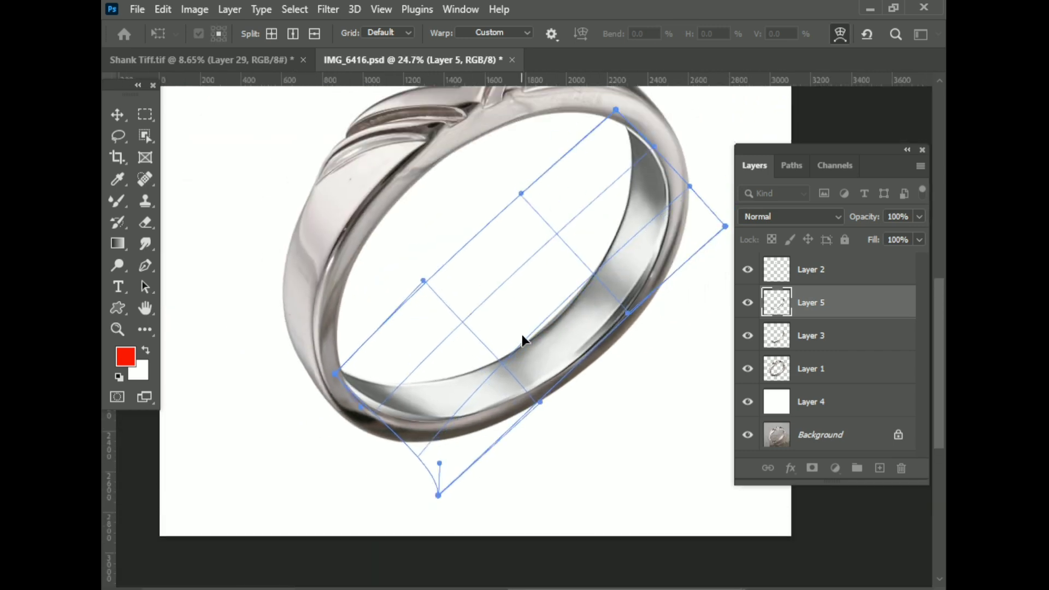
key("Return")
- Brighten the band with Levels, lowering the white input to 230
key("i")
key("ctrl+l")
left_click_drag(782, 180, 799, 172)
left_click_drag(888, 354, 869, 356)
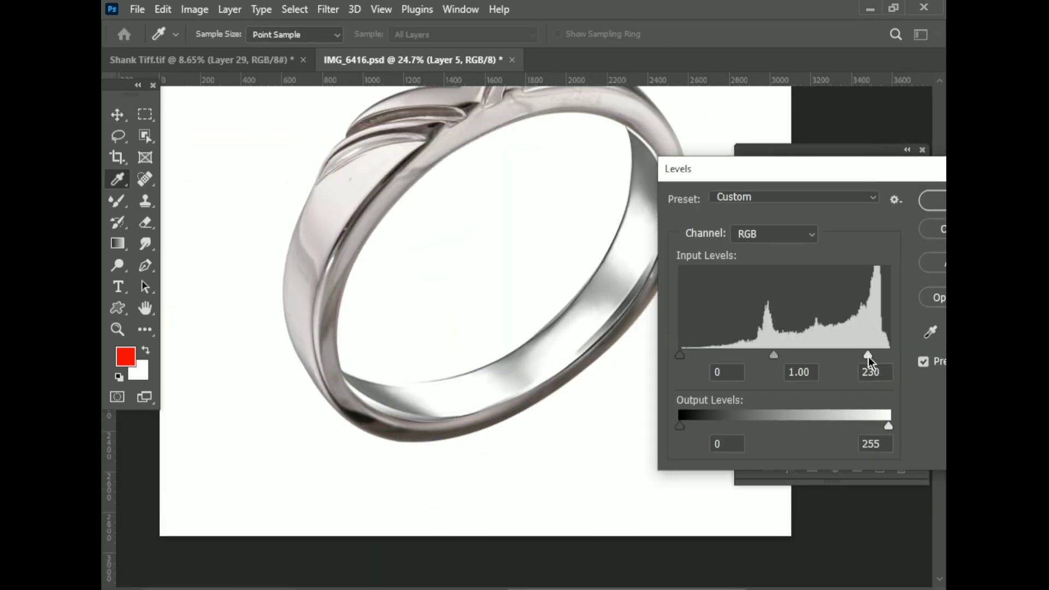
- Apply the Levels change and clip Layer 5 to the layer below
key("Return")
key("v")
right_click(849, 302)
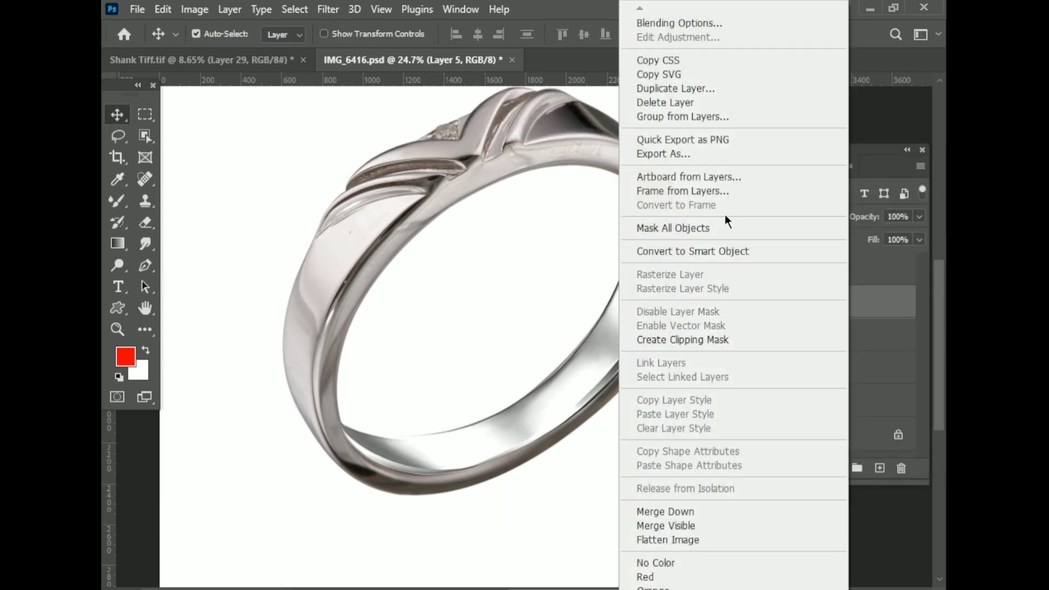
left_click(725, 339)
scroll(574, 264, "up", 3)
- Re-warp Layer 5, bending its bottom, left side and top-right corner to the inner wall
key("ctrl+t")
right_click(604, 247)
left_click(628, 426)
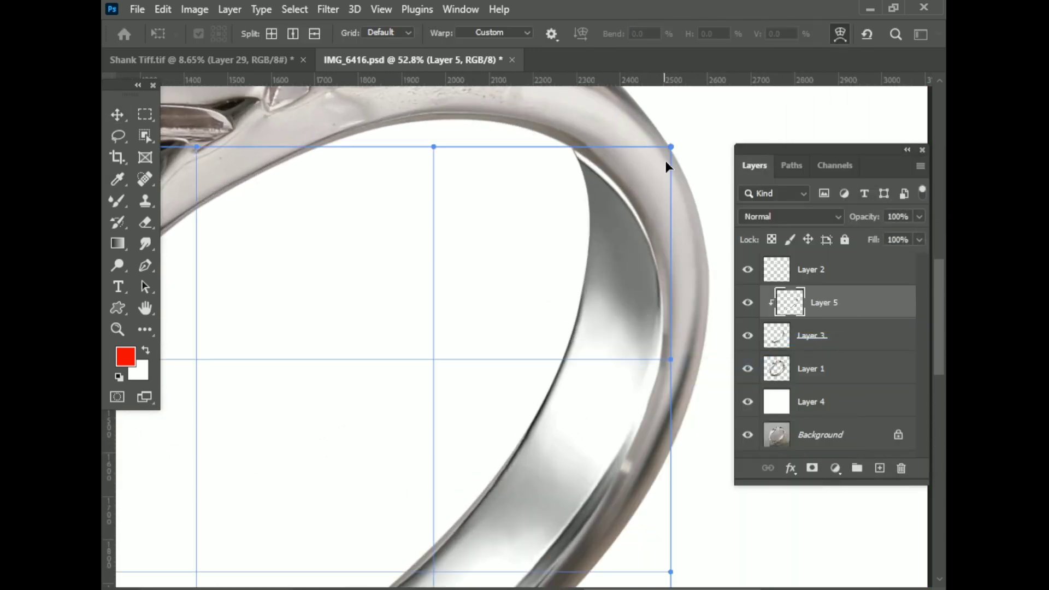
left_click_drag(670, 146, 673, 135)
scroll(608, 384, "down", 2)
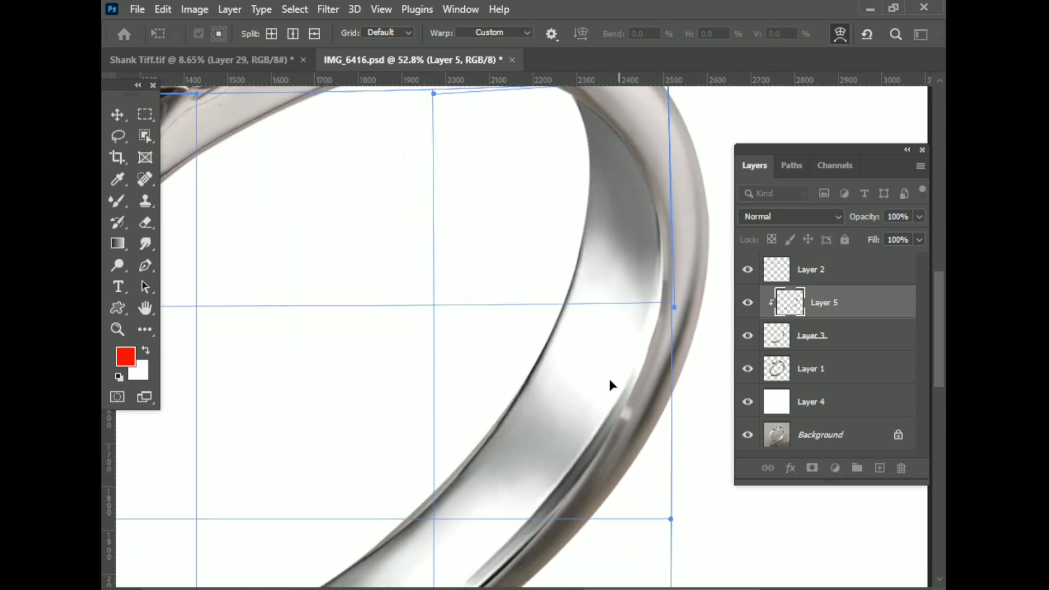
scroll(609, 378, "down", 3)
scroll(398, 385, "up", 1)
scroll(481, 363, "down", 2)
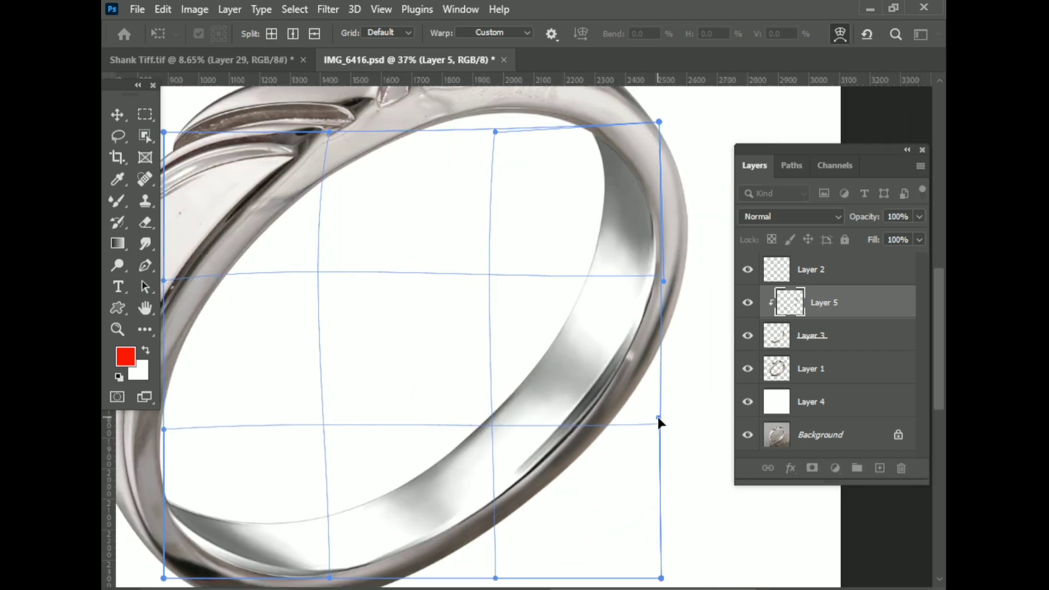
left_click_drag(431, 438, 439, 457)
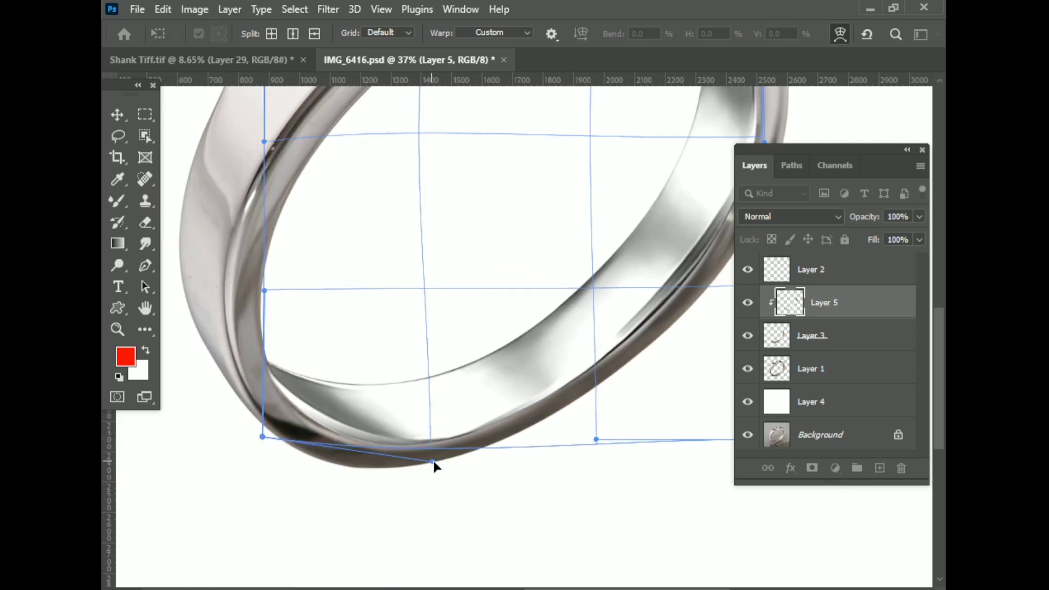
left_click_drag(264, 291, 254, 272)
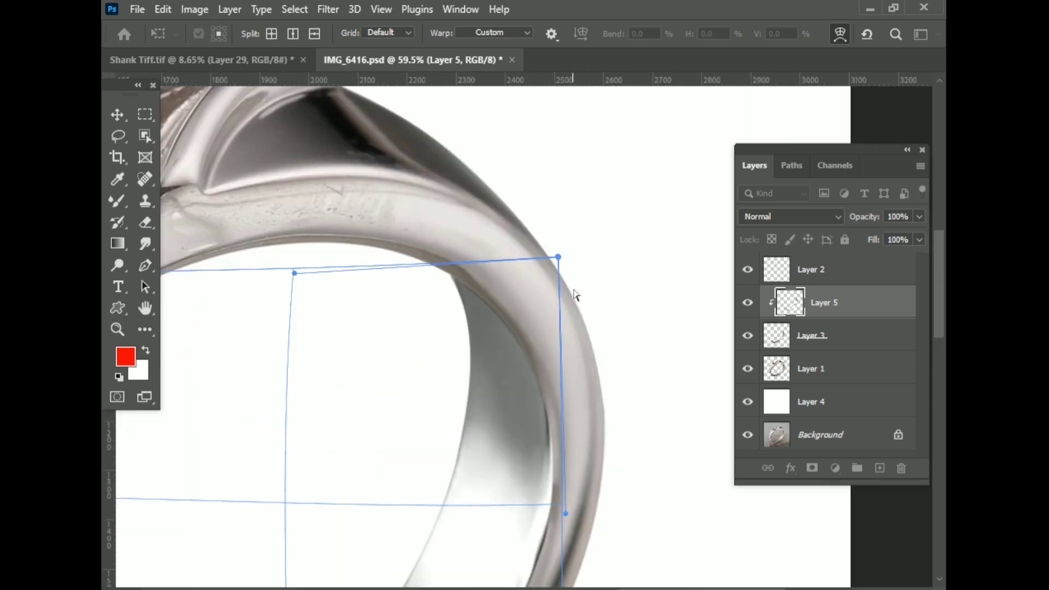
scroll(575, 295, "up", 3)
left_click_drag(621, 198, 619, 183)
scroll(554, 392, "down", 2)
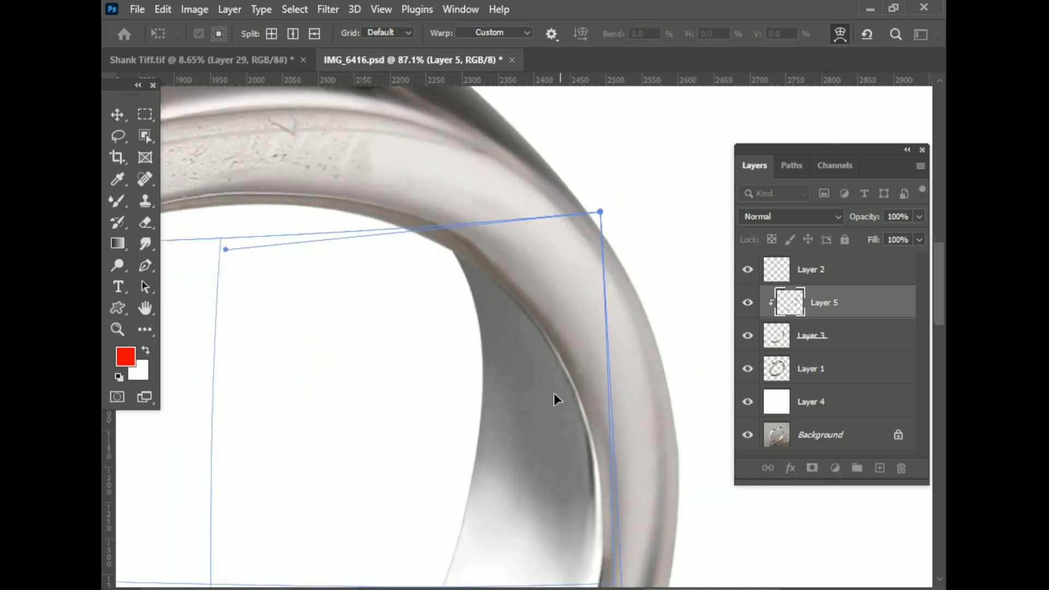
scroll(613, 491, "down", 2)
scroll(489, 448, "down", 2)
- Commit the warp and brighten the ring on Layer 1 by raising Camera Raw exposure
key("Return")
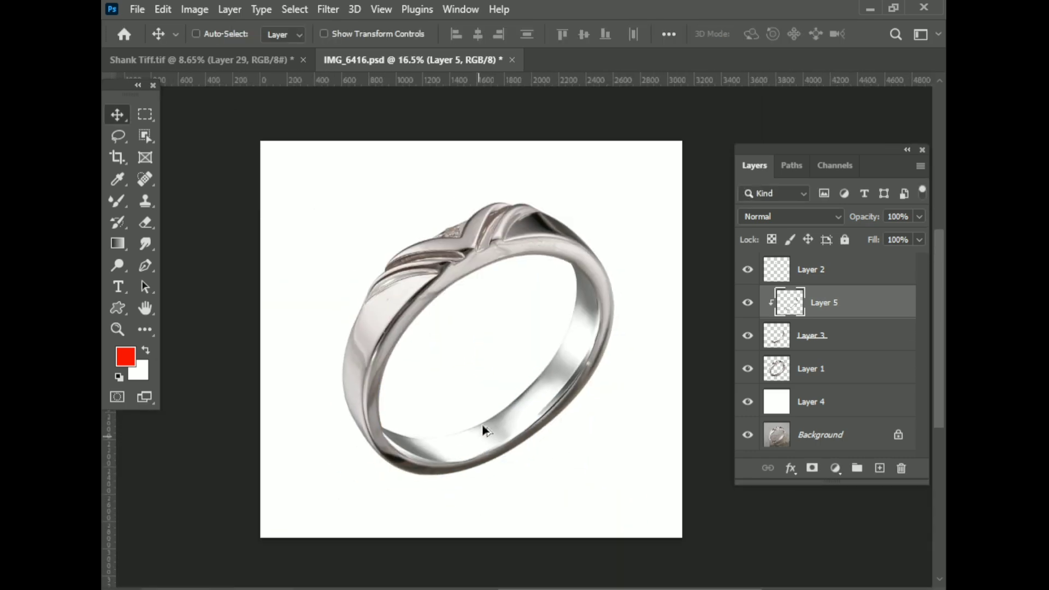
key("ctrl+0")
left_click(809, 369)
left_click(778, 375, "ctrl")
key("ctrl+shift+a")
scroll(726, 371, "down", 3)
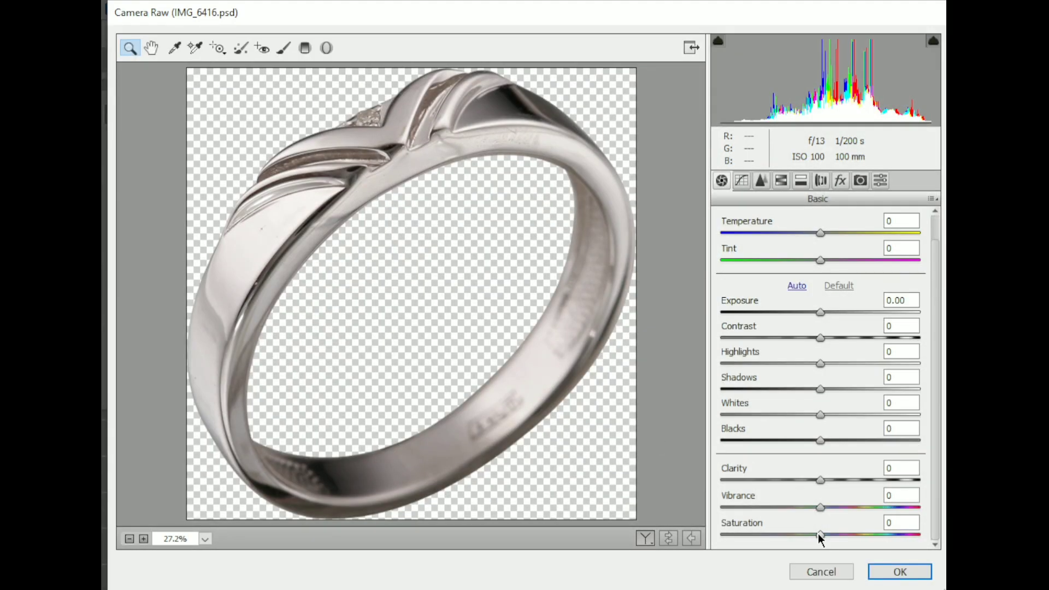
left_click_drag(819, 535, 699, 538)
left_click_drag(823, 315, 827, 316)
key("Return")
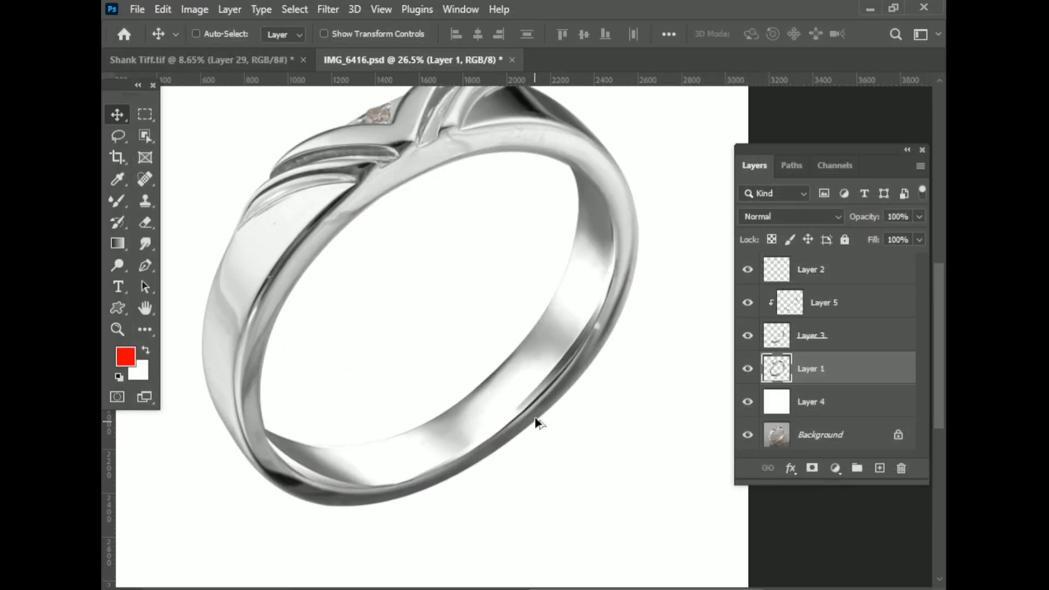
- Smooth Layer 5's band reflections with the Mixer Brush, enlarged to size 300
scroll(535, 423, "up", 3)
left_click(823, 302)
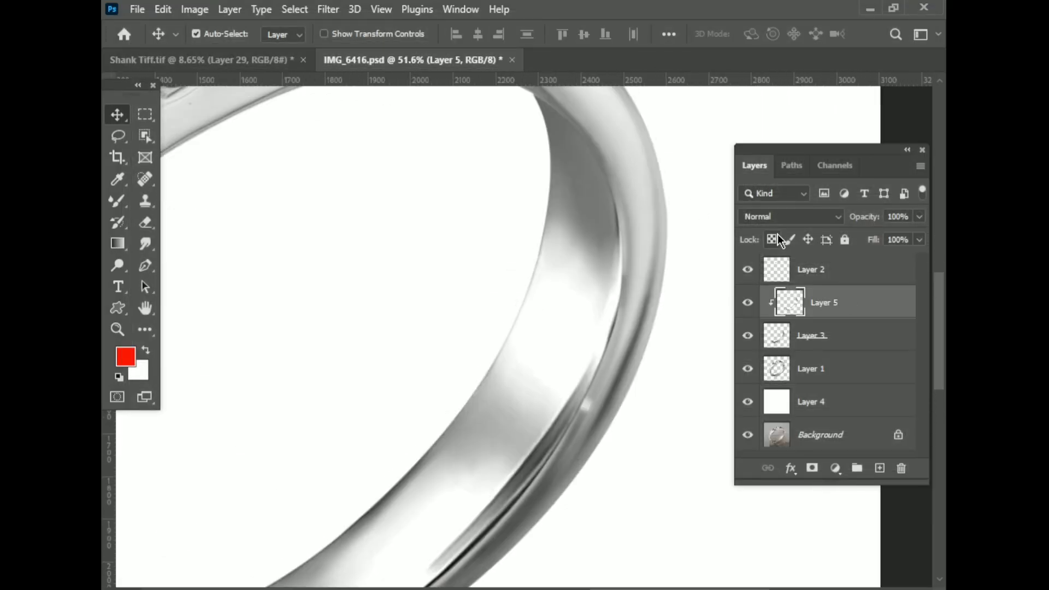
key("shift+b")
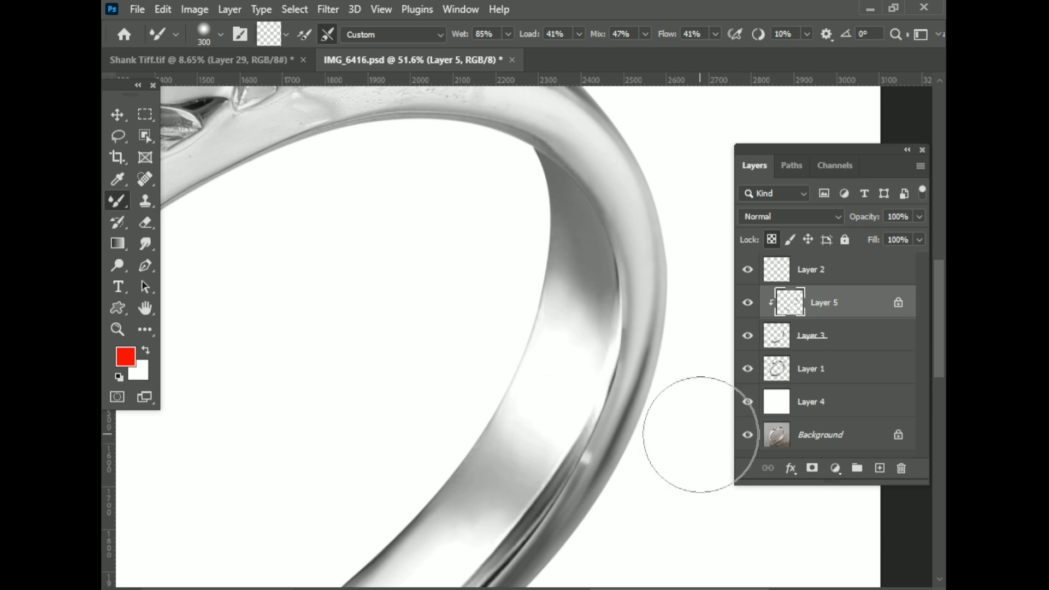
right_click(534, 310)
key("Return")
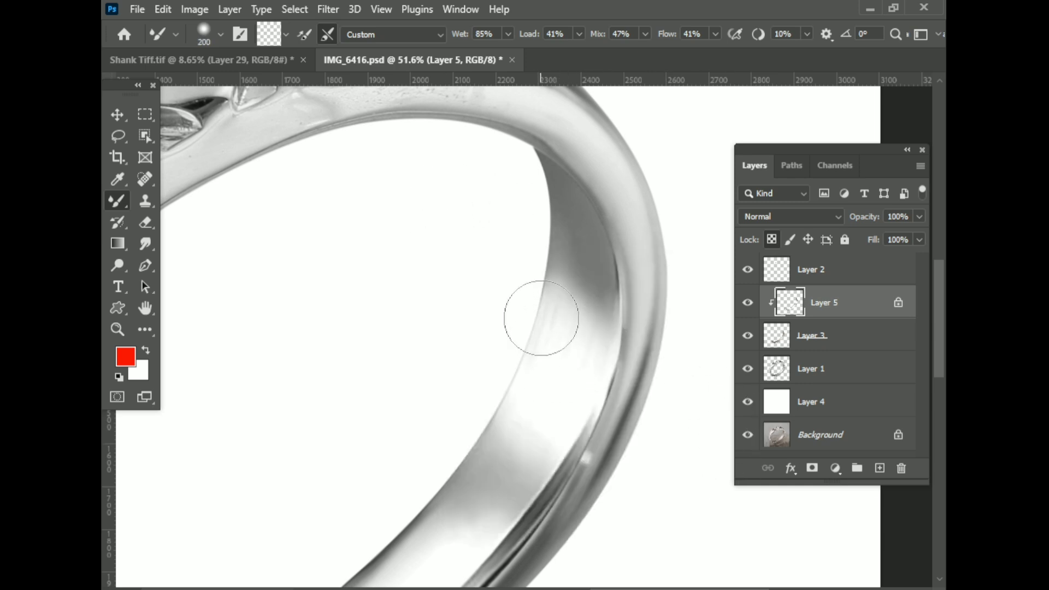
scroll(638, 466, "down", 5)
key("bracketright")
key("bracketright")
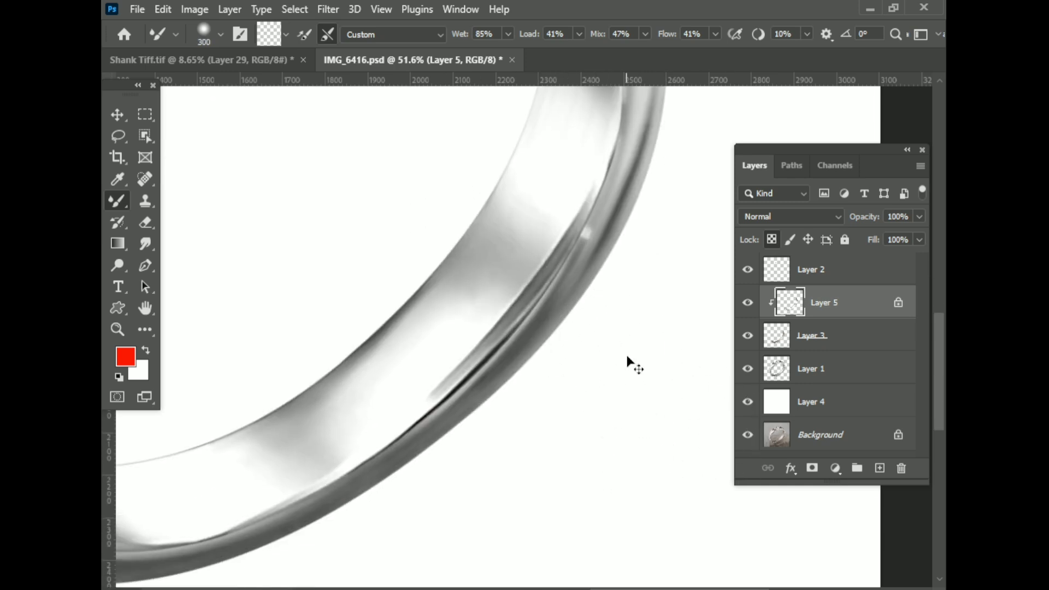
scroll(542, 365, "down", 3)
scroll(399, 475, "up", 3)
scroll(440, 449, "up", 2)
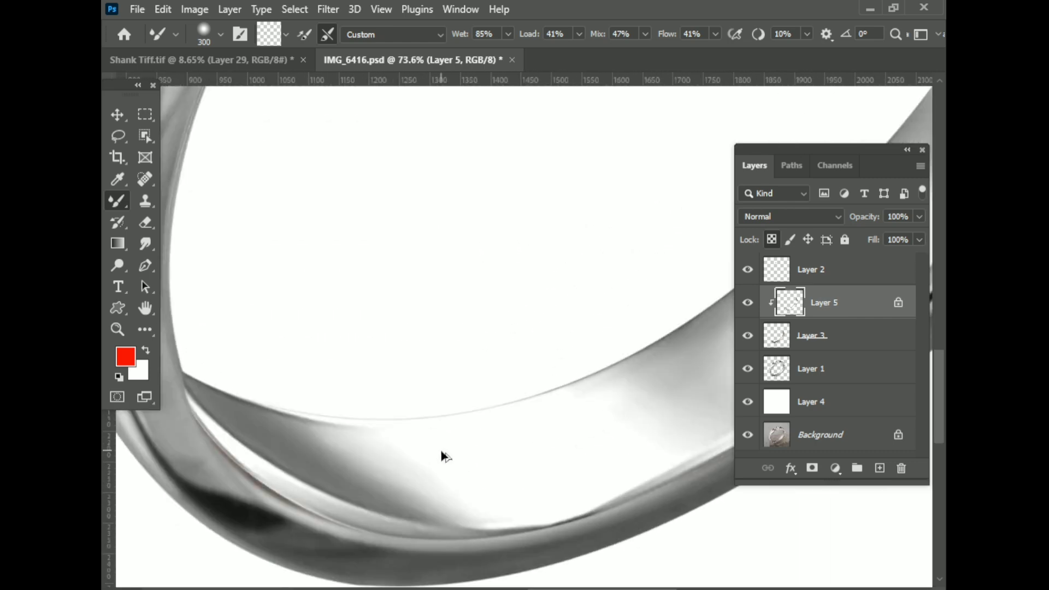
scroll(441, 450, "down", 2)
scroll(441, 450, "down", 3)
scroll(638, 397, "down", 1)
- Smooth Layer 1's band reflections with the Mixer Brush at sizes 125 and 50
left_click(810, 368)
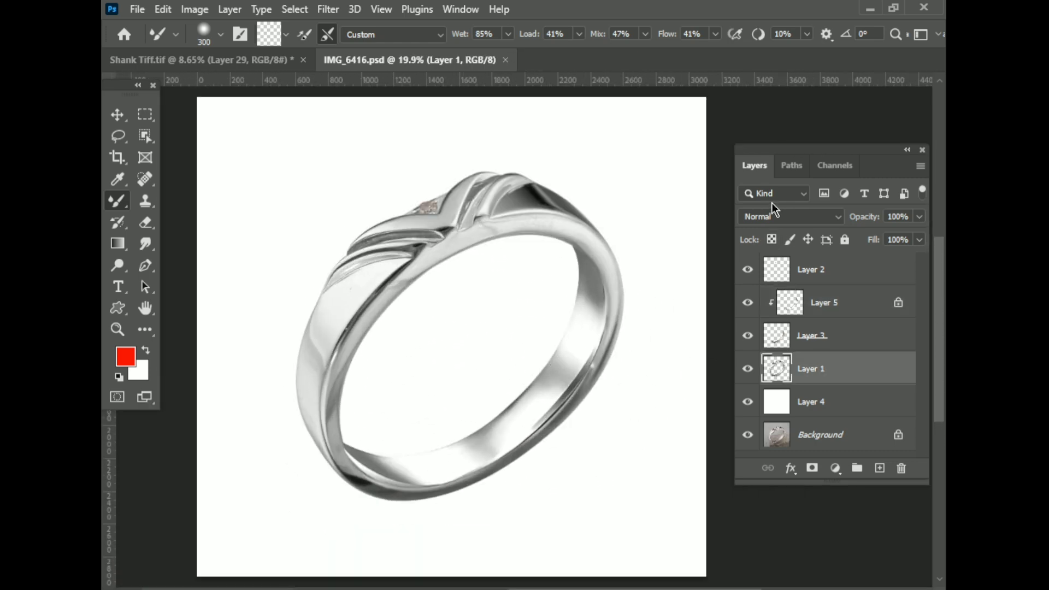
scroll(670, 297, "up", 1)
scroll(670, 297, "up", 3)
right_click(568, 224)
key("Return")
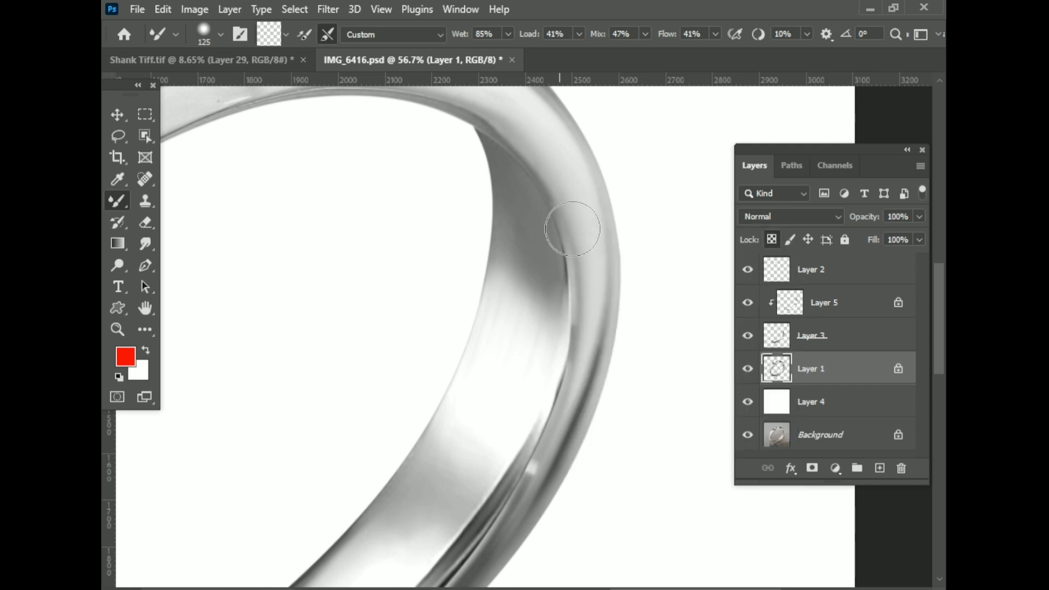
scroll(604, 297, "up", 3)
scroll(627, 169, "down", 2)
scroll(552, 211, "down", 3)
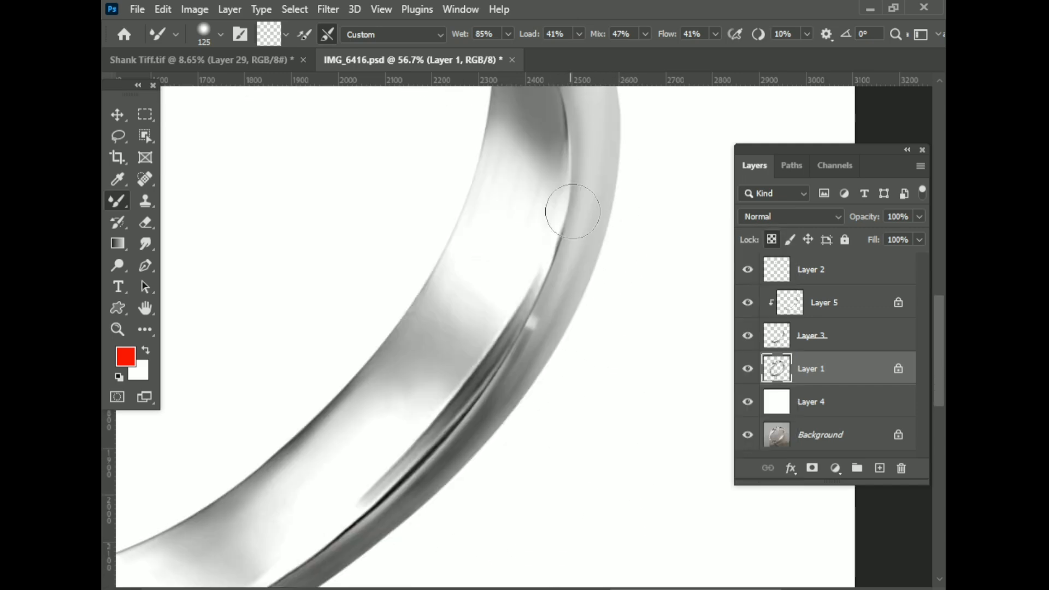
scroll(477, 330, "down", 3)
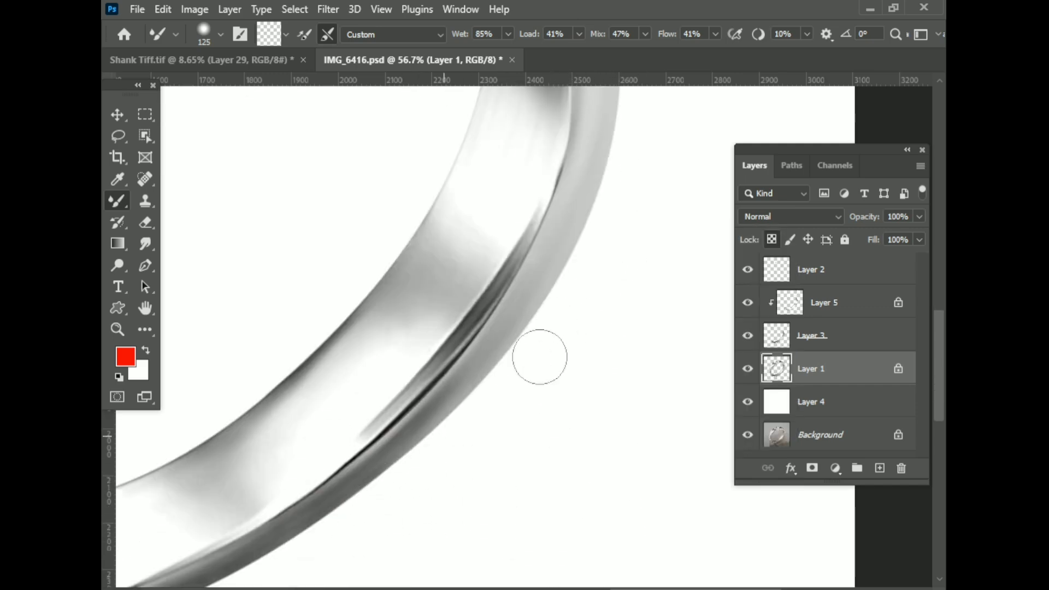
scroll(539, 357, "left", 10)
scroll(405, 421, "down", 5)
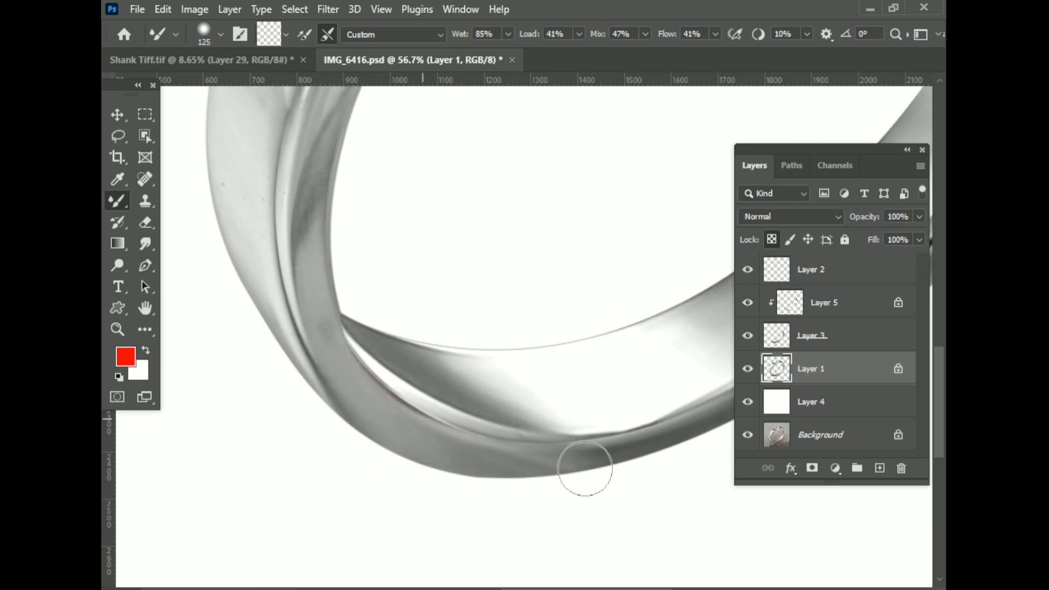
scroll(375, 382, "up", 3)
key("bracketleft")
key("bracketleft")
key("bracketleft")
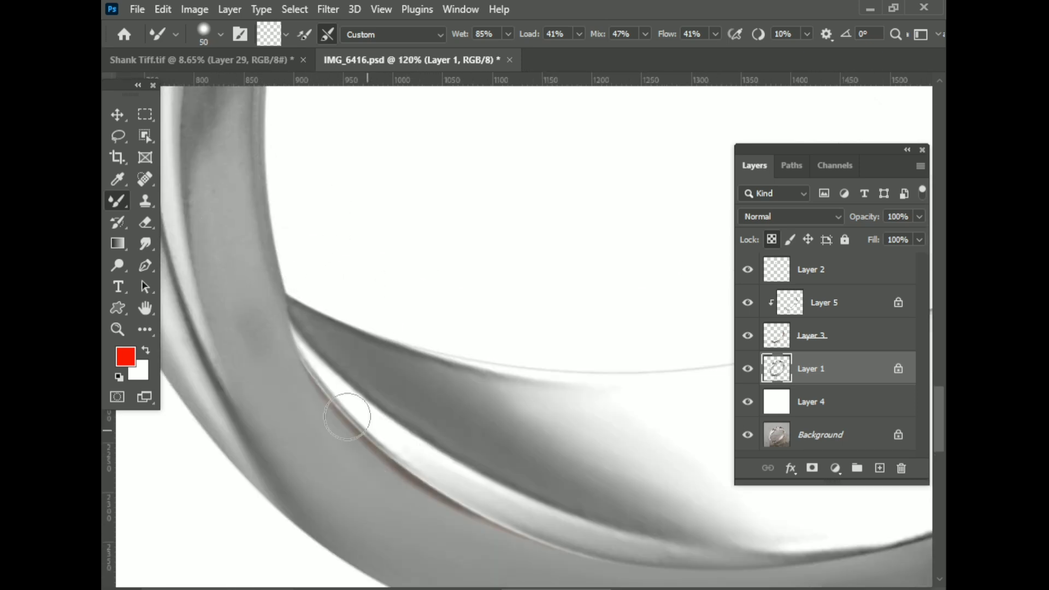
- Warp Layer 5, pulling its bottom handles down to follow the ring's lower curve
left_click(803, 320)
key("ctrl+t")
right_click(346, 92)
left_click(405, 201)
scroll(399, 218, "down", 3)
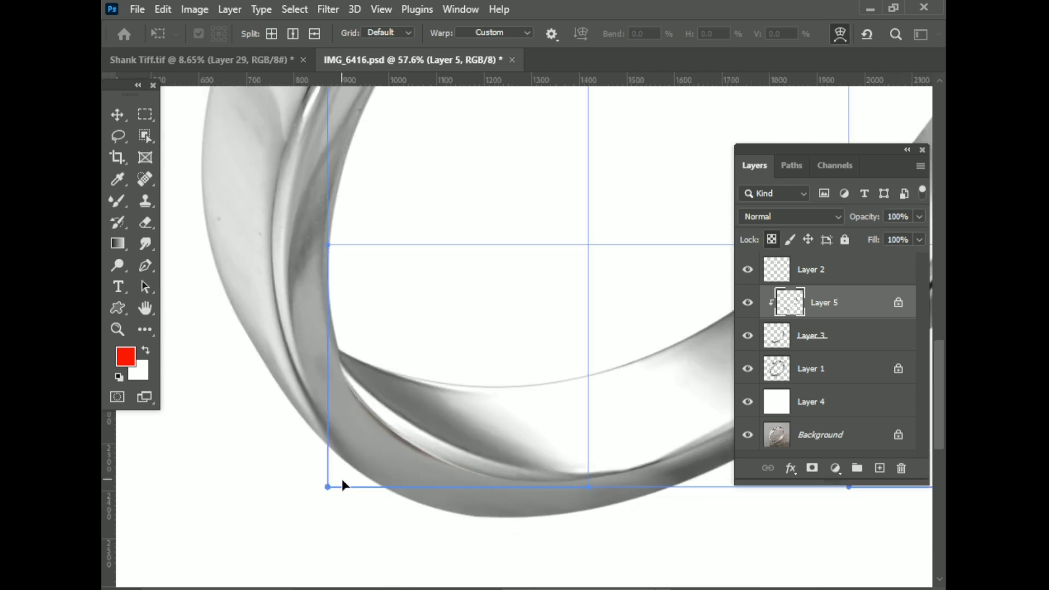
mouse_move(342, 479)
left_mouse_down()
mouse_move(326, 491)
mouse_move(314, 484)
left_mouse_up()
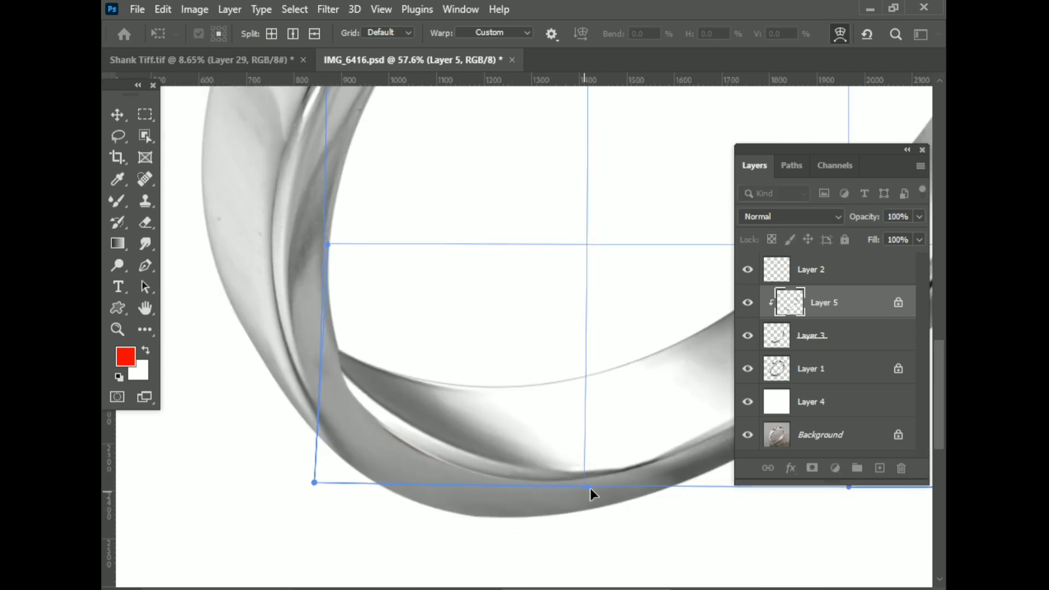
left_click_drag(588, 487, 586, 501)
scroll(586, 500, "up", 2)
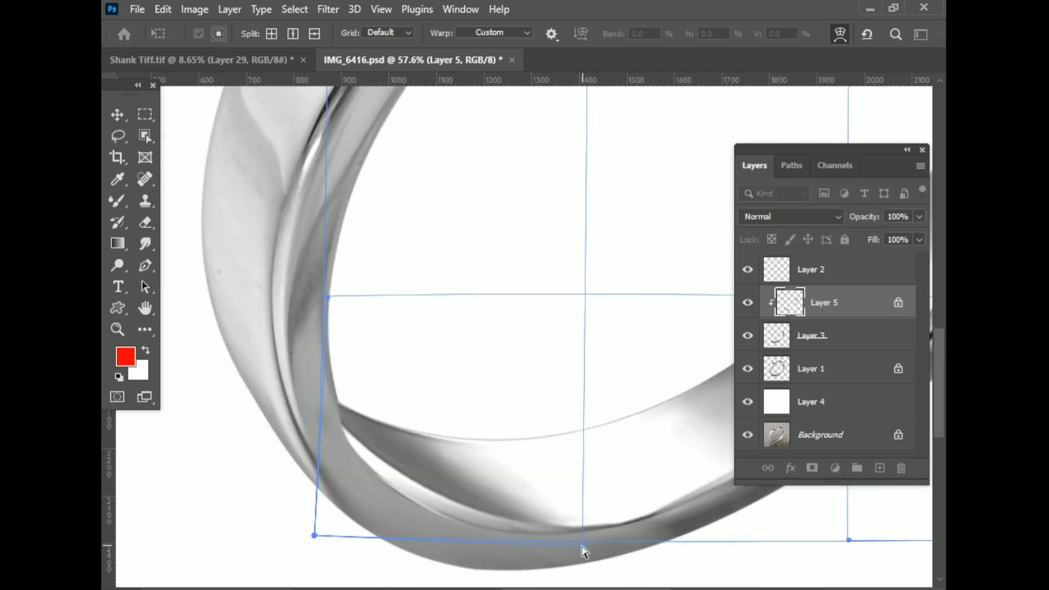
- Work along the ring's lower band and its edge to smooth it
left_click_drag(583, 551, 405, 474)
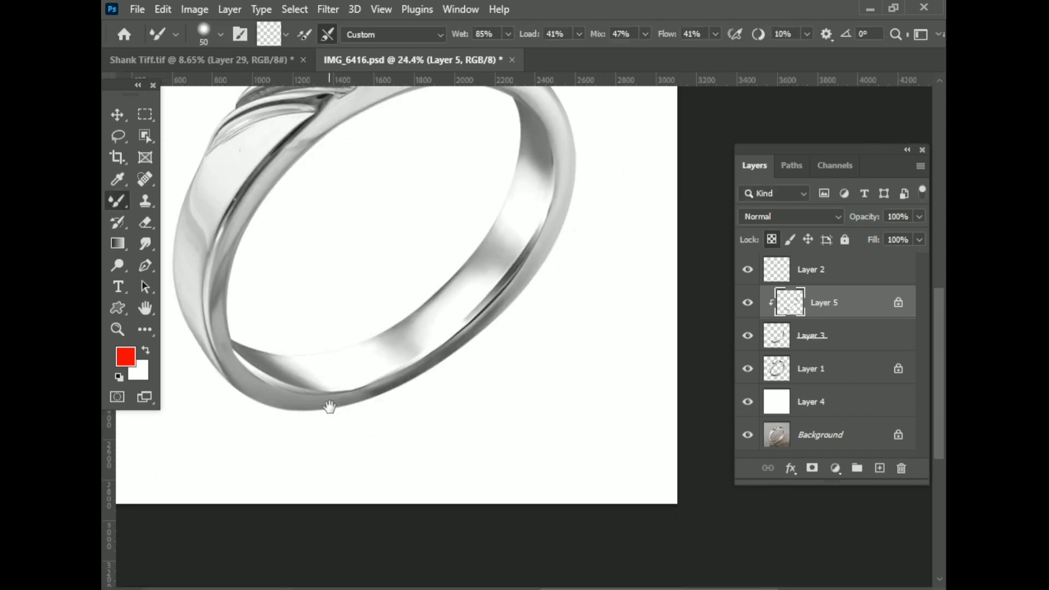
scroll(328, 402, "up", 3)
scroll(399, 382, "up", 5)
left_click_drag(592, 342, 396, 402)
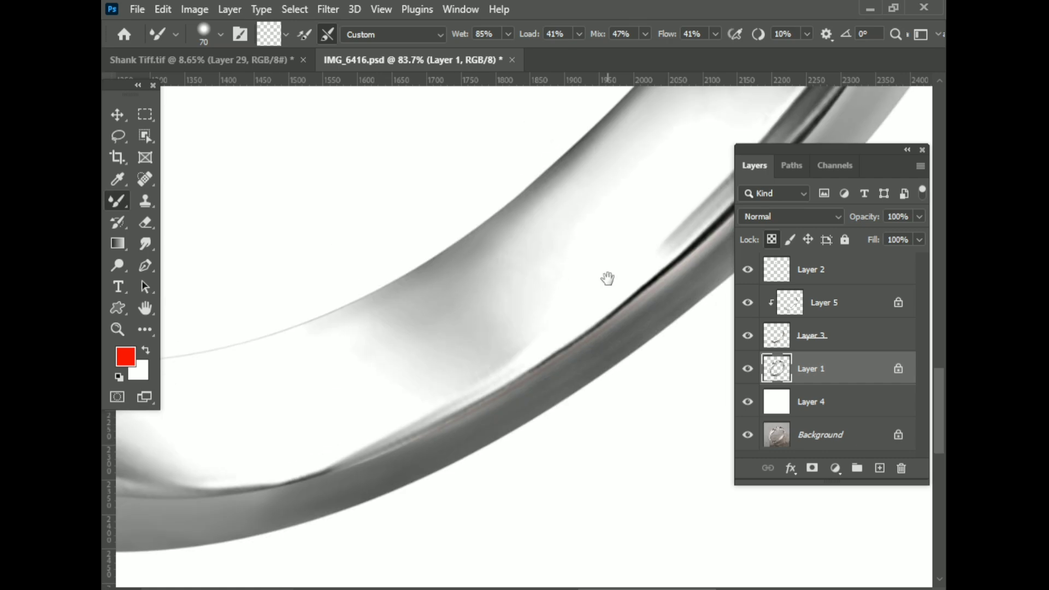
left_click_drag(603, 276, 492, 340)
mouse_move(219, 569)
left_mouse_down()
mouse_move(409, 417)
mouse_move(298, 427)
left_mouse_up()
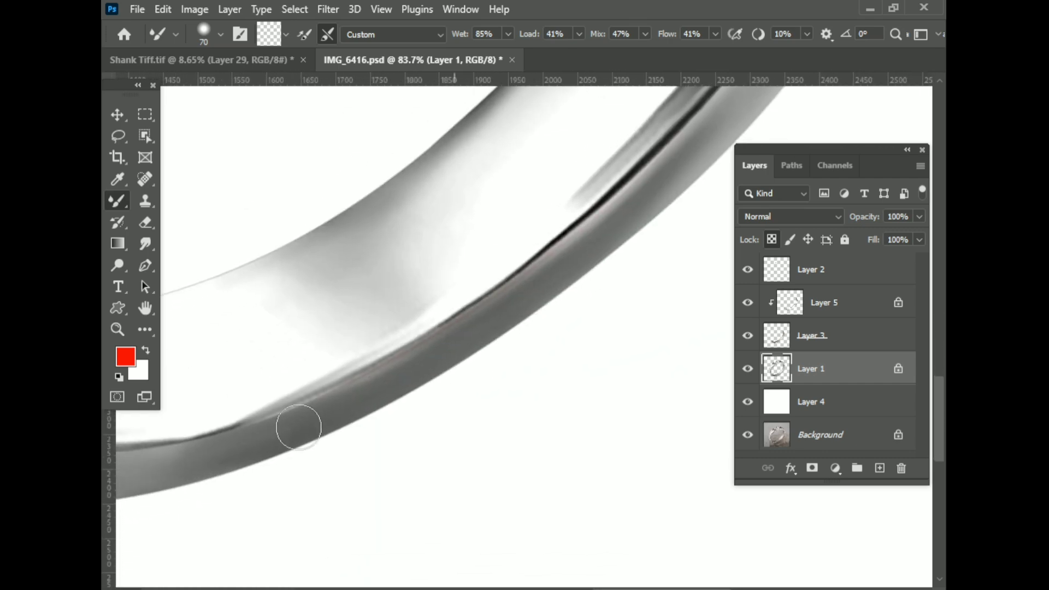
left_click_drag(197, 486, 403, 449)
scroll(544, 366, "down", 5)
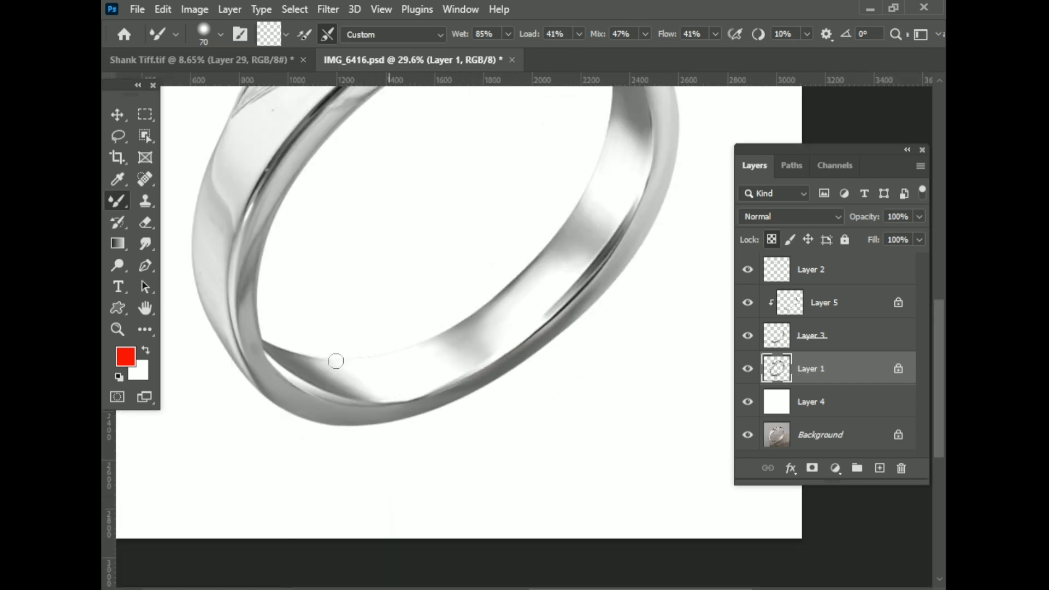
scroll(526, 291, "up", 4)
scroll(492, 294, "up", 2)
scroll(535, 295, "down", 3)
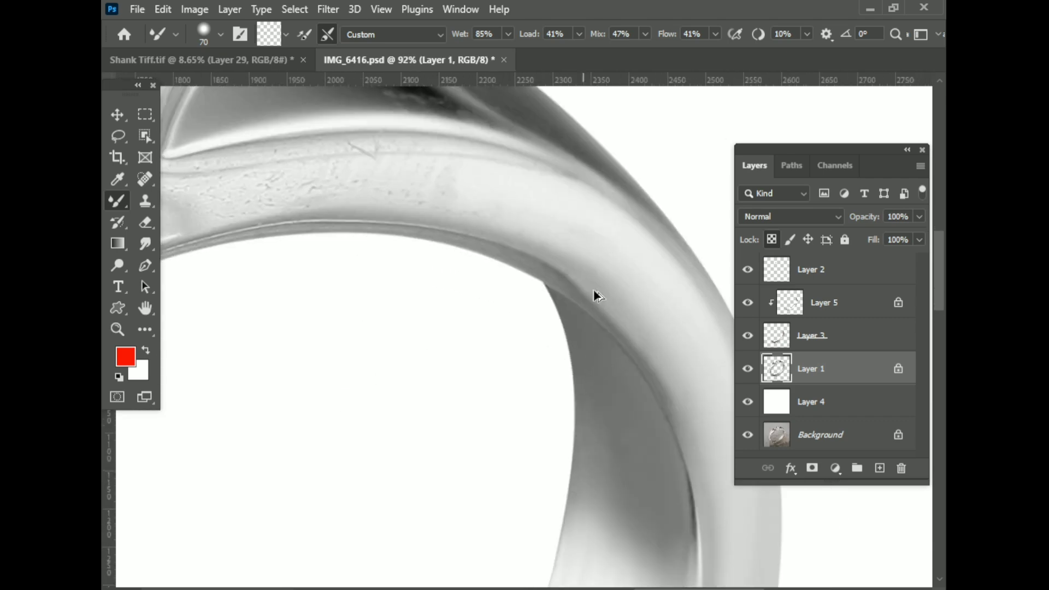
scroll(593, 289, "up", 2)
- Set the brush size to 80 and save the document
key("bracketleft")
key("bracketleft")
key("bracketright")
key("bracketright")
key("bracketright")
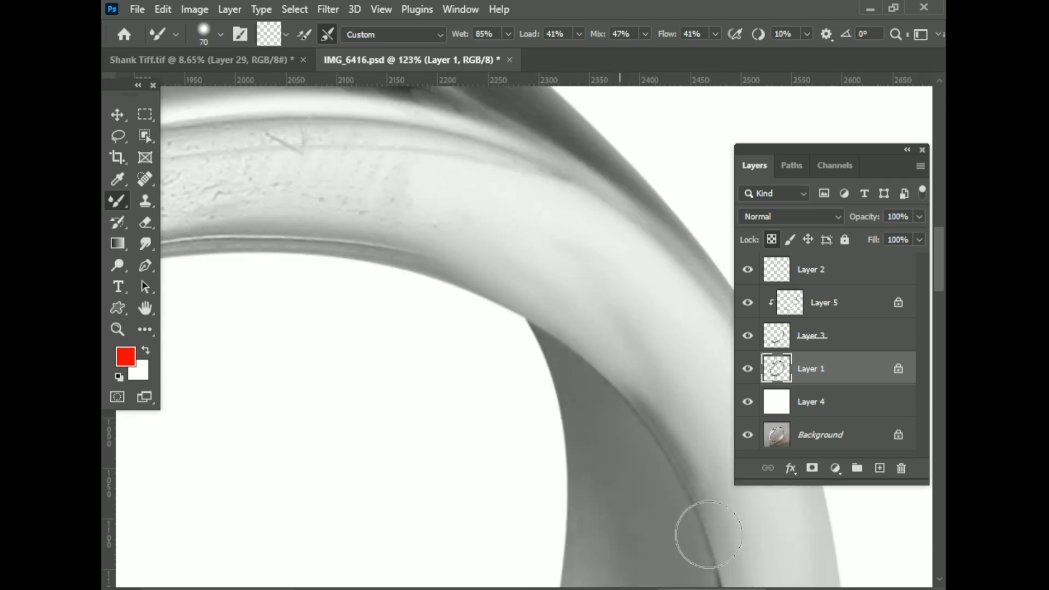
scroll(682, 437, "down", 1)
scroll(502, 246, "down", 1)
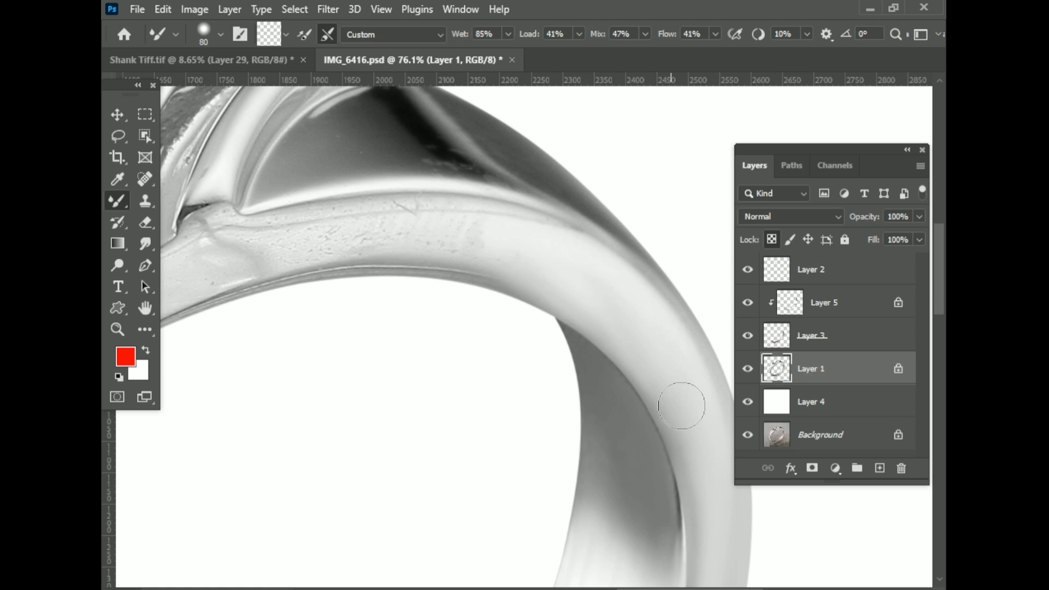
scroll(681, 406, "down", 3)
key("ctrl+s")
- Draw a closed pen path tracing the inner band edge along the prong base
key("p")
scroll(229, 571, "up", 3)
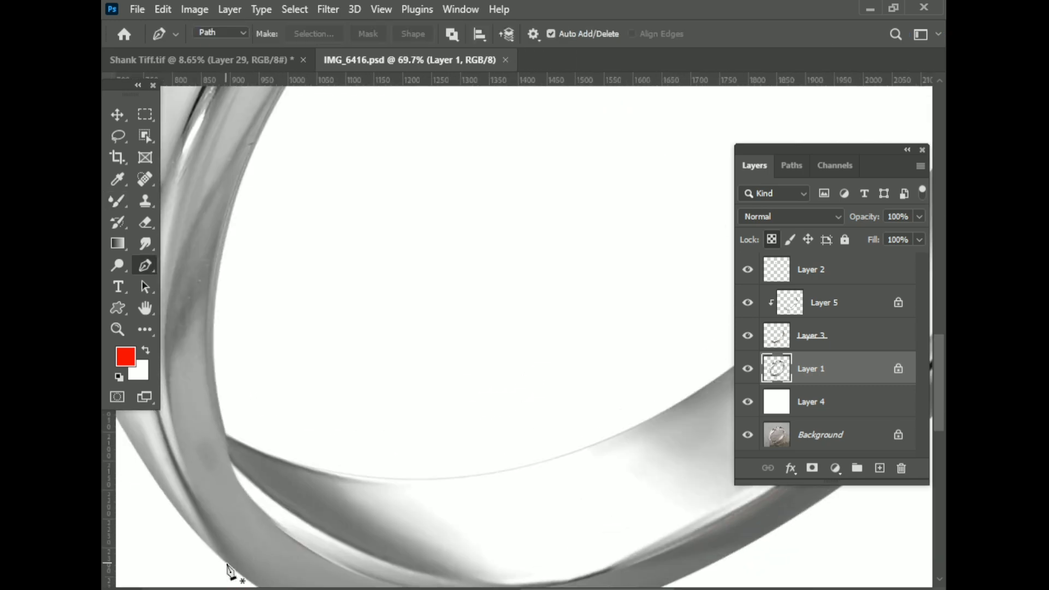
left_click(229, 571)
scroll(259, 327, "down", 2)
scroll(294, 234, "up", 2)
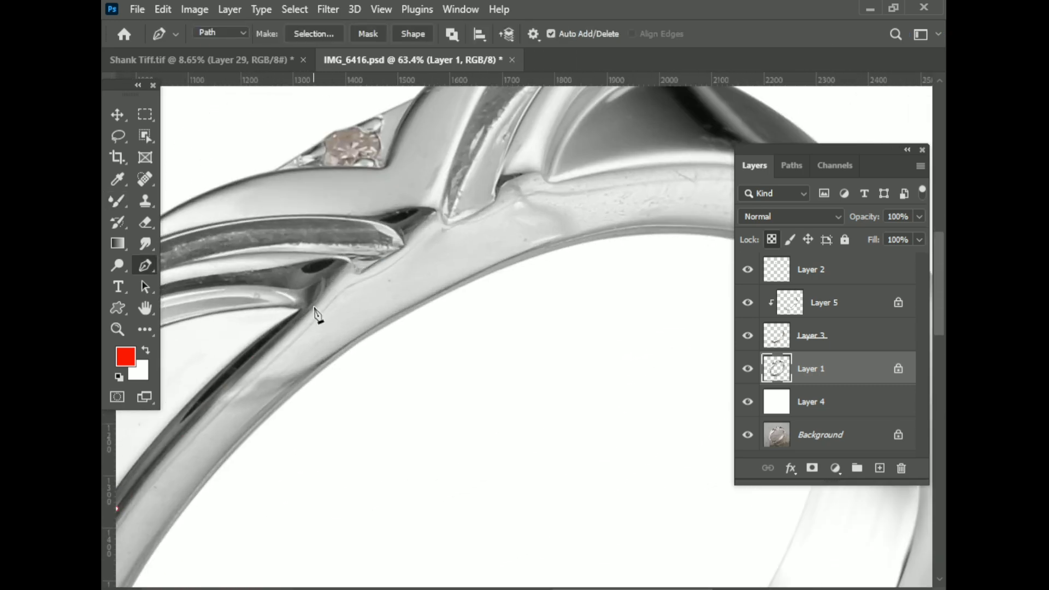
scroll(358, 275, "up", 3)
scroll(403, 251, "up", 1)
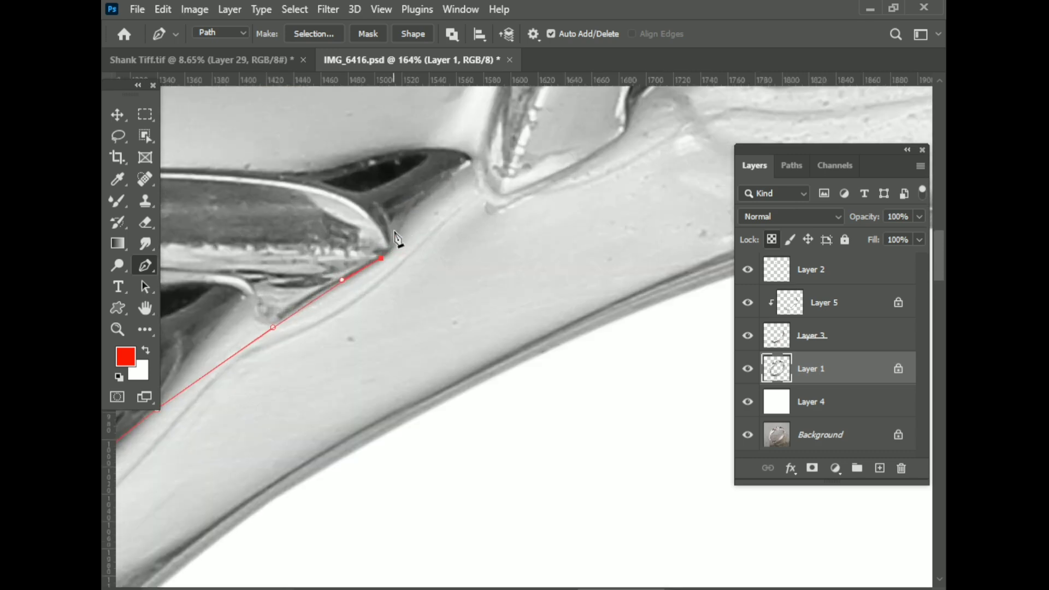
left_click(526, 195)
left_click(574, 169)
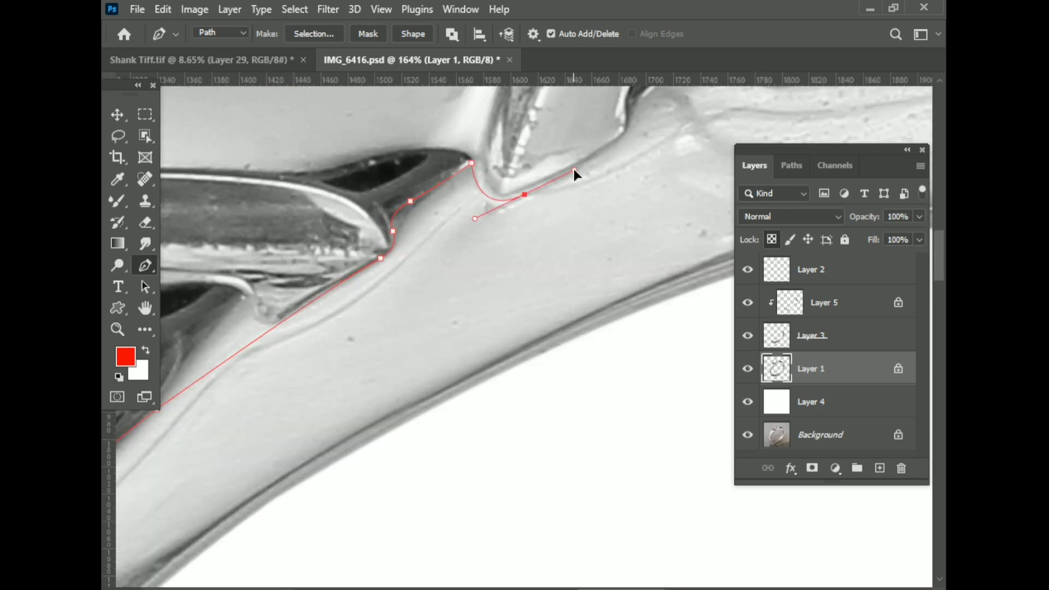
scroll(574, 168, "up", 1)
left_click(437, 280)
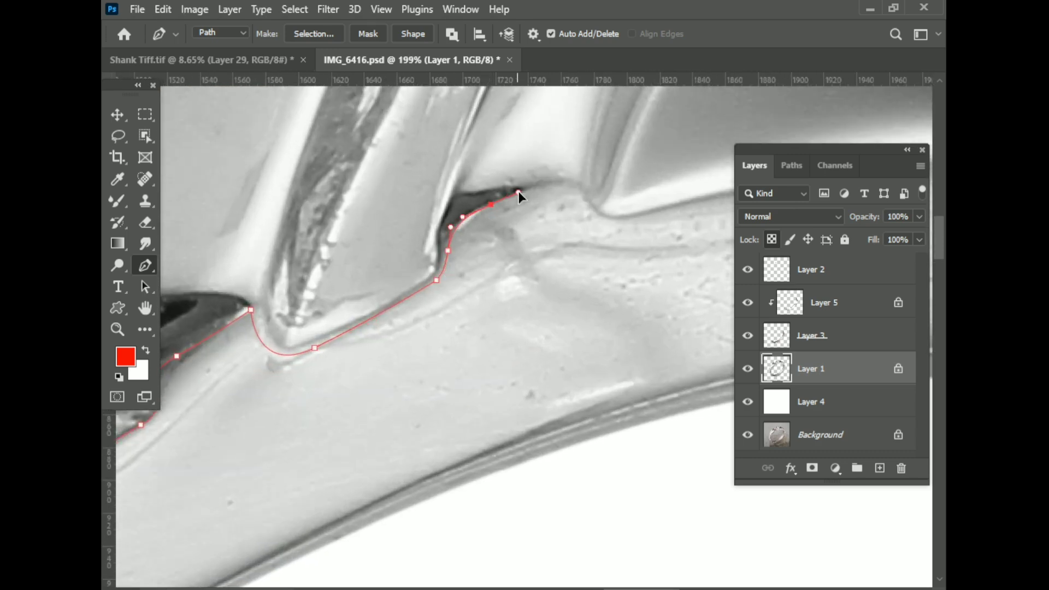
scroll(450, 317, "down", 3)
scroll(407, 319, "down", 3)
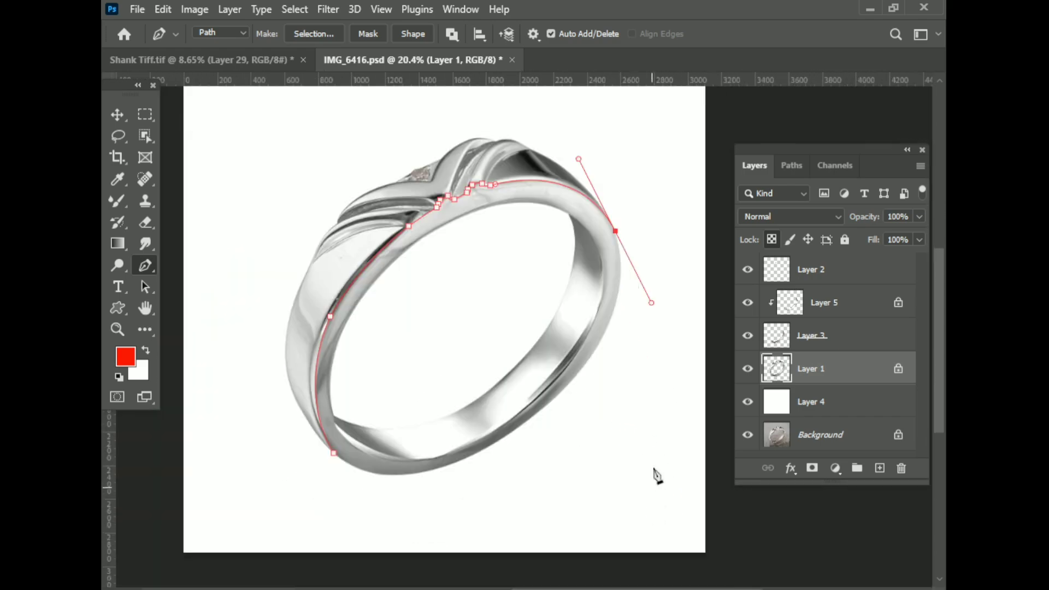
left_click(334, 448)
- Save the Work Path as Path 4 in the Paths panel
scroll(382, 498, "down", 1)
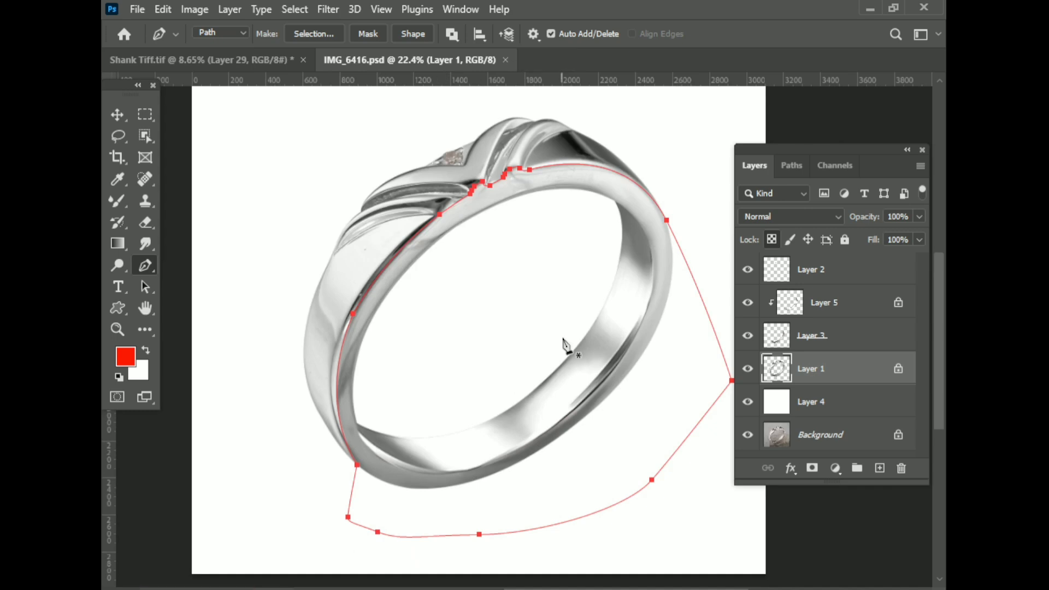
left_click(792, 165)
double_click(801, 286)
key("Return")
left_click(754, 165)
scroll(536, 306, "up", 1)
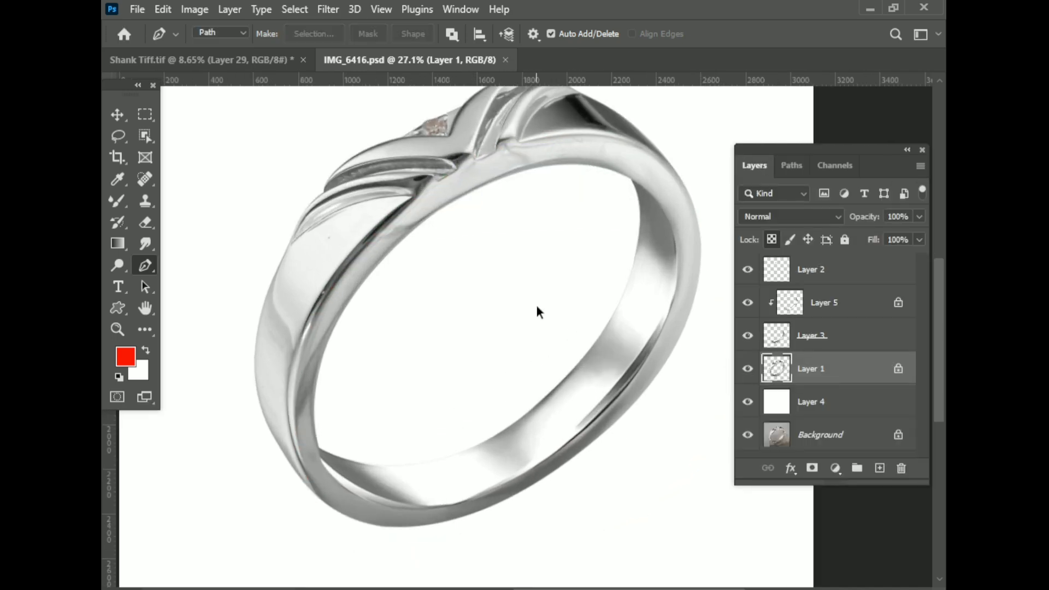
scroll(541, 312, "up", 1)
- Apply Camera Raw luminance noise reduction of 30 to the ring
key("ctrl+shift+a")
scroll(403, 307, "up", 1)
left_click(760, 181)
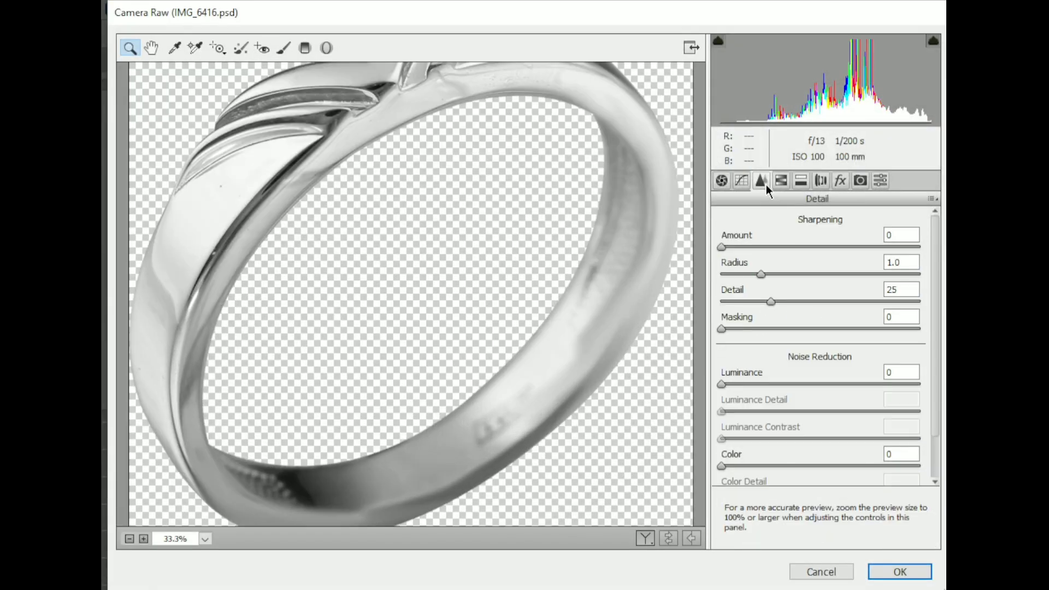
left_click_drag(721, 384, 821, 386)
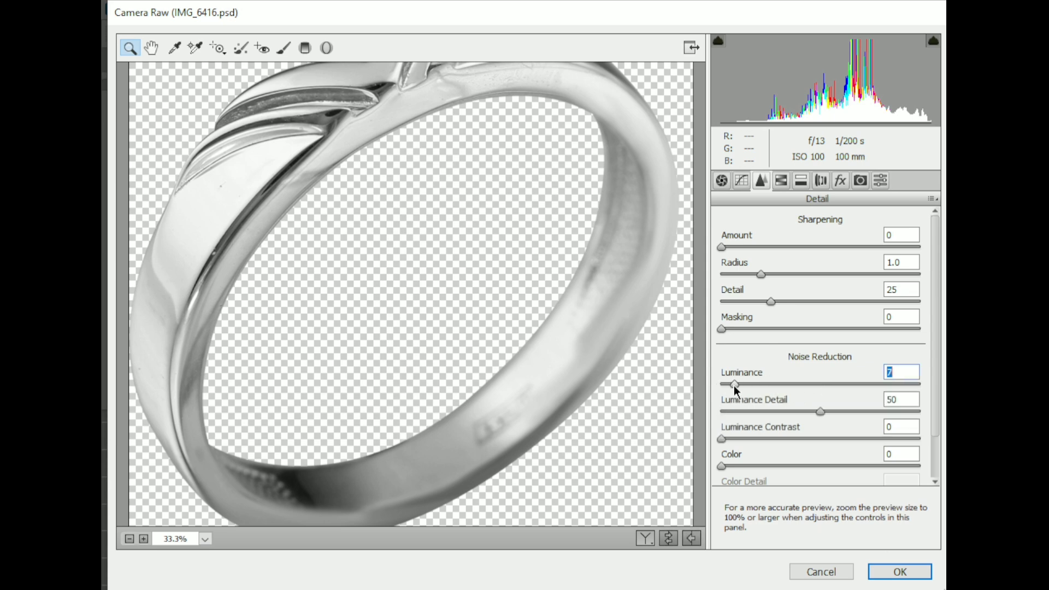
type("30")
left_click(820, 410)
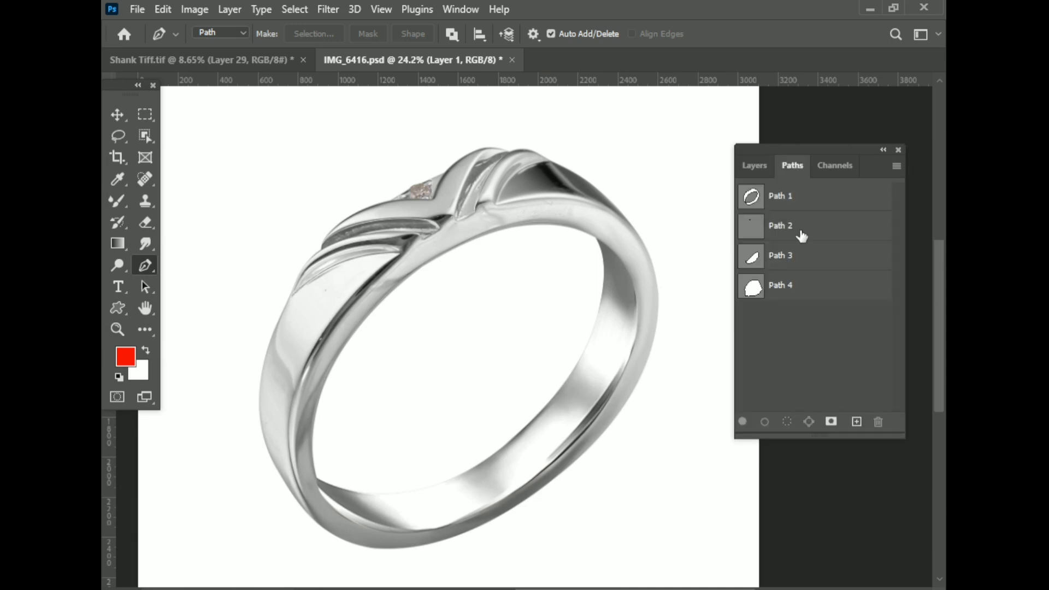
- Turn Path 4 into a selection and copy it onto new Layer 6
left_click(814, 284)
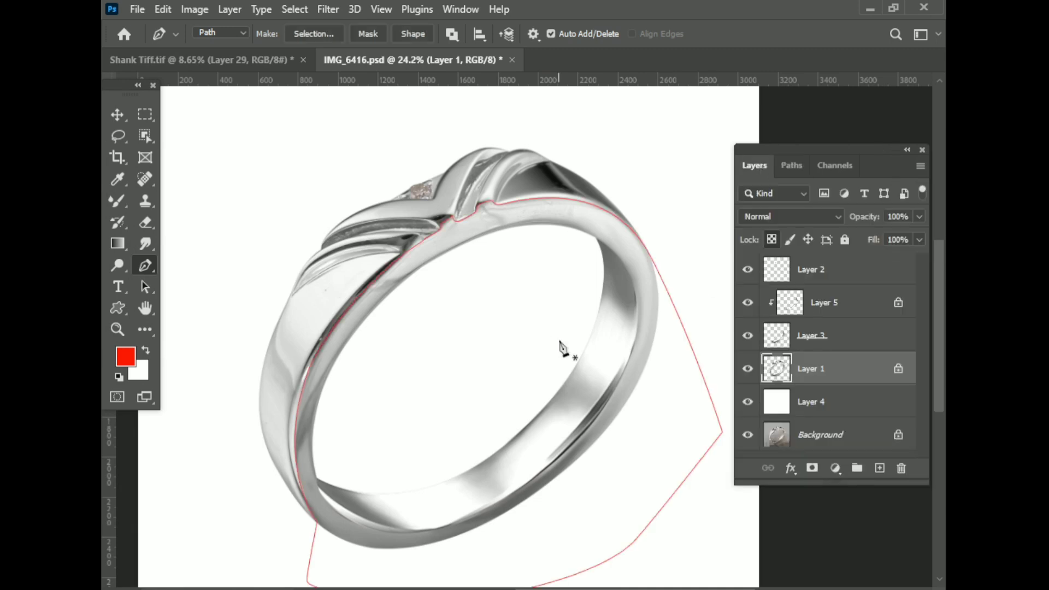
right_click(616, 236)
left_click(667, 303)
key("Return")
key("ctrl+j")
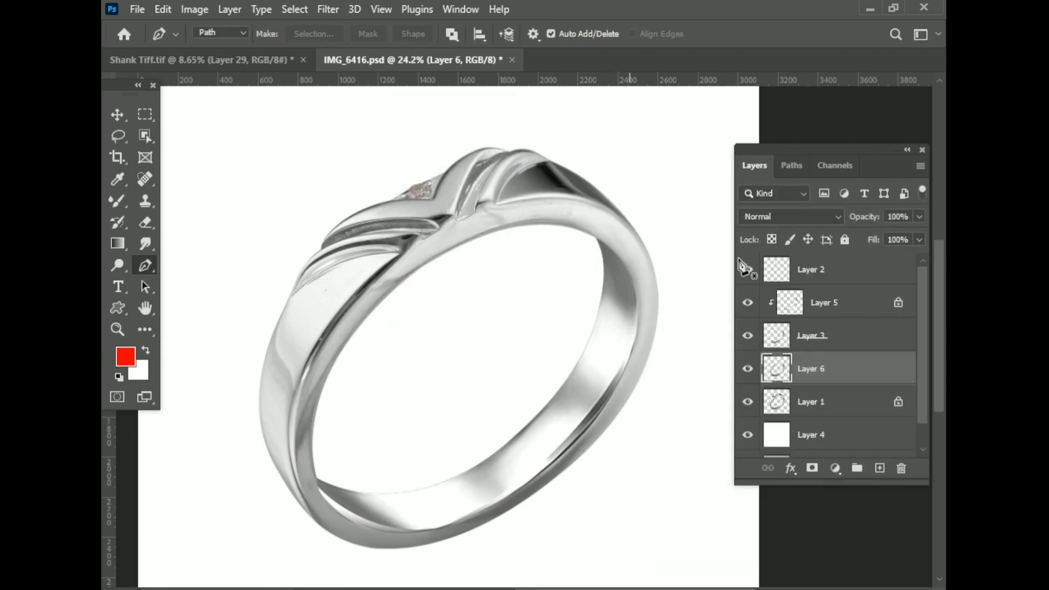
key("b")
scroll(584, 235, "up", 5)
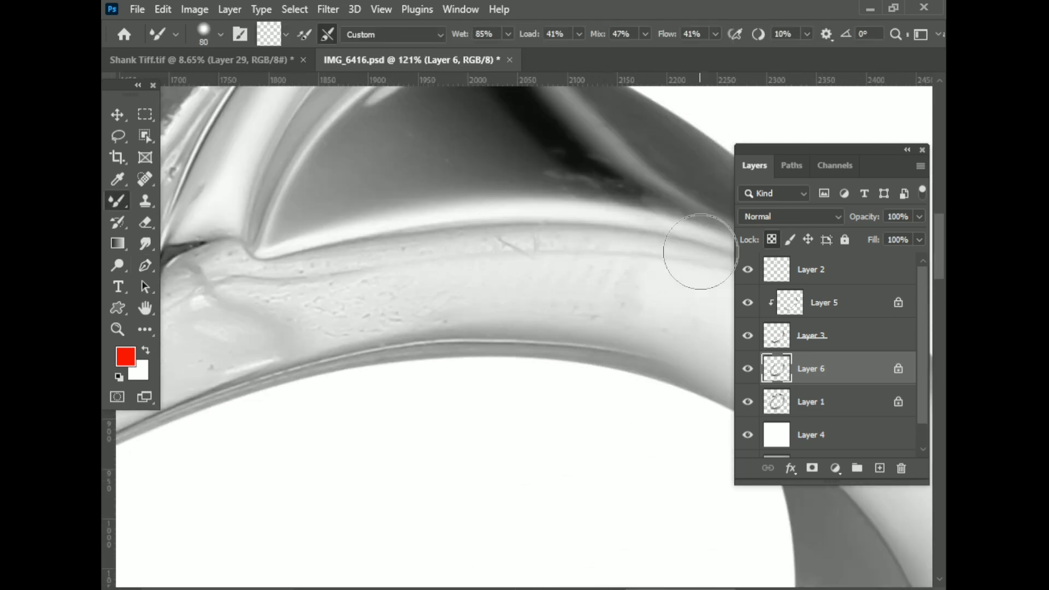
scroll(179, 381, "down", 5)
scroll(246, 337, "up", 5)
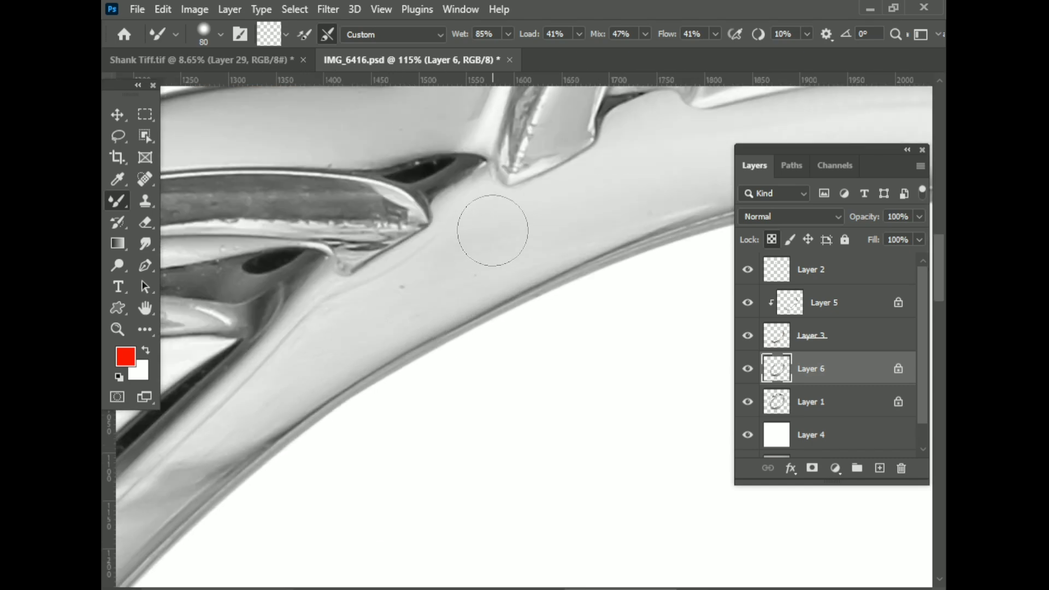
scroll(492, 227, "down", 3)
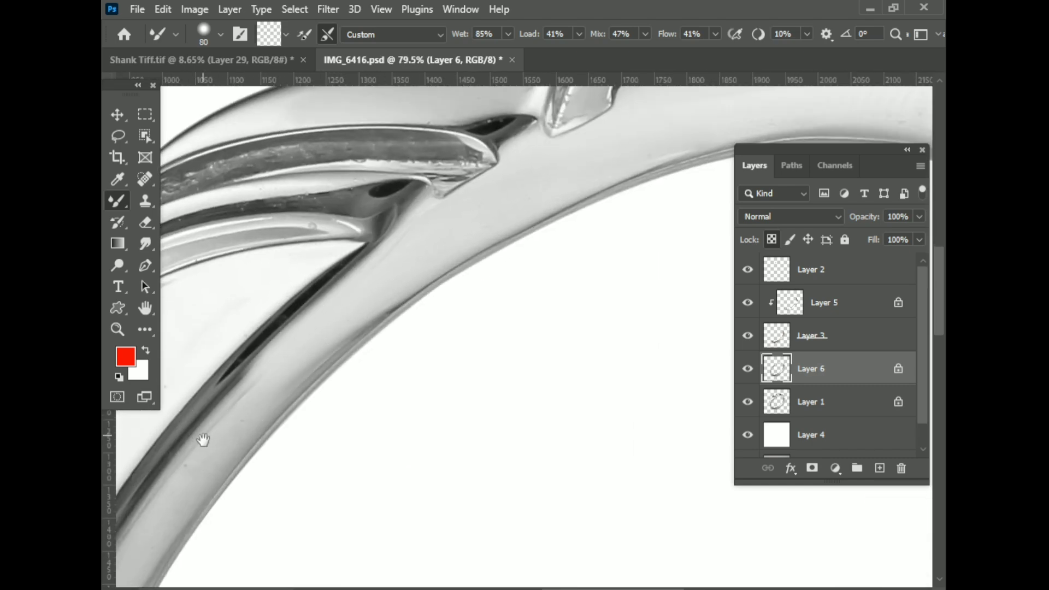
left_click_drag(203, 440, 325, 260)
scroll(245, 515, "down", 2)
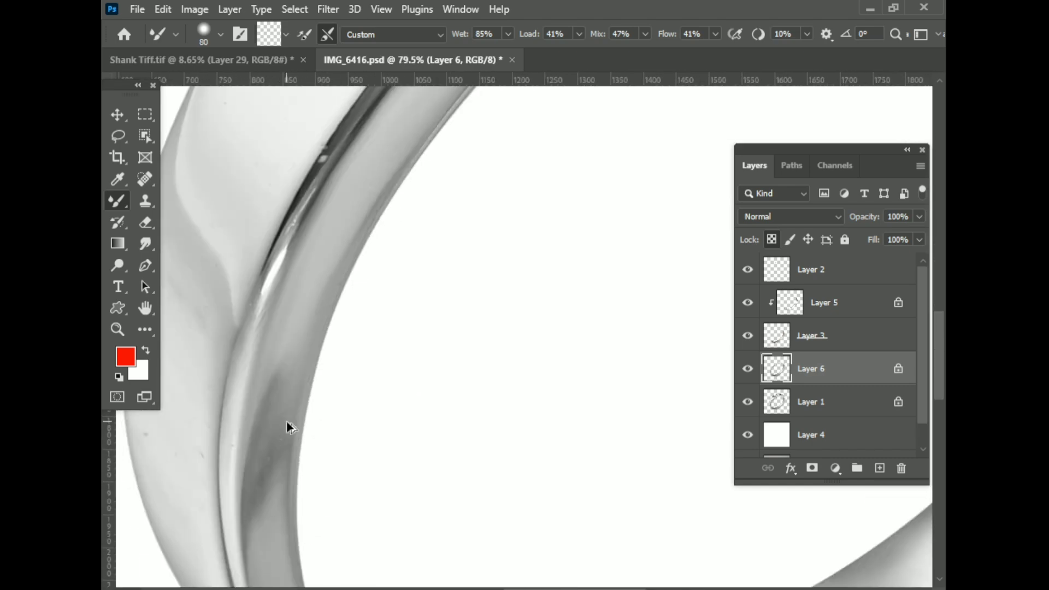
left_click_drag(288, 424, 245, 133)
scroll(283, 269, "down", 3)
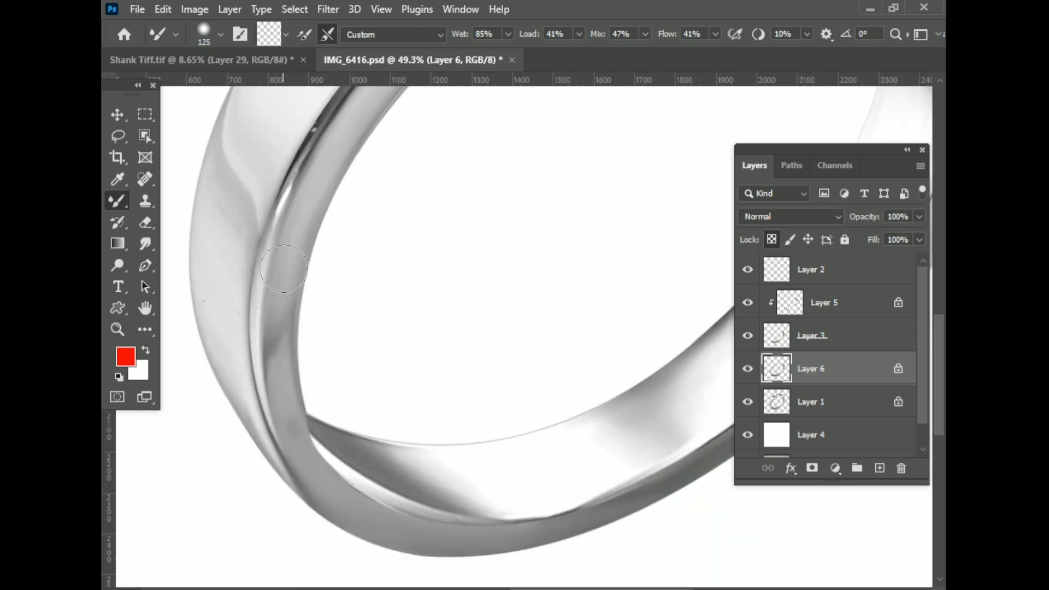
scroll(346, 492, "down", 3)
scroll(330, 457, "up", 5)
scroll(405, 414, "down", 4)
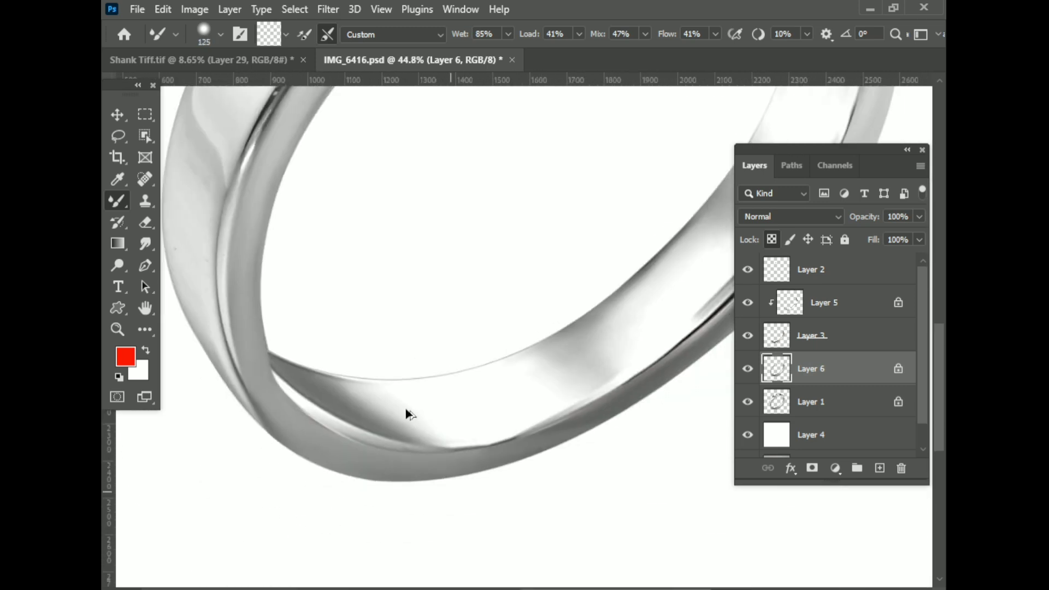
scroll(405, 407, "down", 1)
scroll(405, 407, "up", 3)
left_click(839, 340)
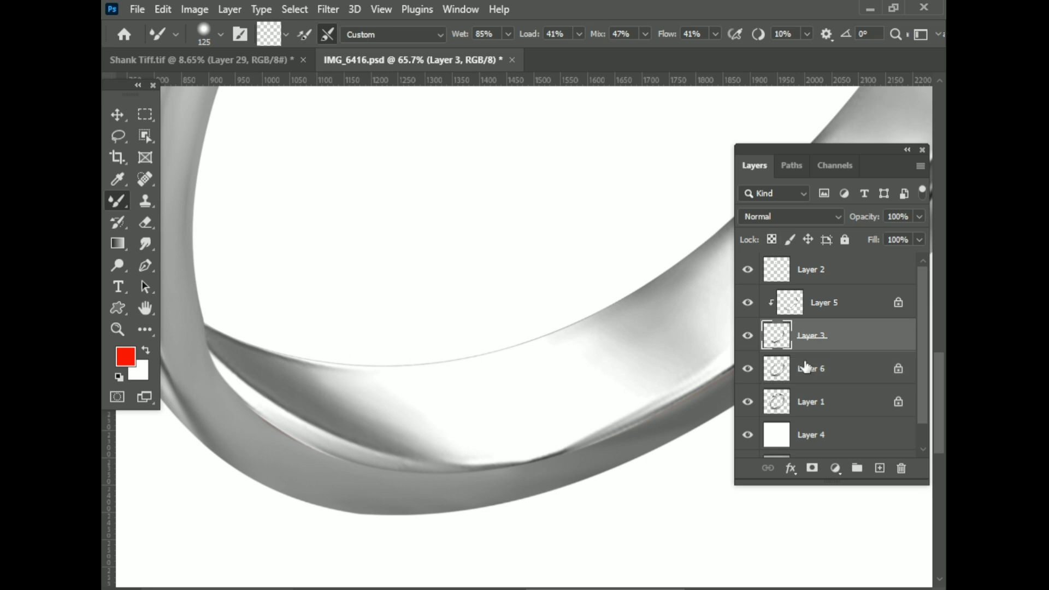
- With Layer 5 selected, draw a pen work path along the band's lower inner edge
left_click(834, 313)
left_click(145, 266)
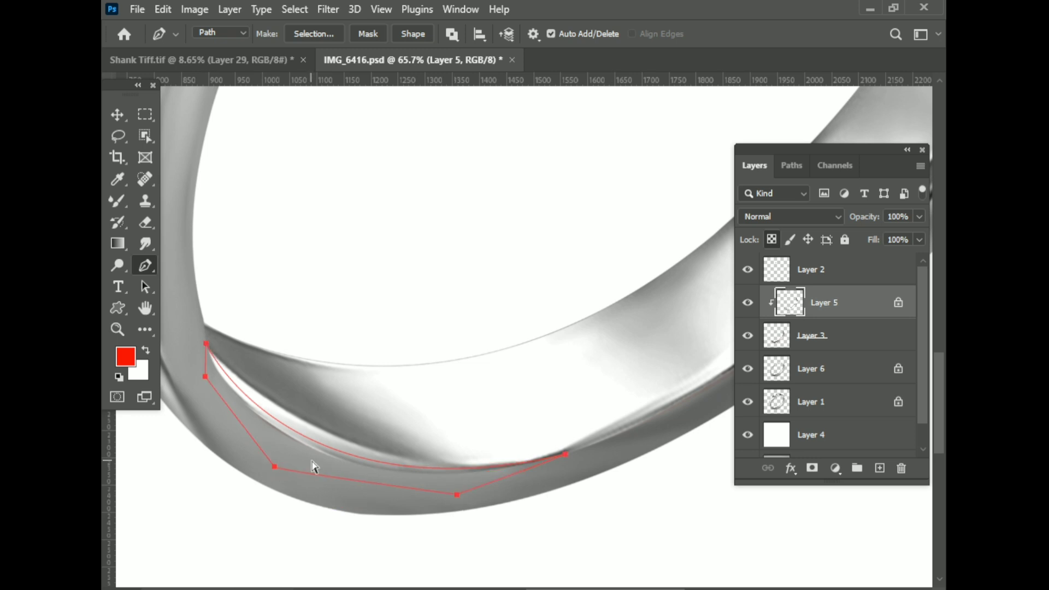
key("ctrl+d")
scroll(445, 461, "down", 2)
key("ctrl+t")
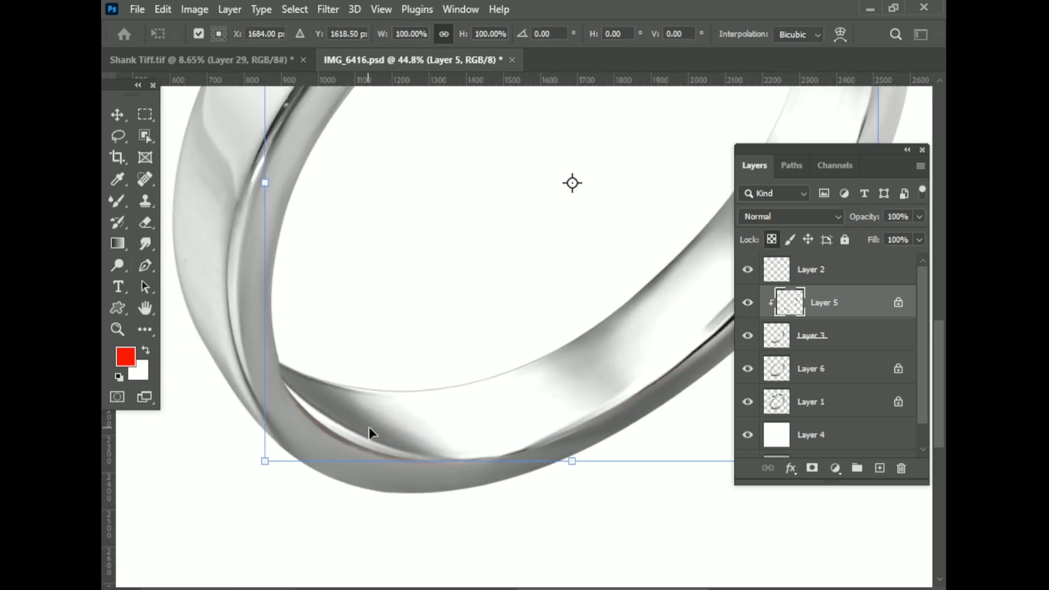
left_click(832, 344)
left_click(792, 166)
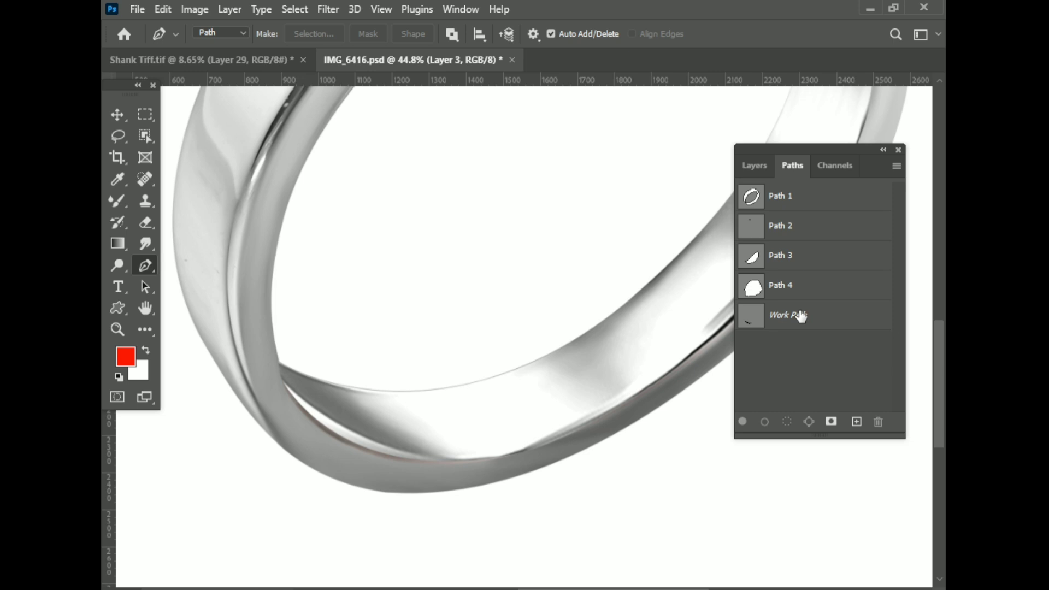
- Select Layer 1 and display Path 3's outline from the Paths panel
left_click(755, 165)
left_click(809, 402)
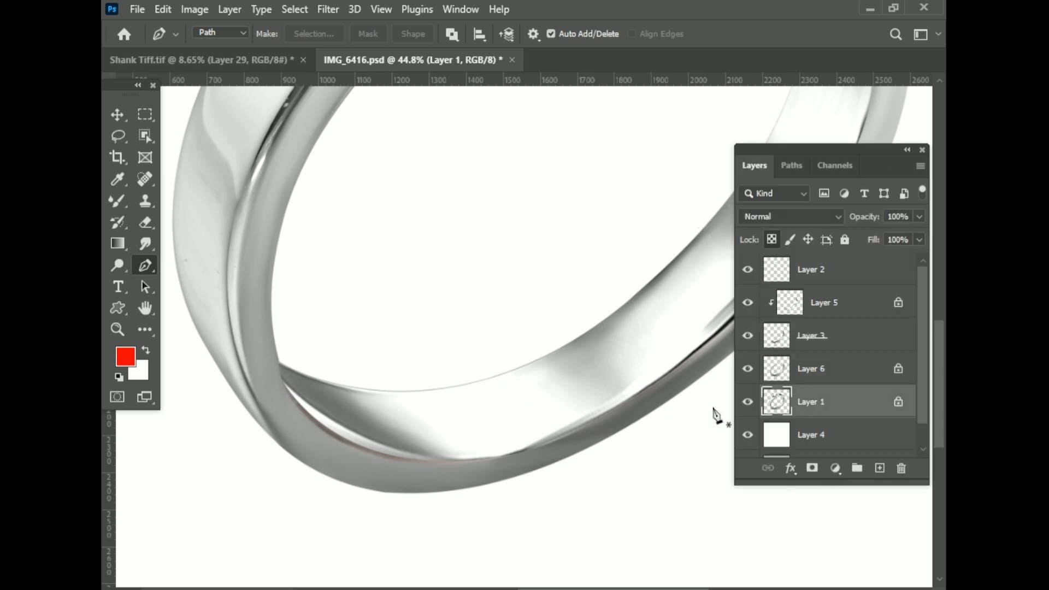
scroll(358, 412, "up", 4)
scroll(293, 363, "down", 4)
left_click(790, 164)
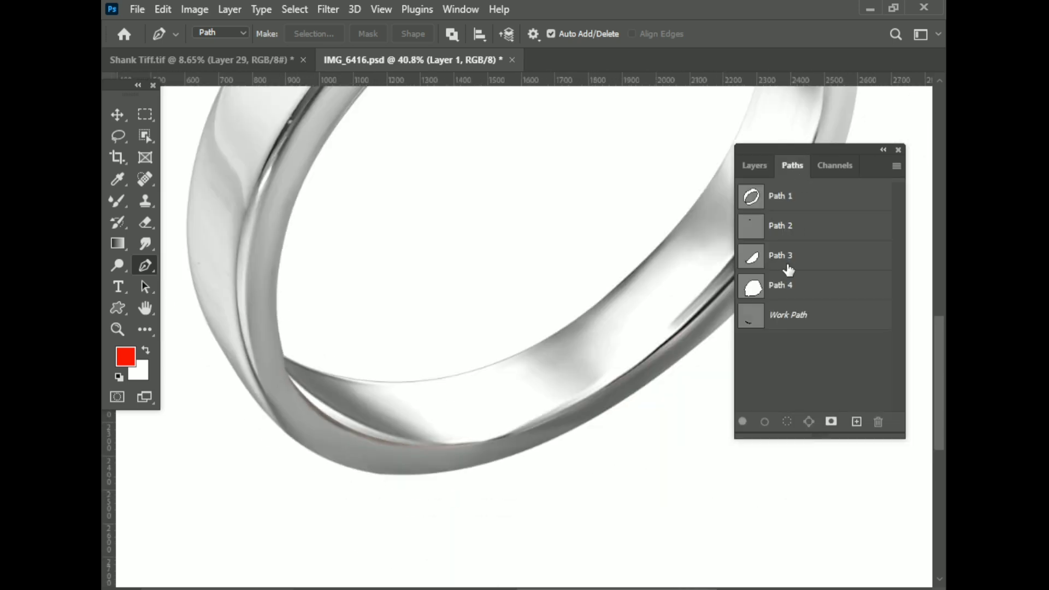
left_click(786, 268)
scroll(598, 388, "up", 5)
scroll(611, 385, "down", 4)
scroll(611, 385, "down", 3)
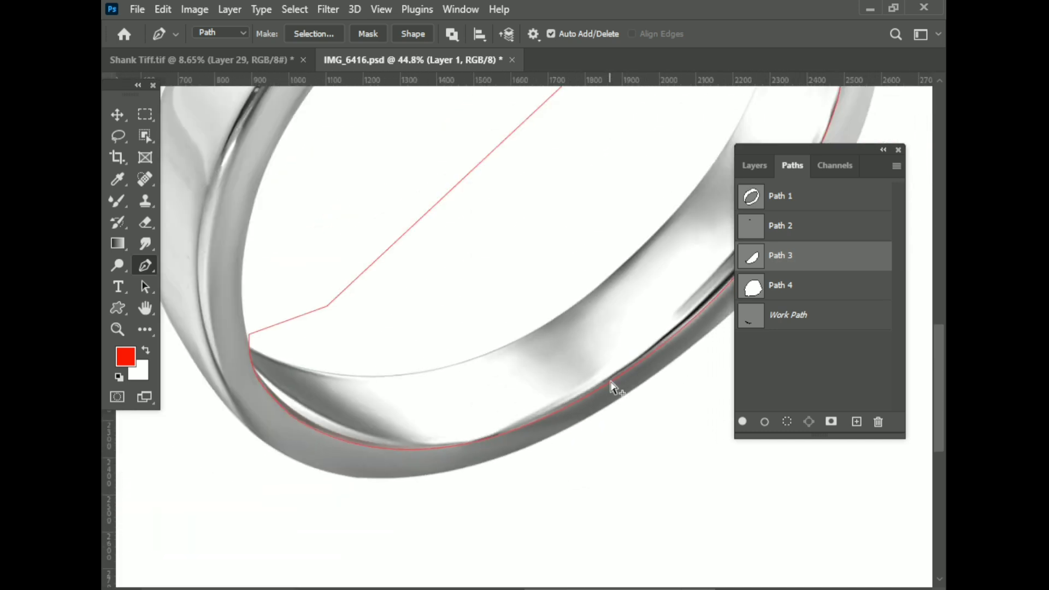
scroll(611, 385, "up", 1)
scroll(611, 385, "down", 2)
- Refit Path 3's lower curve with the Delete Anchor Point tool to hug the band edge
left_click_drag(141, 270, 267, 320)
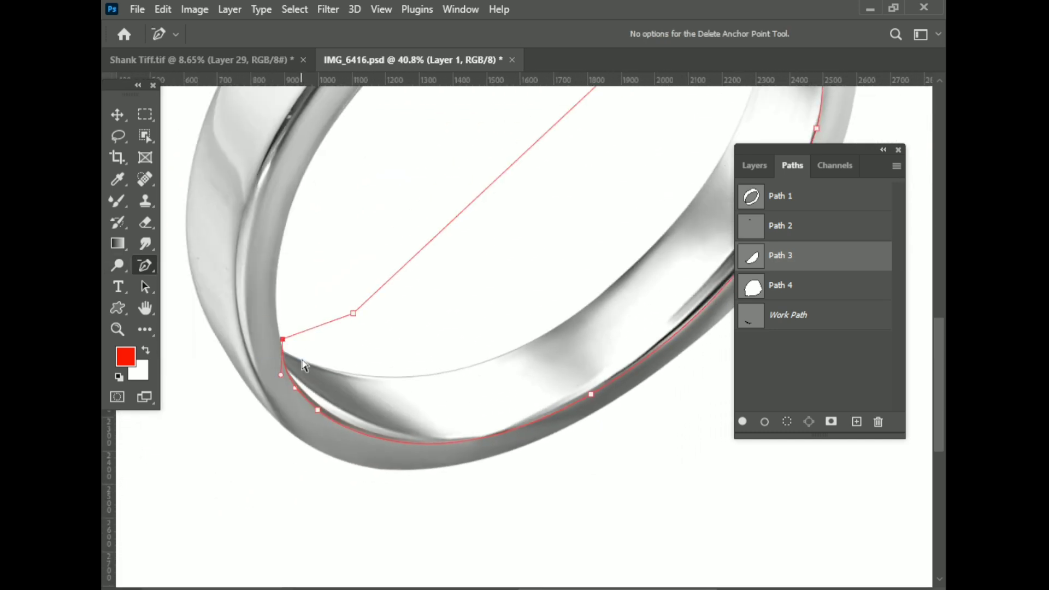
left_click_drag(622, 413, 502, 431)
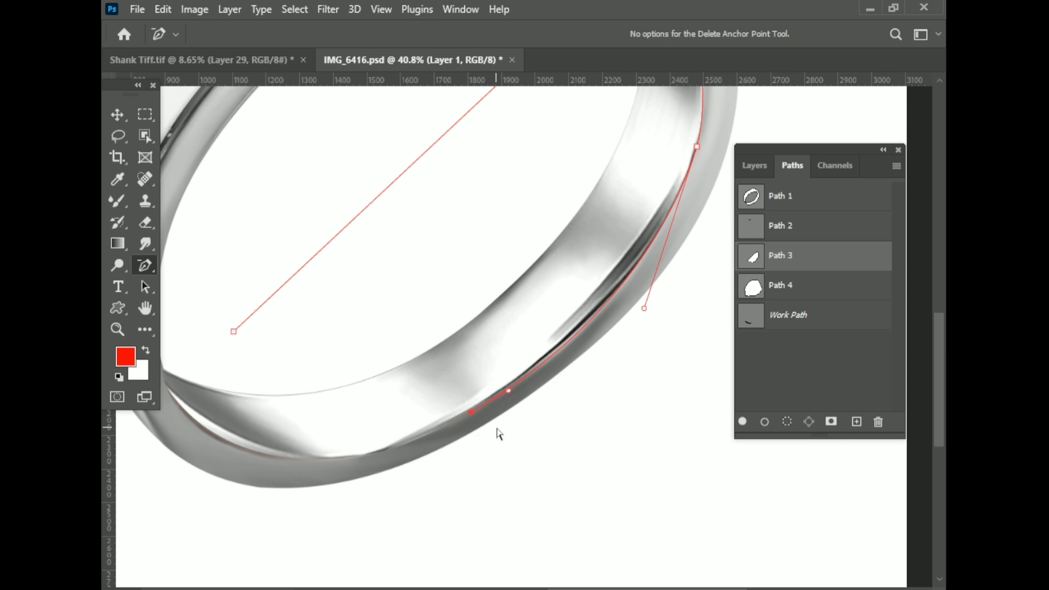
key("Tab")
scroll(694, 116, "up", 3)
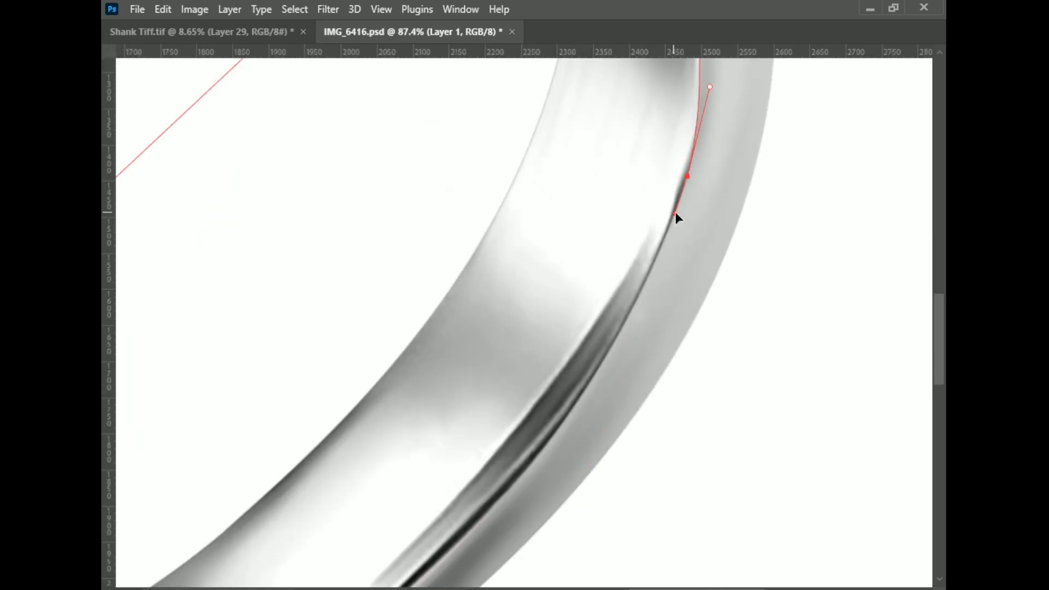
scroll(676, 214, "down", 2)
scroll(474, 438, "left", 5)
scroll(316, 390, "up", 1)
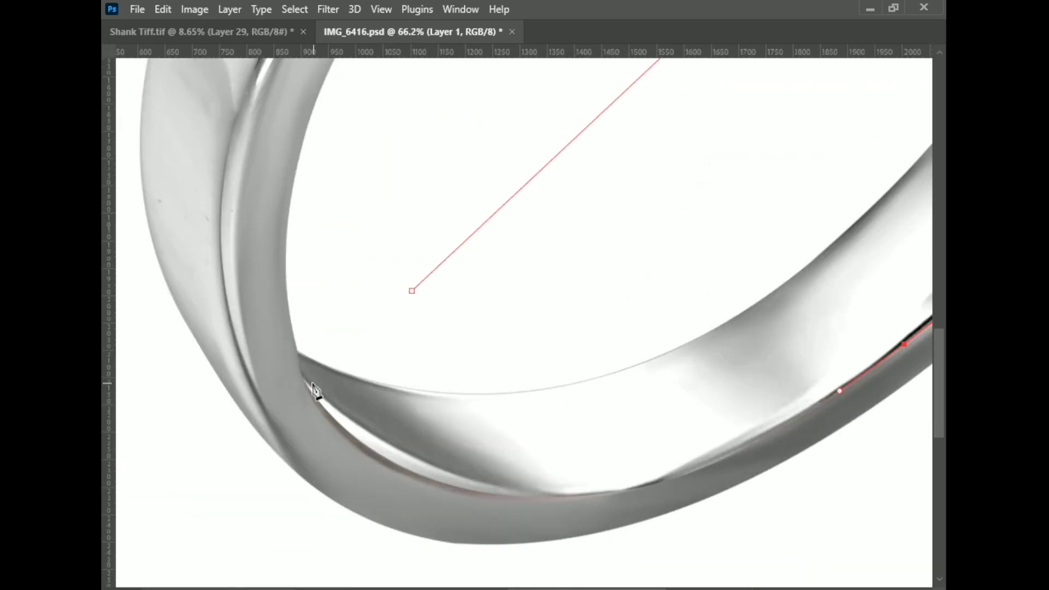
scroll(228, 238, "up", 3)
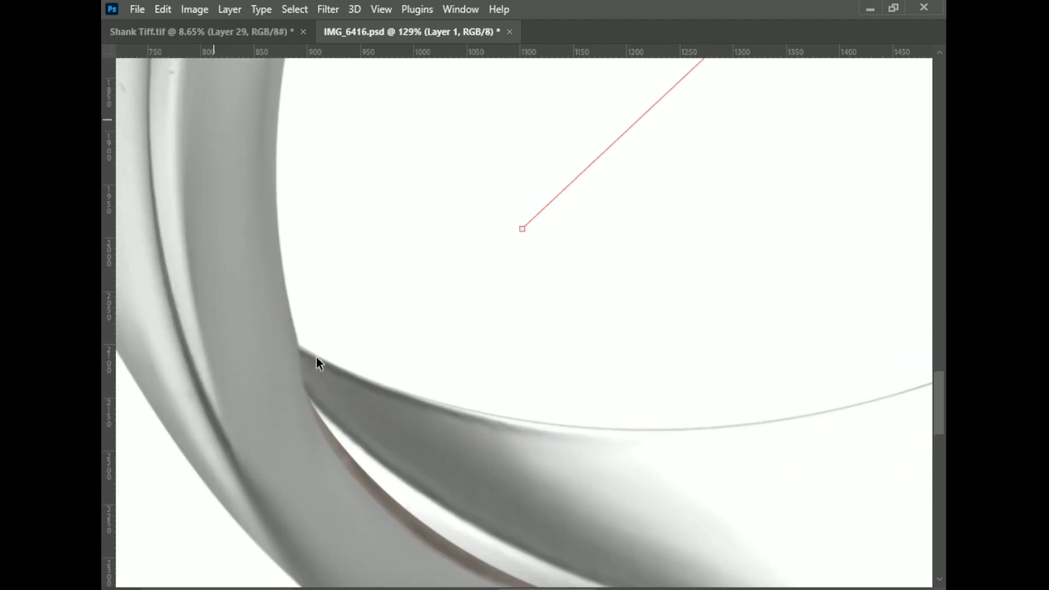
scroll(228, 210, "up", 3)
scroll(229, 210, "down", 5)
scroll(546, 371, "up", 1)
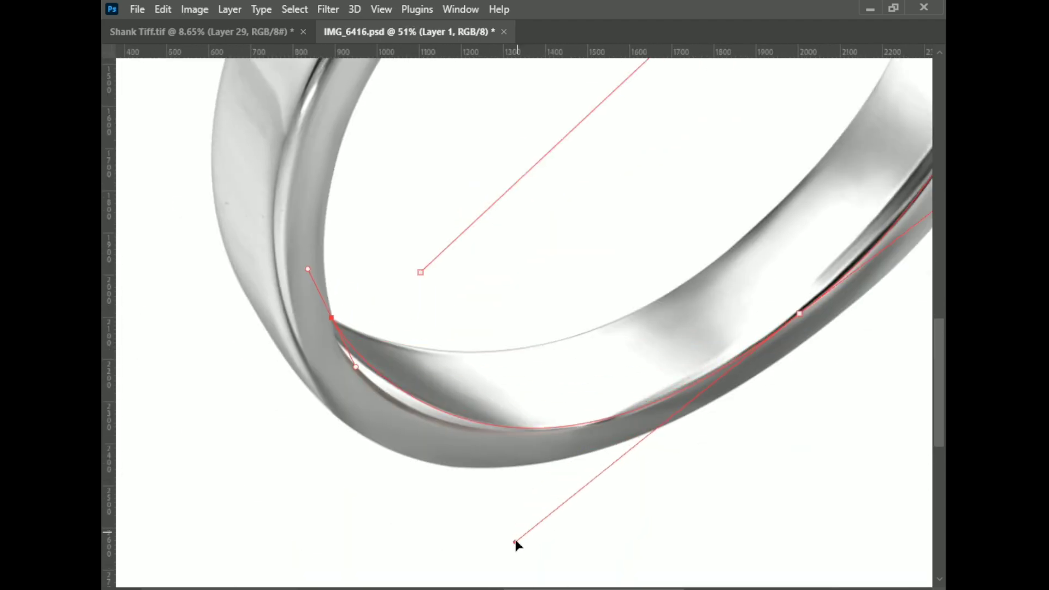
scroll(620, 389, "up", 3)
scroll(621, 389, "down", 3)
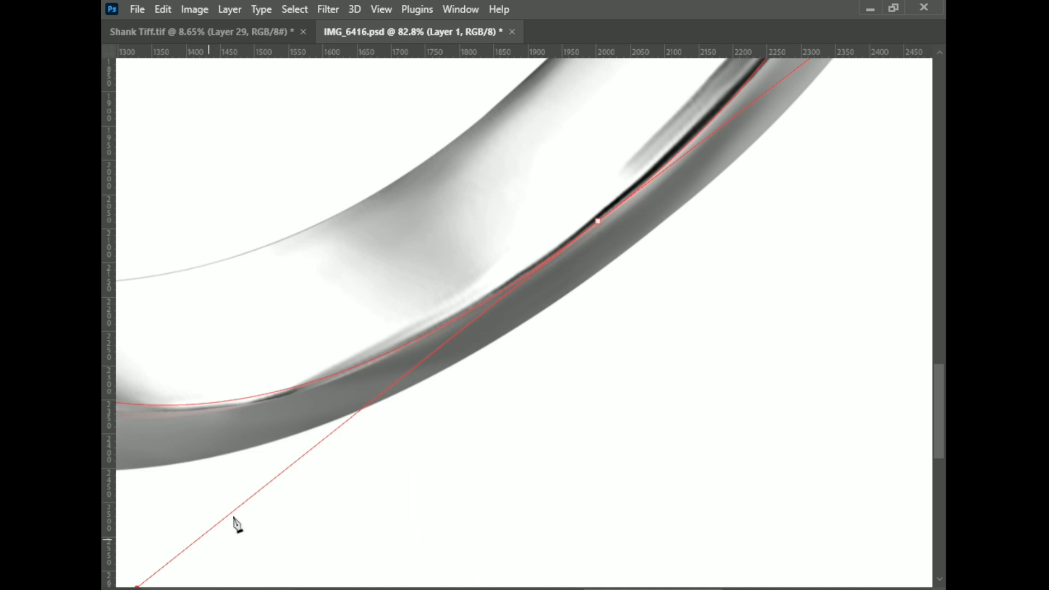
scroll(198, 547, "down", 2)
scroll(271, 487, "down", 2)
scroll(410, 412, "down", 1)
scroll(421, 424, "down", 1)
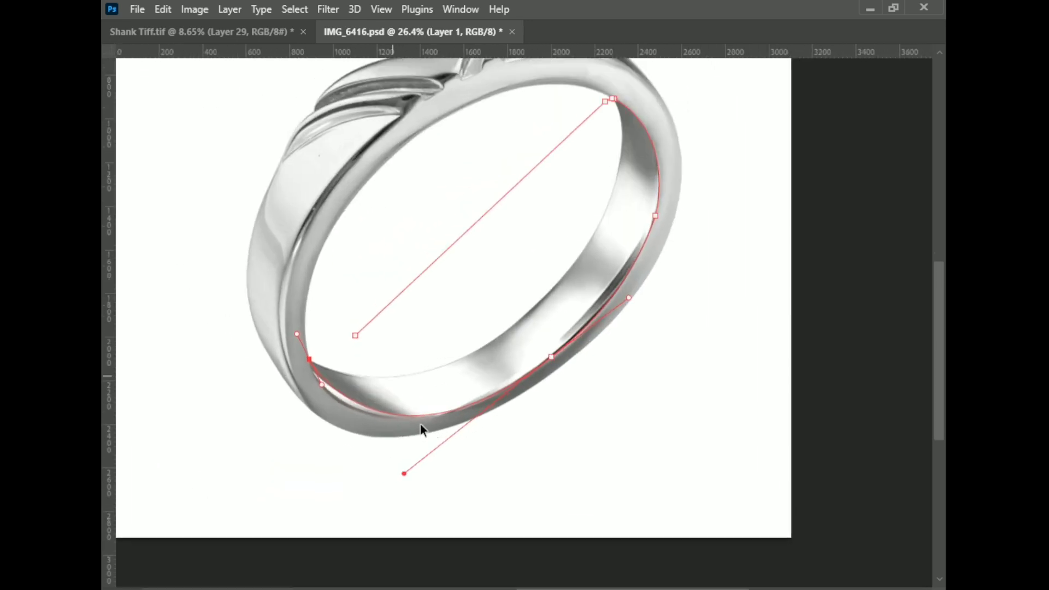
scroll(381, 541, "up", 4)
left_click_drag(351, 555, 356, 550)
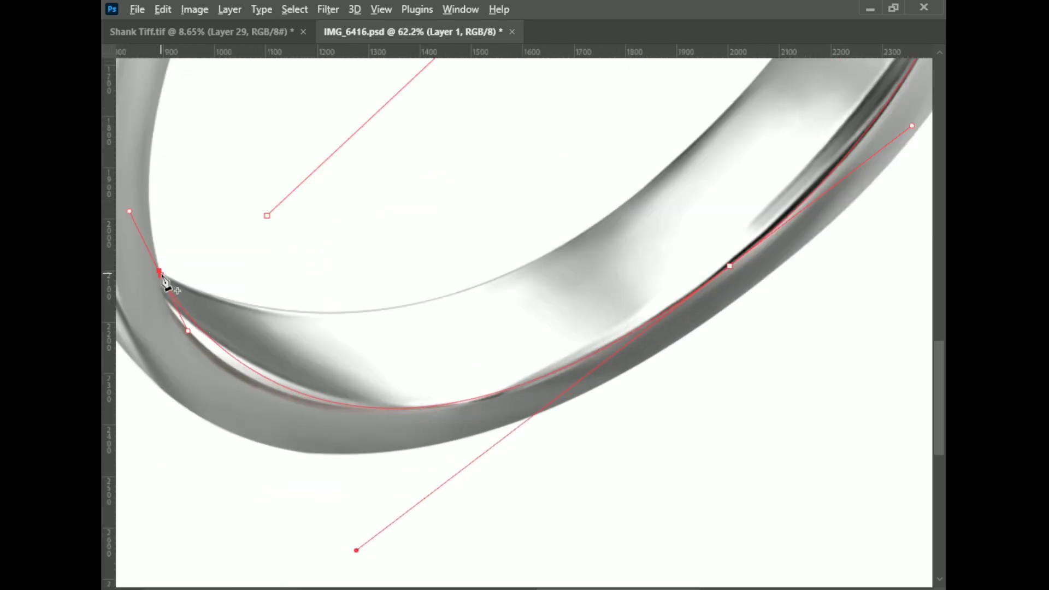
key("Tab")
left_click(754, 165)
- On Layer 1, convert Path 3 into a 0.5 px feathered selection
left_click(820, 335)
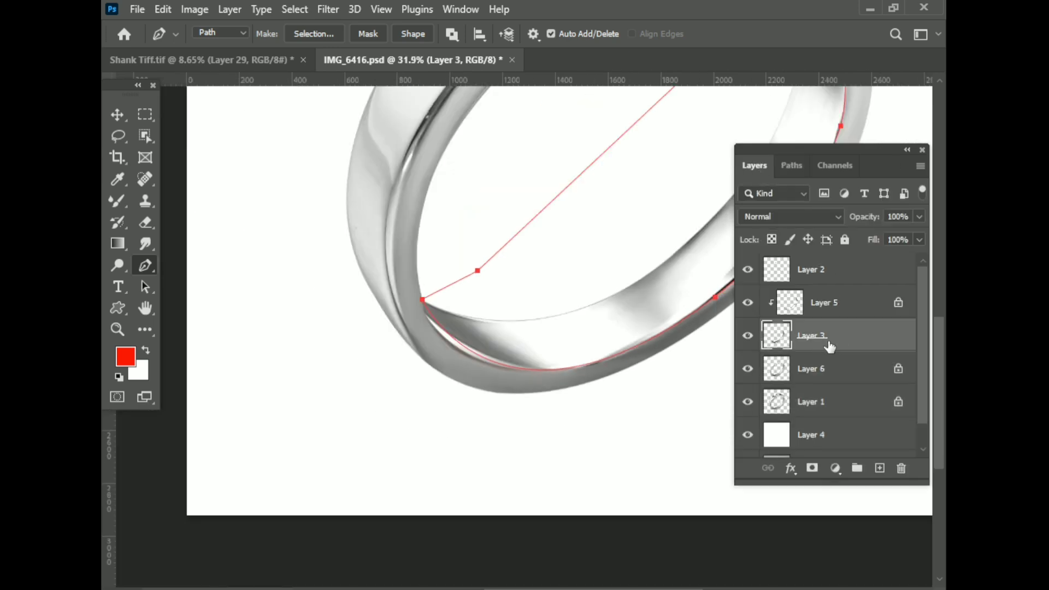
left_click(819, 368)
left_click(823, 409)
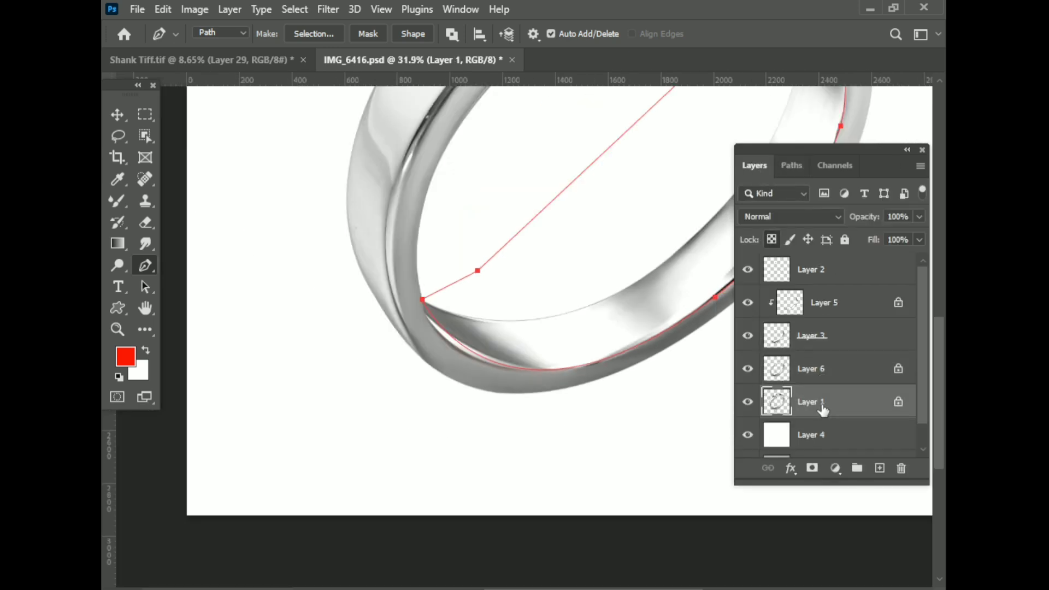
right_click(601, 361)
left_click(656, 302)
key("Return")
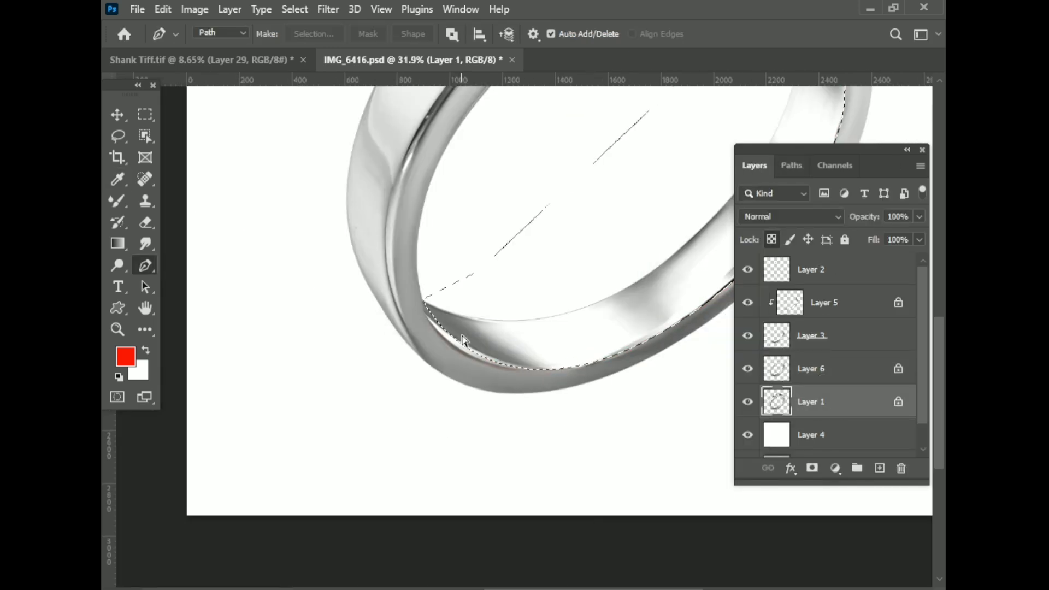
- Move the layer above Layer 6, check Layer 3's visibility, and release Layer 5's clipping mask
left_click_drag(847, 414, 843, 360)
left_click(748, 338)
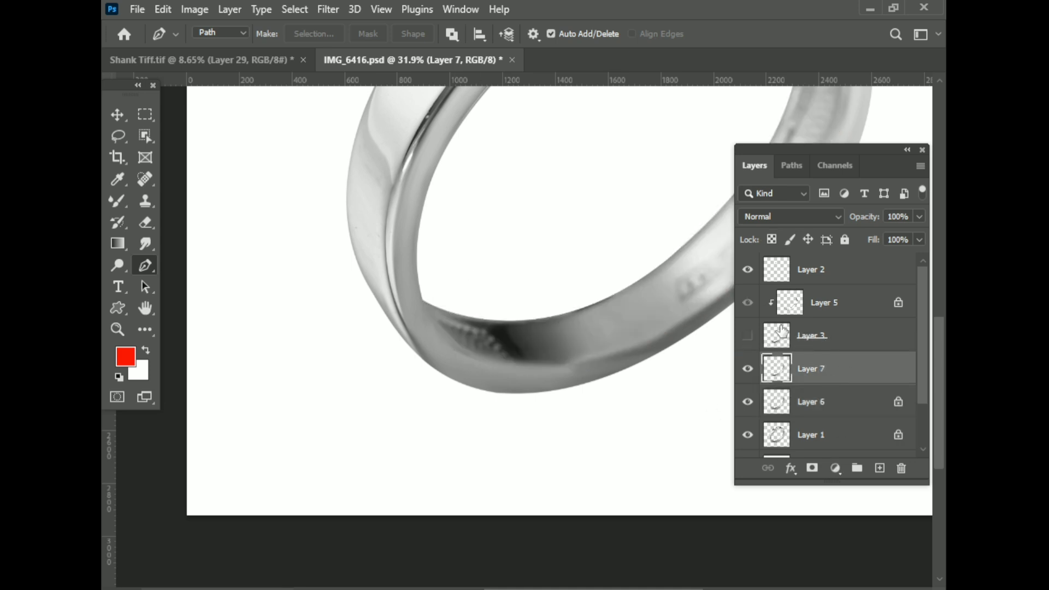
left_click(747, 335)
left_click(825, 302)
right_click(834, 302)
left_click(703, 342)
left_click(775, 335)
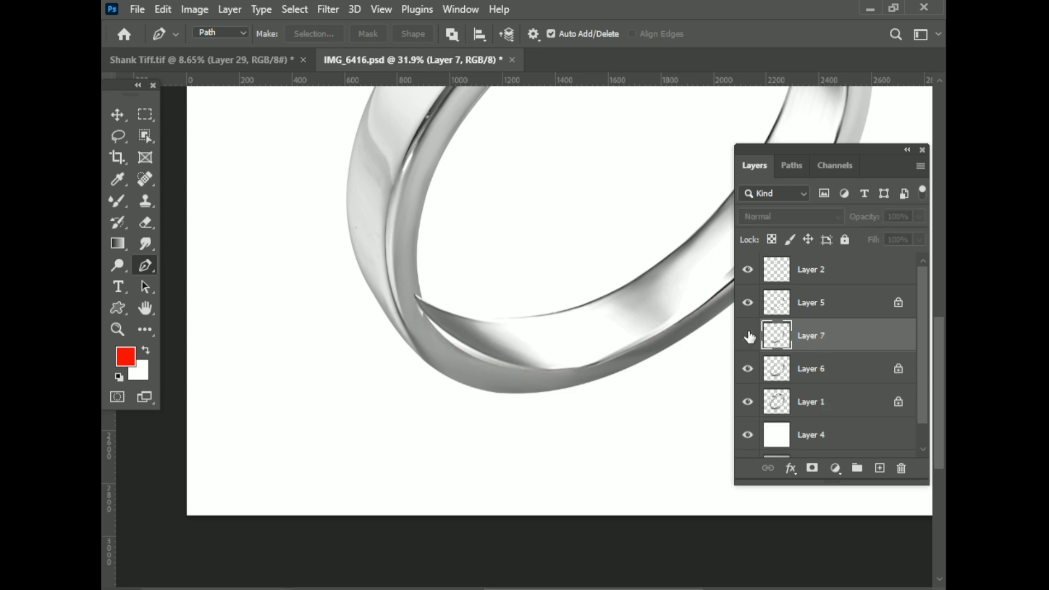
right_click(819, 311)
- Undo the last change while re-examining the band
scroll(575, 330, "up", 2)
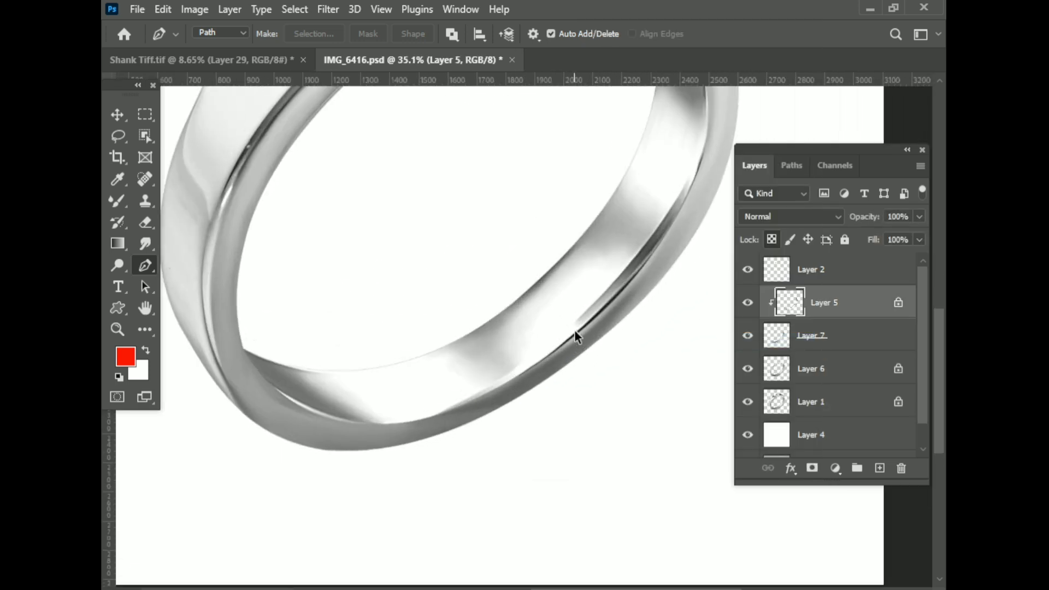
scroll(574, 330, "up", 2)
scroll(573, 344, "up", 2)
scroll(331, 450, "up", 3)
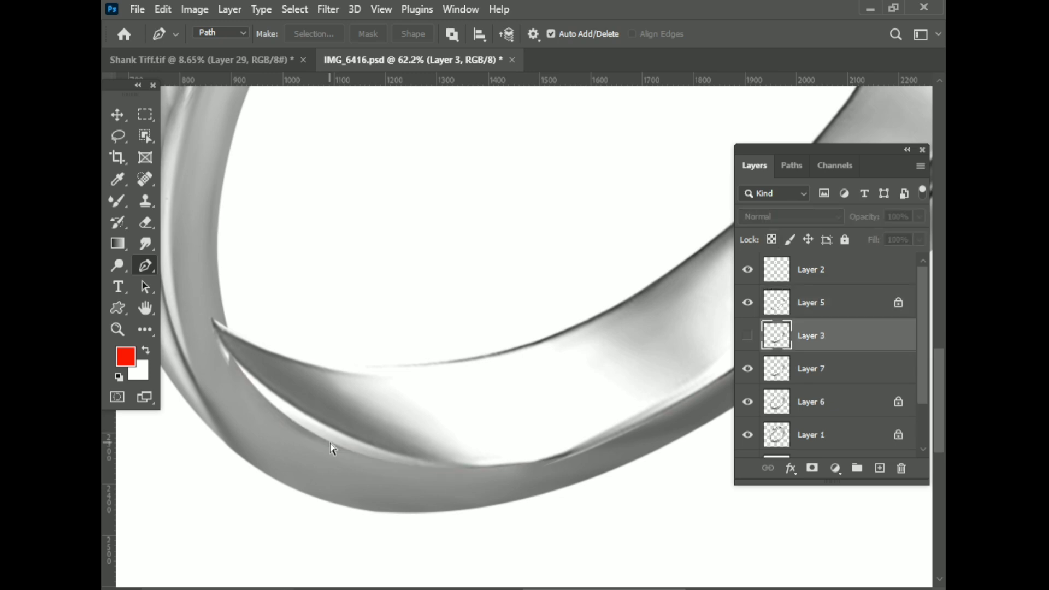
key("ctrl+z")
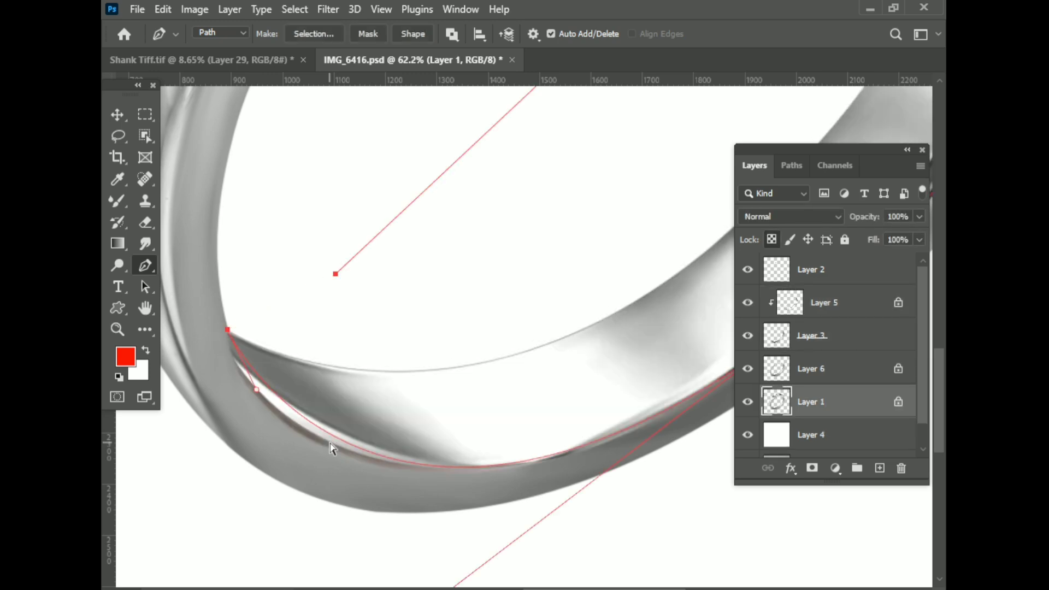
scroll(332, 449, "down", 1)
scroll(388, 464, "up", 2)
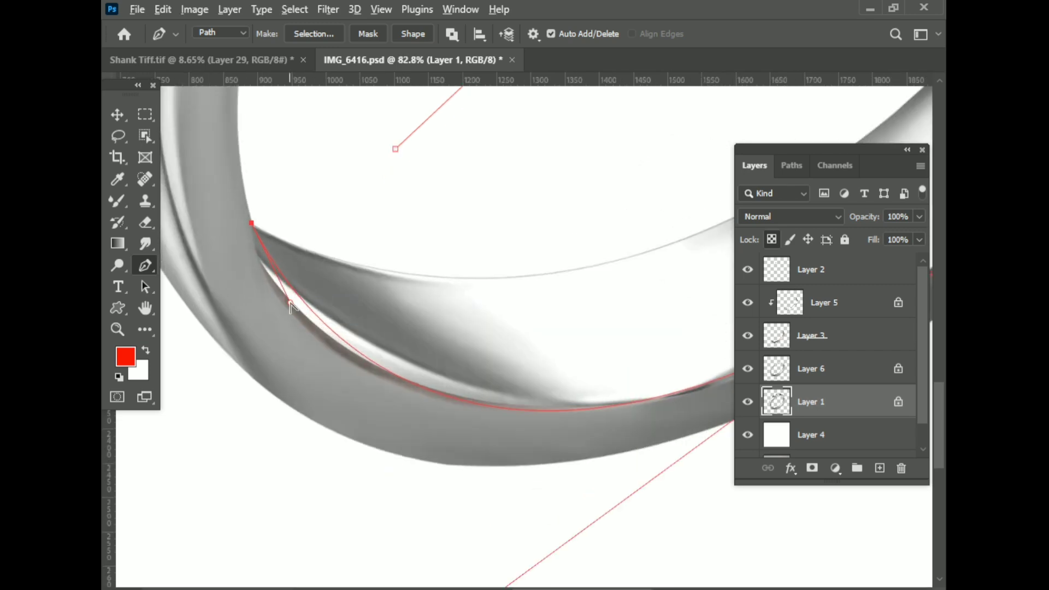
scroll(271, 299, "down", 3)
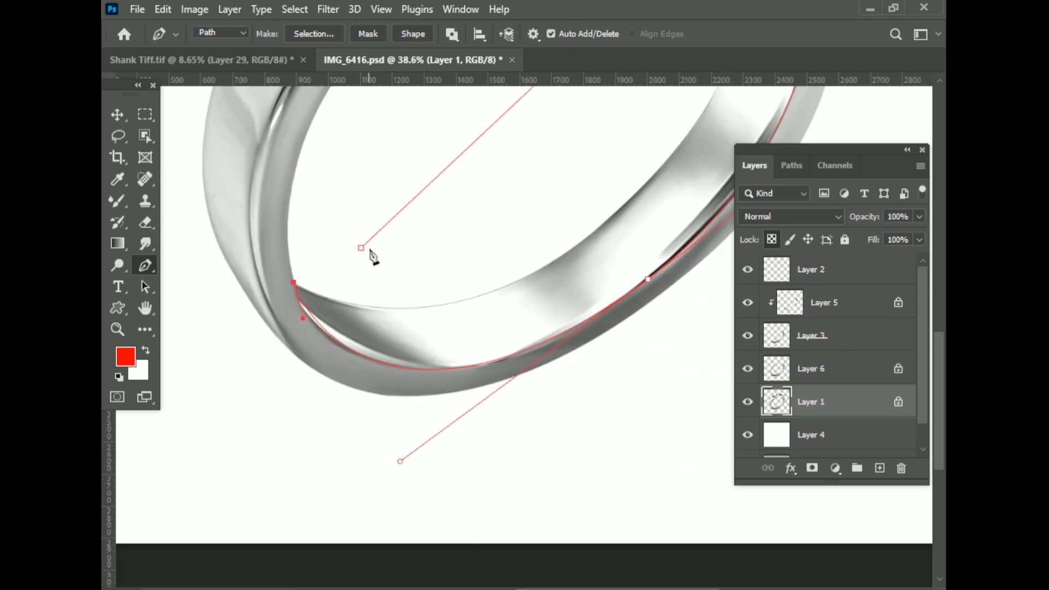
scroll(823, 429, "down", 1)
- Turn the band path into a selection, copy it to Layer 7, and place it above Layer 6
right_click(529, 320)
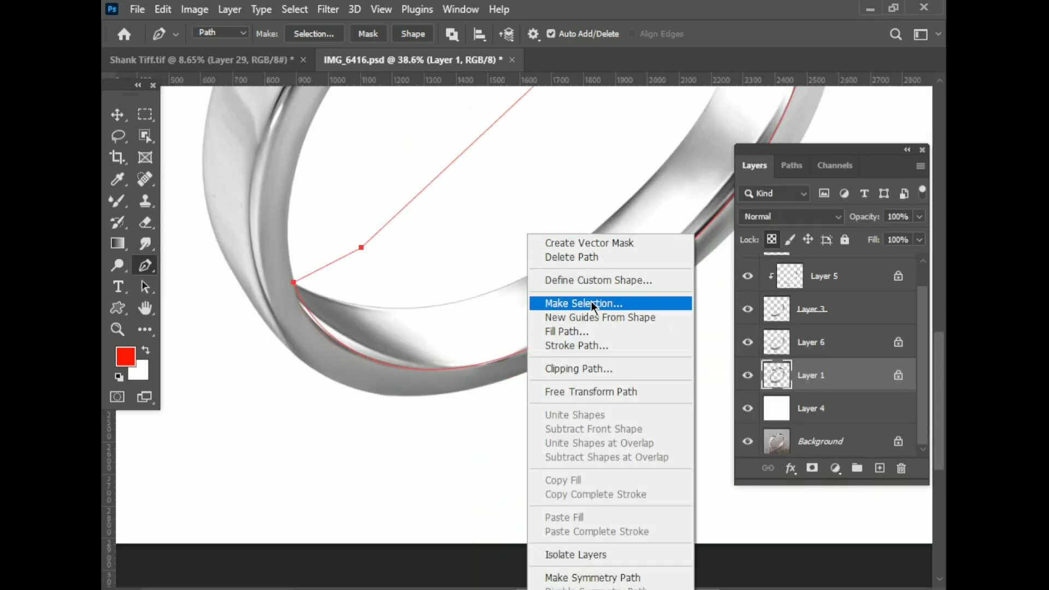
left_click(598, 302)
key("Return")
key("ctrl+j")
left_click_drag(808, 375, 779, 319)
- Delete Layer 3 and clip Layer 5 onto Layer 7
left_click(843, 276)
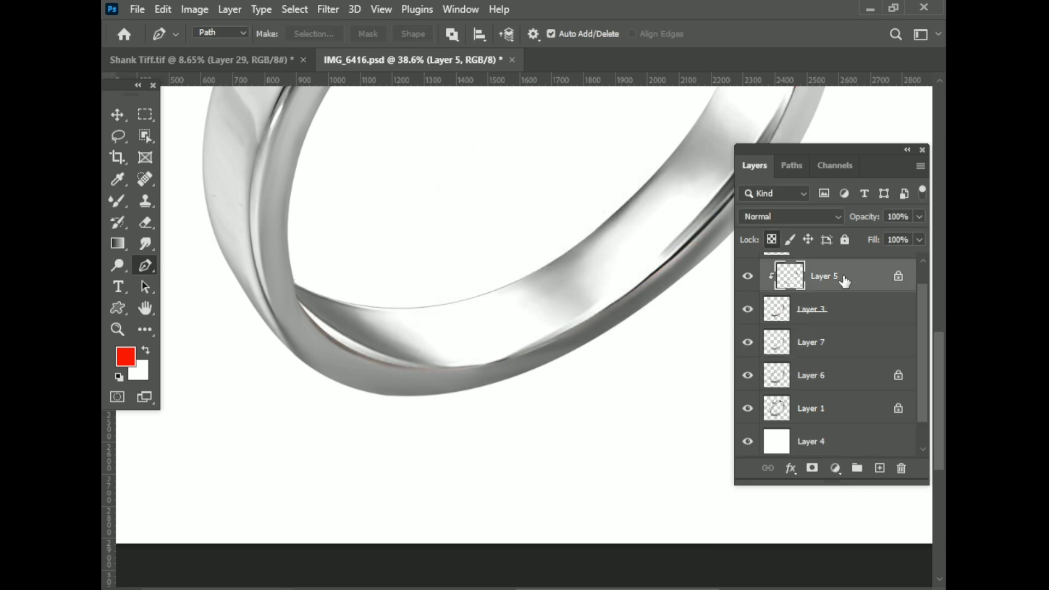
right_click(843, 277)
left_click(686, 340)
left_click(743, 310)
key("Delete")
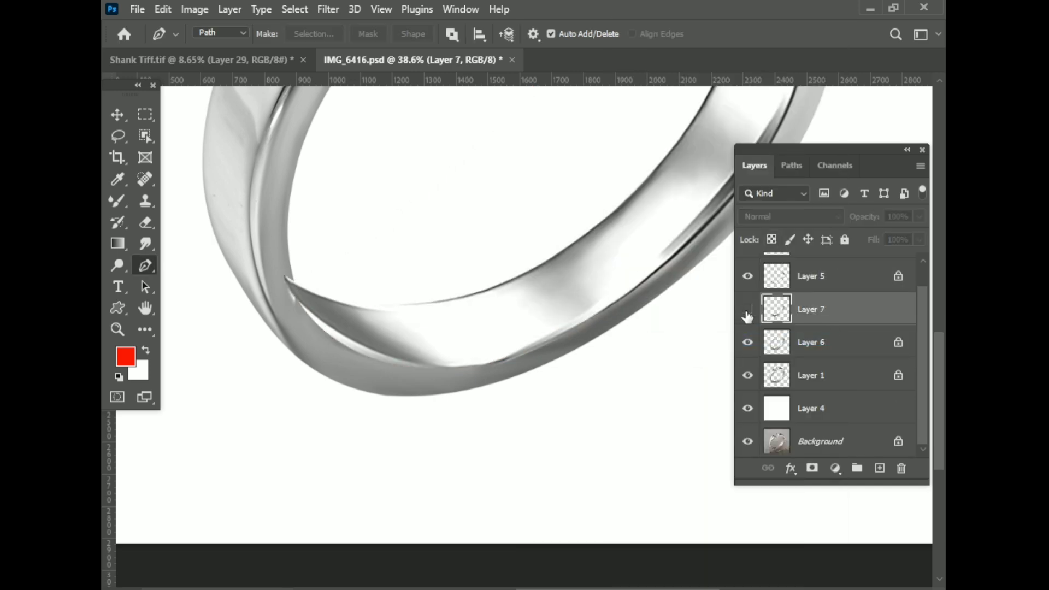
right_click(745, 271)
left_click(629, 339)
scroll(418, 359, "down", 2)
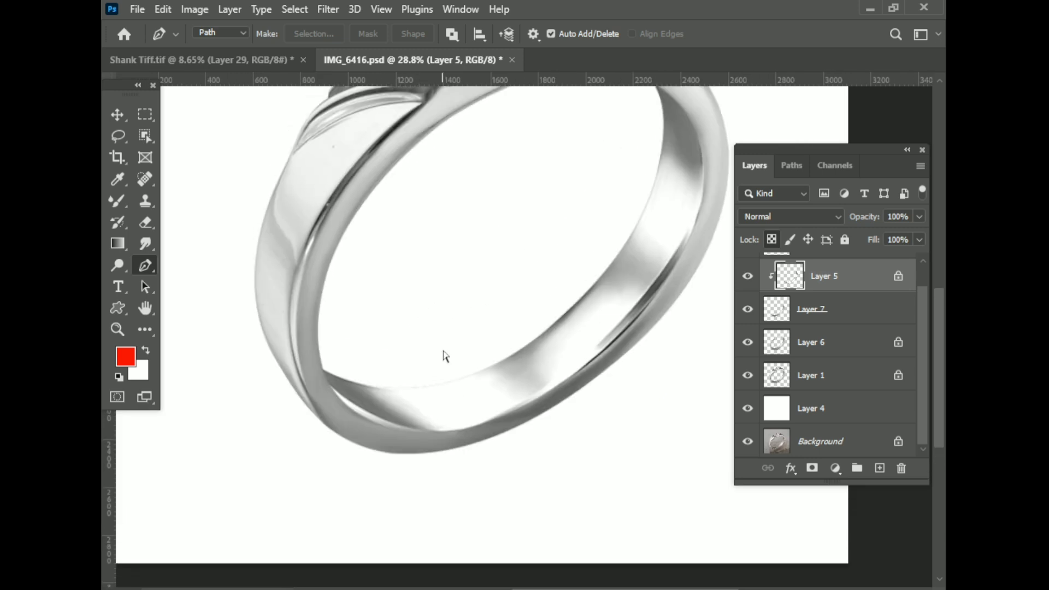
key("ctrl+t")
right_click(416, 414)
- Warp Layer 5, pulling its lower-left corner outward, and apply the warp
left_click(480, 172)
scroll(415, 382, "up", 3)
scroll(407, 464, "down", 1)
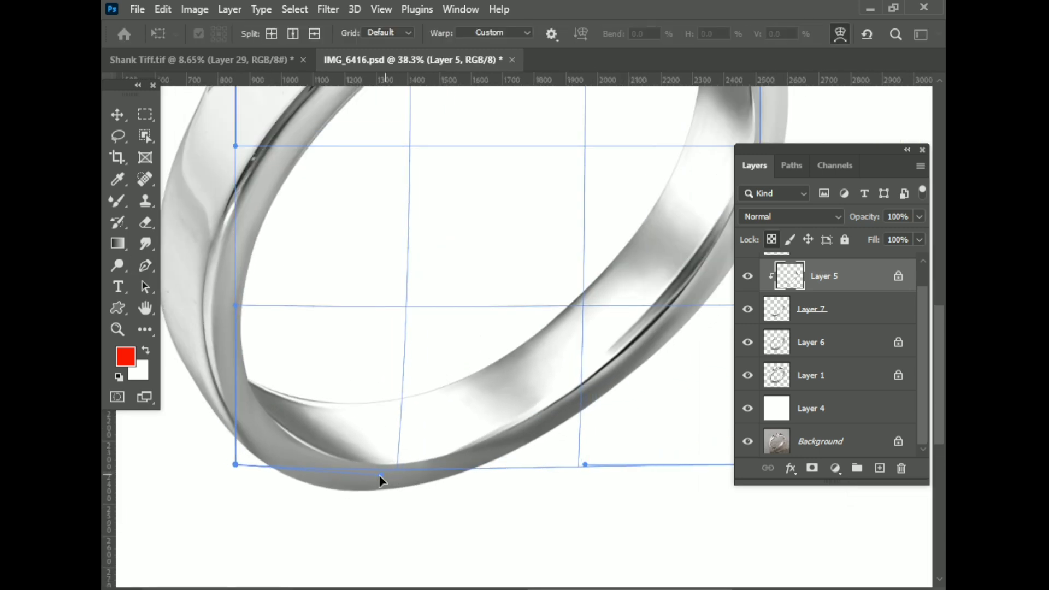
scroll(393, 415, "up", 1)
left_click_drag(236, 518, 220, 507)
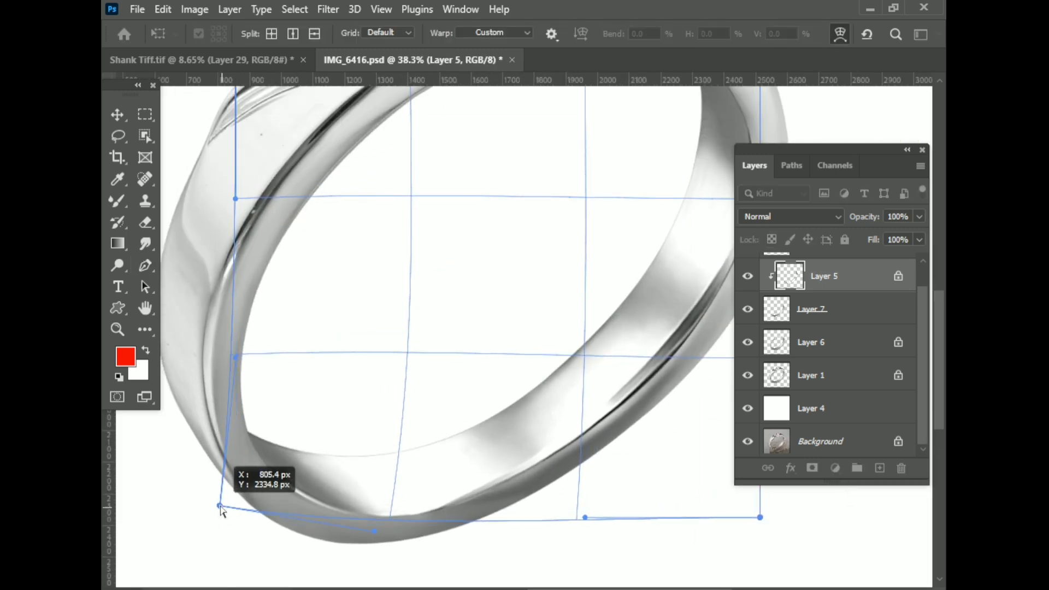
scroll(269, 487, "up", 1)
scroll(362, 475, "down", 1)
scroll(300, 402, "down", 1)
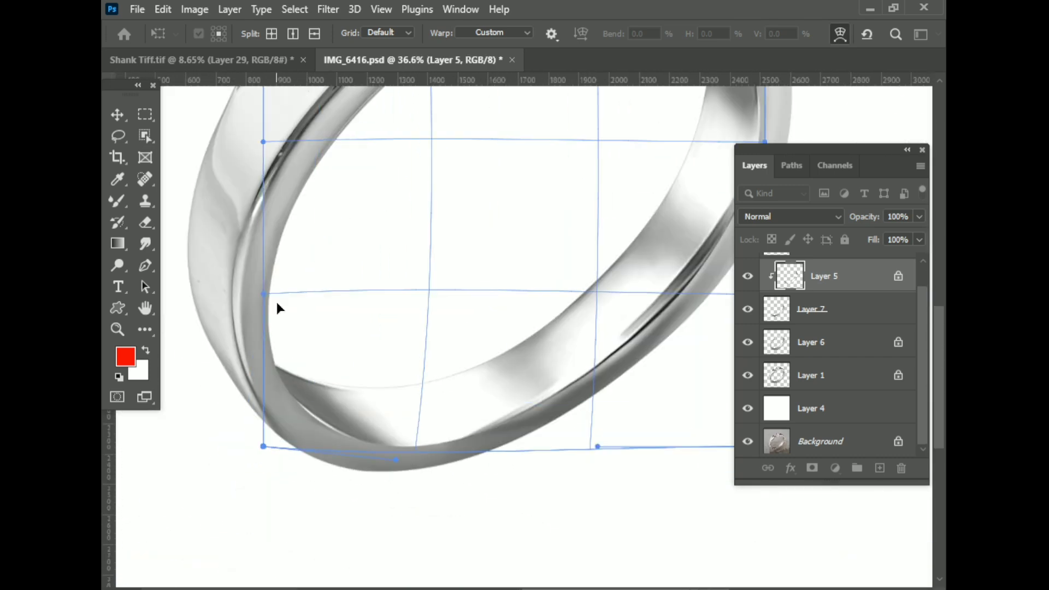
key("Return")
- Stretch Layer 5 slightly left and re-warp its right, lower and top-right edges along the band
key("ctrl+t")
left_click_drag(261, 220, 256, 220)
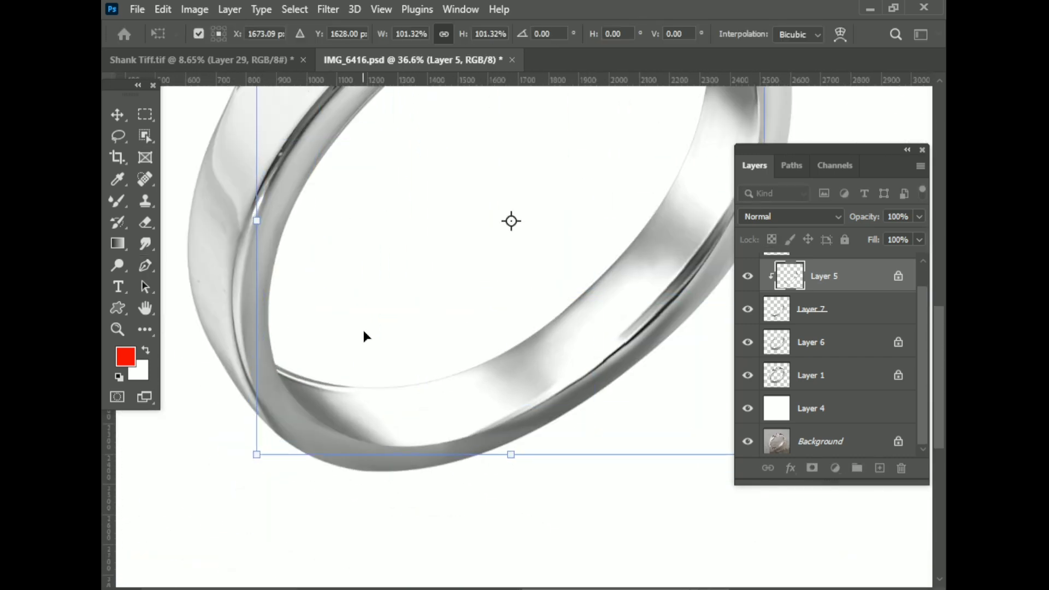
right_click(459, 403)
left_click(492, 157)
scroll(382, 339, "down", 1)
scroll(563, 355, "up", 1)
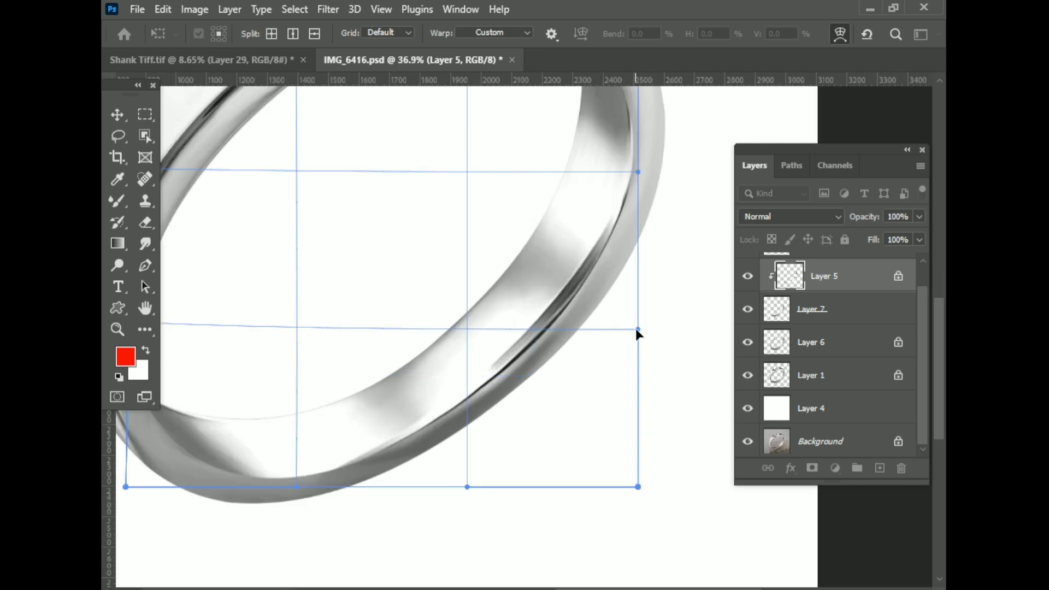
left_click_drag(638, 328, 658, 327)
left_click_drag(298, 486, 299, 477)
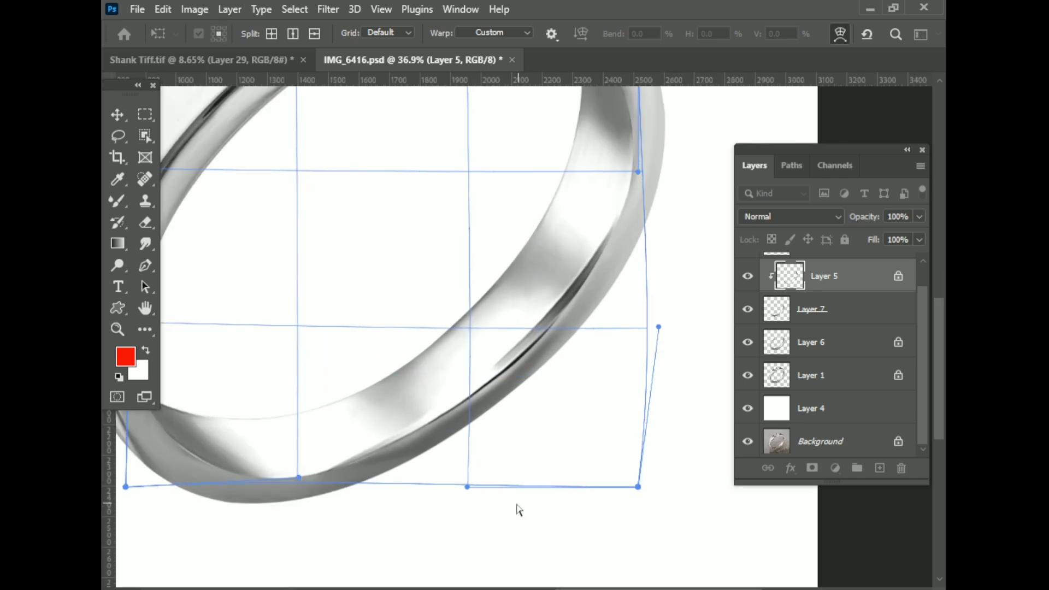
left_click_drag(467, 486, 501, 485)
scroll(650, 333, "up", 3)
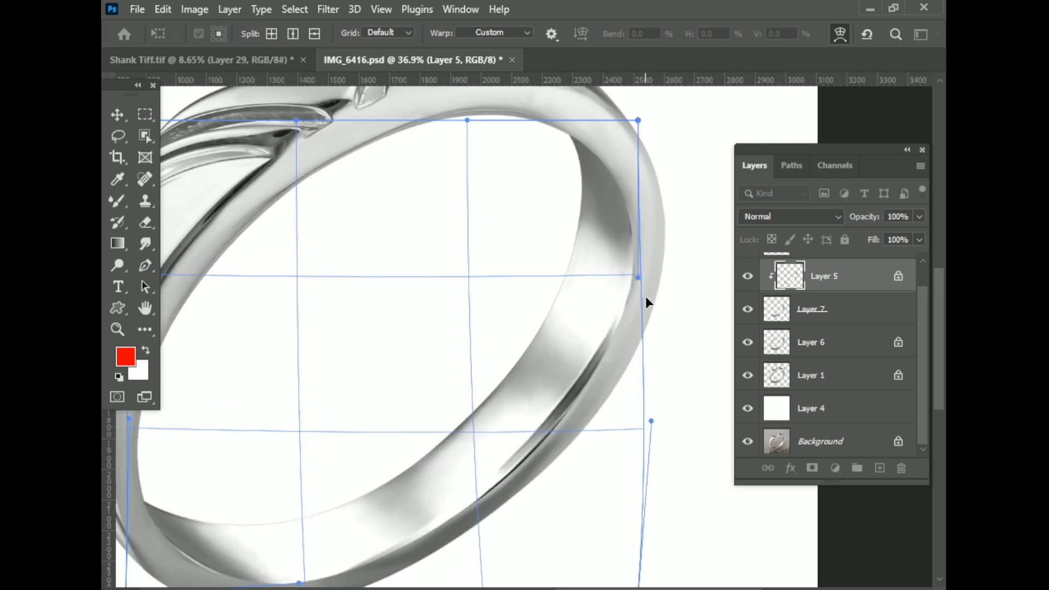
left_click_drag(633, 134, 636, 136)
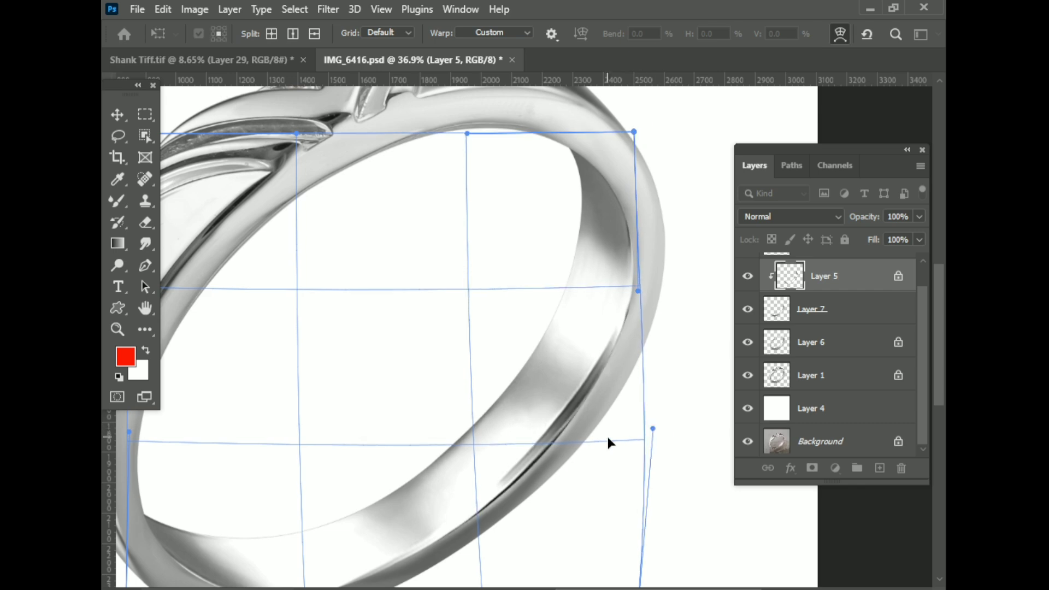
key("Return")
- Switch to the Pen tool, fit the whole ring on screen, and save the document
key("p")
key("ctrl+0")
key("ctrl+s")
scroll(565, 285, "up", 2)
- Select Layer 6 and the Mixer Brush, enlarging the brush to 100
left_click(840, 355)
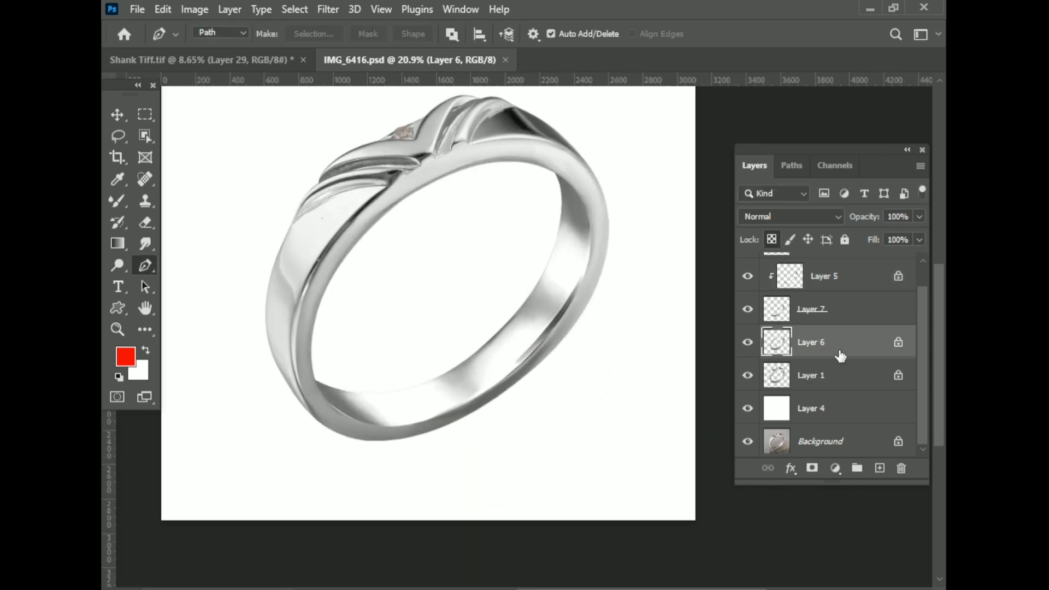
key("b")
scroll(522, 197, "up", 5)
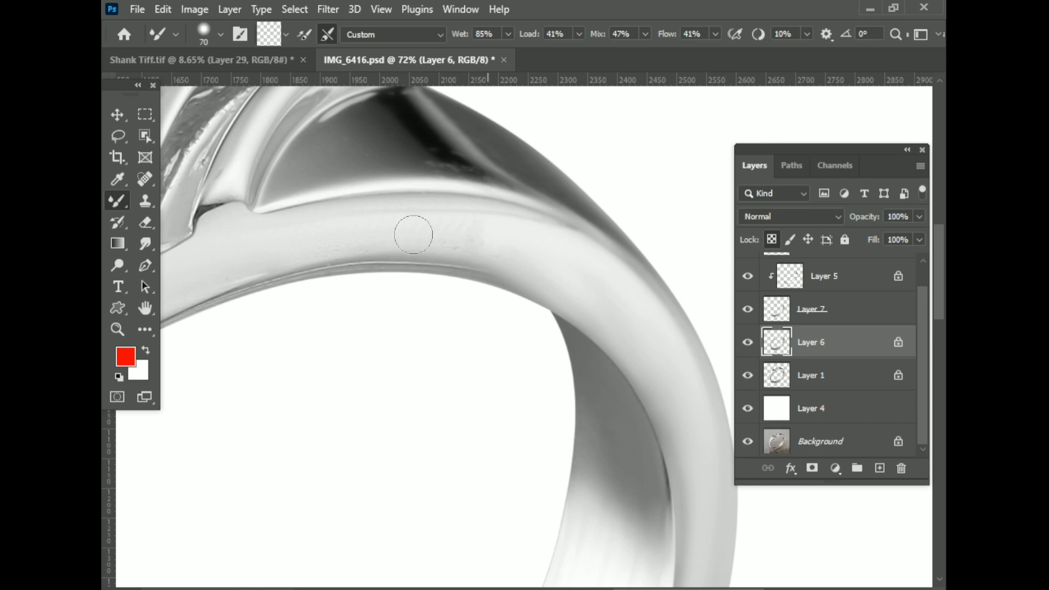
scroll(683, 237, "down", 5)
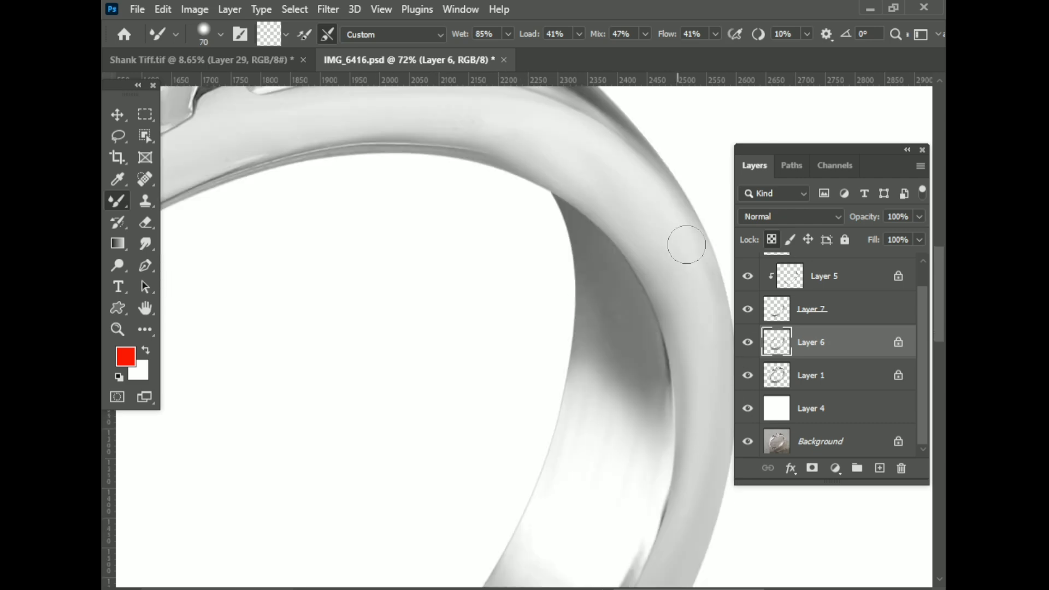
scroll(605, 248, "right", 3)
key("bracketright")
key("bracketright")
key("bracketright")
scroll(597, 187, "down", 3)
scroll(597, 187, "down", 2)
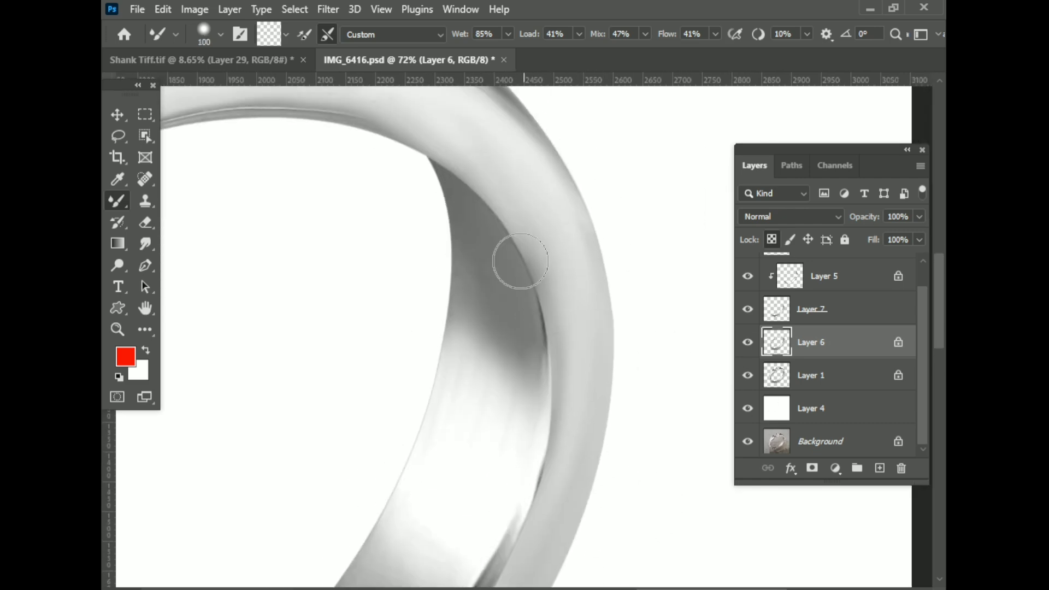
scroll(510, 253, "down", 2)
scroll(493, 426, "down", 2)
scroll(538, 435, "down", 1)
scroll(382, 355, "down", 5)
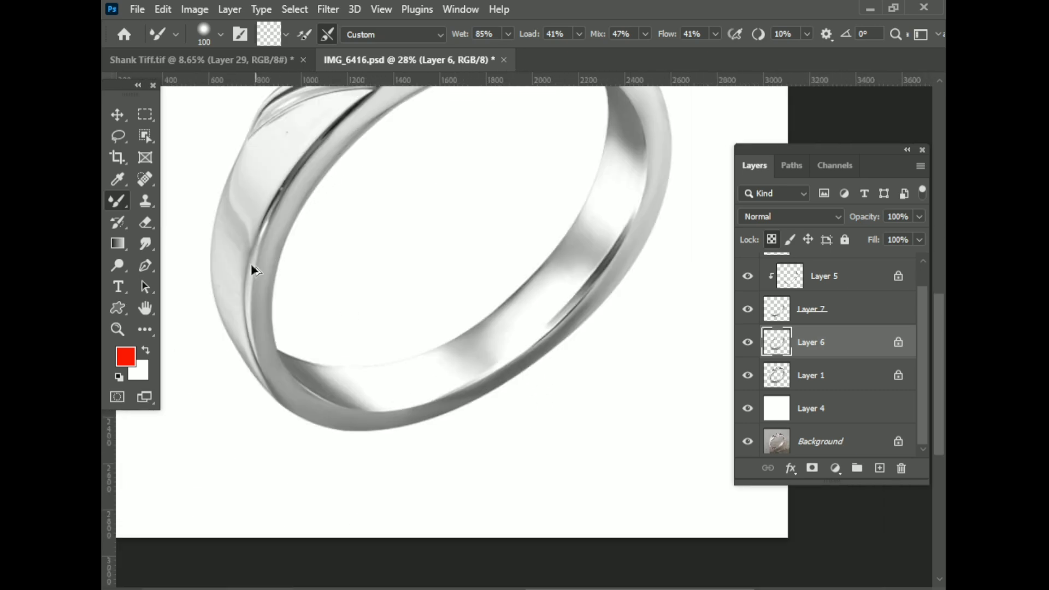
scroll(251, 273, "up", 6)
- Set the brush size to 70 and blend the upper band's streaky surface smooth
key("bracketleft")
key("bracketleft")
scroll(304, 328, "down", 2)
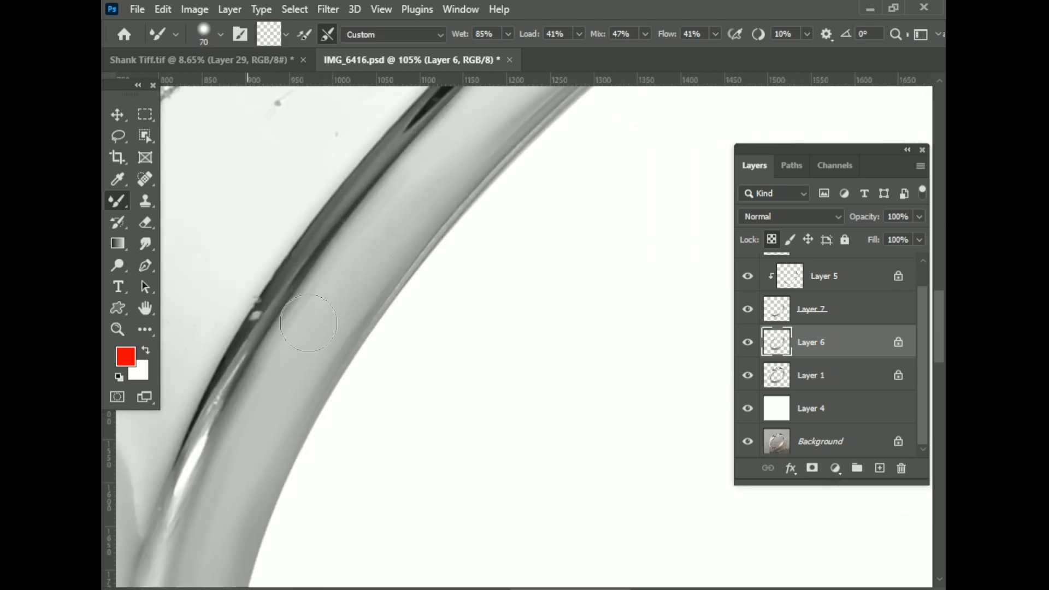
scroll(245, 410, "down", 2)
scroll(218, 431, "down", 1)
scroll(197, 443, "down", 3)
key("bracketright")
scroll(196, 443, "up", 1)
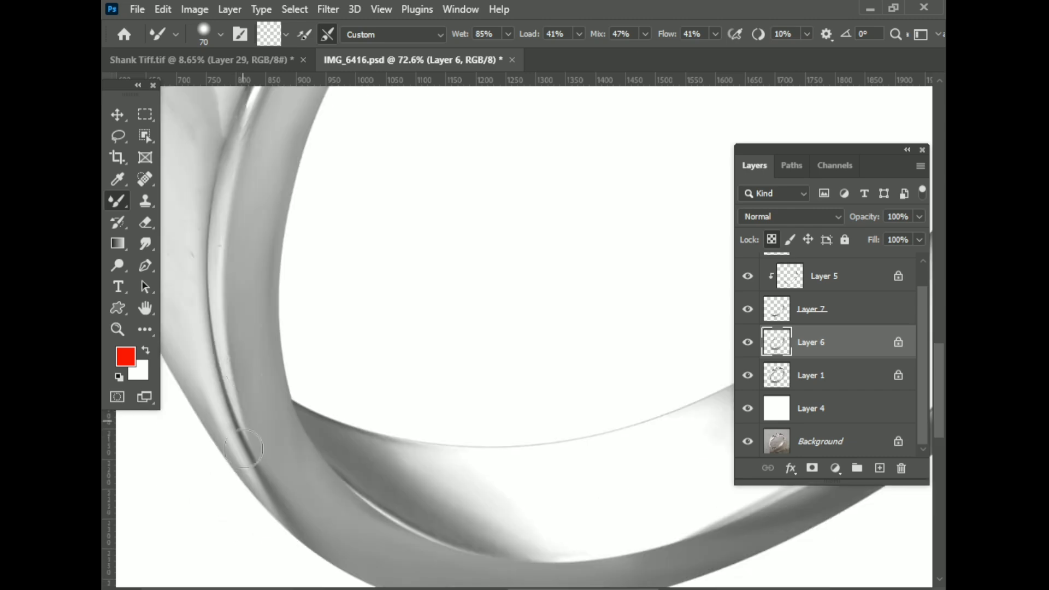
scroll(278, 393, "up", 2)
scroll(349, 486, "down", 3)
scroll(421, 499, "down", 2)
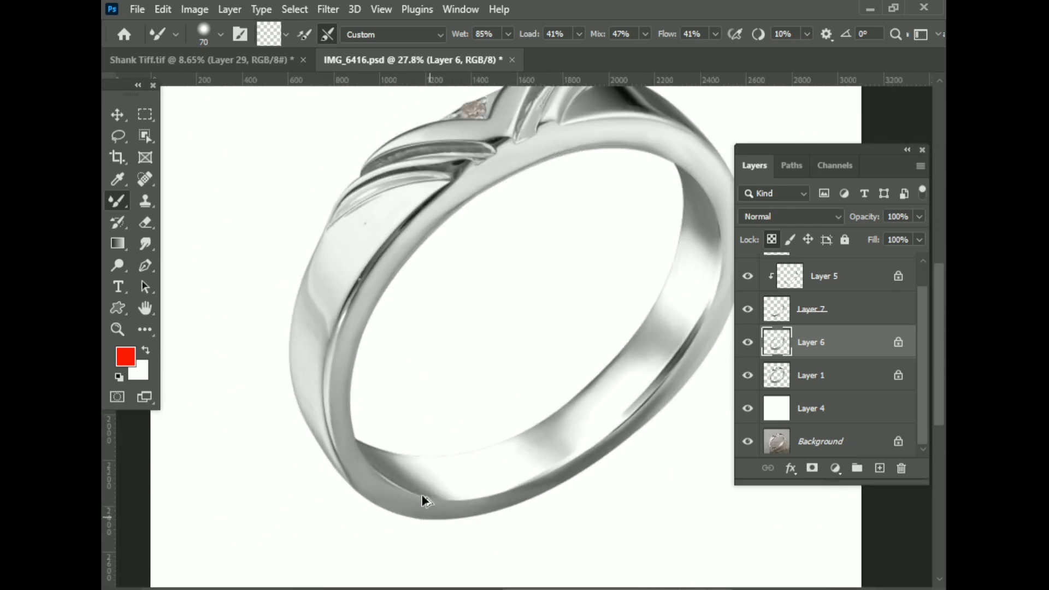
scroll(431, 241, "up", 5)
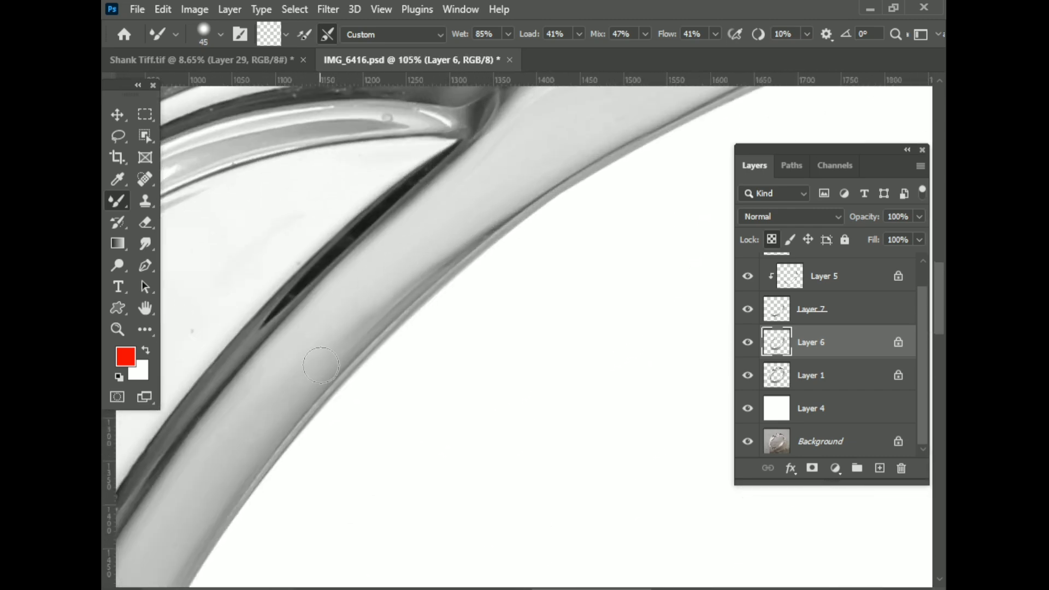
left_click_drag(321, 365, 512, 190)
scroll(455, 238, "down", 2)
- Switch to the regular Brush tool with a brush size of 30
right_click(118, 201)
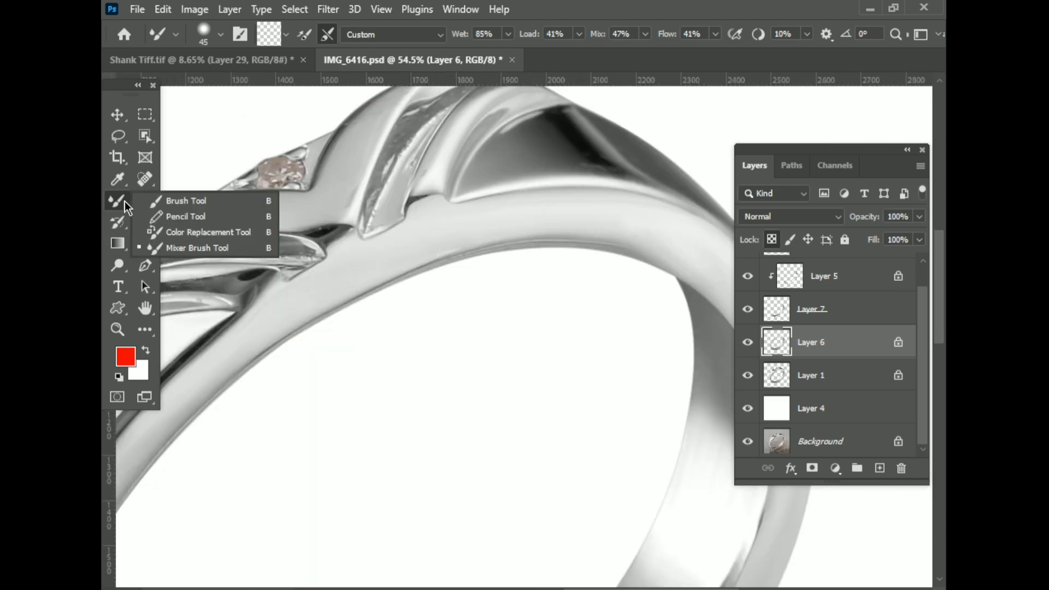
left_click(174, 202)
scroll(486, 262, "down", 2)
scroll(486, 263, "up", 1)
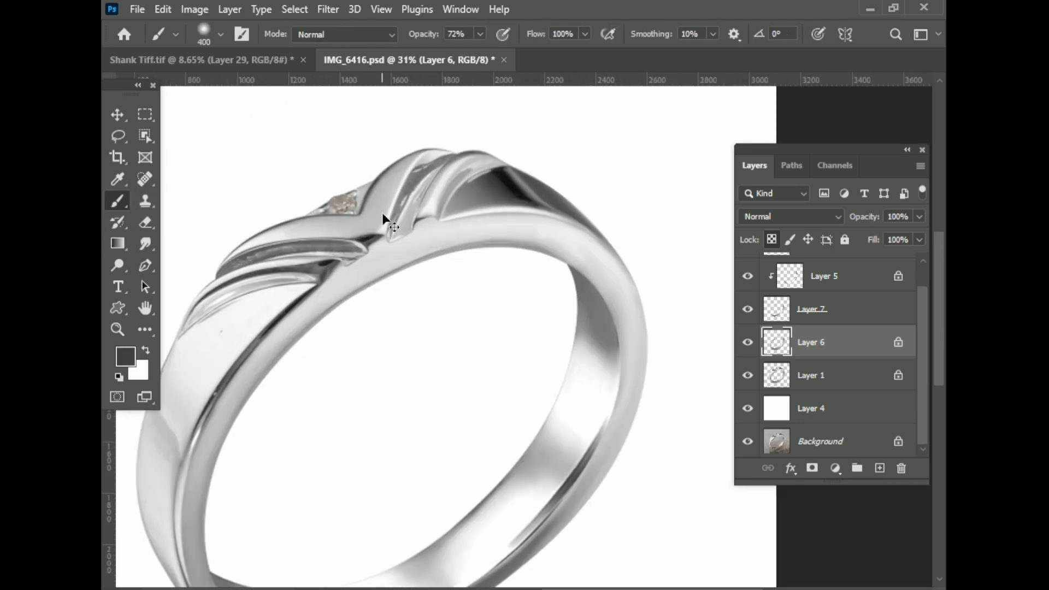
scroll(481, 251, "up", 1)
right_click(481, 252)
type("30")
key("Return")
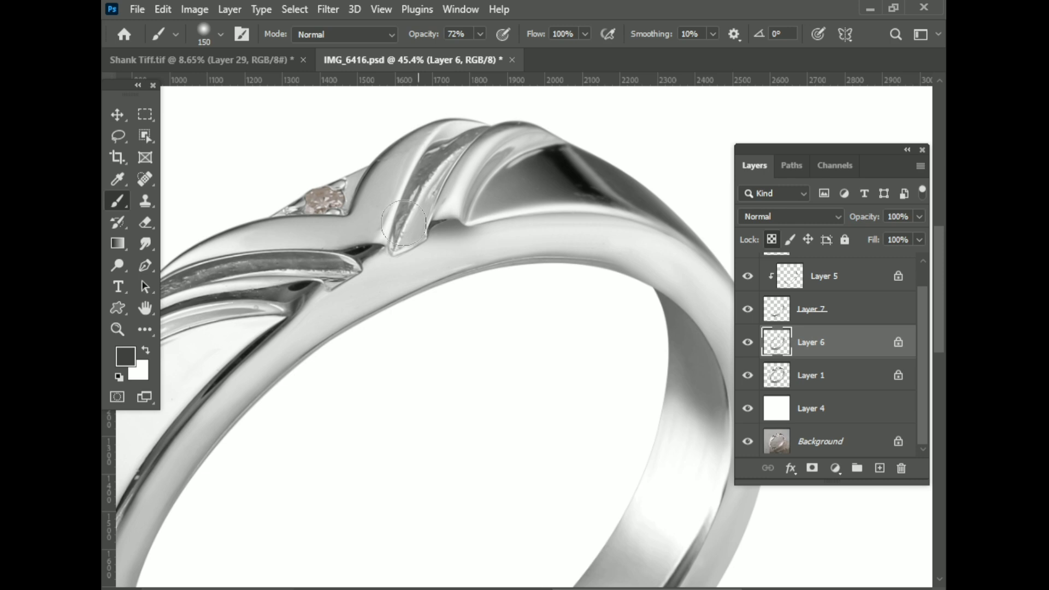
- Sample a light grey from the ring's metal as the painting colour
scroll(400, 247, "down", 2)
left_click(599, 278, "alt")
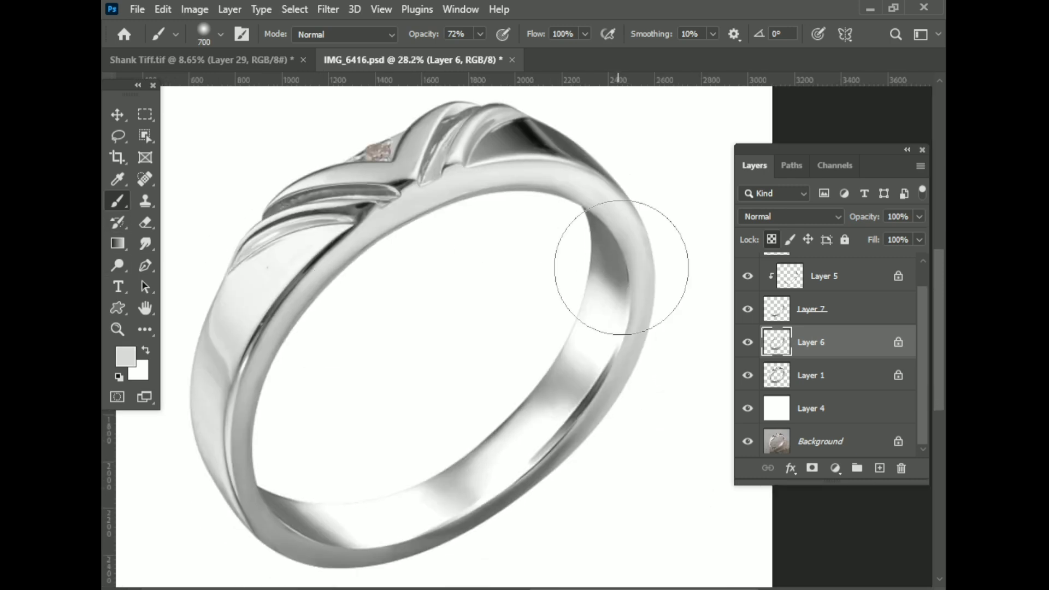
scroll(632, 304, "down", 2)
scroll(308, 463, "left", 1)
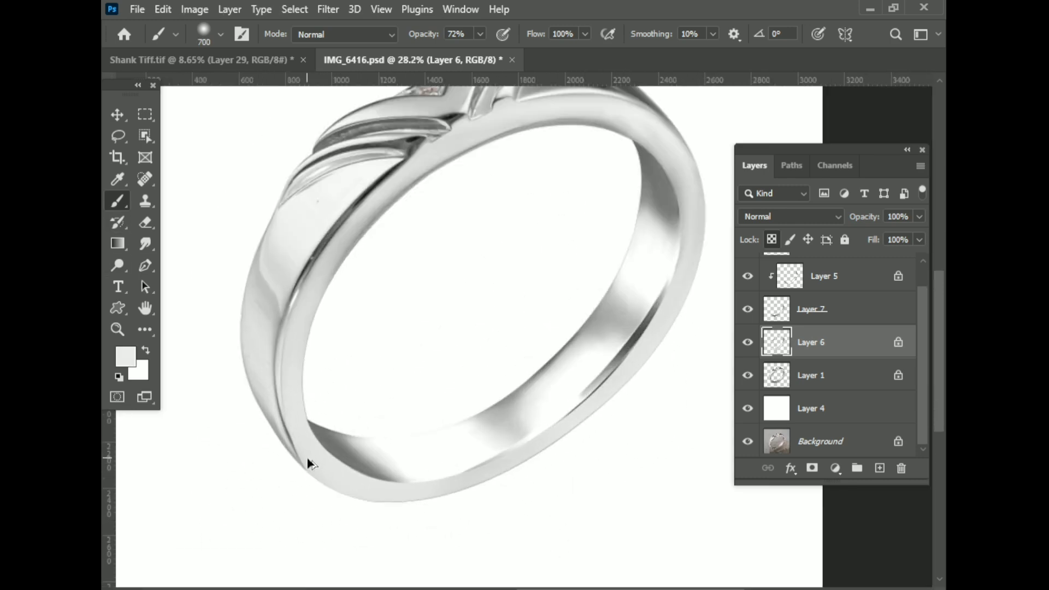
scroll(309, 463, "up", 1)
scroll(386, 327, "down", 2)
scroll(403, 339, "up", 5)
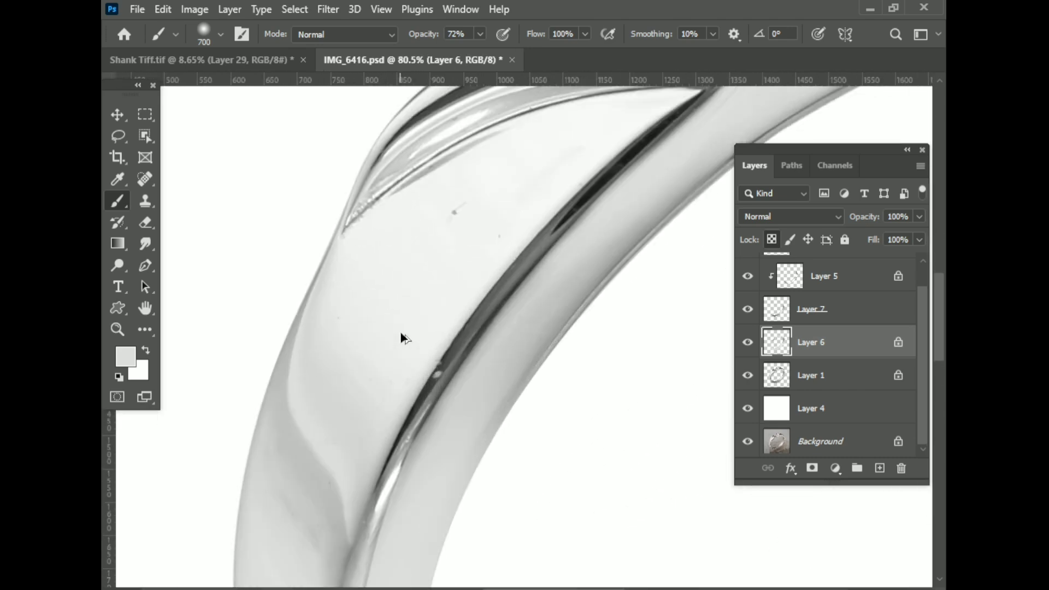
scroll(611, 264, "down", 5)
scroll(568, 275, "down", 1)
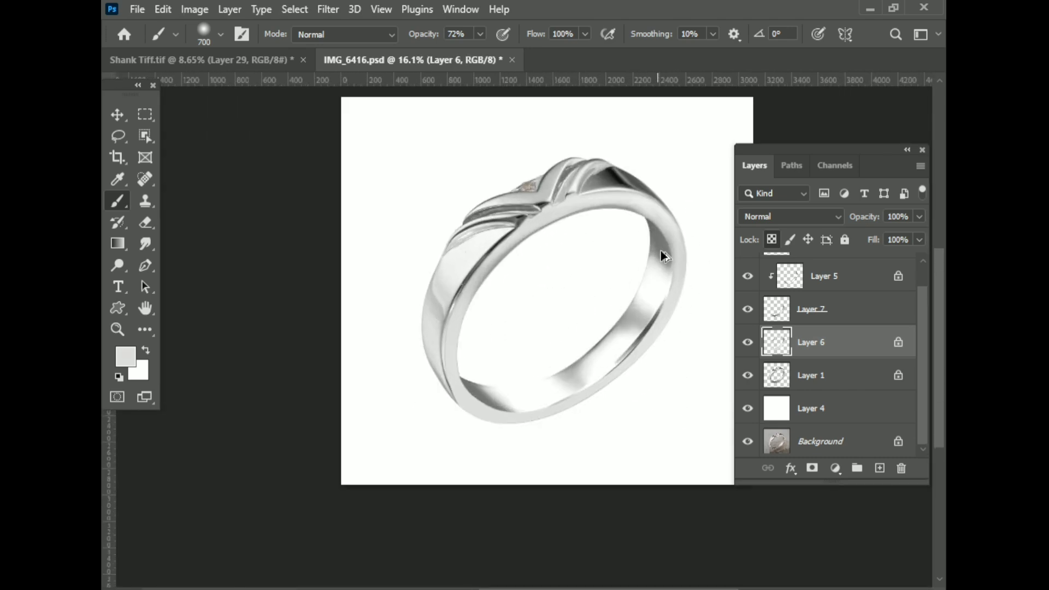
scroll(674, 232, "up", 2)
scroll(498, 455, "down", 1)
- With the Pen tool on Layer 1, place the first anchor on the ring's edge
key("p")
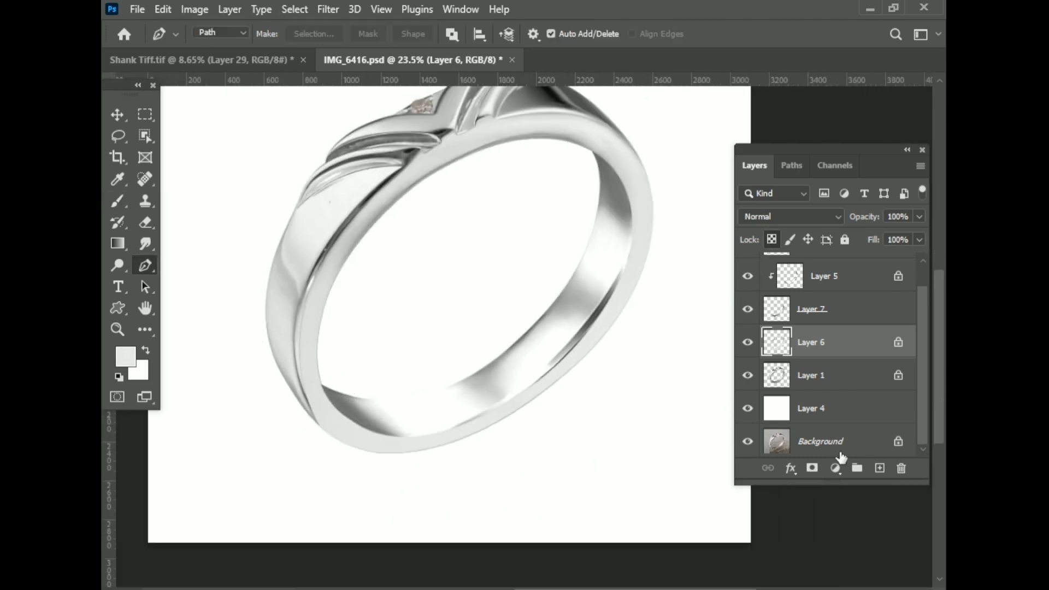
left_click(811, 374)
scroll(277, 253, "up", 2)
scroll(333, 393, "up", 2)
left_click(351, 524)
scroll(315, 344, "down", 1)
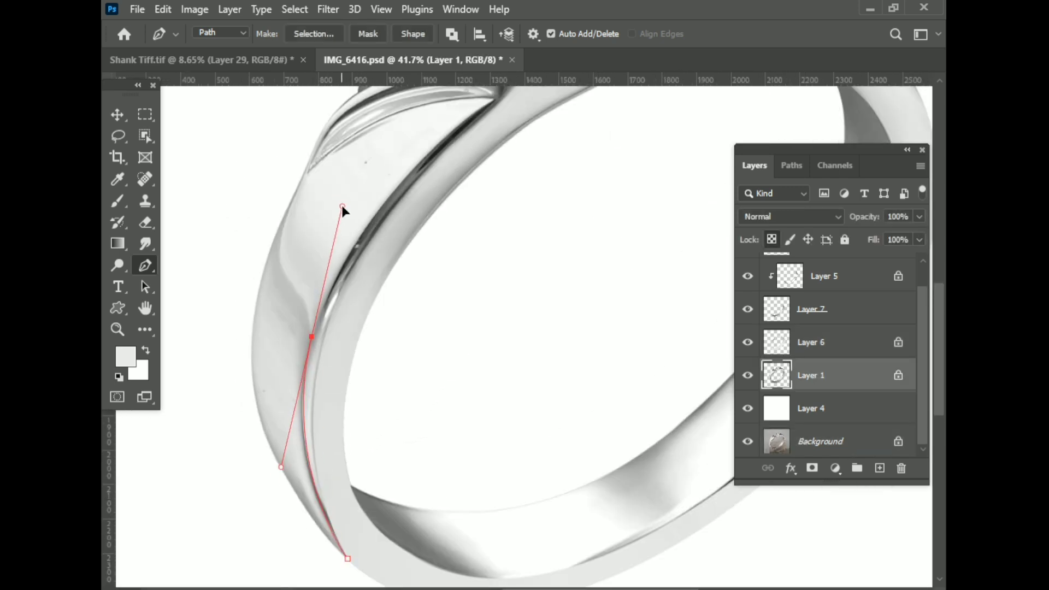
scroll(307, 309, "up", 1)
scroll(259, 254, "up", 1)
scroll(304, 116, "up", 1)
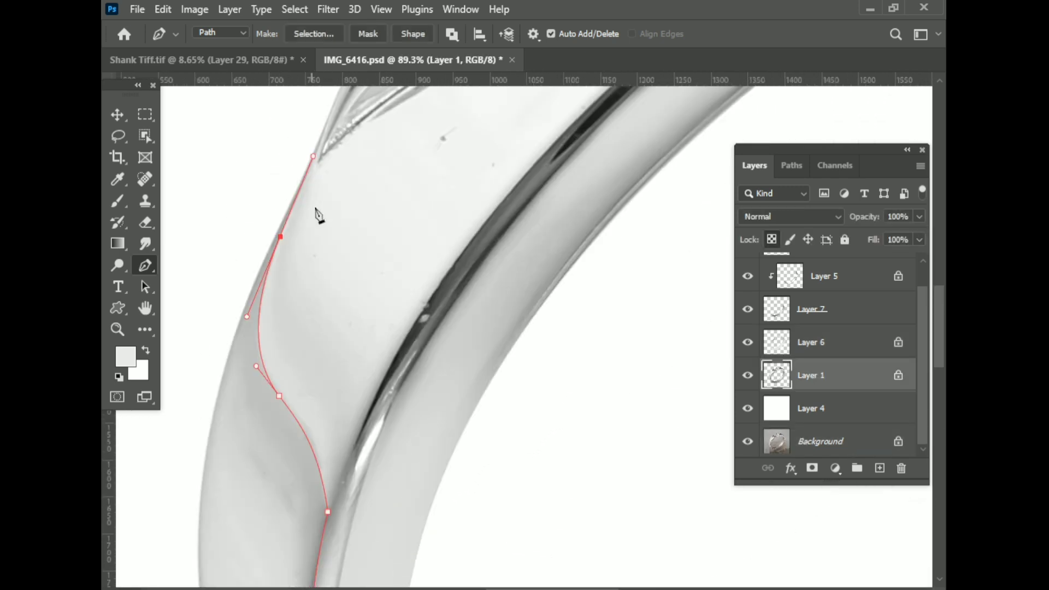
scroll(316, 215, "up", 1)
- Add a curved anchor along the left outer band's edge to outline the strip
left_click_drag(280, 369, 310, 315)
scroll(290, 331, "down", 1)
scroll(322, 382, "up", 2)
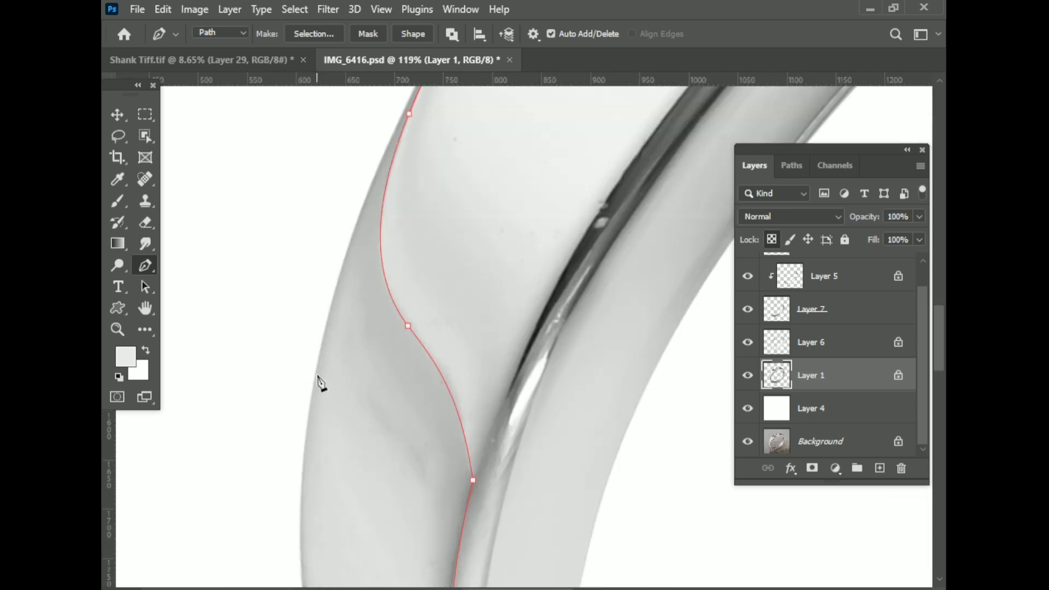
scroll(307, 442, "down", 1)
scroll(383, 464, "down", 1)
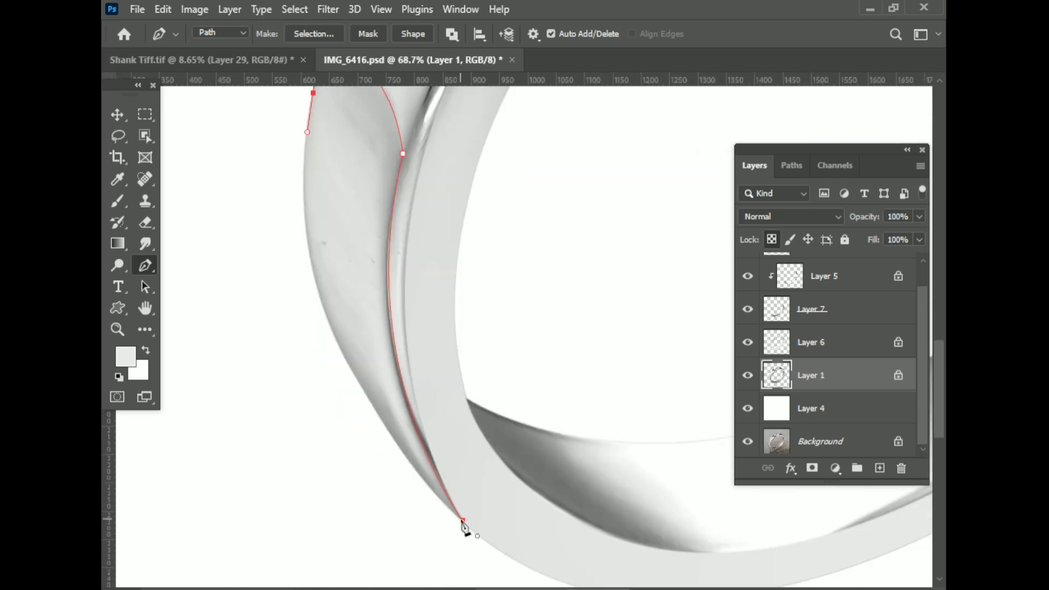
scroll(600, 503, "down", 1)
scroll(322, 343, "up", 5)
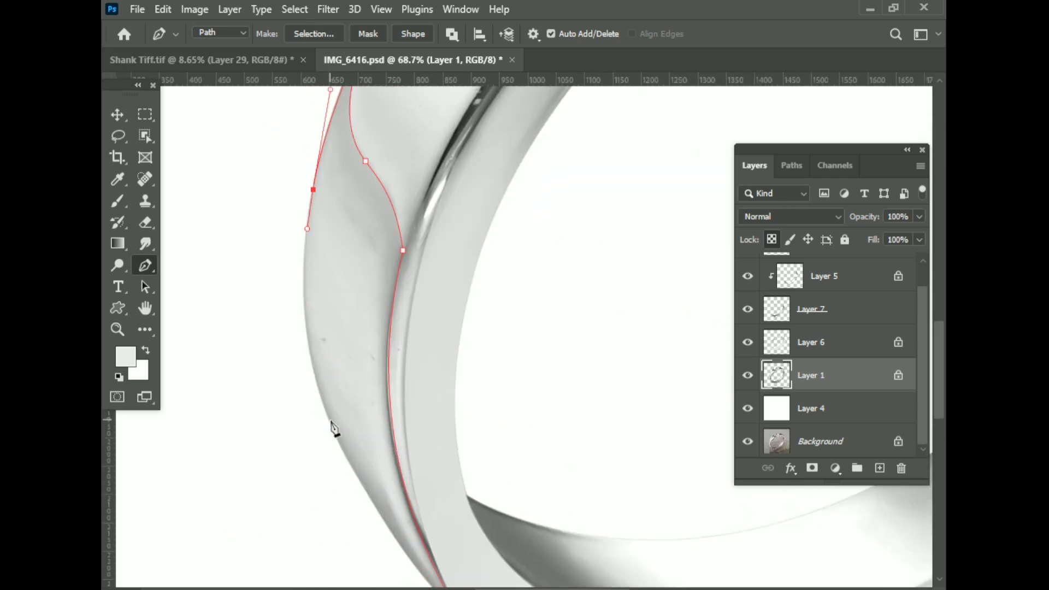
scroll(345, 456, "up", 1)
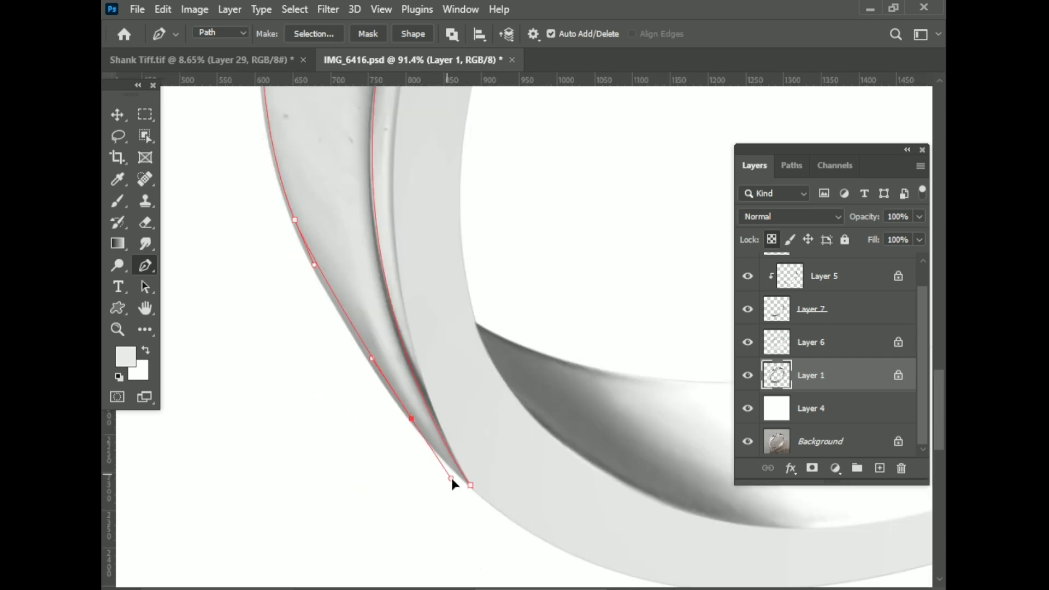
scroll(407, 418, "up", 1)
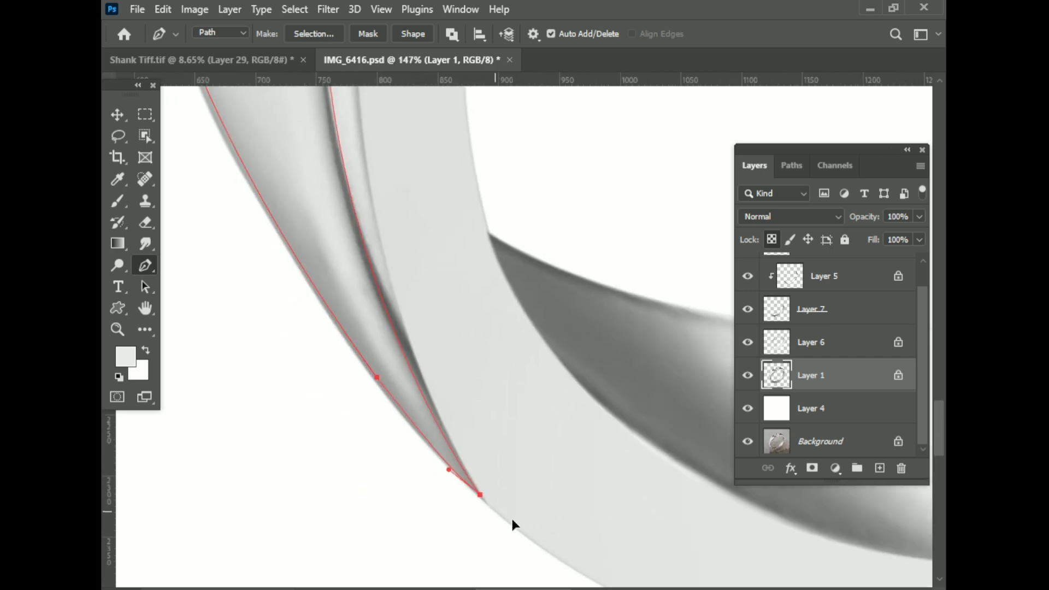
scroll(509, 323, "down", 6)
scroll(509, 323, "up", 1)
- Save the work path as Path 5 in the Paths panel
left_click(792, 165)
double_click(785, 316)
key("Return")
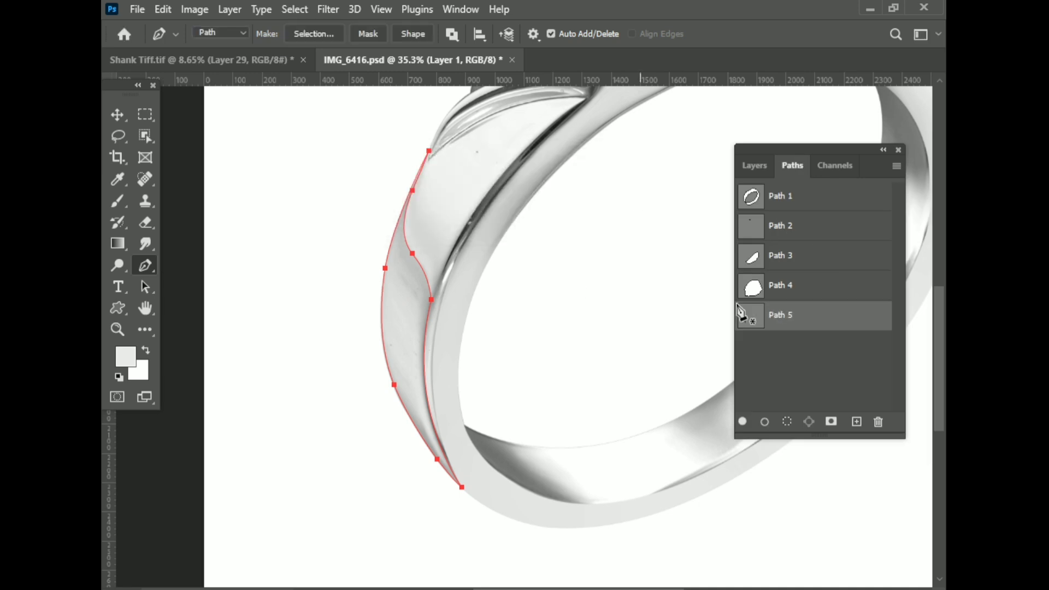
- Load Path 5 as a selection and sample a grey from the ring with a smaller brush
key("ctrl+Return")
key("b")
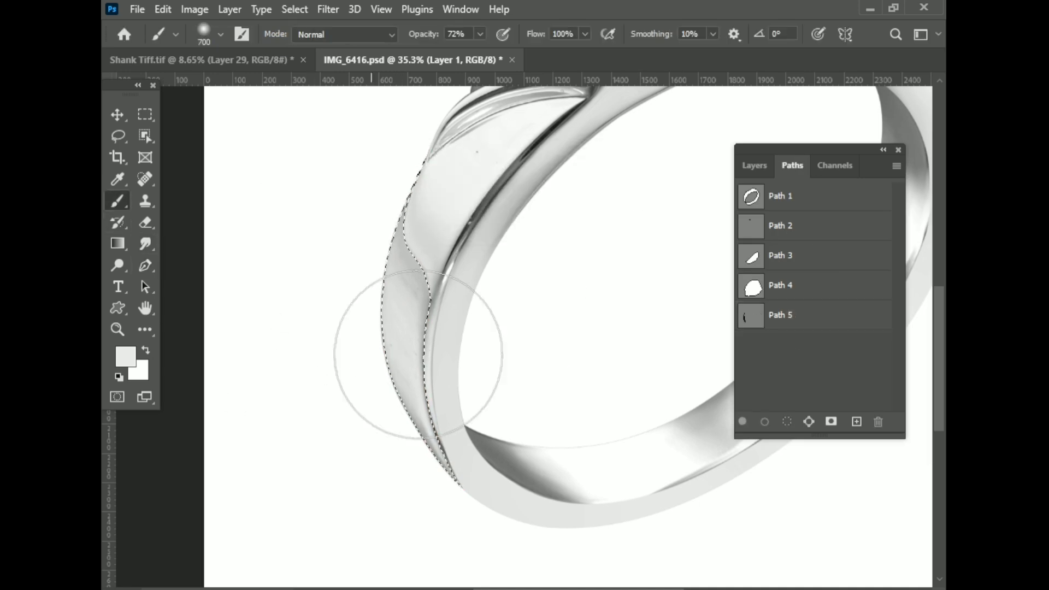
scroll(349, 437, "up", 2)
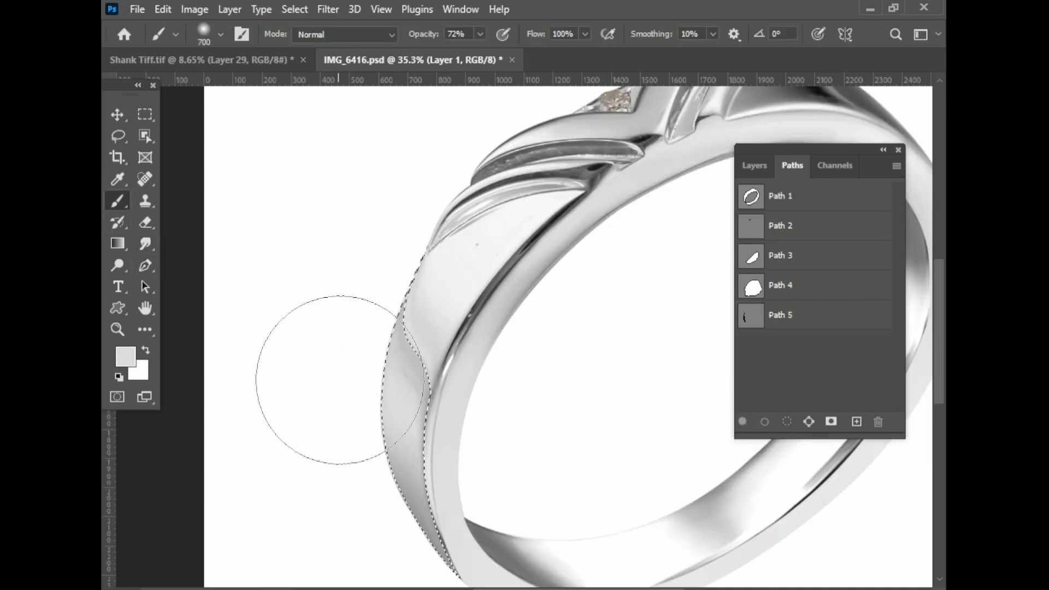
key("bracketleft")
scroll(402, 440, "up", 2)
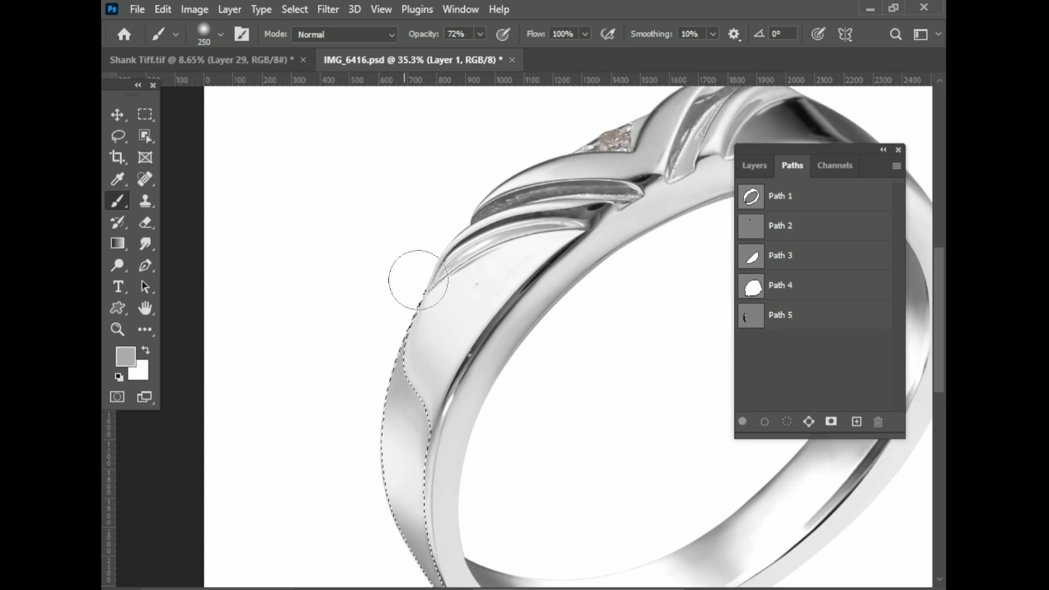
left_click(441, 479, "alt")
- Switch to the Mixer Brush, clean its loaded paint, and set it to 25 px
scroll(443, 475, "up", 2)
scroll(444, 415, "up", 2)
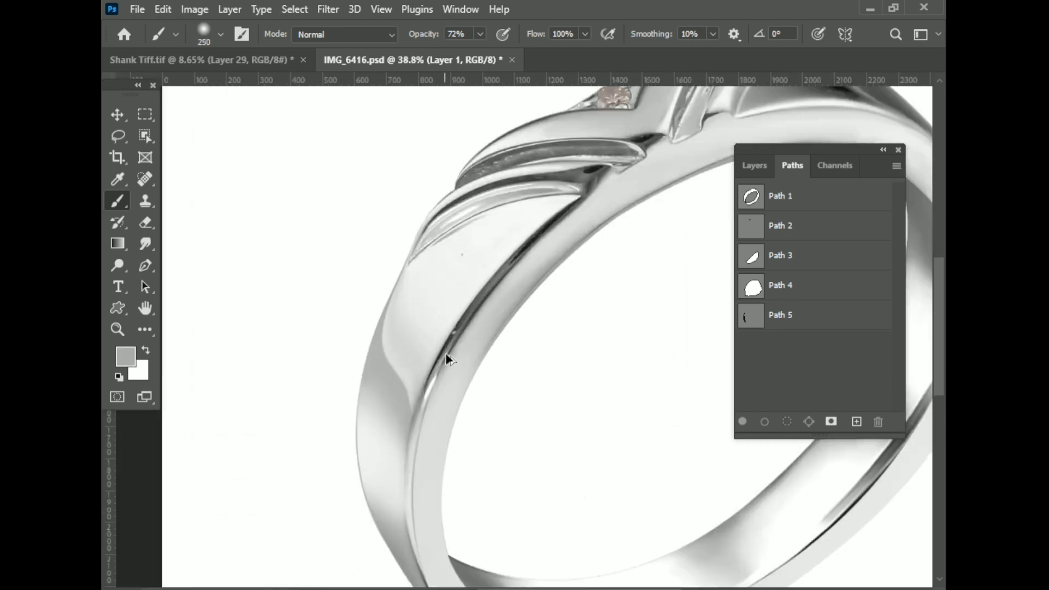
scroll(464, 355, "up", 2)
scroll(492, 291, "up", 2)
key("shift+b")
key("shift+b")
key("shift+b")
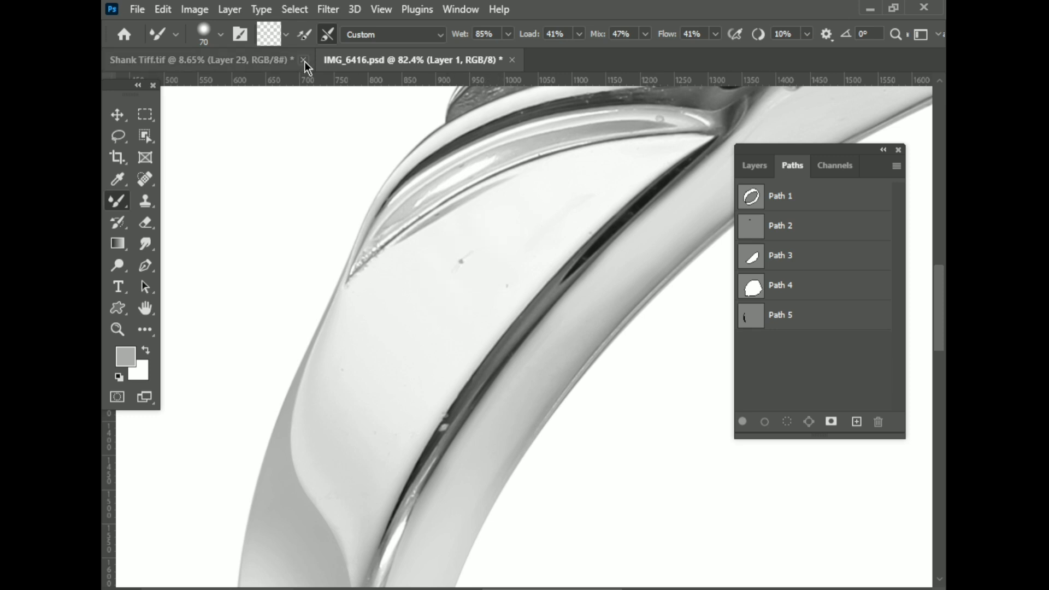
left_click(286, 34)
left_click(306, 69)
scroll(520, 236, "up", 1)
scroll(488, 268, "up", 1)
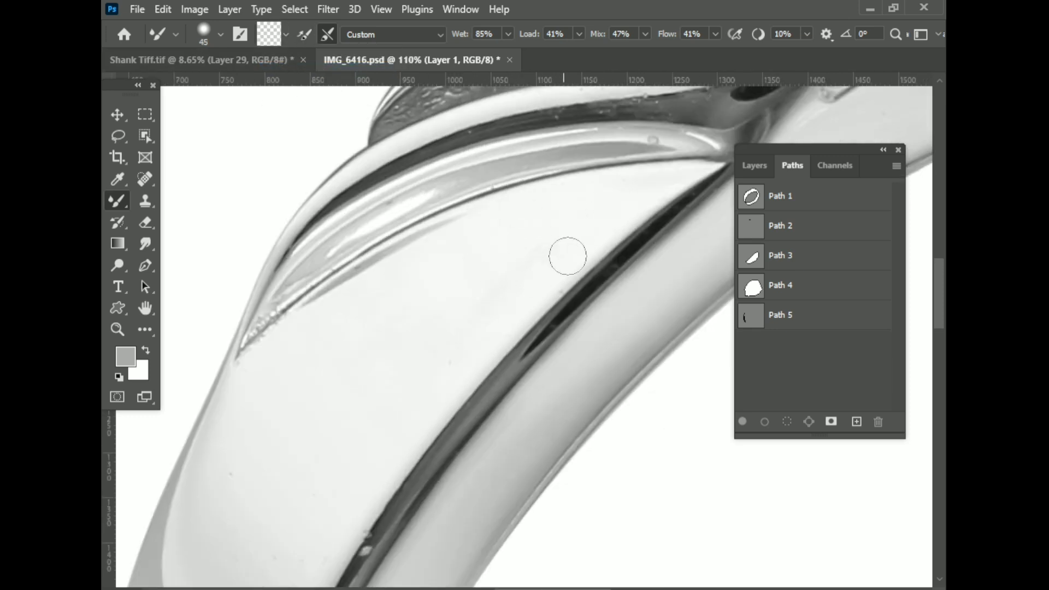
scroll(295, 445, "up", 5)
key("bracketleft")
key("bracketleft")
- Blend the streaks on the ring's ridges with the 25 px Mixer Brush
scroll(390, 316, "up", 1)
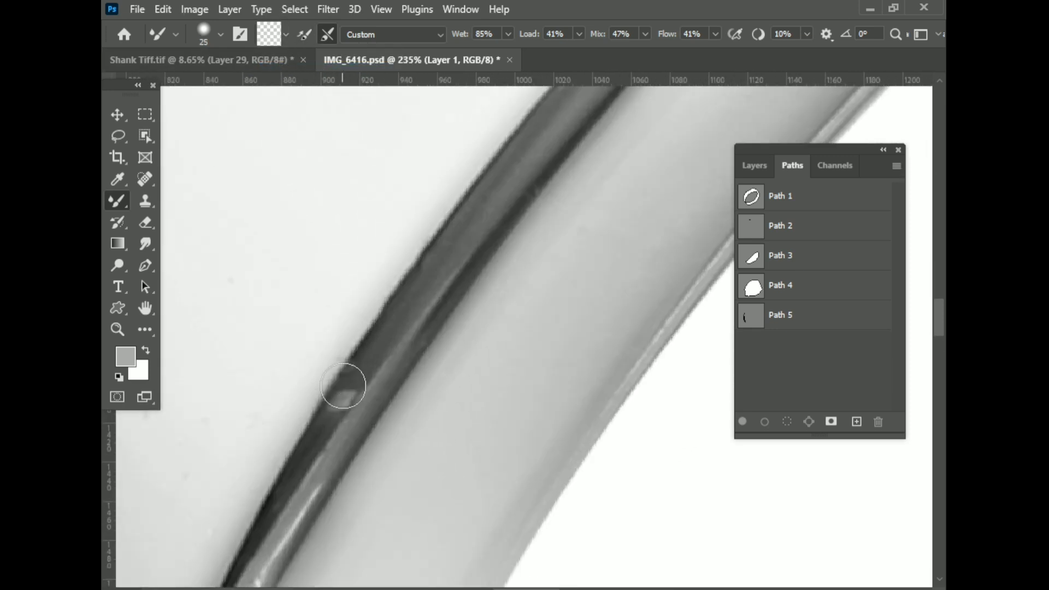
scroll(306, 448, "down", 3)
scroll(335, 346, "up", 2)
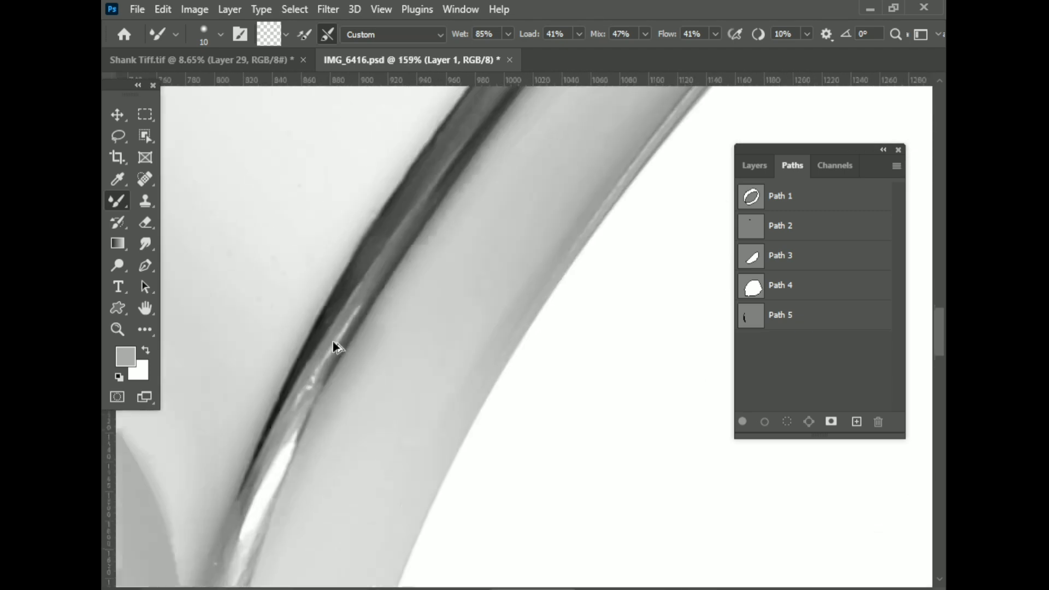
scroll(324, 355, "up", 1)
scroll(315, 380, "down", 4)
scroll(433, 288, "up", 2)
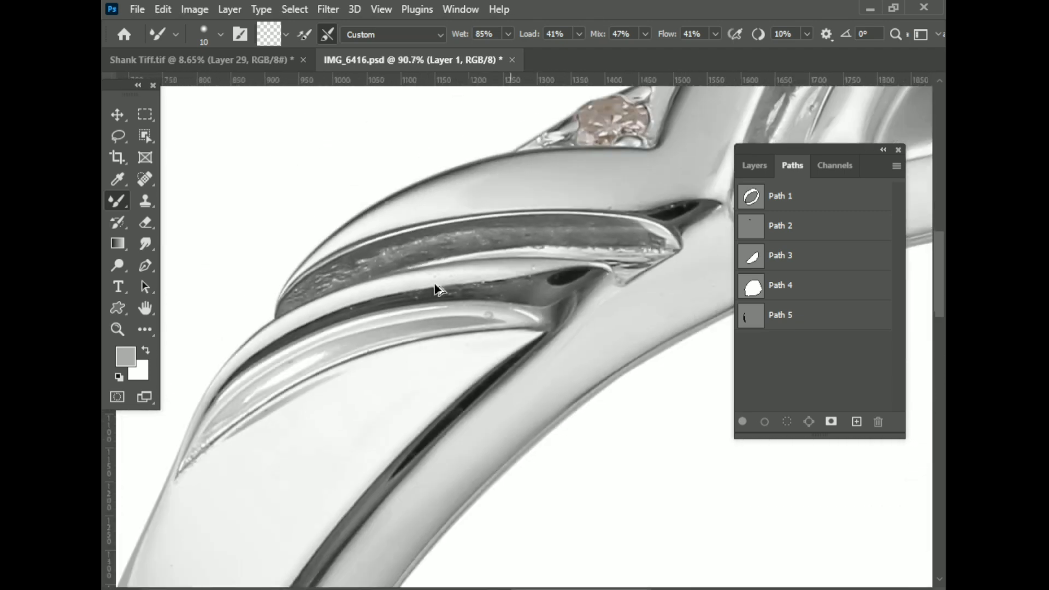
scroll(503, 261, "up", 2)
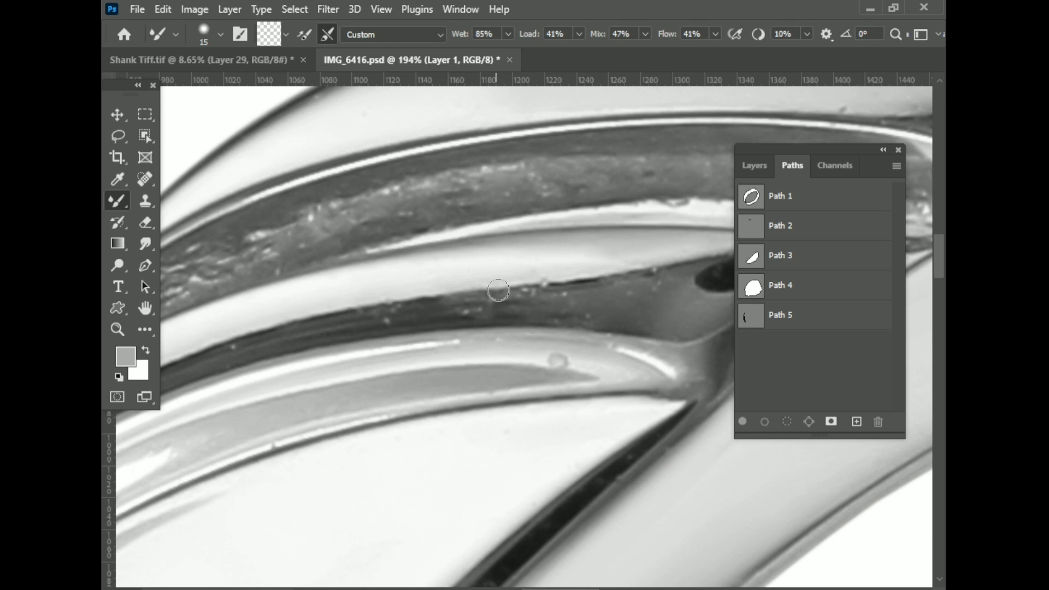
scroll(292, 356, "down", 2)
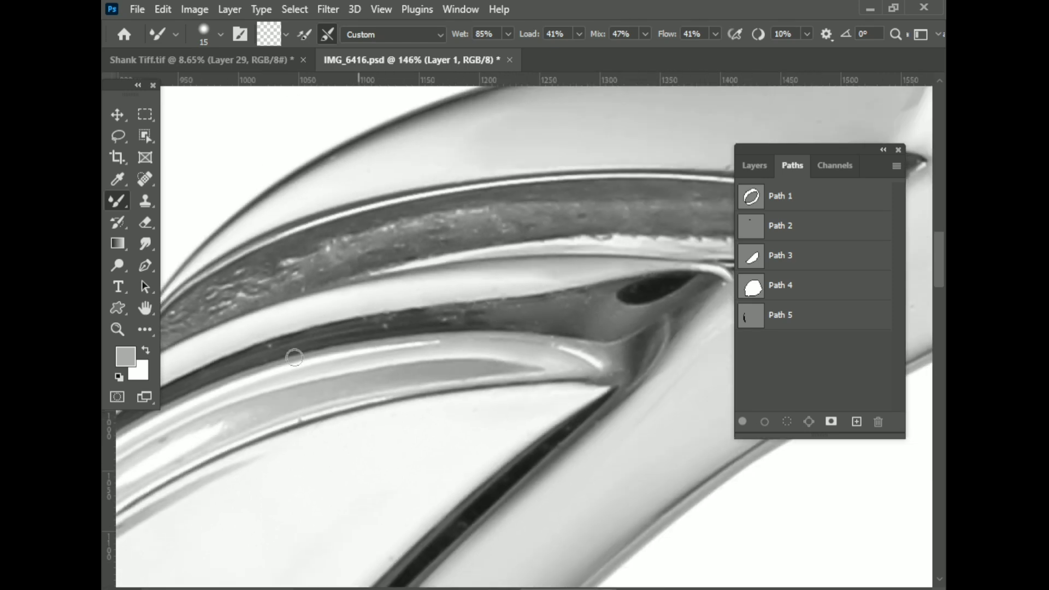
scroll(377, 260, "up", 3)
scroll(482, 250, "right", 2)
scroll(550, 216, "right", 1)
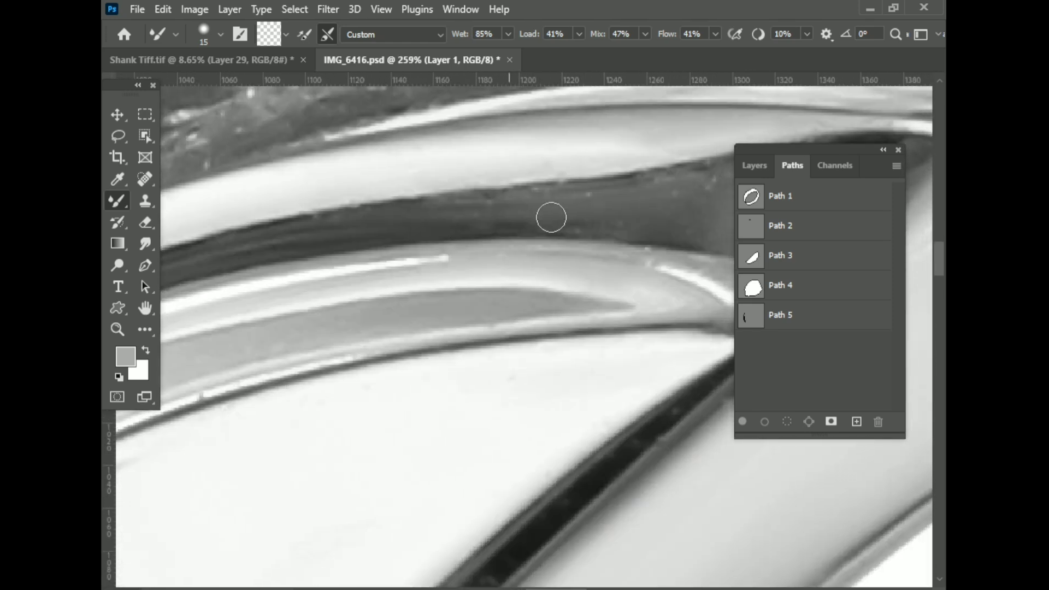
scroll(433, 273, "down", 2)
scroll(430, 255, "up", 2)
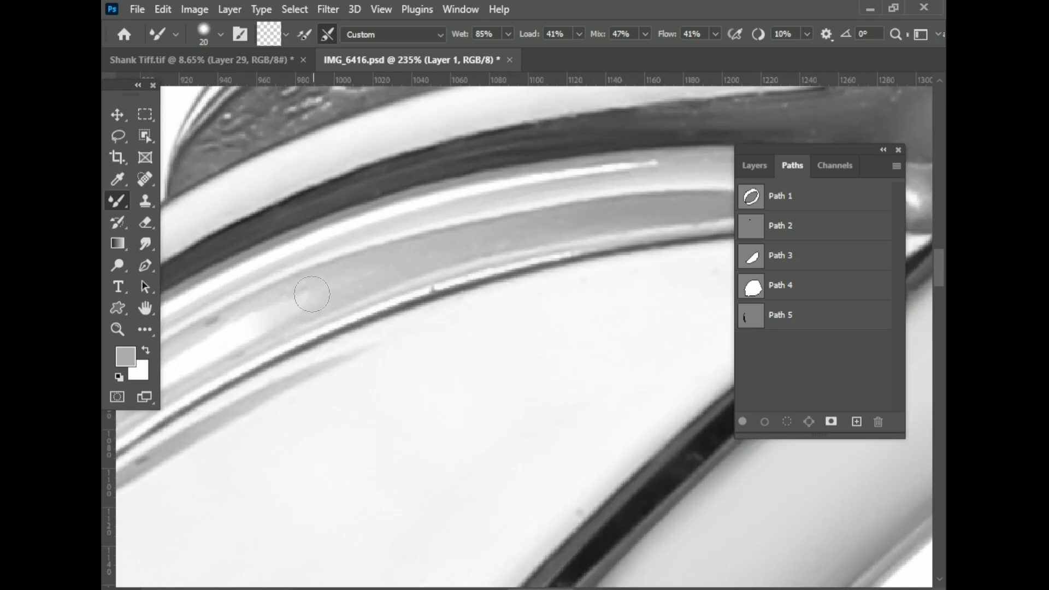
scroll(312, 295, "down", 2)
scroll(274, 402, "up", 2)
scroll(527, 274, "up", 2)
- Refine the ridge blending with the brush at 10 px, then at 45 px
key("bracketleft")
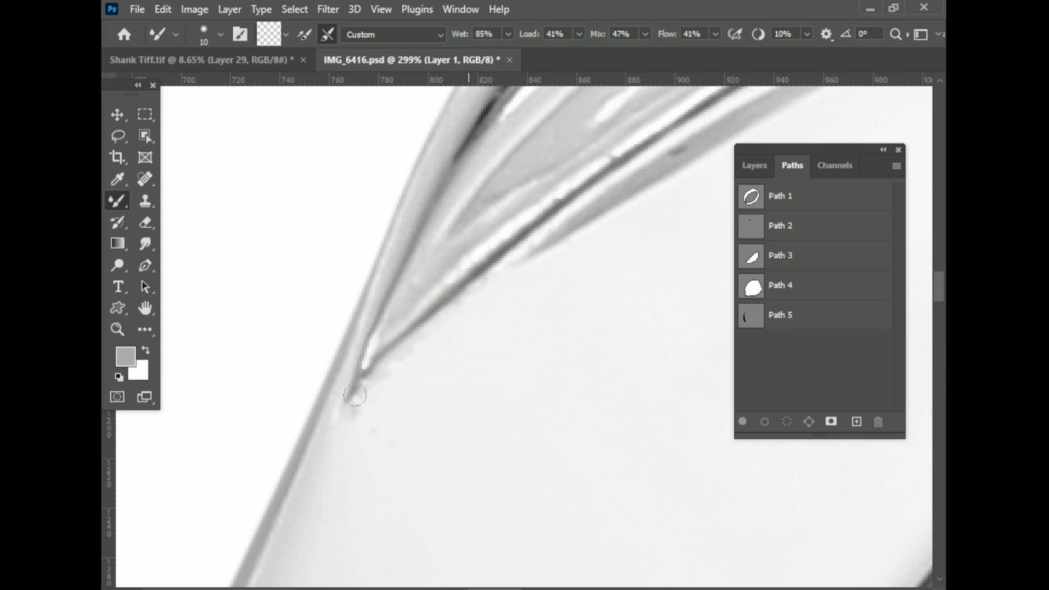
scroll(350, 385, "down", 2)
scroll(544, 288, "up", 1)
scroll(430, 331, "up", 1)
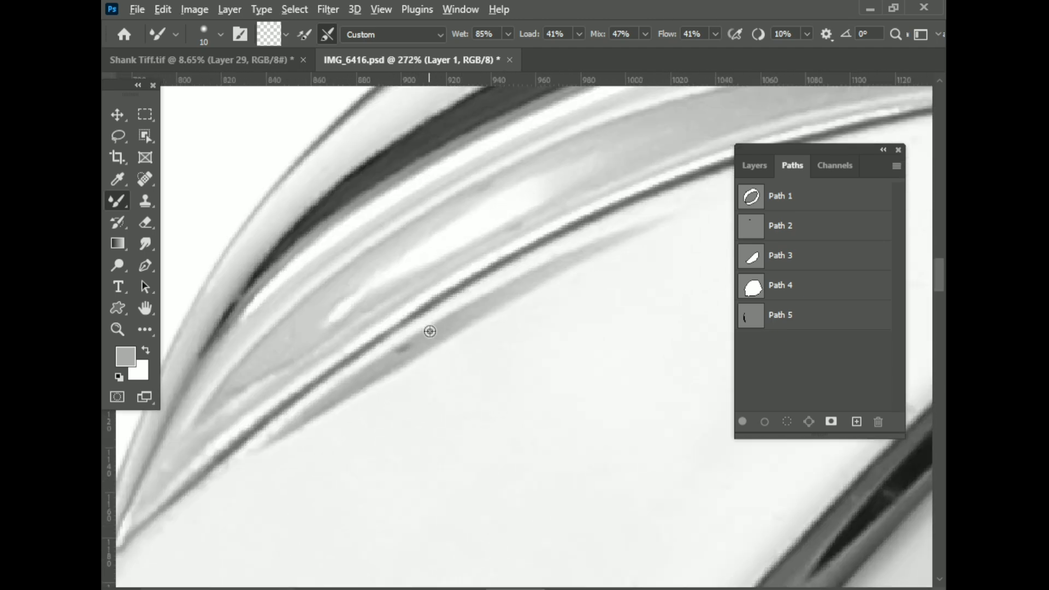
scroll(267, 441, "down", 2)
scroll(471, 235, "up", 1)
key("bracketright")
key("bracketright")
key("bracketright")
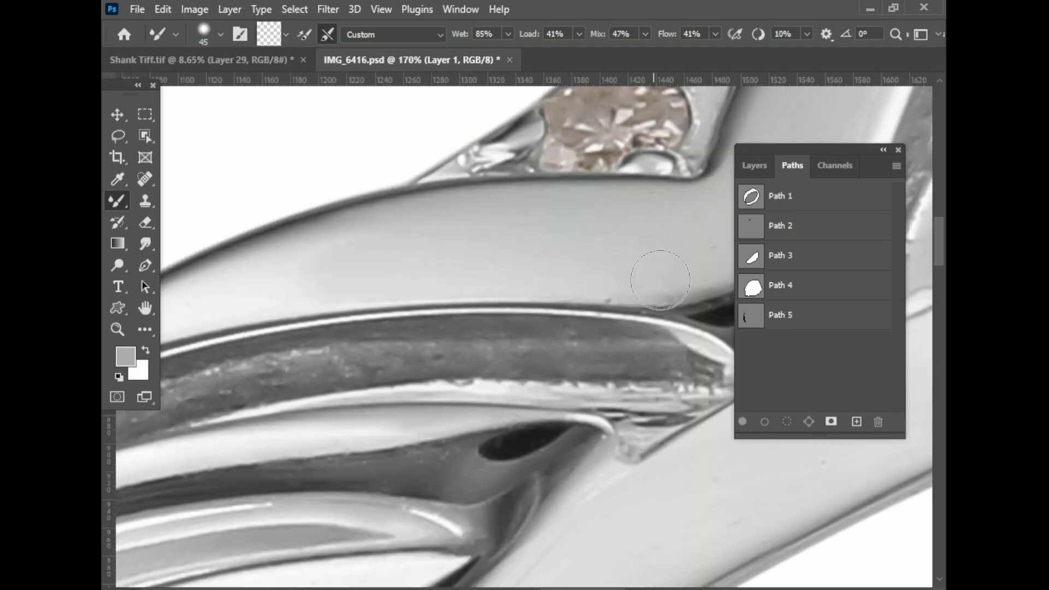
scroll(507, 245, "down", 2)
scroll(440, 265, "up", 1)
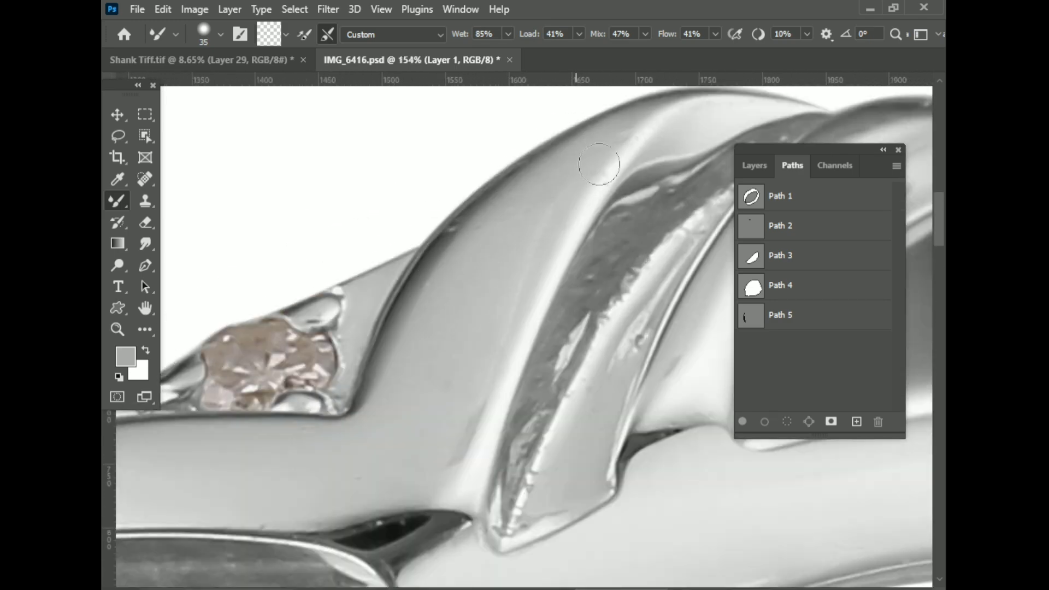
scroll(410, 483, "down", 2)
scroll(394, 368, "up", 1)
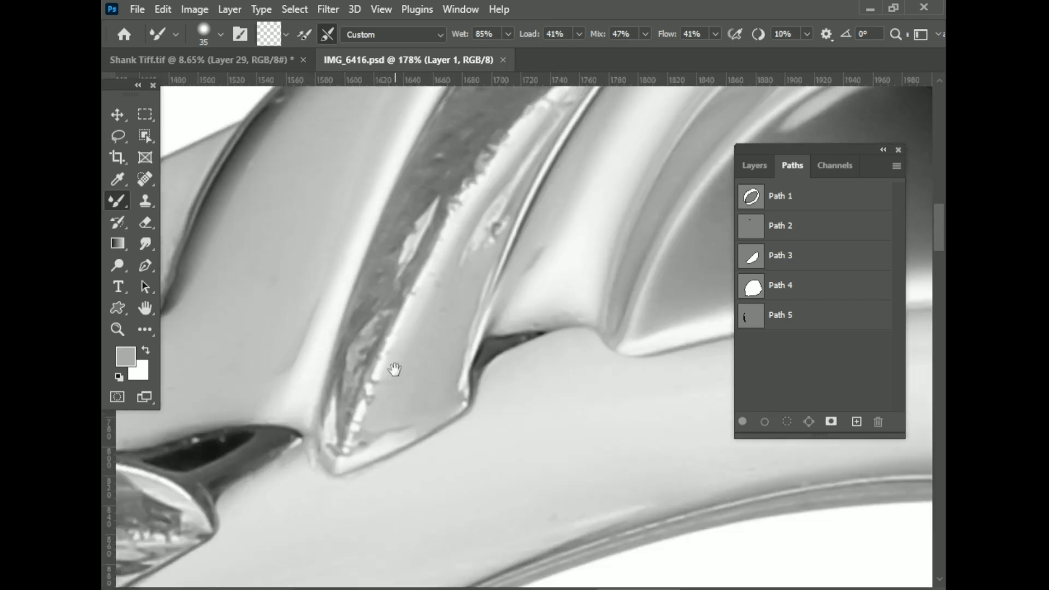
- Return the brush to 25 px and keep smoothing the ring's outer band
key("bracketleft")
key("bracketleft")
scroll(410, 363, "up", 1)
scroll(470, 262, "up", 2)
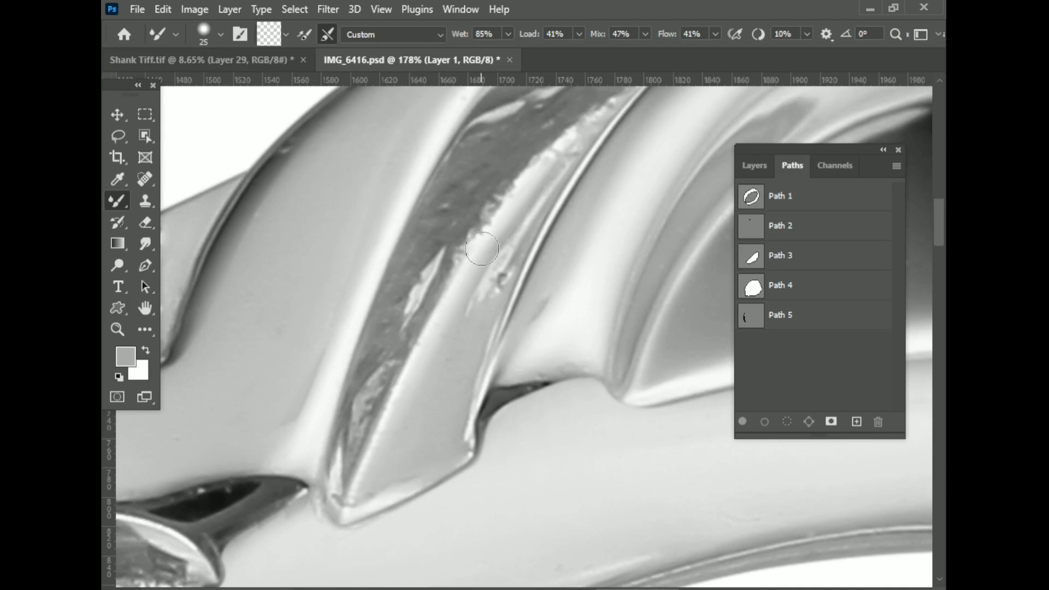
scroll(507, 240, "up", 1)
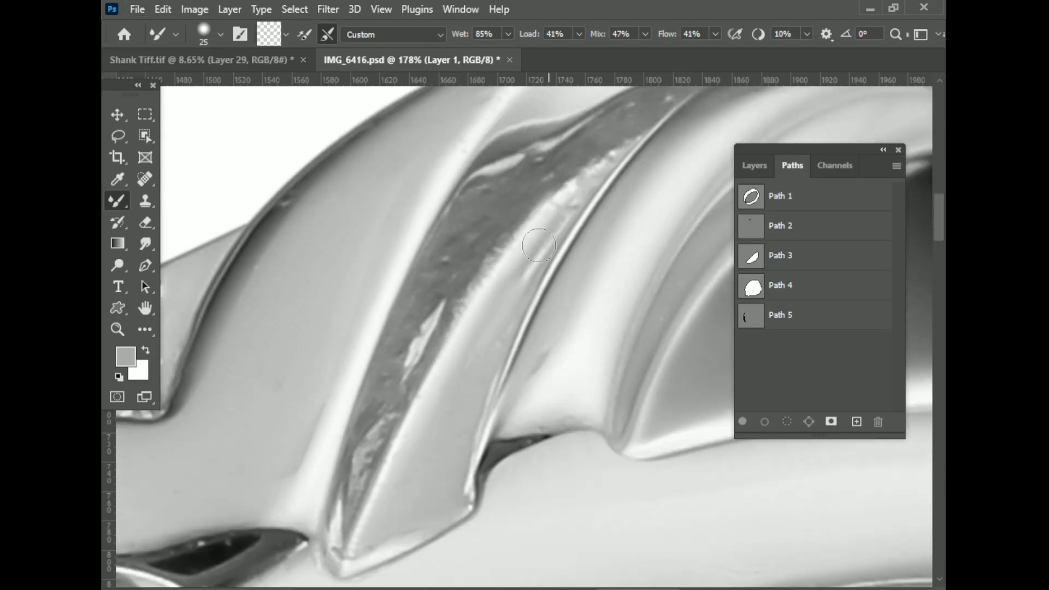
scroll(539, 245, "right", 1)
scroll(375, 393, "down", 1)
scroll(368, 339, "up", 1)
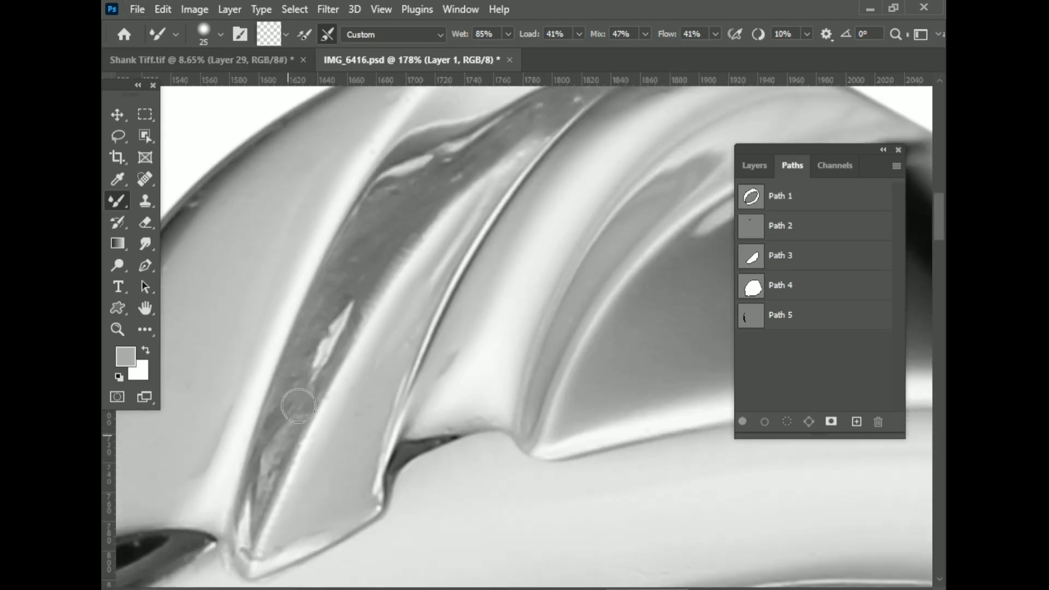
scroll(437, 412, "up", 1)
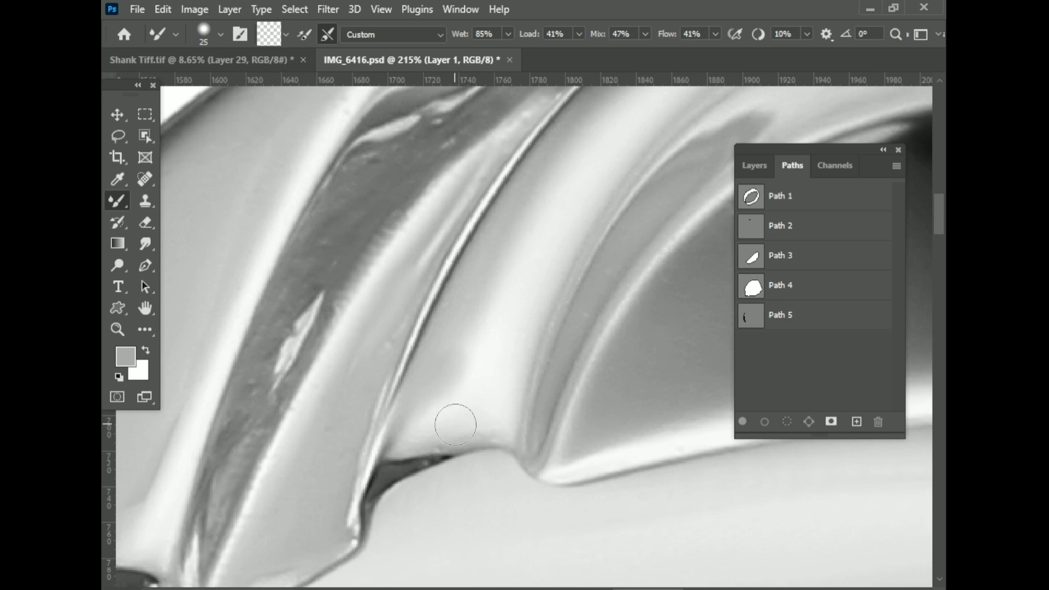
scroll(370, 346, "down", 3)
scroll(624, 351, "up", 1)
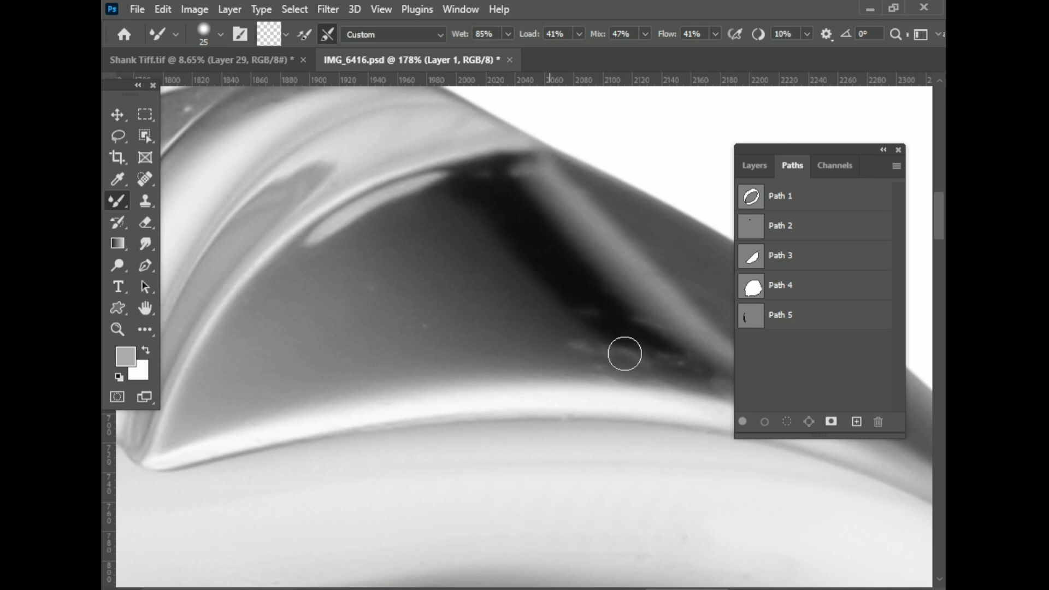
scroll(311, 255, "up", 2)
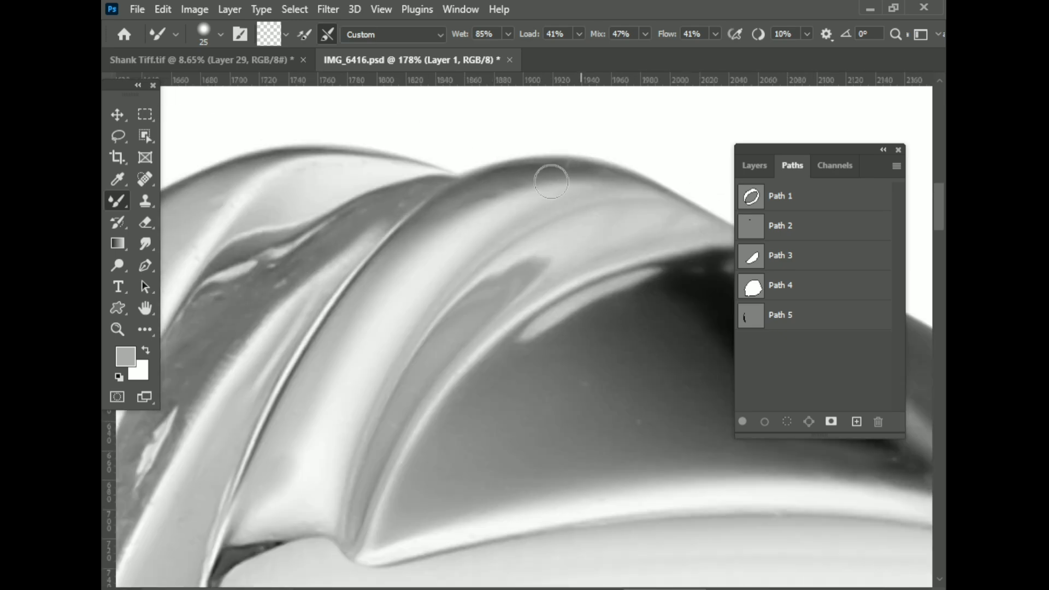
- Show the Layers panel and review the layer stack
key("F7")
scroll(285, 343, "down", 4)
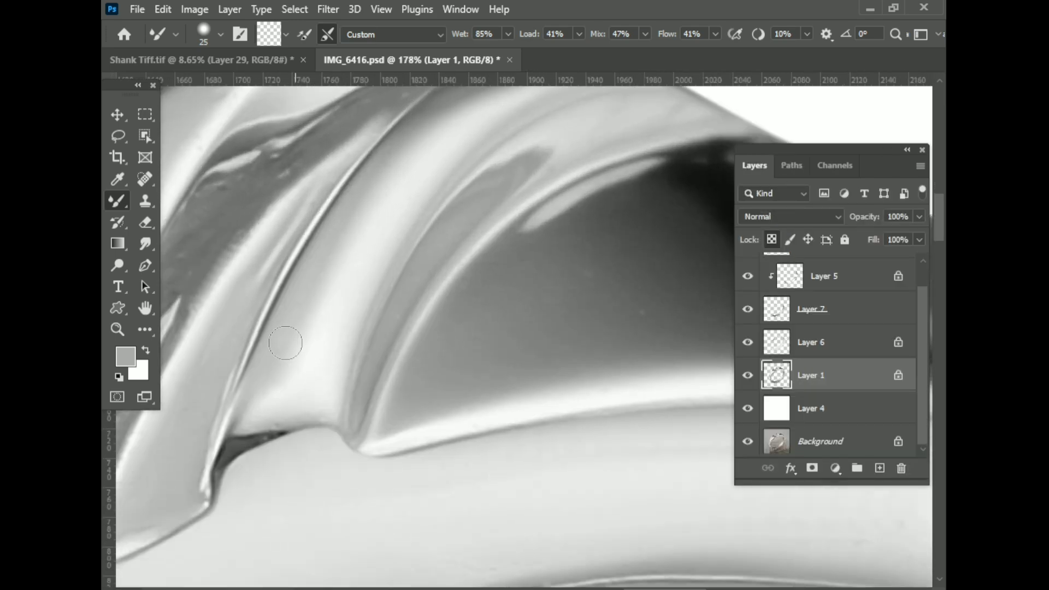
scroll(266, 419, "down", 5)
scroll(480, 417, "down", 1)
scroll(520, 426, "up", 1)
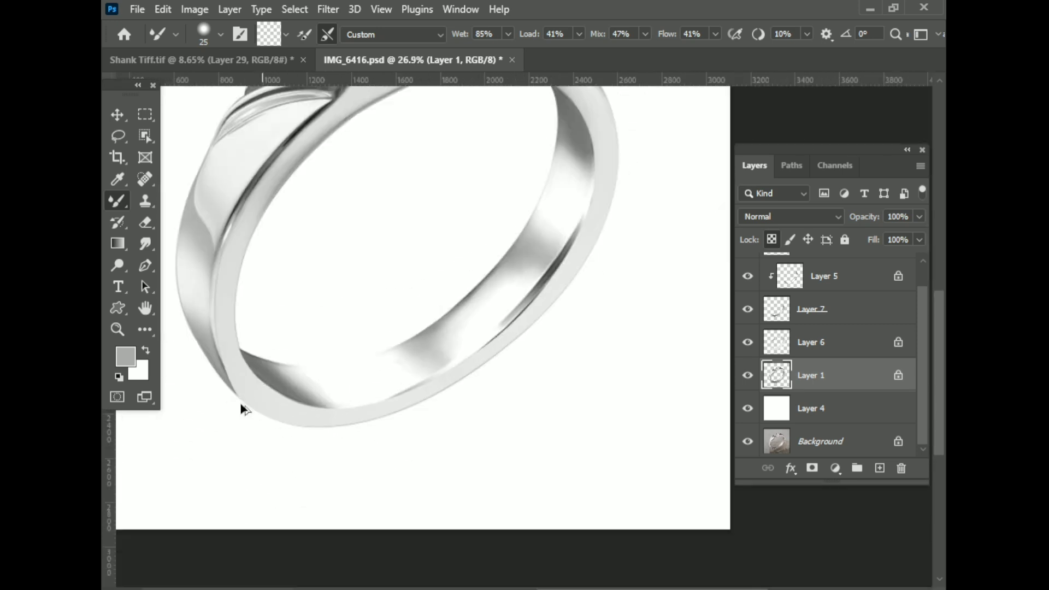
scroll(242, 407, "up", 2)
- Merge Layer 1 and Layer 6 into one layer
left_click(544, 404, "ctrl+shift")
key("ctrl+e")
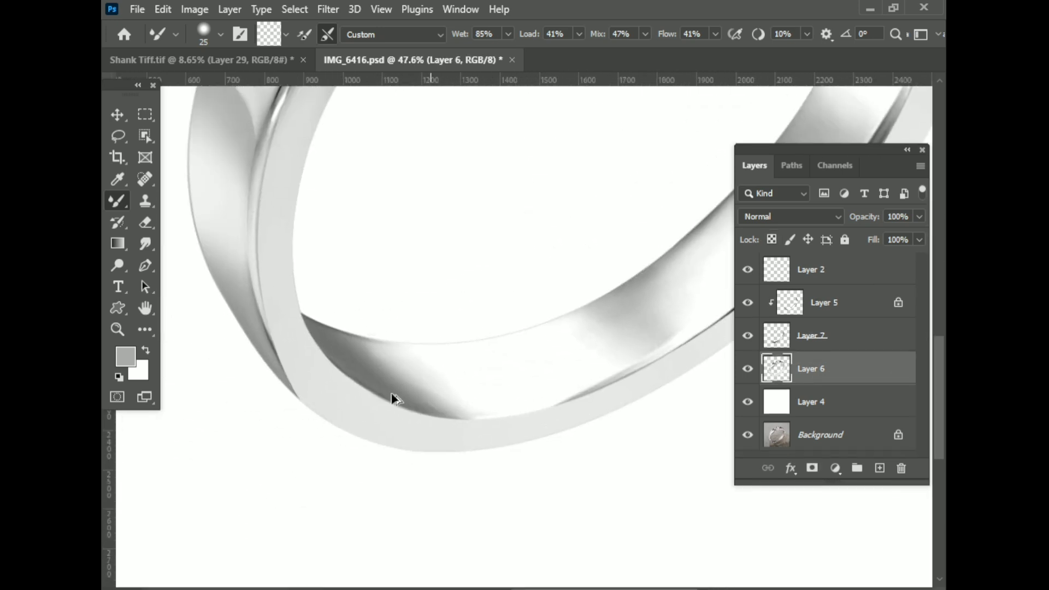
scroll(206, 215, "up", 1)
- Draw a closed pen path along the ring's outer edge and lower rim
key("p")
left_click_drag(422, 418, 576, 466)
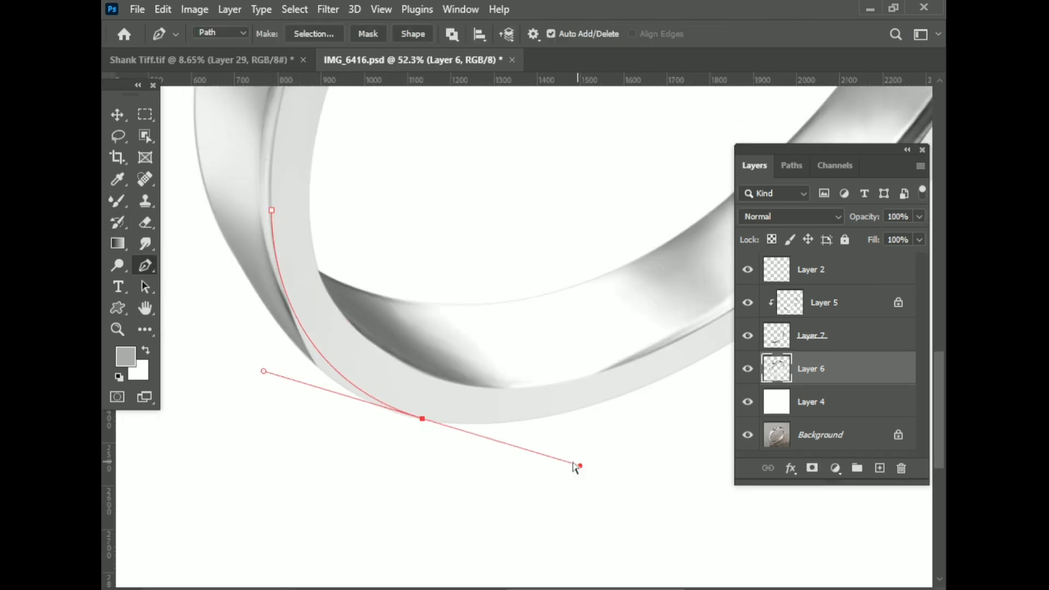
key("ctrl+z")
scroll(374, 403, "up", 2)
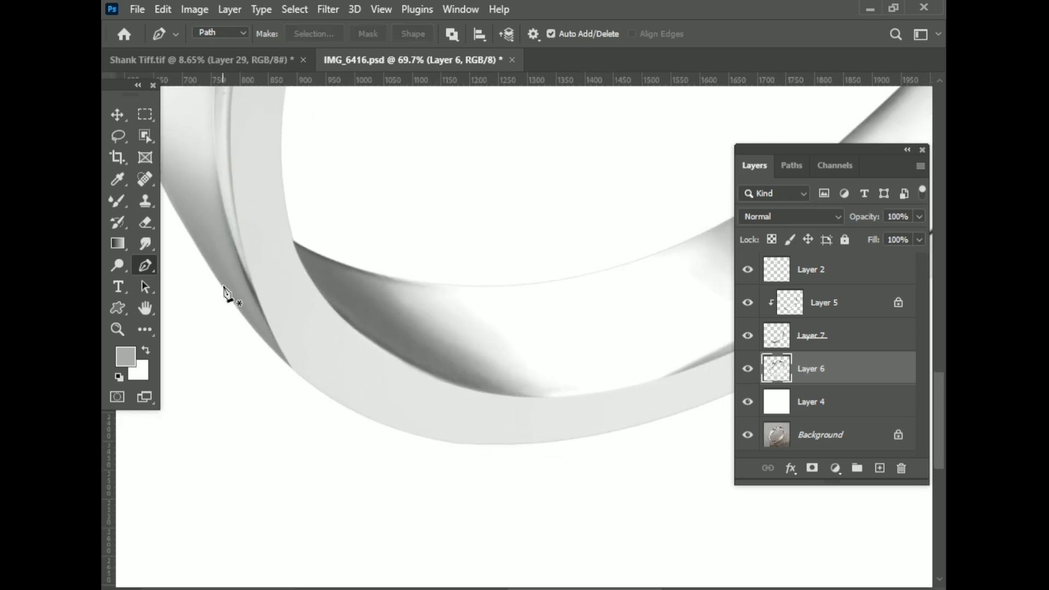
scroll(382, 415, "down", 2)
left_click_drag(542, 430, 735, 390)
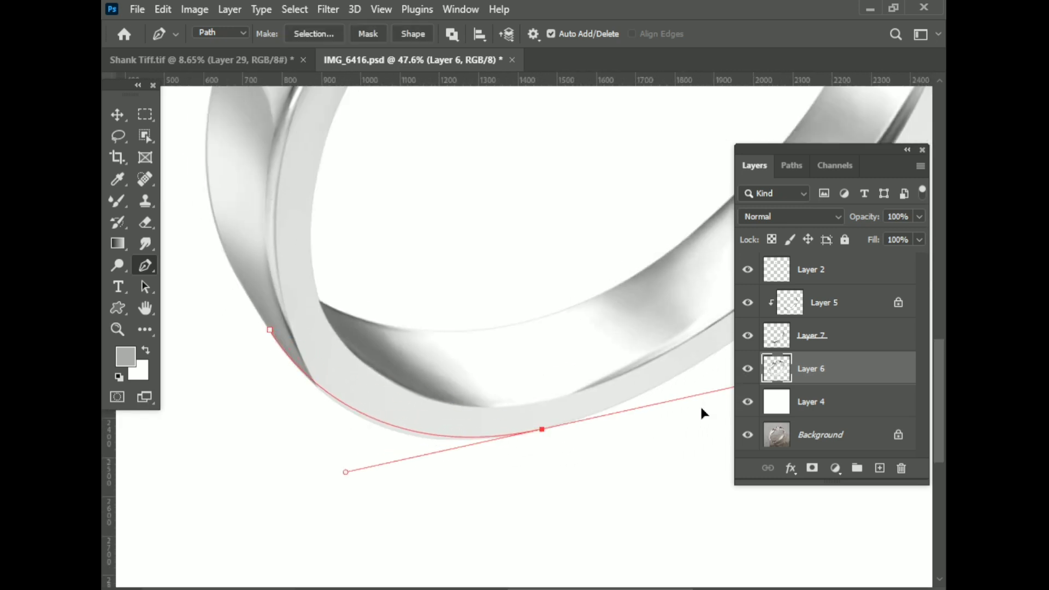
left_click(270, 331)
scroll(282, 391, "down", 3)
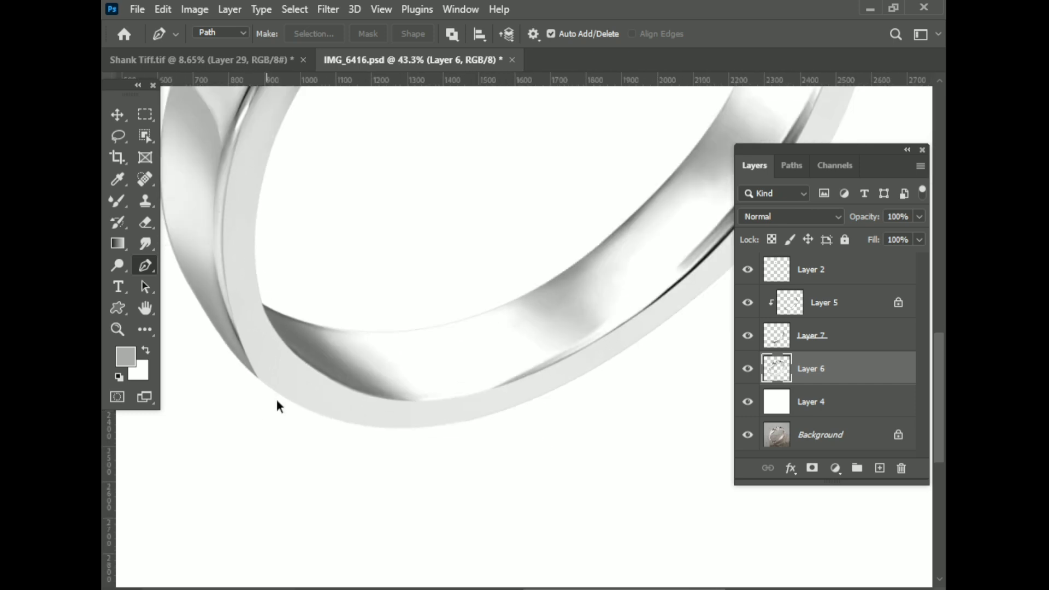
- Load the new path as a selection from the Paths panel
left_click(792, 165)
left_click(812, 284)
scroll(533, 385, "down", 1)
scroll(533, 385, "down", 1)
key("ctrl+Return")
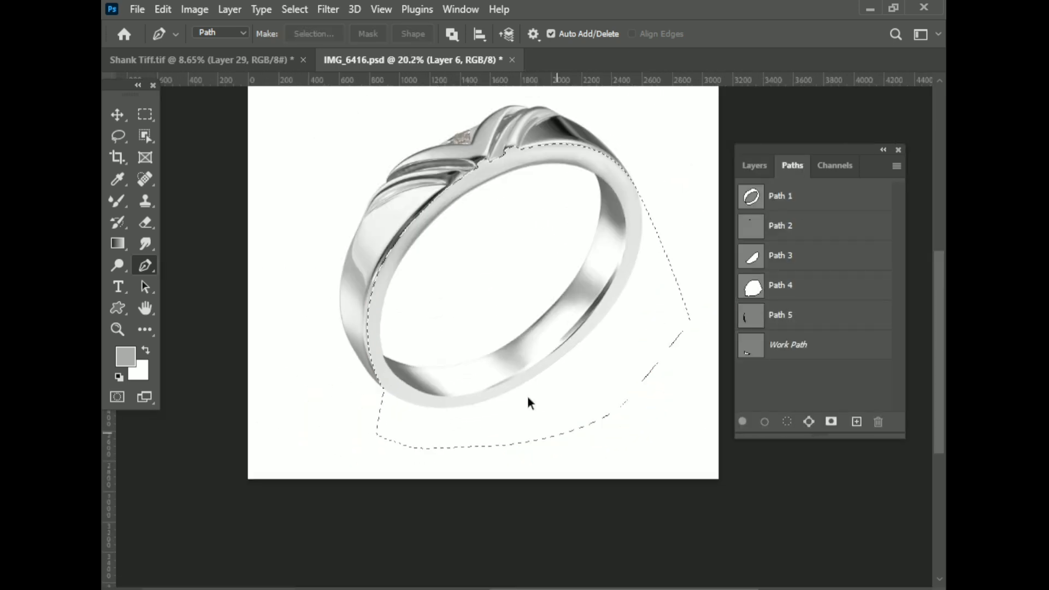
scroll(526, 395, "down", 1)
left_click(754, 165)
- Blend inside the selection with a 175 px brush, then deselect
scroll(594, 199, "up", 2)
key("b")
scroll(440, 254, "up", 3)
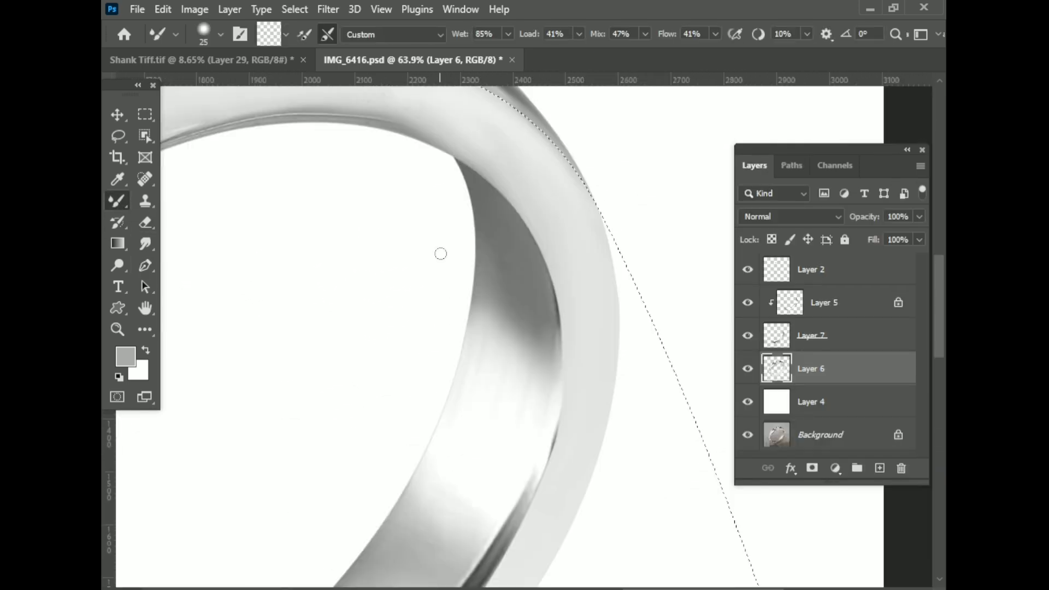
key("bracketright")
key("bracketright")
scroll(606, 432, "down", 2)
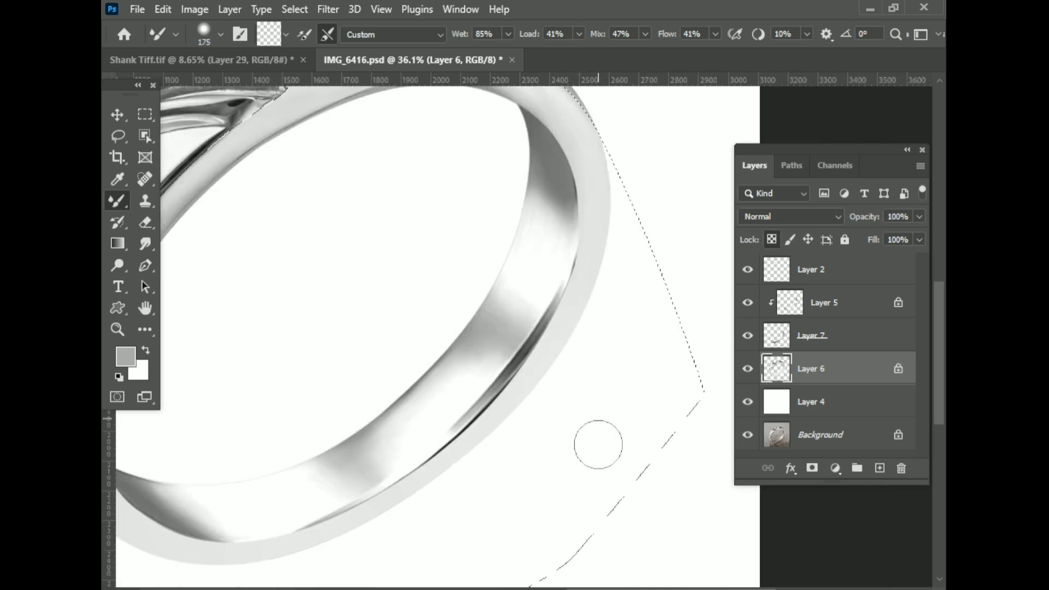
scroll(594, 440, "down", 1)
key("ctrl+d")
scroll(464, 440, "down", 1)
scroll(490, 280, "down", 1)
scroll(398, 409, "up", 2)
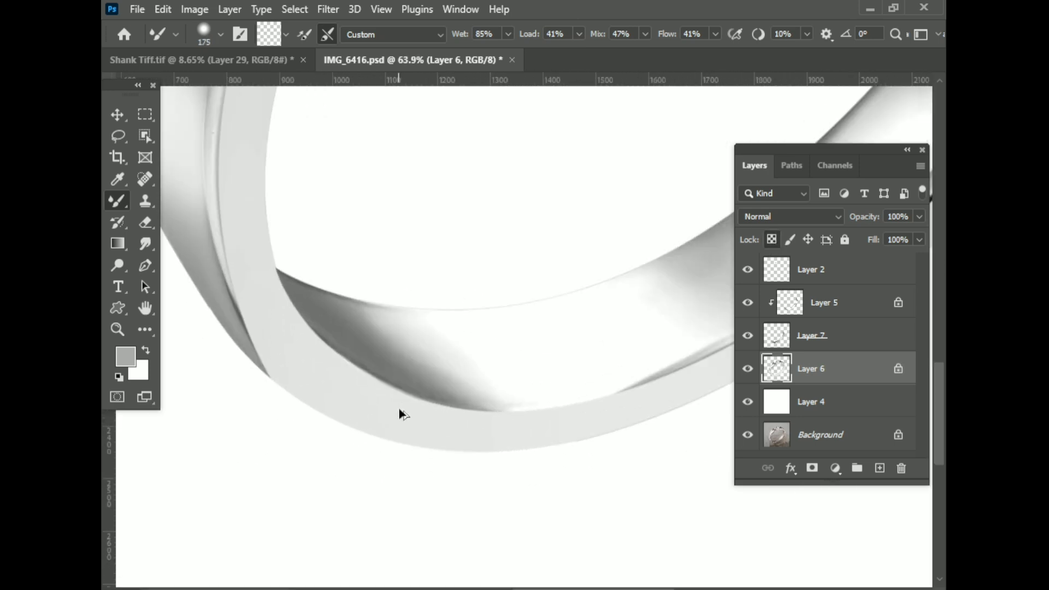
- With panels hidden, start a new pen path along the ring's lower rim
key("Tab")
scroll(399, 409, "up", 2)
mouse_move(692, 502)
left_mouse_down()
mouse_move(765, 517)
mouse_move(524, 395)
left_mouse_up()
left_click_drag(604, 381, 785, 333)
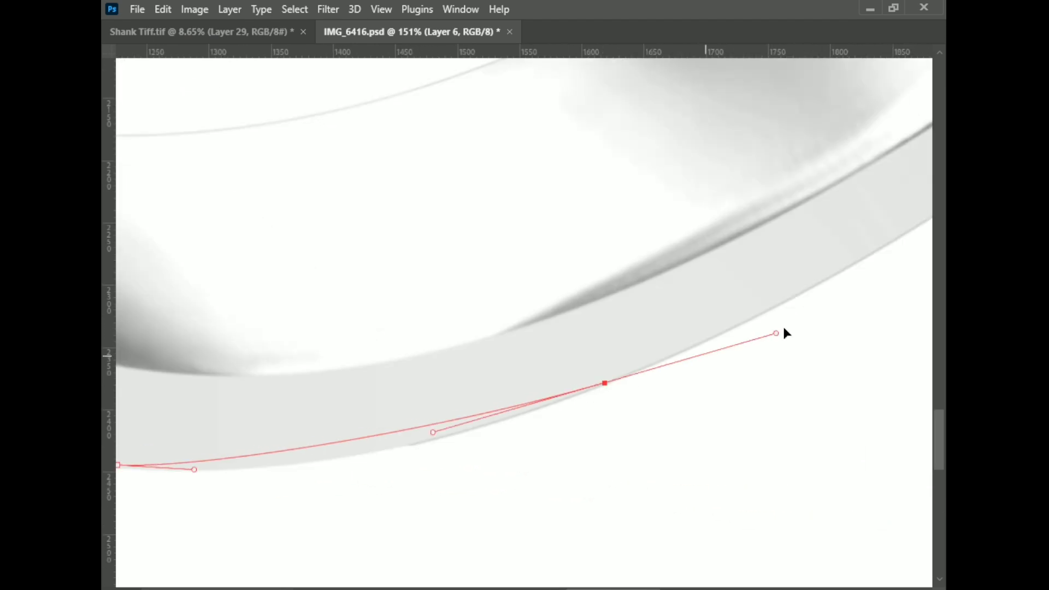
key("ctrl+z")
mouse_move(674, 352)
left_mouse_down()
mouse_move(918, 227)
mouse_move(430, 491)
left_mouse_up()
- Extend the pen path up the ring's right edge and restore the interface
mouse_move(719, 274)
left_mouse_down()
mouse_move(916, 113)
mouse_move(817, 199)
mouse_move(462, 389)
left_mouse_up()
scroll(462, 390, "down", 3)
scroll(672, 191, "down", 3)
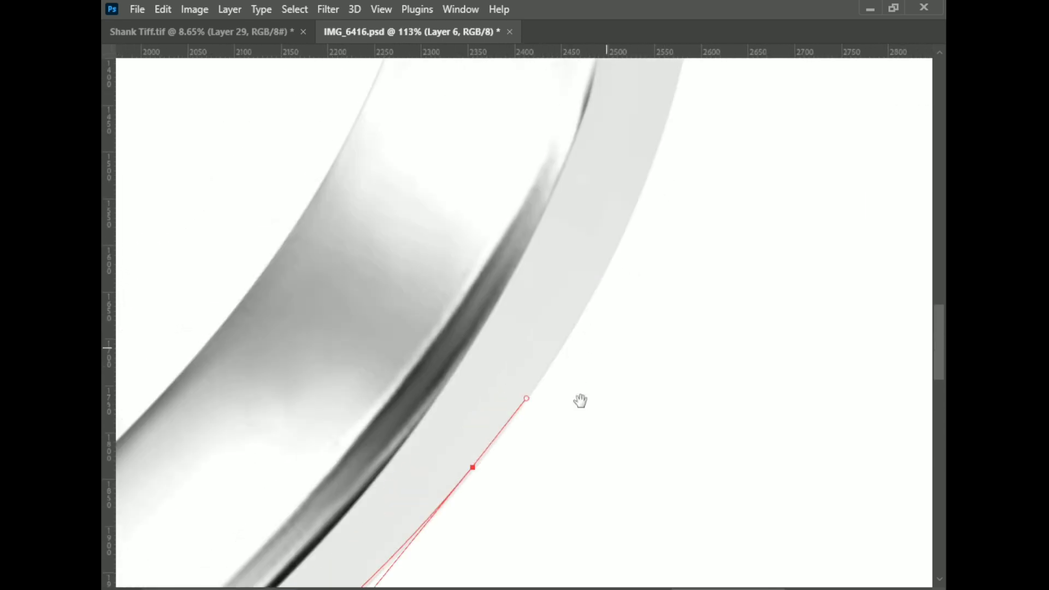
scroll(581, 401, "down", 2)
scroll(644, 246, "up", 2)
scroll(600, 187, "up", 1)
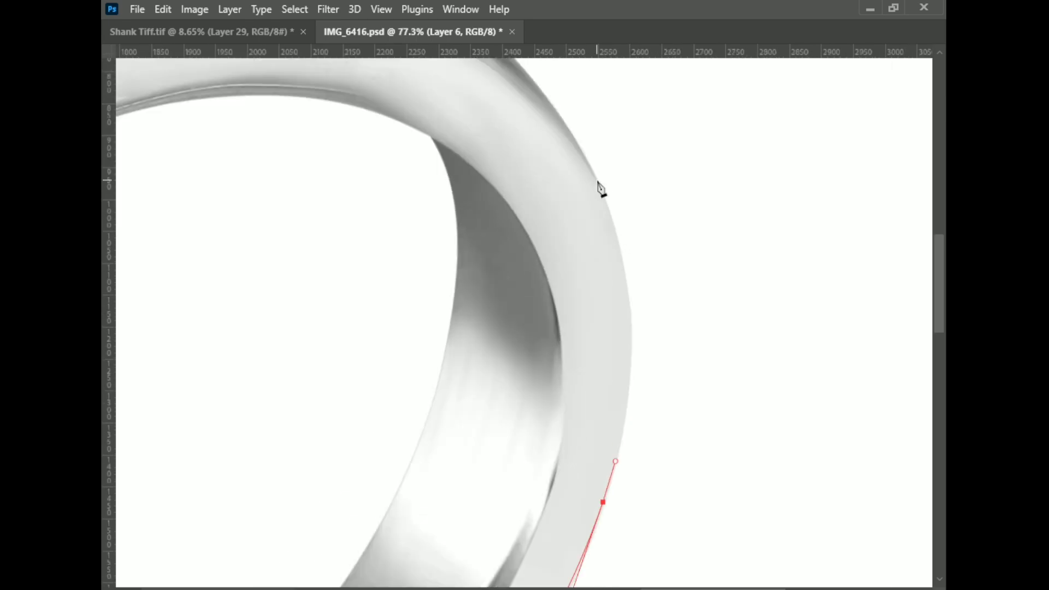
mouse_move(597, 270)
left_mouse_down()
mouse_move(553, 108)
mouse_move(539, 127)
left_mouse_up()
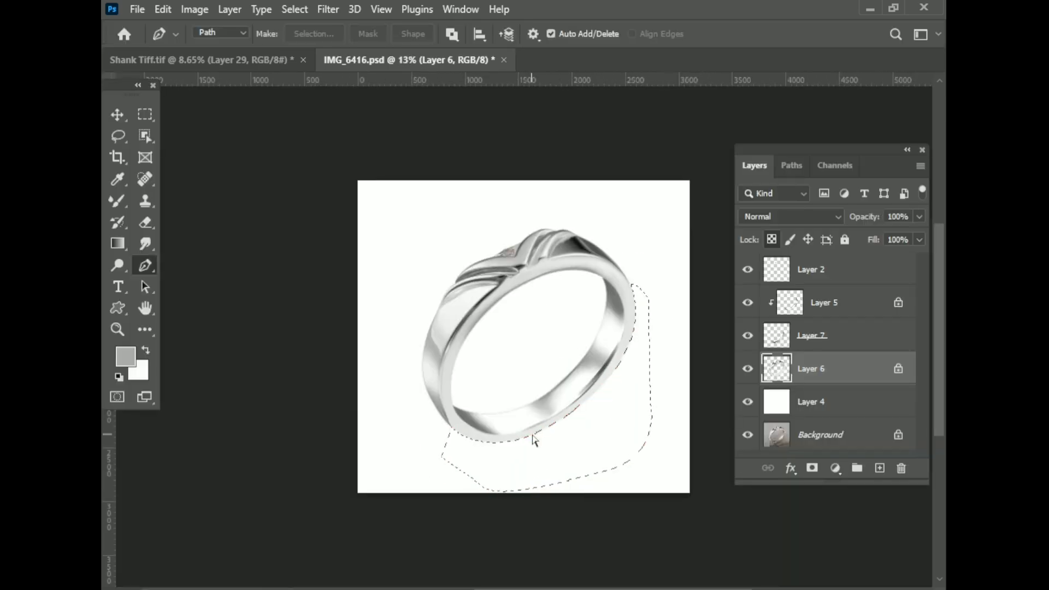
key("ctrl+j")
- Add a new layer with locked transparency for the rim edge line
left_click(772, 239)
left_click(117, 201)
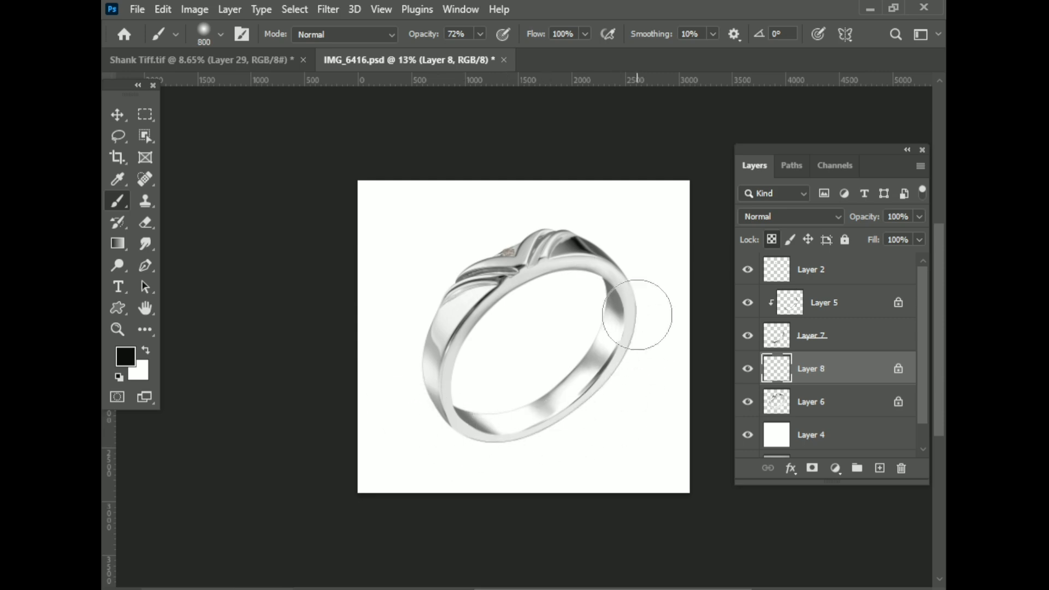
scroll(562, 428, "up", 5)
scroll(562, 428, "down", 3)
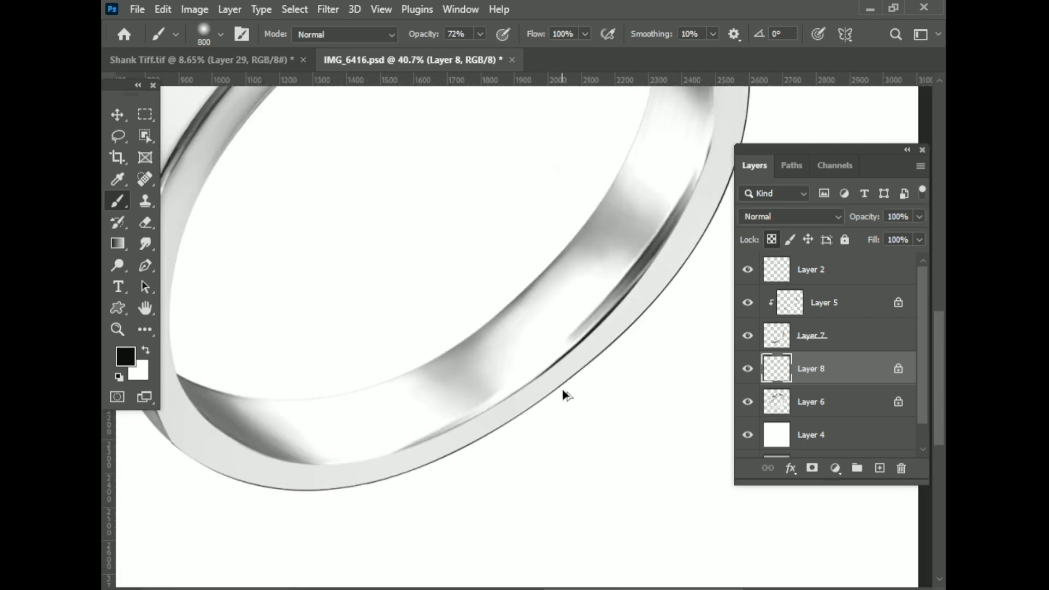
scroll(618, 306, "up", 5)
- Soften the edge line with a 0.6-pixel Gaussian Blur, then reopen Gaussian Blur
left_click(328, 10)
left_click(579, 268)
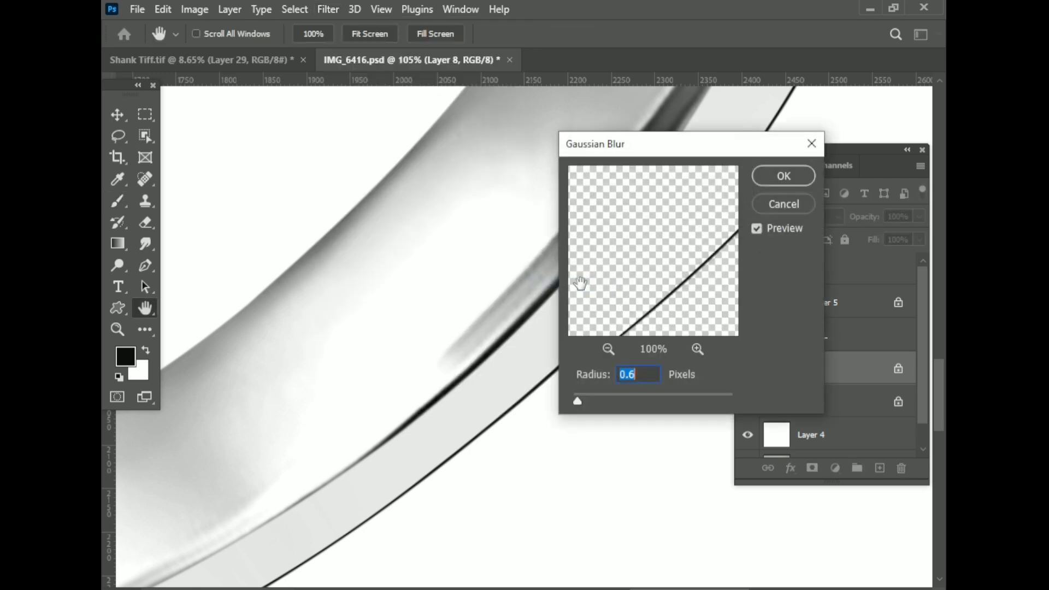
left_click(812, 145)
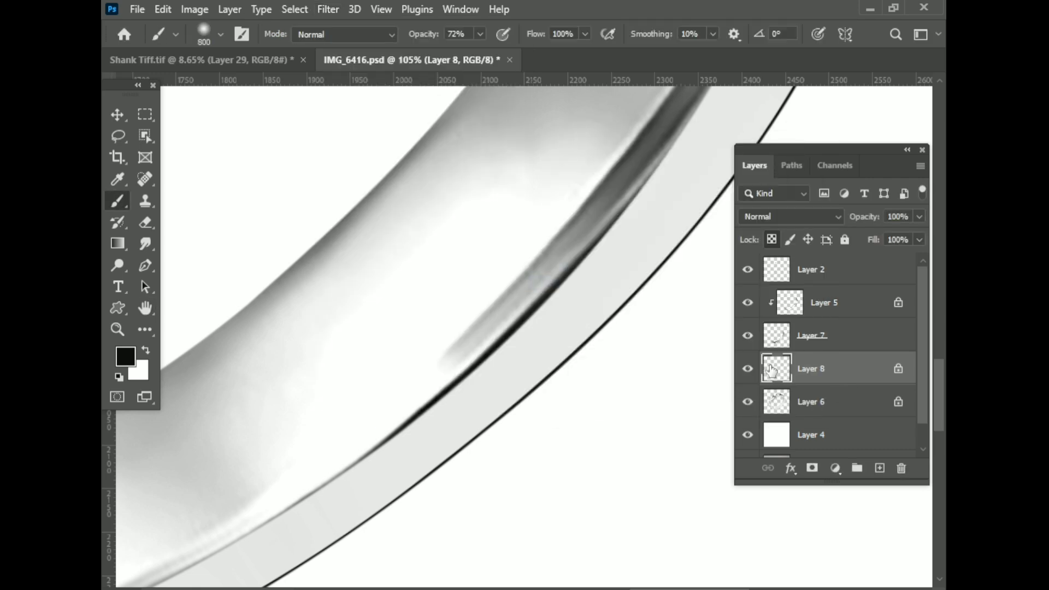
left_click(329, 9)
mouse_move(360, 221)
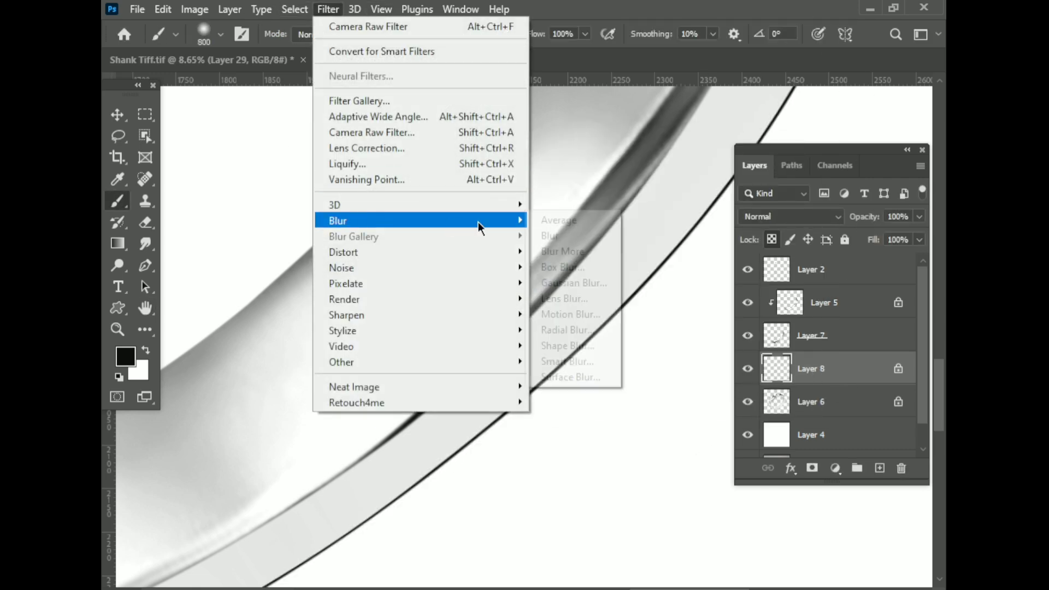
left_click(573, 282)
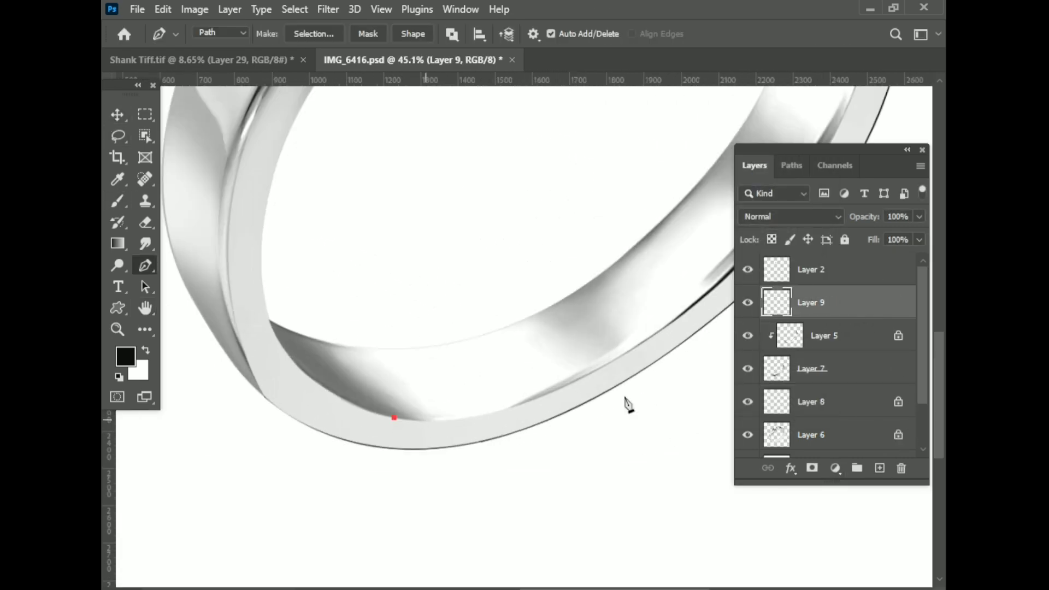
- Save the work path along the ring's edge as Path 6
left_click(789, 167)
double_click(792, 344)
key("Return")
scroll(491, 382, "up", 3)
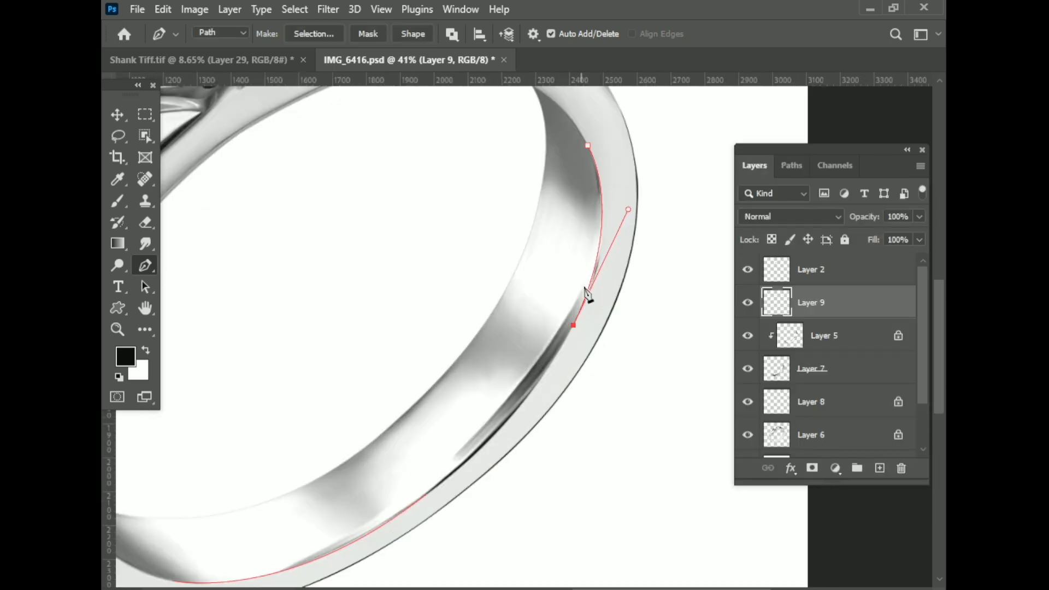
- Stroke Path 6 along the ring's edge with the pencil, then deselect the path
right_click(587, 297)
right_click(600, 257)
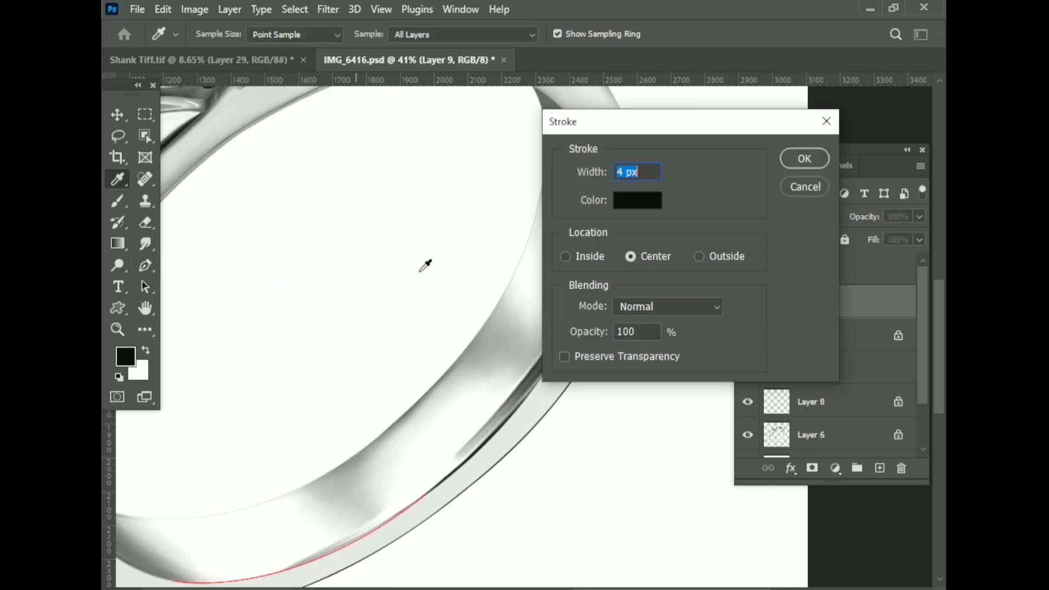
left_click(659, 345)
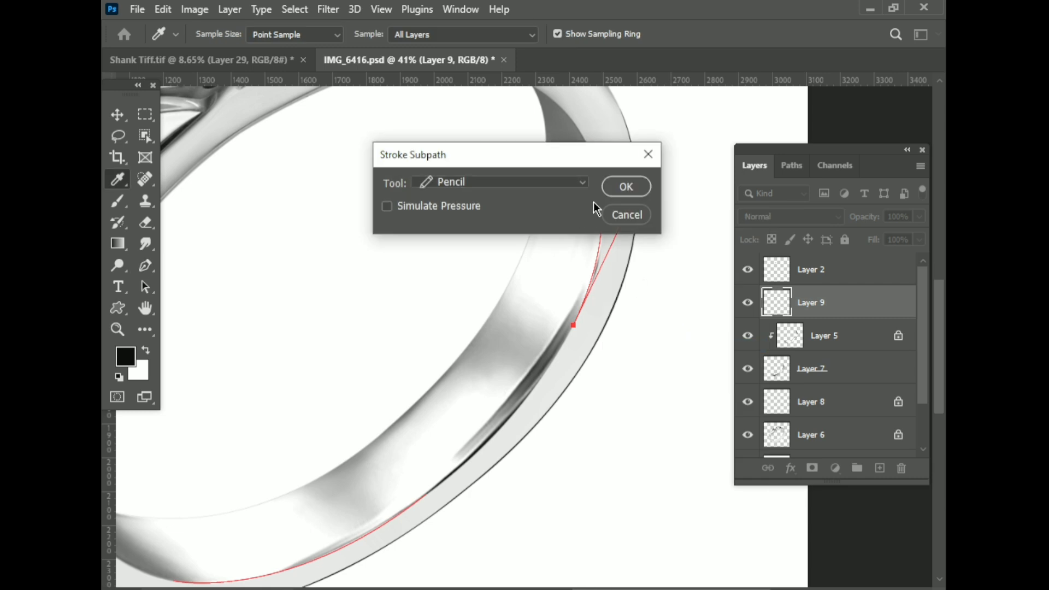
left_click(623, 185)
left_click(792, 165)
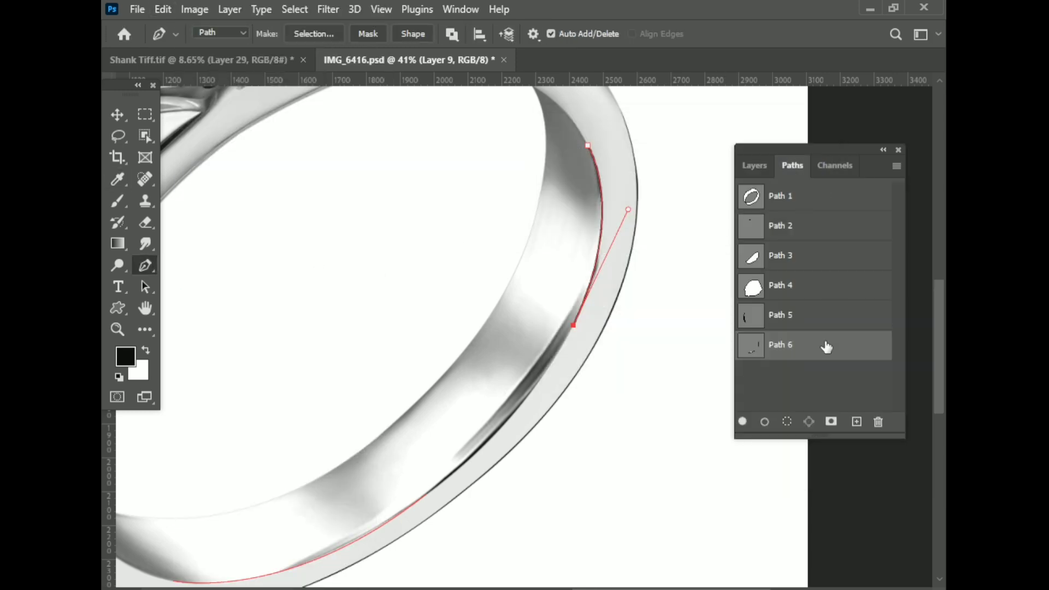
left_click(820, 393)
left_click(755, 165)
- Enlarge the Eraser brush slightly and reposition the view around the ring's edge
left_click(146, 223)
scroll(601, 213, "up", 2)
key("bracketright")
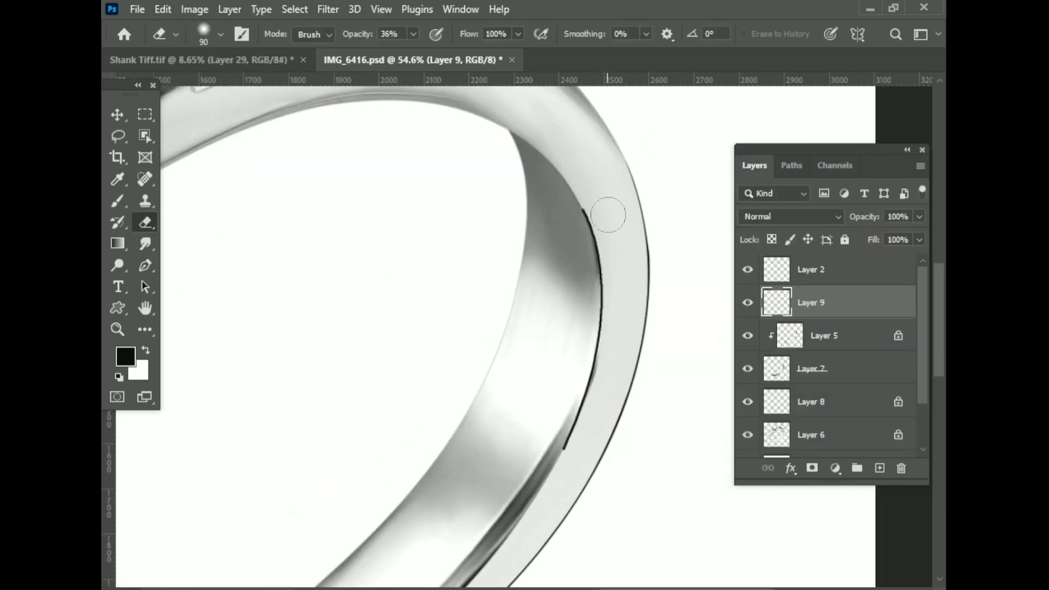
scroll(623, 235, "down", 3)
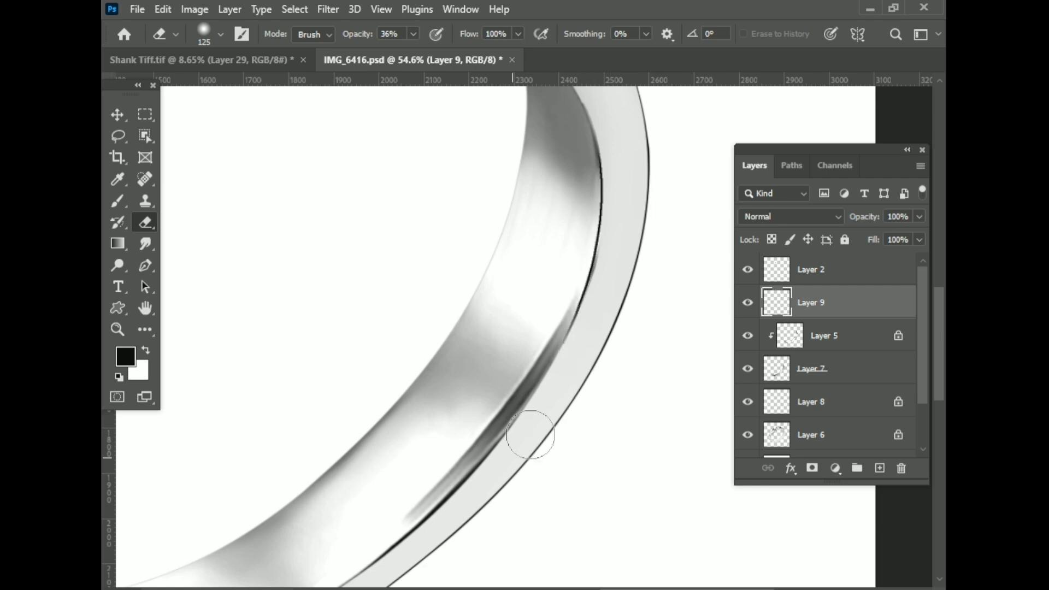
scroll(417, 461, "right", 3)
scroll(413, 422, "up", 2)
scroll(413, 422, "down", 5)
scroll(538, 257, "up", 3)
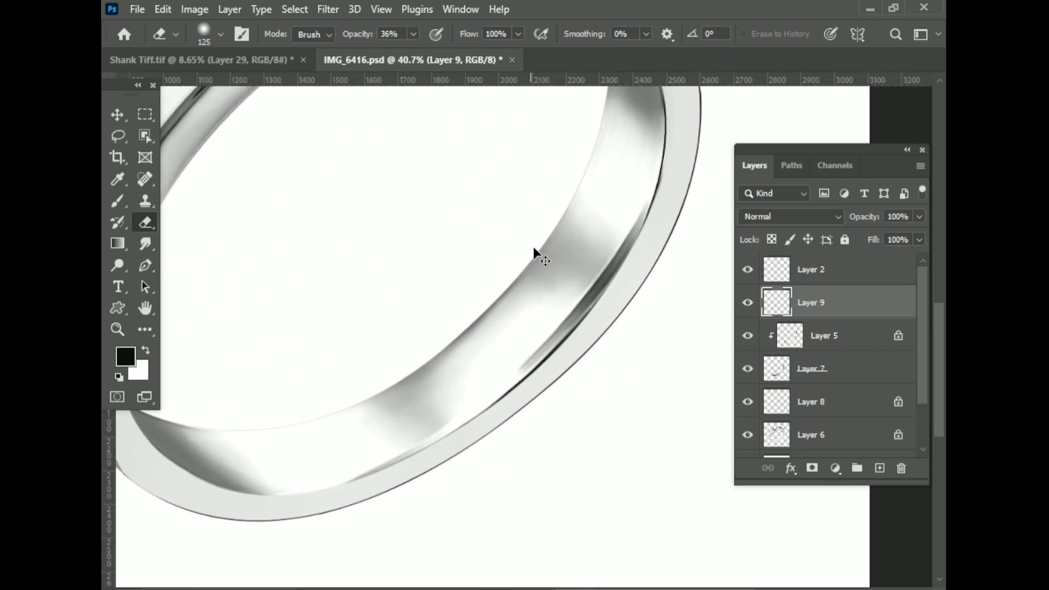
scroll(601, 282, "up", 2)
- Stroke the new pen path on the outer right and lower edges with a 4 px black stroke
key("p")
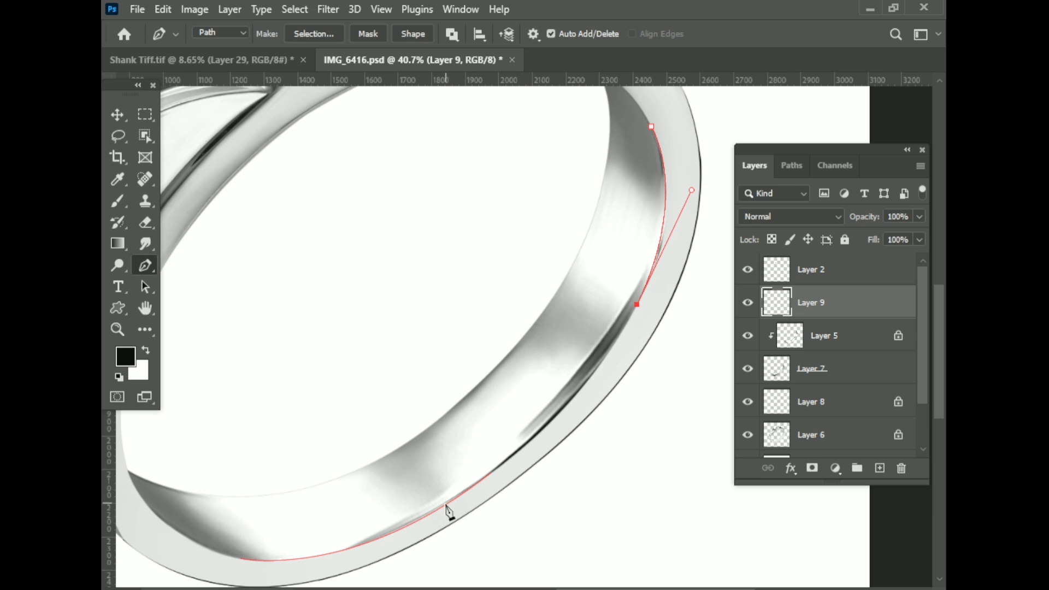
right_click(445, 510)
key("Escape")
scroll(297, 340, "down", 3)
right_click(143, 268)
left_click(219, 330)
right_click(391, 427)
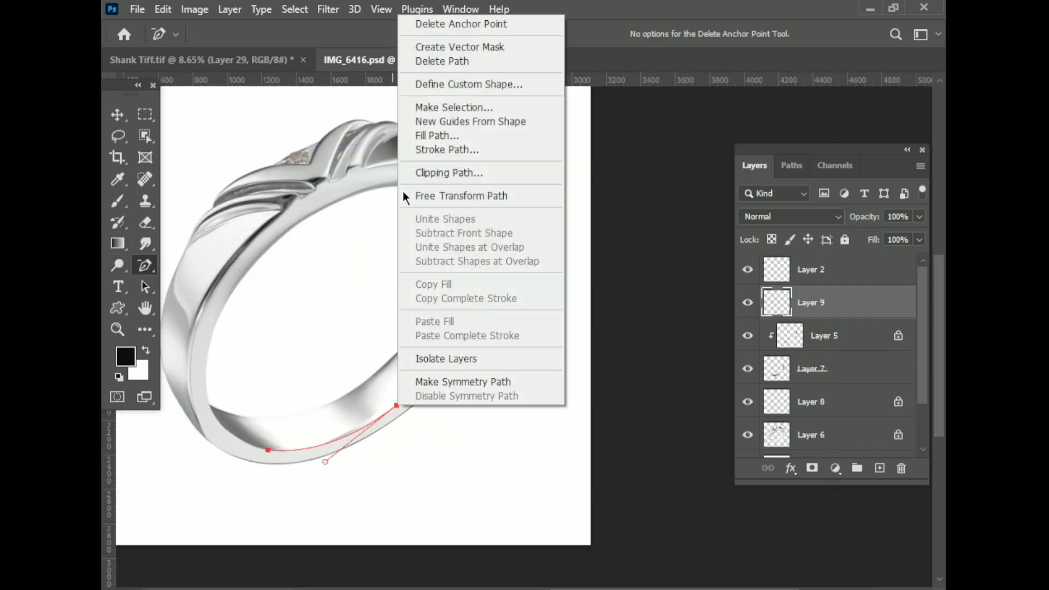
left_click(437, 137)
left_click(621, 185)
left_click(164, 9)
left_click(218, 280)
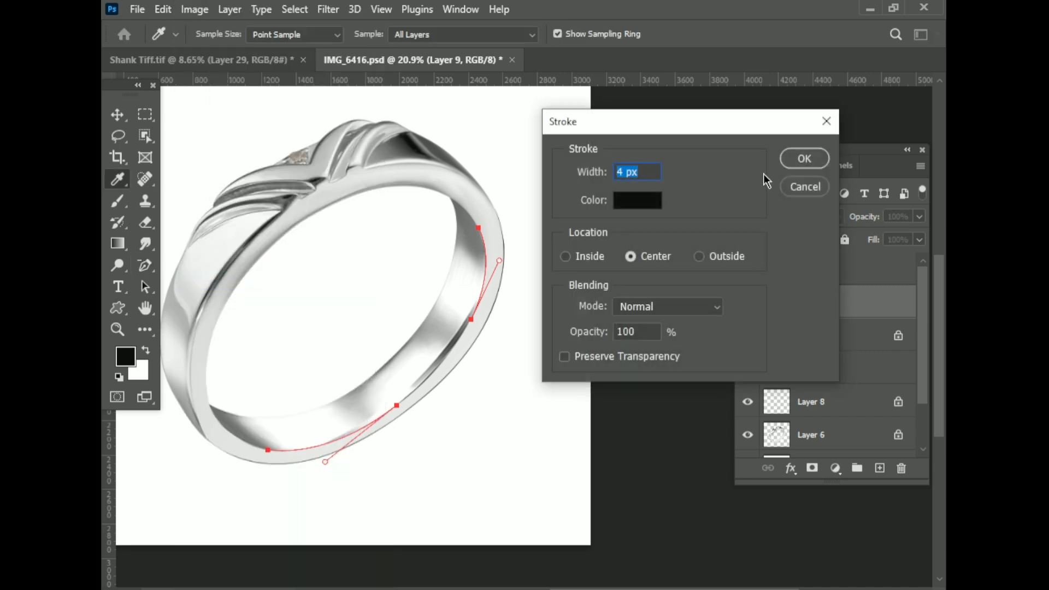
left_click(803, 159)
left_click(755, 165)
- Soften the outline stroke with a Gaussian Blur of 4.2 px radius
scroll(364, 87, "up", 3)
left_click(328, 9)
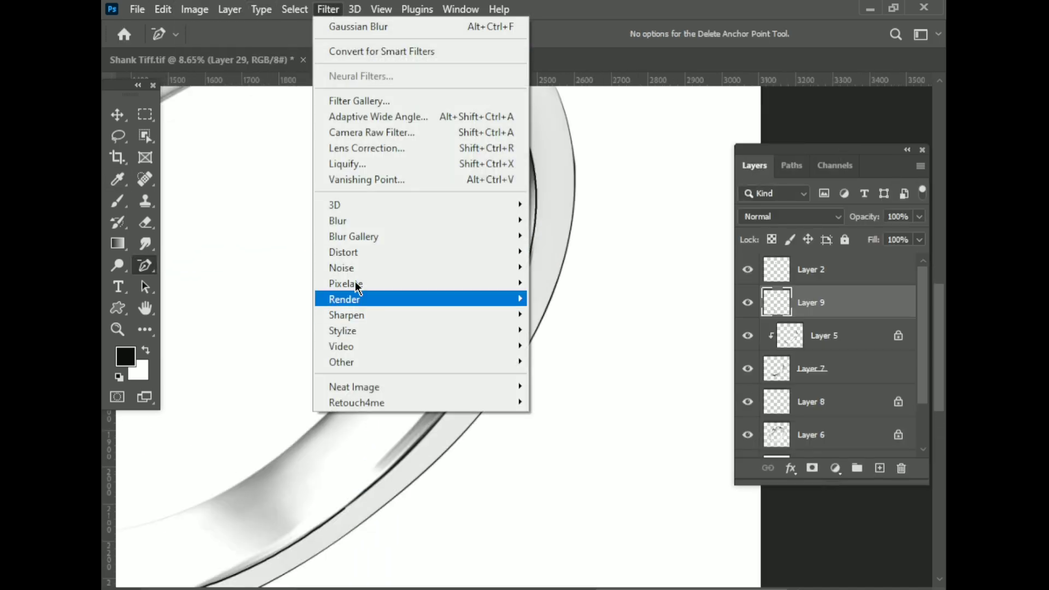
left_click(565, 295)
key("Return")
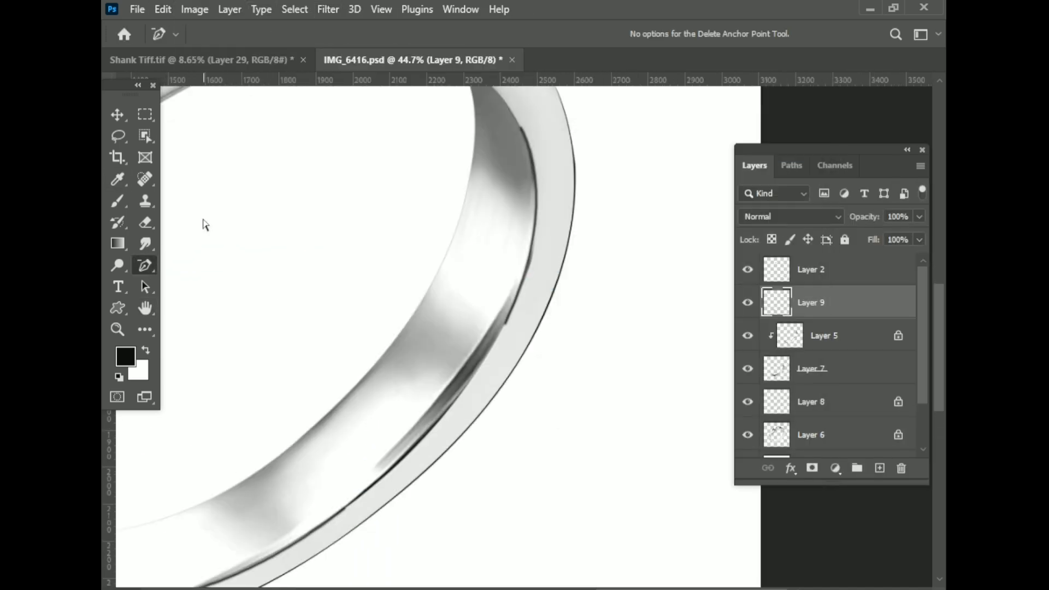
- Erase excess outline with the Eraser at 36% opacity, then make Layer 5 active
key("e")
scroll(542, 263, "down", 5)
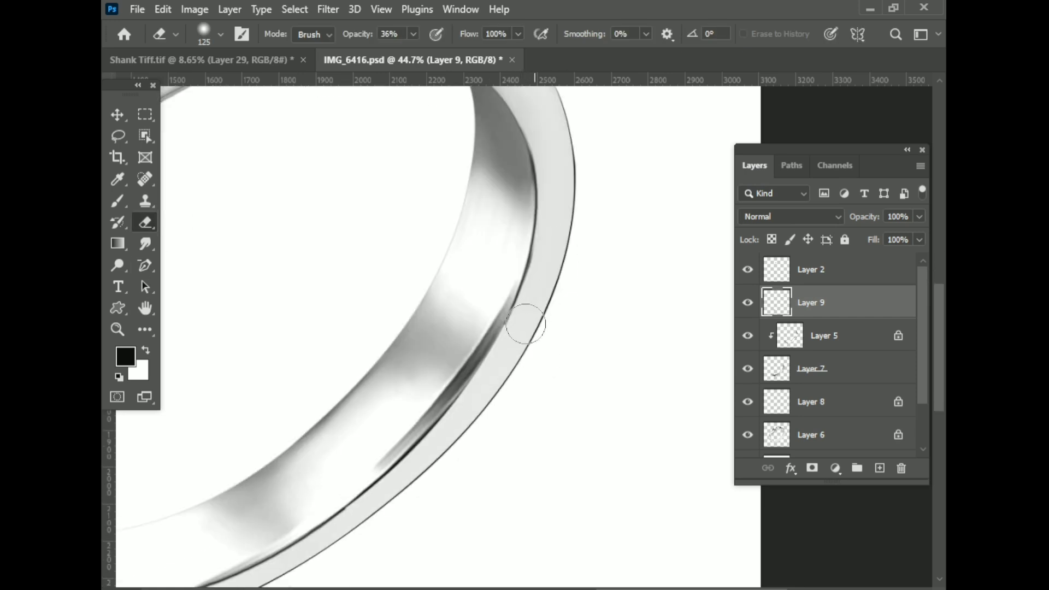
scroll(440, 424, "down", 3)
scroll(422, 375, "up", 5)
scroll(222, 433, "down", 3)
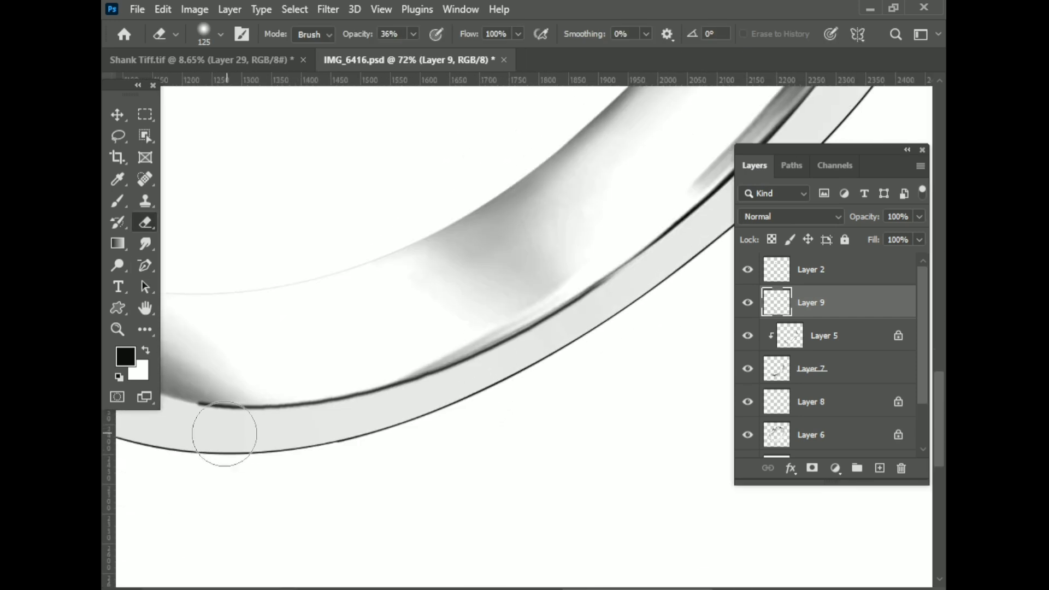
scroll(522, 363, "left", 3)
scroll(438, 375, "down", 5)
scroll(636, 311, "up", 1)
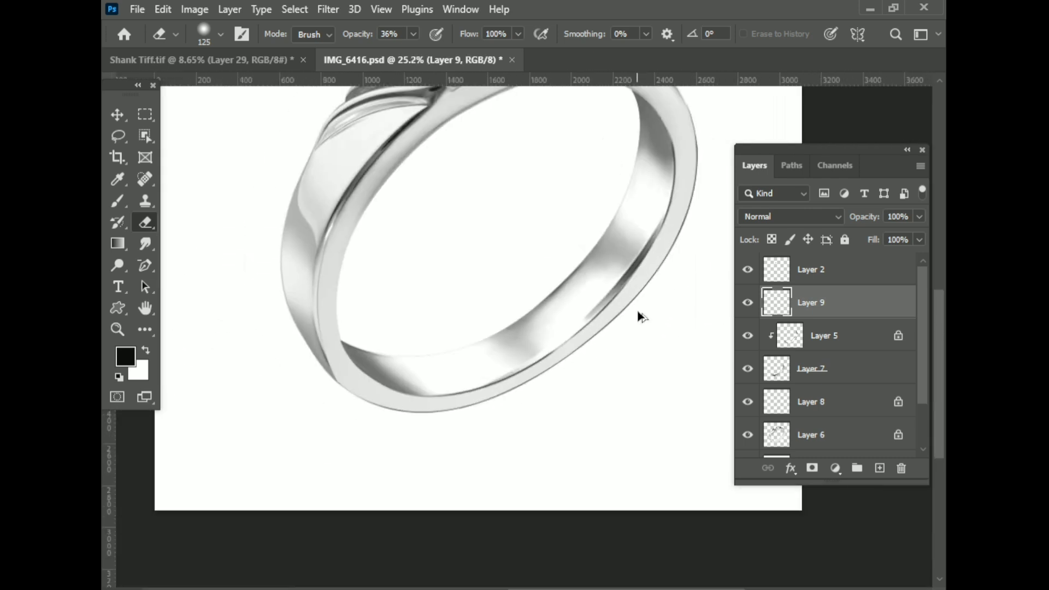
left_click(534, 269, "ctrl")
- Blend the dark inner-band streak on Layer 5 using the Mixer Brush at 96% Wet
scroll(534, 269, "up", 3)
right_click(117, 201)
left_click(175, 253)
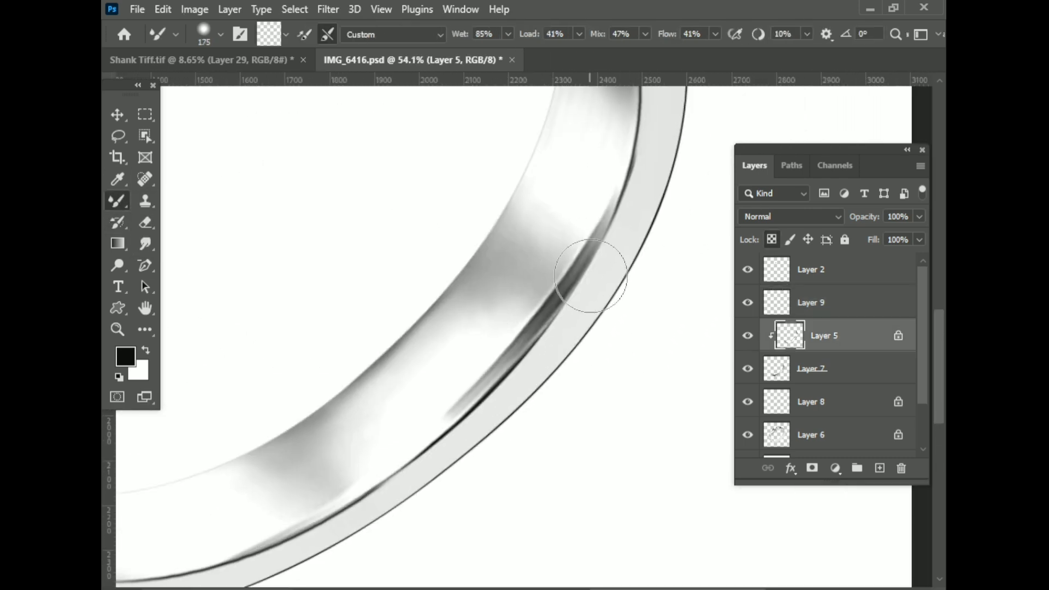
left_click(146, 243)
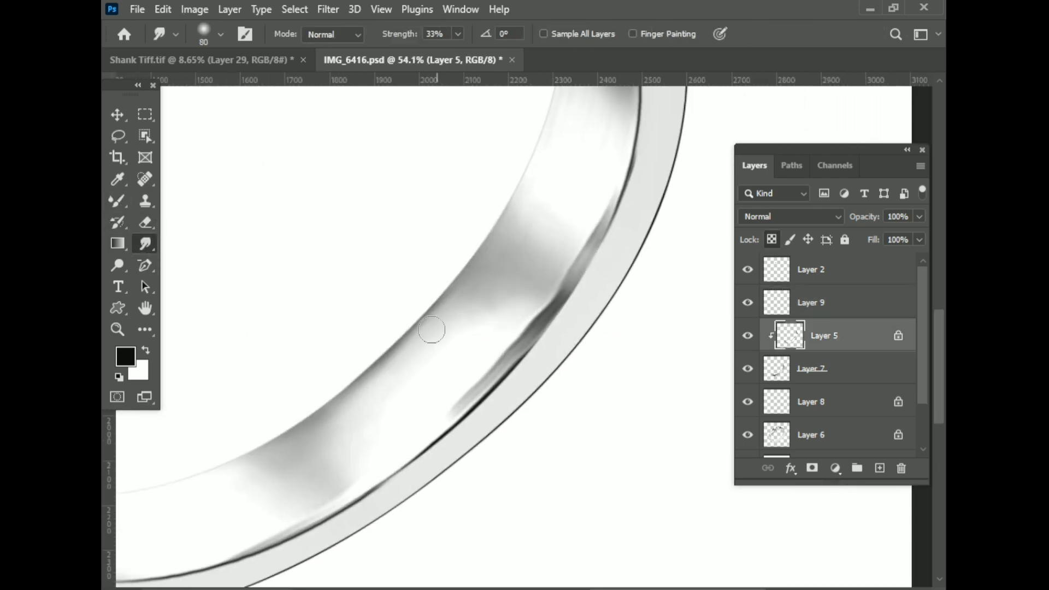
key("b")
right_click(377, 240)
left_click(508, 33)
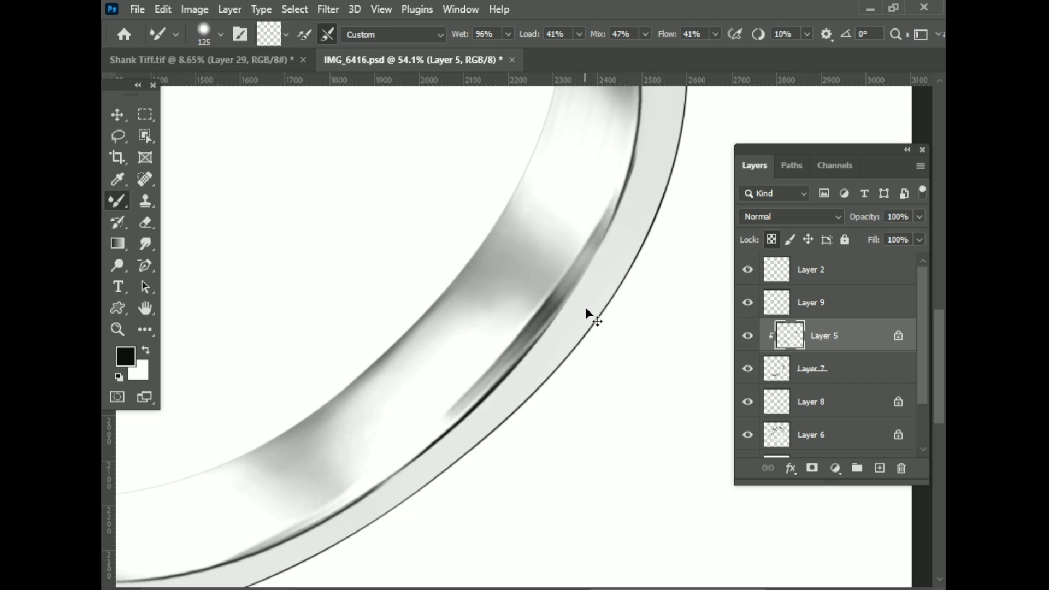
scroll(546, 349, "down", 5)
scroll(450, 309, "up", 3)
scroll(491, 273, "down", 3)
- With Layer 2 active, drag the diamond from Shank Tiff into IMG_6416
left_click(811, 269)
scroll(519, 229, "up", 2)
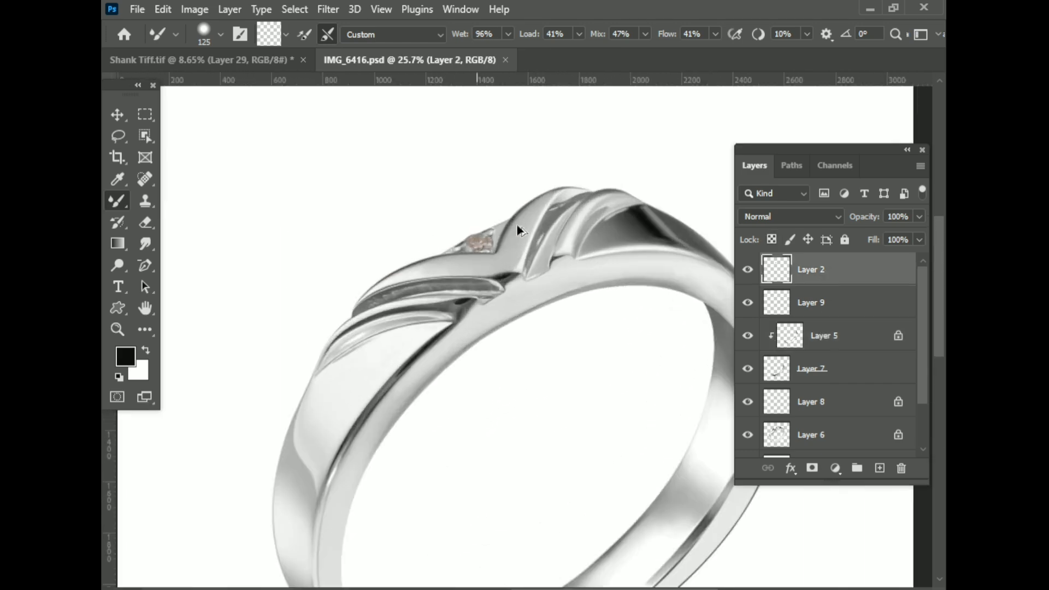
scroll(519, 229, "up", 4)
key("ctrl+Tab")
scroll(253, 394, "up", 3)
scroll(253, 394, "up", 1)
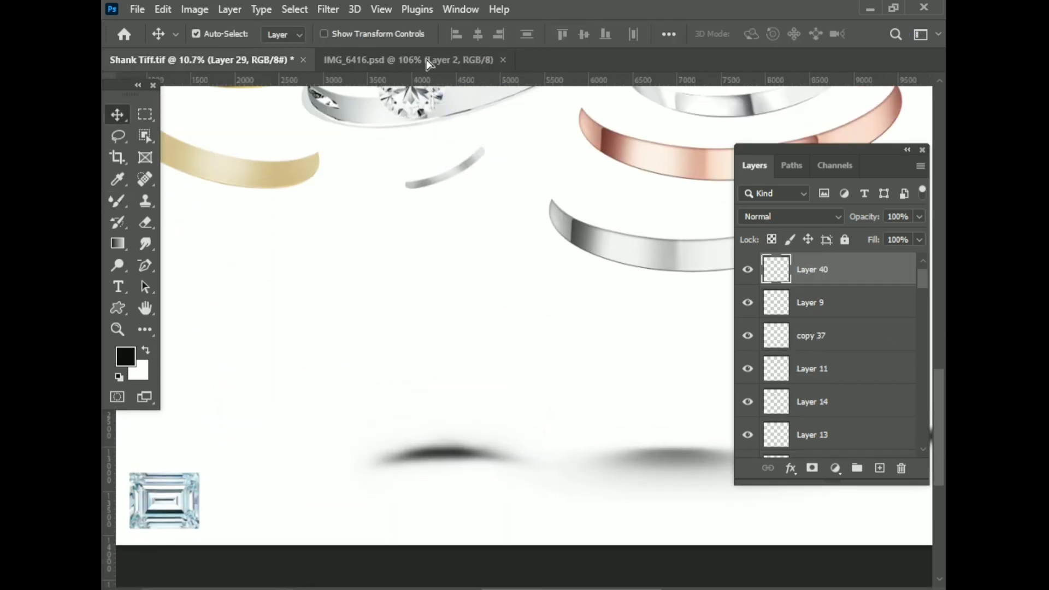
left_click_drag(429, 65, 421, 304)
- Shrink the diamond into the stone setting and clip it to the layer below
key("ctrl+t")
left_click_drag(580, 485, 472, 334)
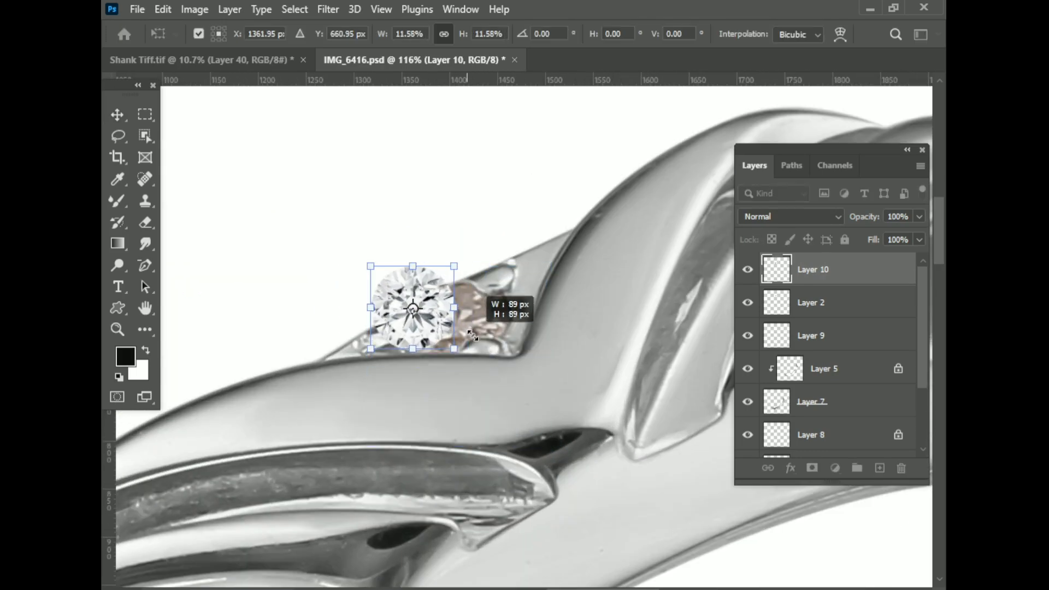
left_click_drag(415, 309, 450, 305)
key("Return")
right_click(846, 269)
left_click(641, 339)
- Enlarge the clipped diamond with Free Transform so it fills the setting
scroll(459, 297, "up", 4)
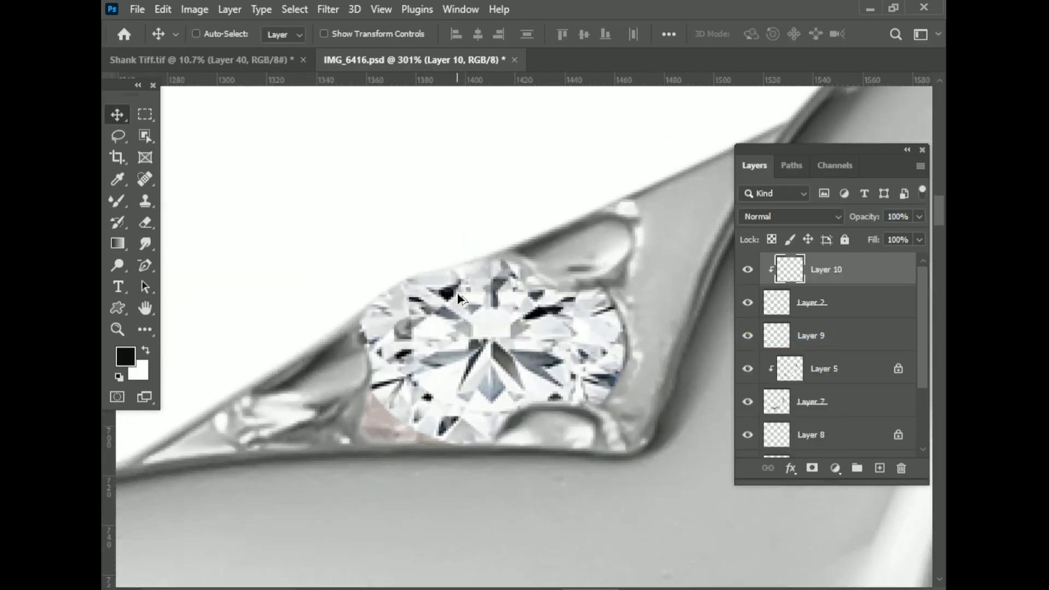
key("ctrl+t")
left_click_drag(354, 449, 301, 489)
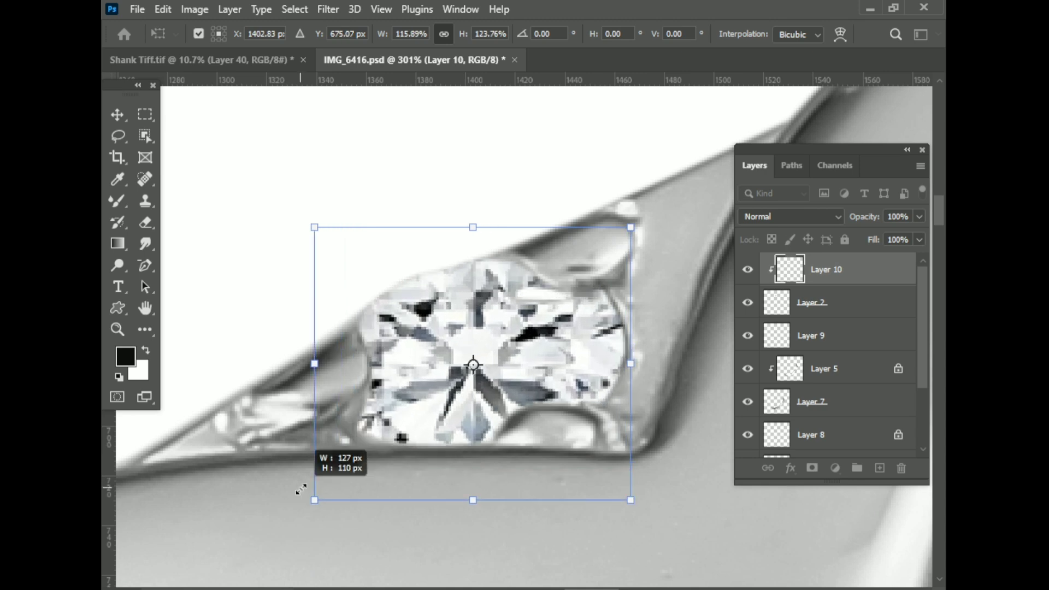
key("Return")
scroll(581, 363, "down", 5)
scroll(516, 422, "down", 5)
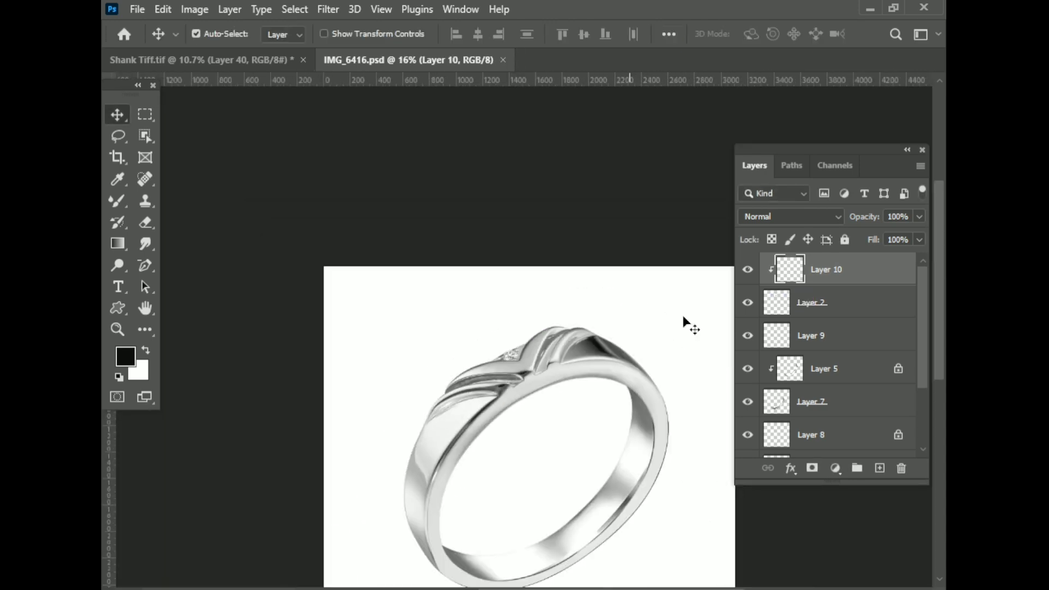
scroll(845, 382, "down", 3)
- Group the retouch layers into Group 1 and merge a duplicate into one layer
key("ctrl+g")
key("ctrl+j")
key("ctrl+e")
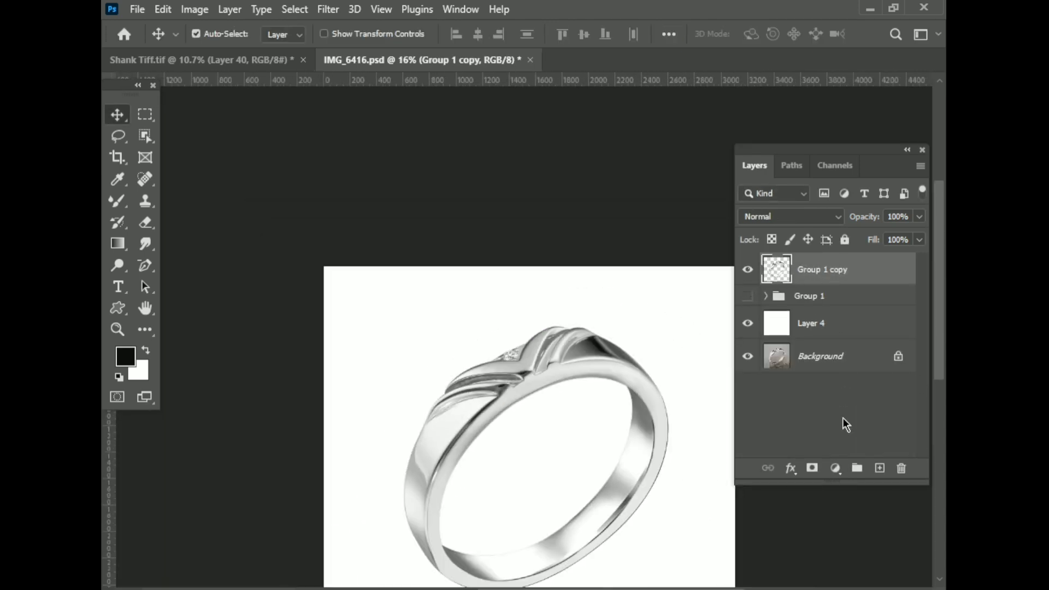
- Add a Curves 1 layer with a raised brightening point and an inverted mask
left_click(835, 468)
left_click(850, 264)
left_click_drag(783, 315, 783, 298)
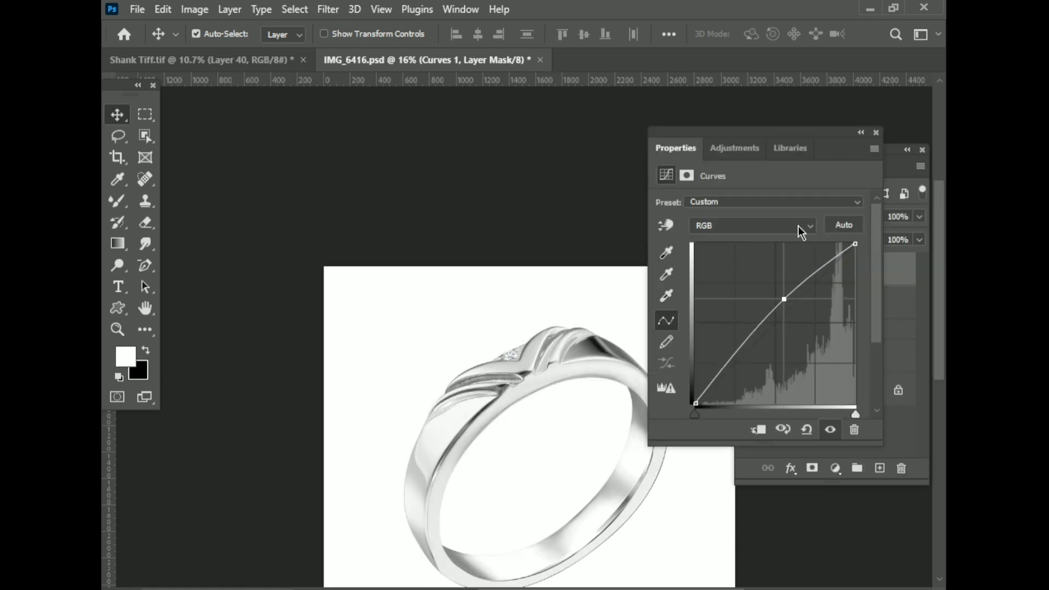
left_click(876, 132)
key("ctrl+i")
- Paint white on the Curves mask along the band, then merge it into Group 1 copy
key("b")
scroll(486, 311, "up", 3)
scroll(486, 311, "up", 2)
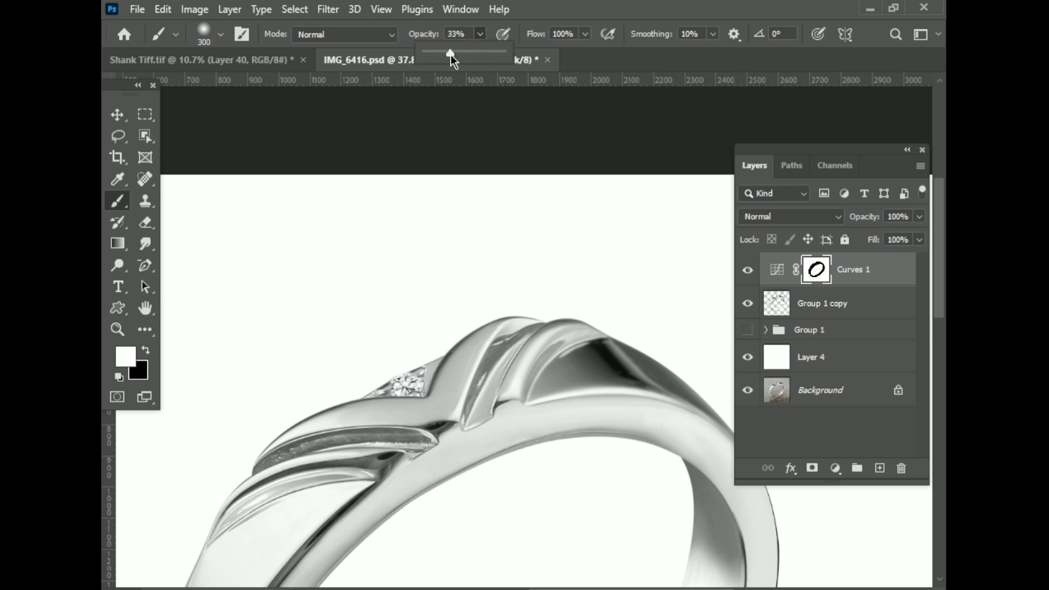
key("bracketright")
key("bracketright")
scroll(539, 342, "down", 2)
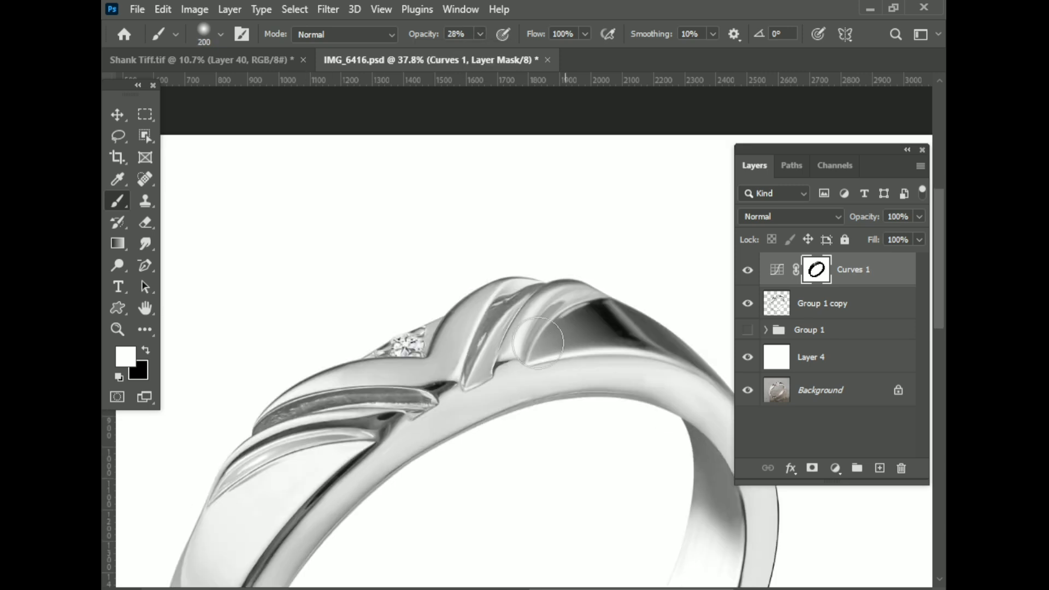
scroll(412, 402, "down", 5)
scroll(325, 282, "down", 3)
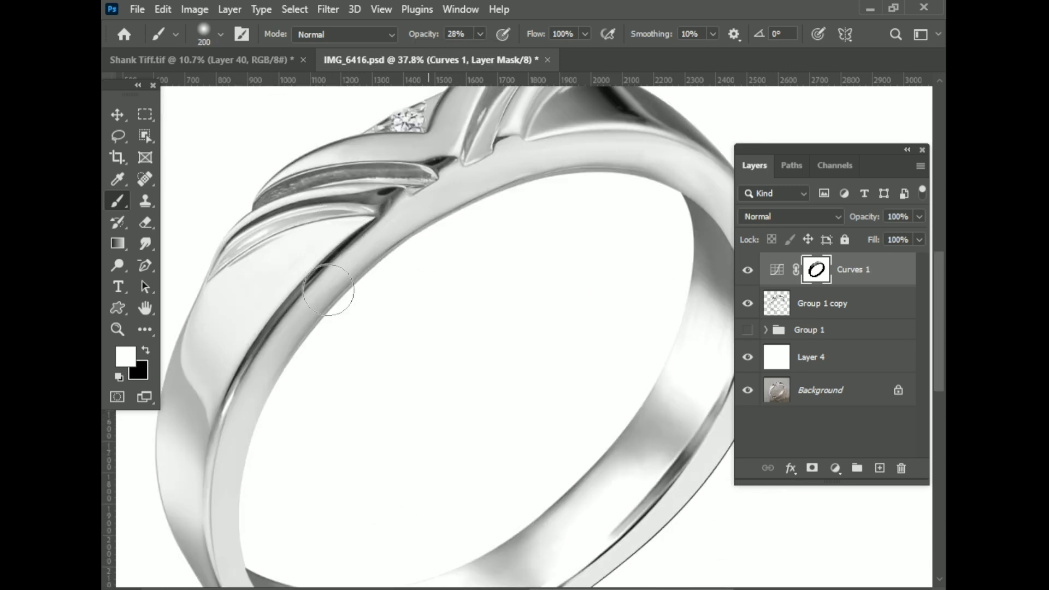
scroll(272, 506, "down", 4)
scroll(481, 253, "up", 8)
key("bracketright")
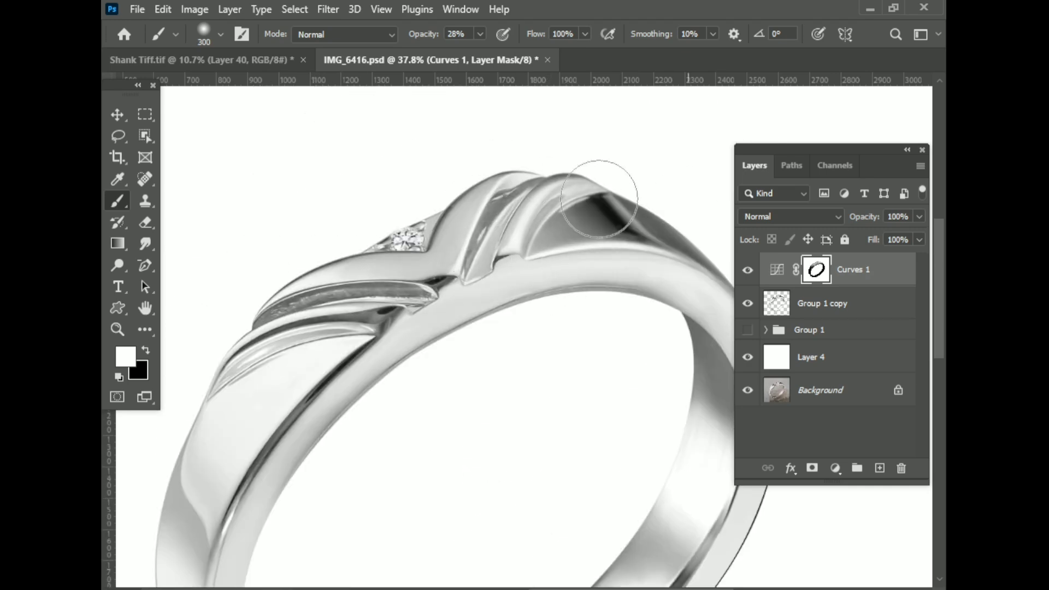
scroll(522, 276, "down", 4)
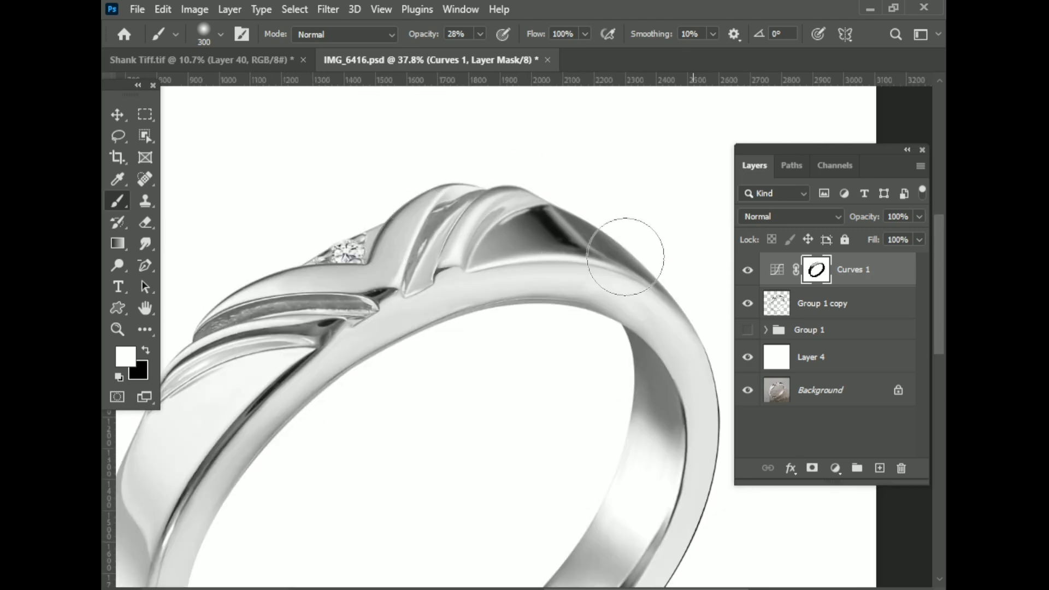
scroll(613, 246, "right", 3)
left_click(820, 303, "shift")
key("ctrl+e")
- Draw a pen path around the dark patch under the ring's top ridge
key("p")
key("x")
scroll(428, 311, "up", 5)
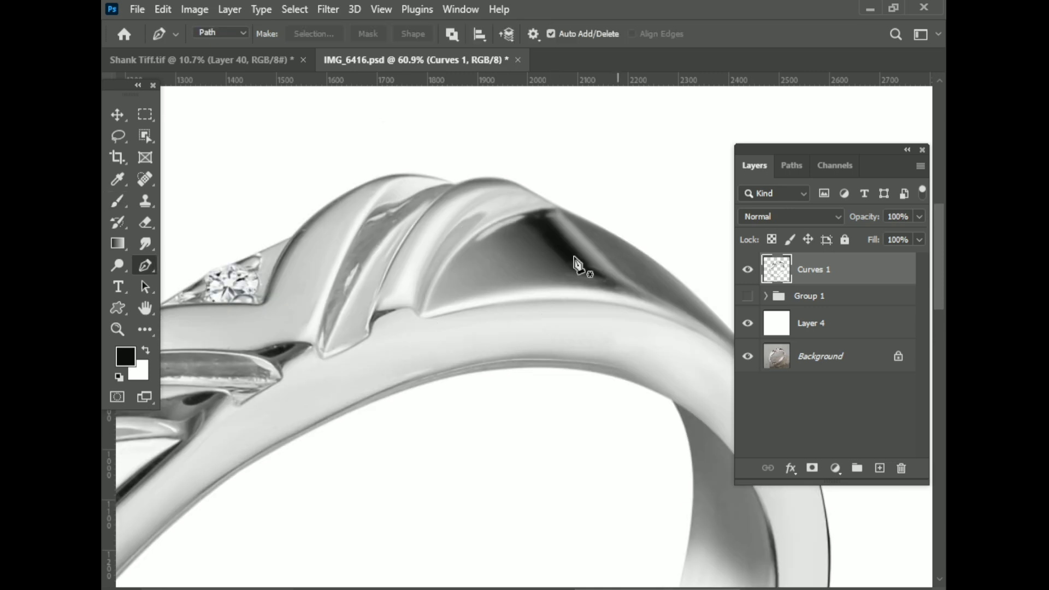
scroll(580, 329, "down", 3)
scroll(497, 215, "up", 3)
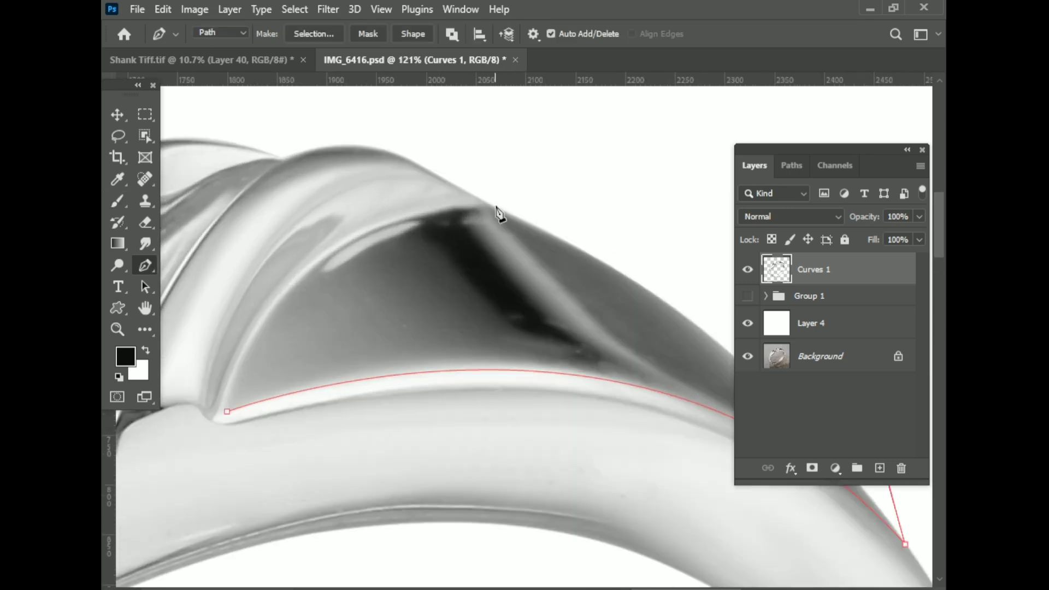
left_click_drag(497, 215, 746, 203)
scroll(222, 503, "down", 3)
scroll(327, 404, "down", 2)
scroll(334, 401, "down", 2)
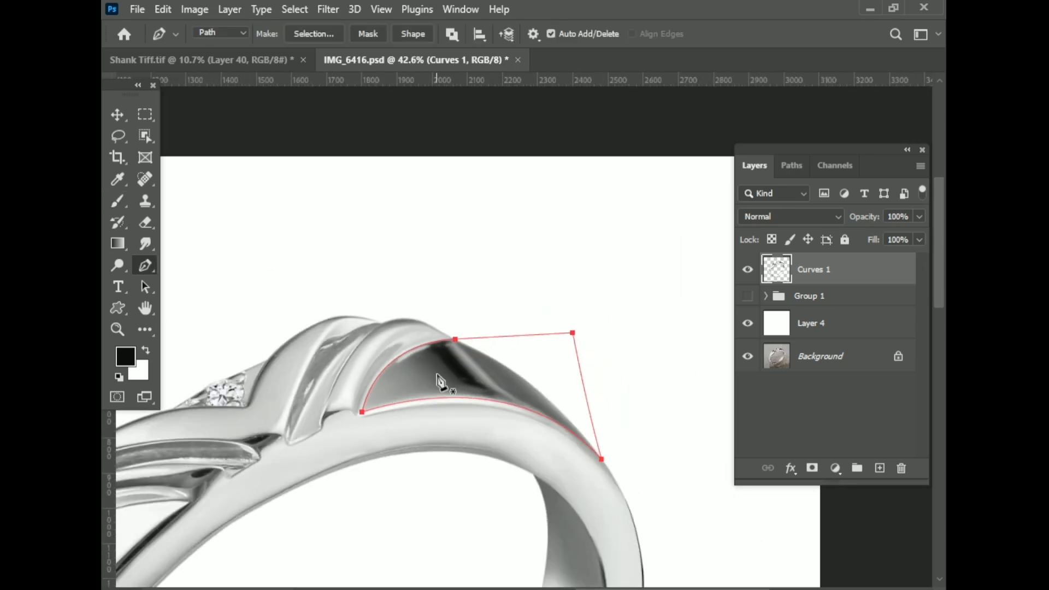
- Make a 1-pixel feathered selection from the path and add new Layer 11
right_click(437, 380)
left_click(513, 86)
type("1")
key("Return")
key("ctrl+shift+alt+n")
- Paint soft grey over the dark ridge with the Brush, sampling lighter greys from the ring
right_click(126, 210)
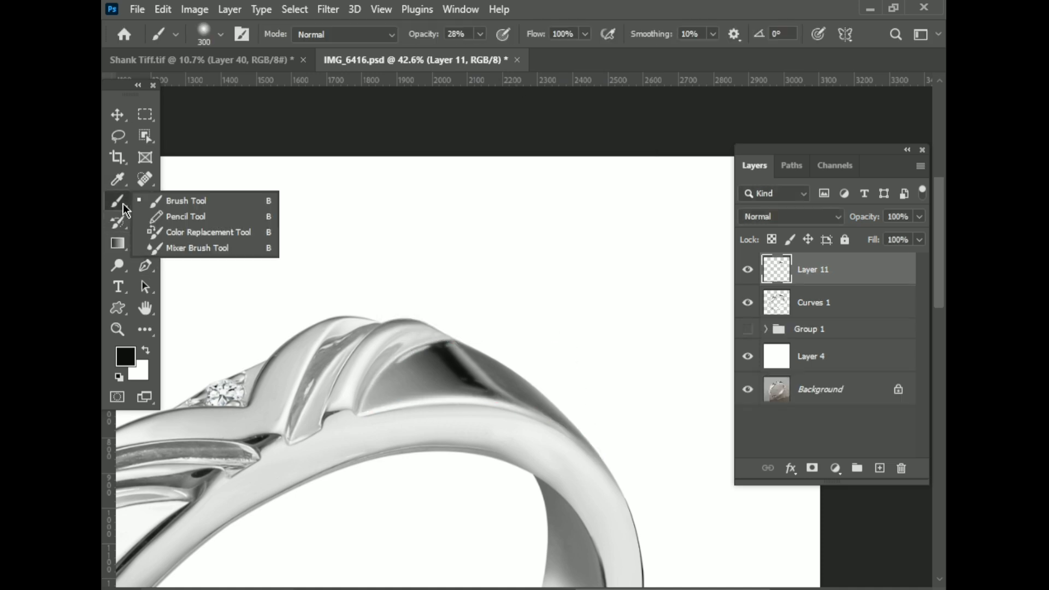
left_click(185, 200)
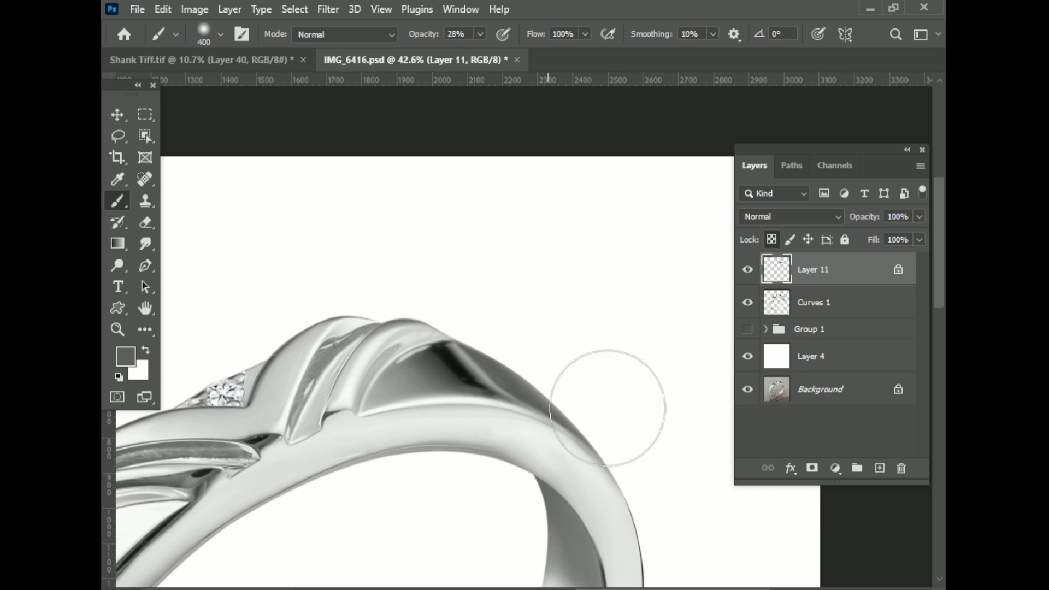
mouse_move(413, 340)
left_mouse_down()
mouse_move(469, 344)
mouse_move(492, 429)
left_mouse_up()
right_click(468, 344)
key("Return")
left_click(436, 328, "alt")
left_click(399, 382, "alt")
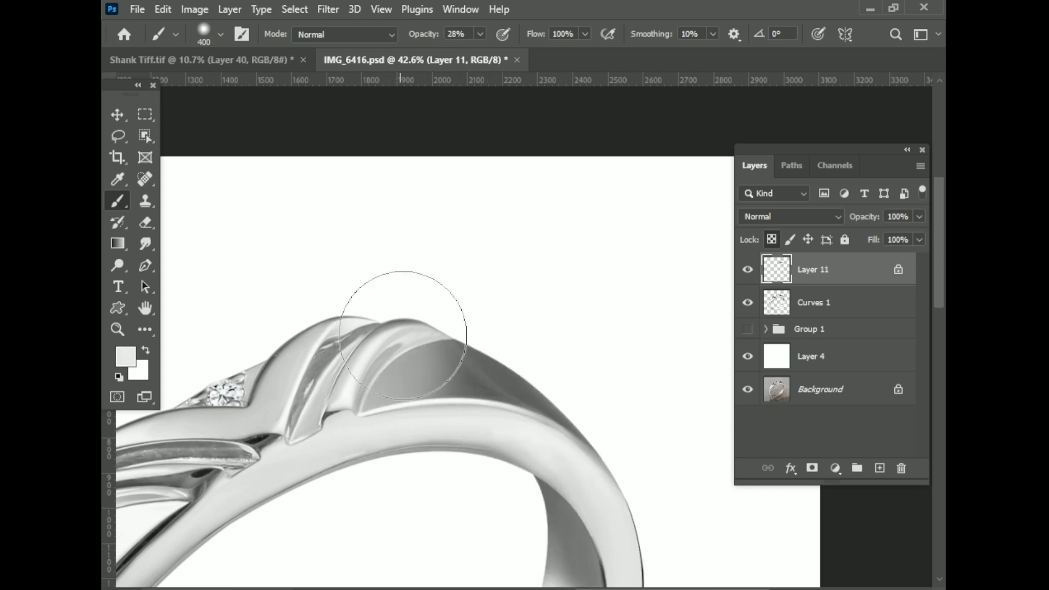
scroll(403, 335, "down", 3)
scroll(534, 428, "down", 2)
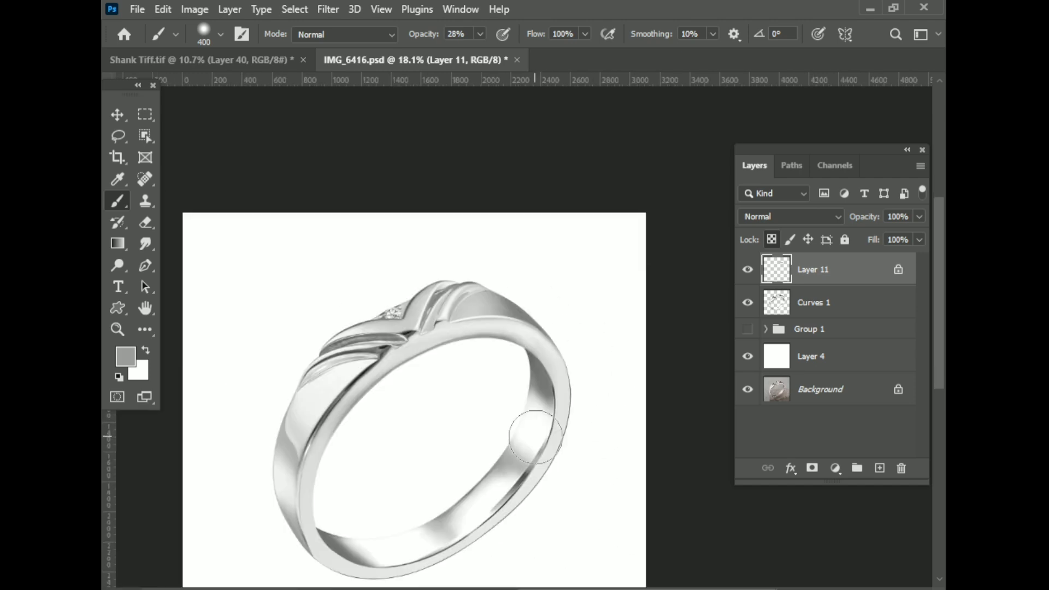
- Inspect the 28%-opacity grey highlights on Layer 11 across the band
scroll(506, 462, "up", 3)
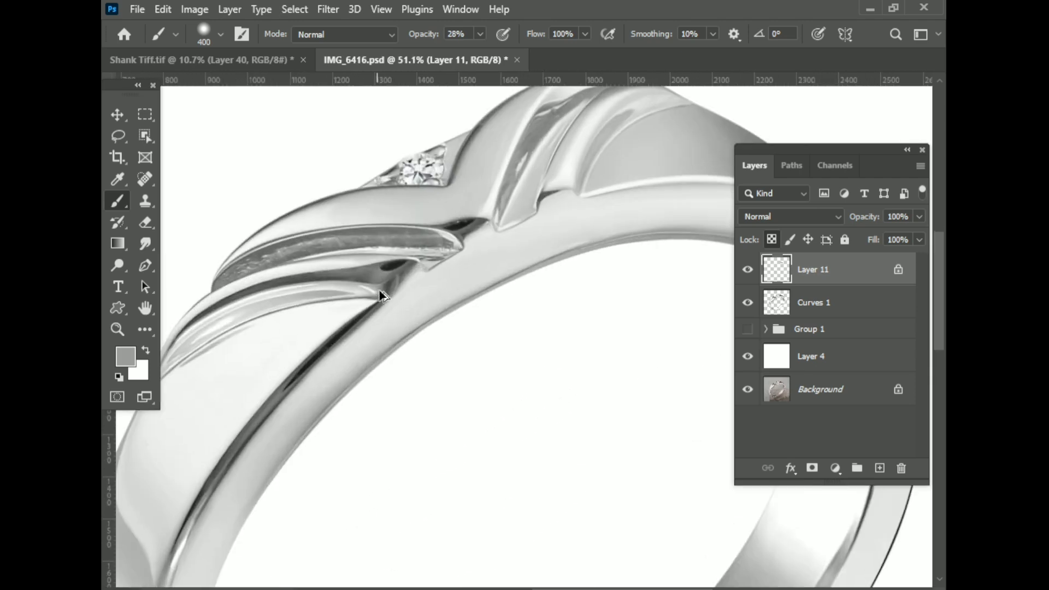
scroll(437, 328, "down", 1)
scroll(410, 293, "down", 2)
scroll(410, 293, "up", 1)
scroll(414, 312, "up", 1)
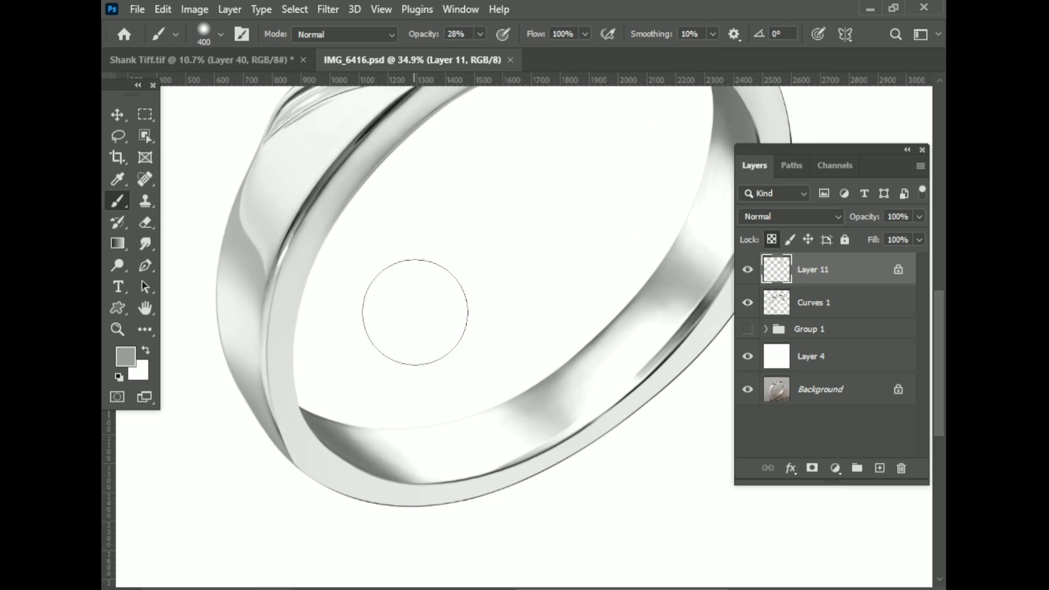
scroll(319, 352, "down", 3)
key("v")
scroll(508, 355, "up", 5)
- Delete the Curves 1 adjustment layer
scroll(508, 355, "down", 5)
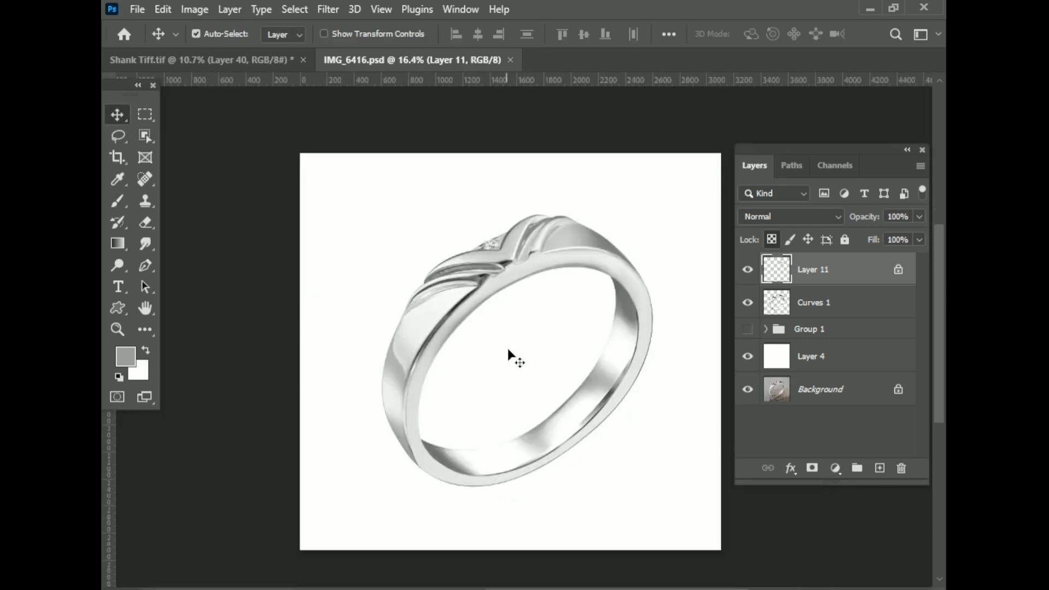
scroll(508, 355, "up", 1)
left_click(819, 304)
key("Delete")
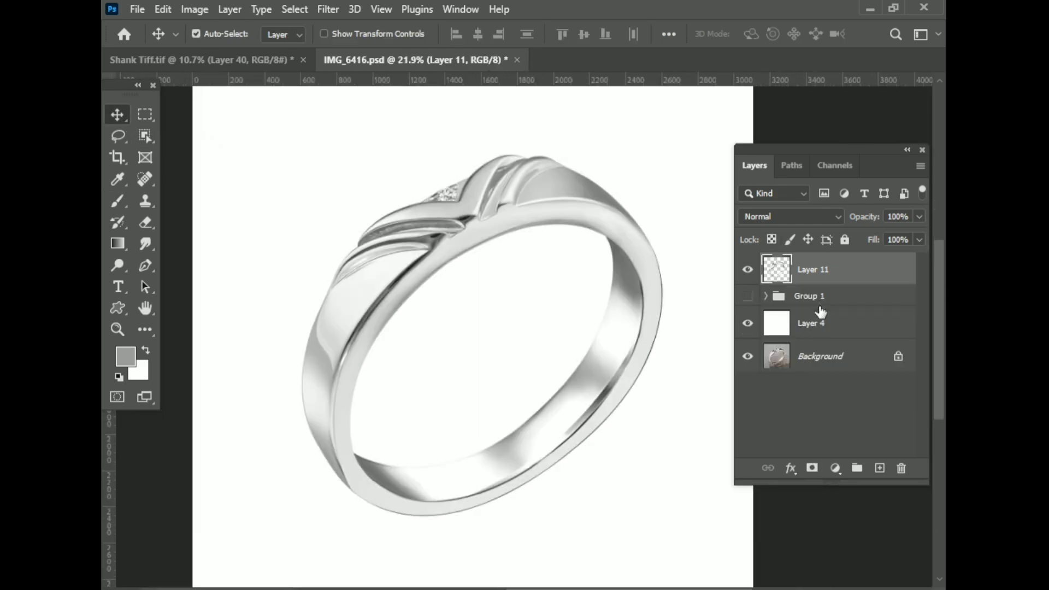
- Bring the soft shadow layer from Shank Tiff into IMG_6416
key("ctrl+Tab")
scroll(620, 473, "down", 2)
right_click(445, 363)
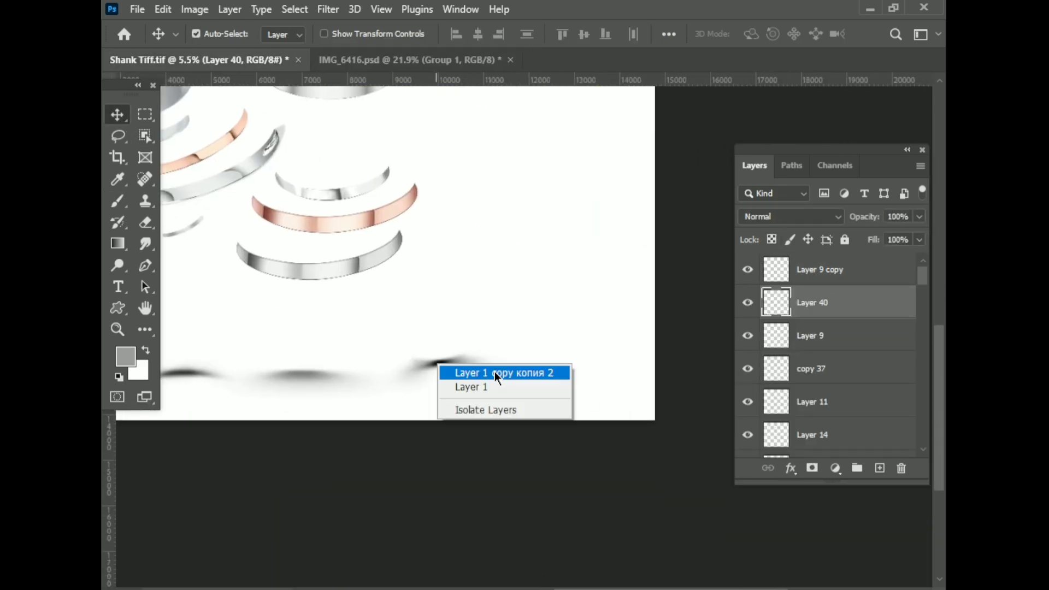
left_click(499, 371)
mouse_move(480, 60)
left_mouse_down()
mouse_move(519, 461)
mouse_move(403, 526)
mouse_move(482, 498)
left_mouse_up()
- Rotate, shrink and position the shadow beneath the ring's lower band
key("ctrl+t")
left_click_drag(654, 394, 647, 437)
left_click_drag(520, 530, 526, 524)
scroll(644, 546, "up", 1)
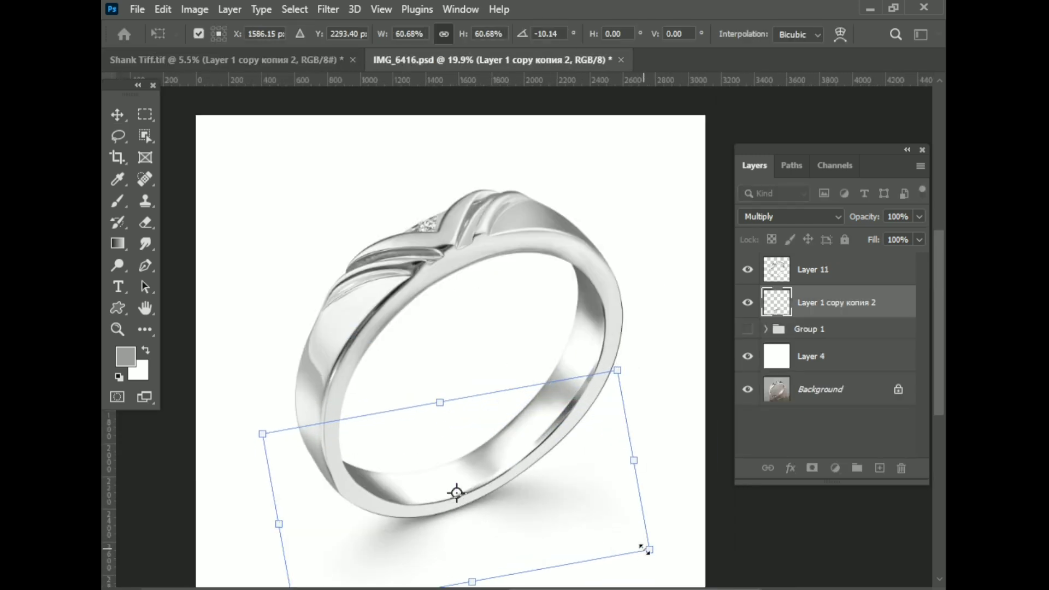
left_click_drag(457, 491, 490, 517)
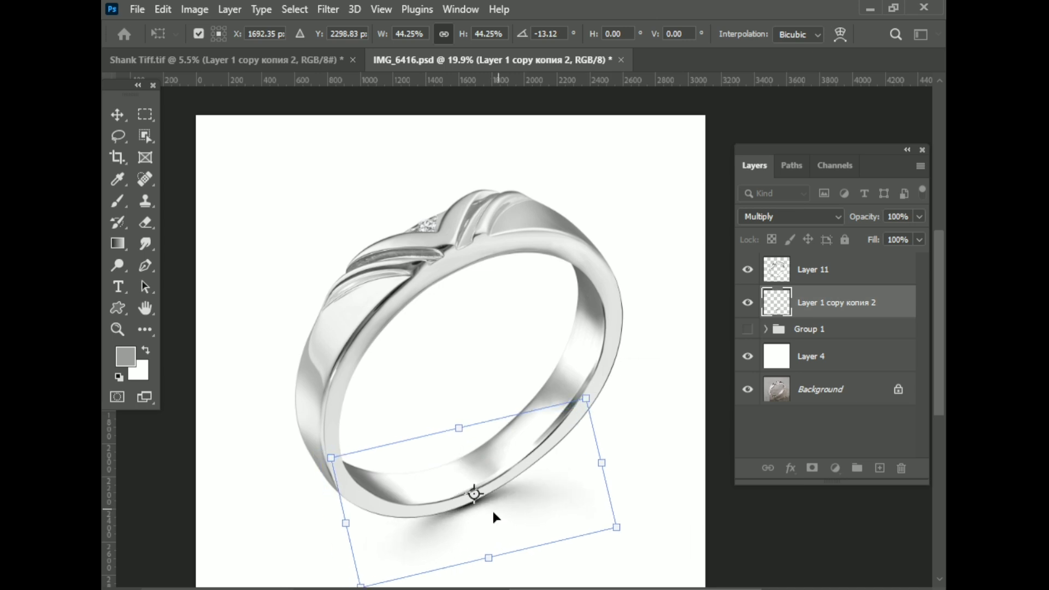
key("Return")
scroll(480, 478, "down", 1)
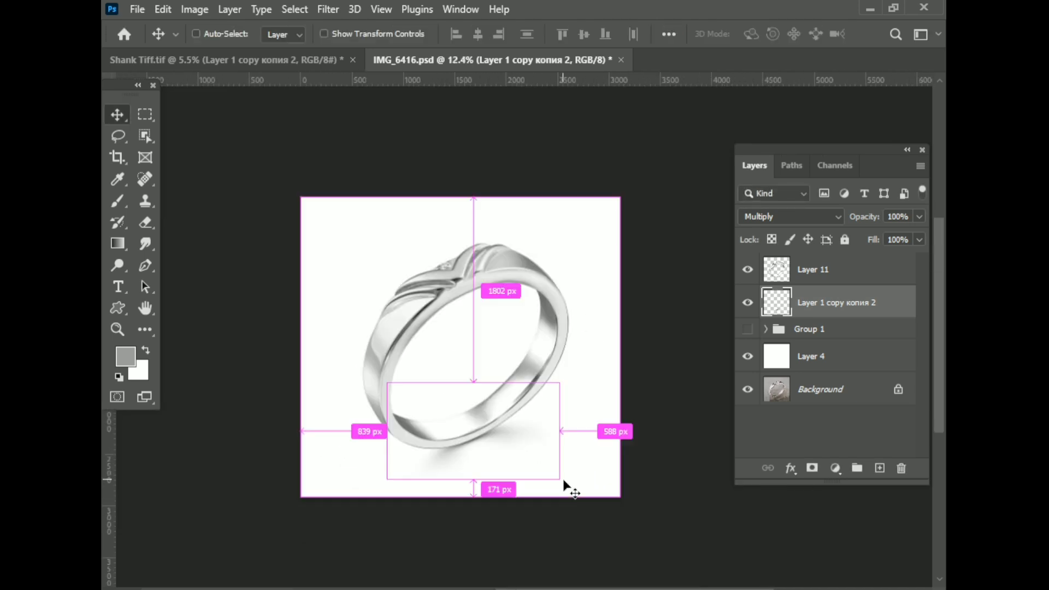
scroll(682, 435, "up", 1)
scroll(574, 334, "up", 5)
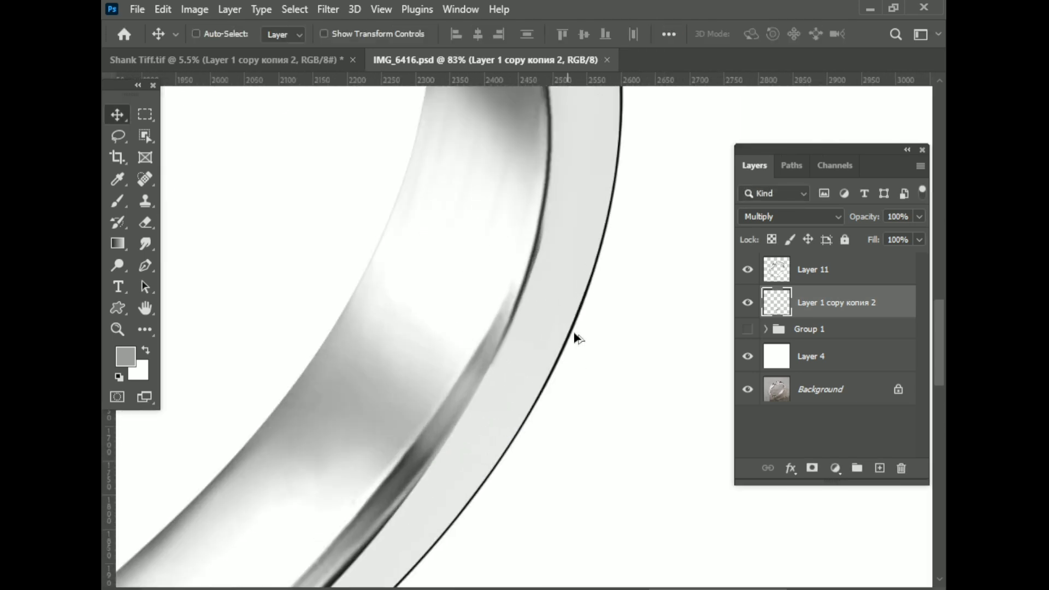
scroll(578, 346, "down", 1)
scroll(583, 351, "down", 4)
key("ctrl")
key("alt+Tab")
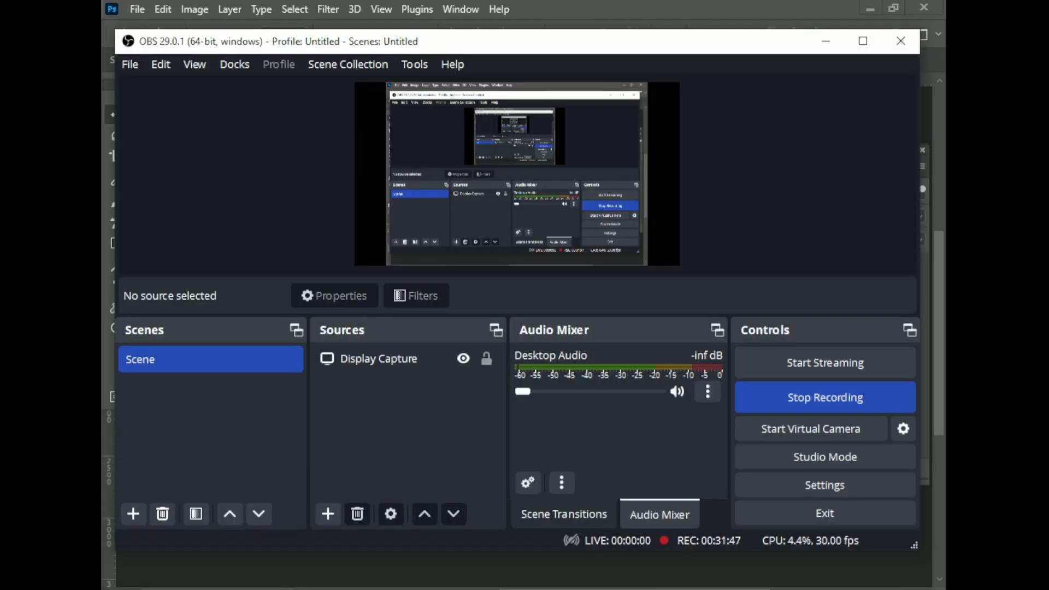
- Select Layer 11 copy, briefly hiding and showing it to compare
scroll(470, 374, "up", 3)
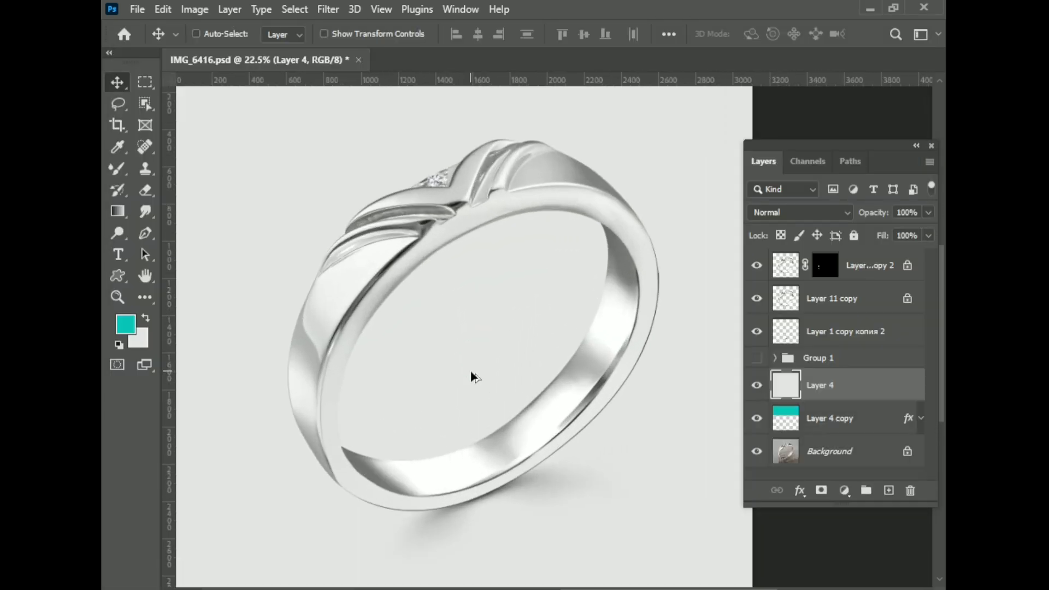
scroll(470, 374, "down", 2)
left_click(825, 298)
left_click(765, 333)
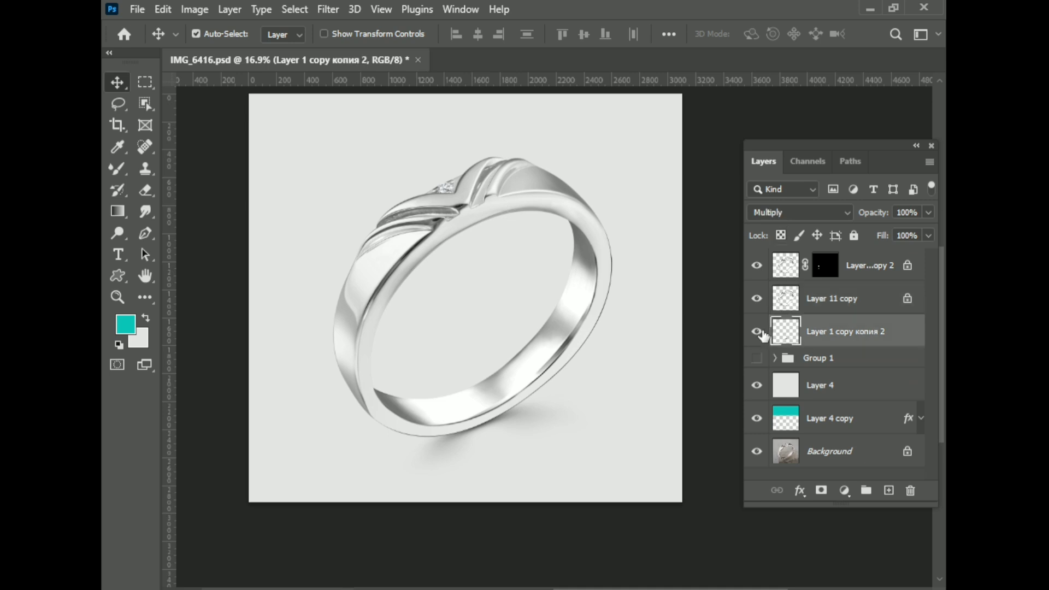
left_click(757, 298)
left_click(756, 298)
left_click(843, 299)
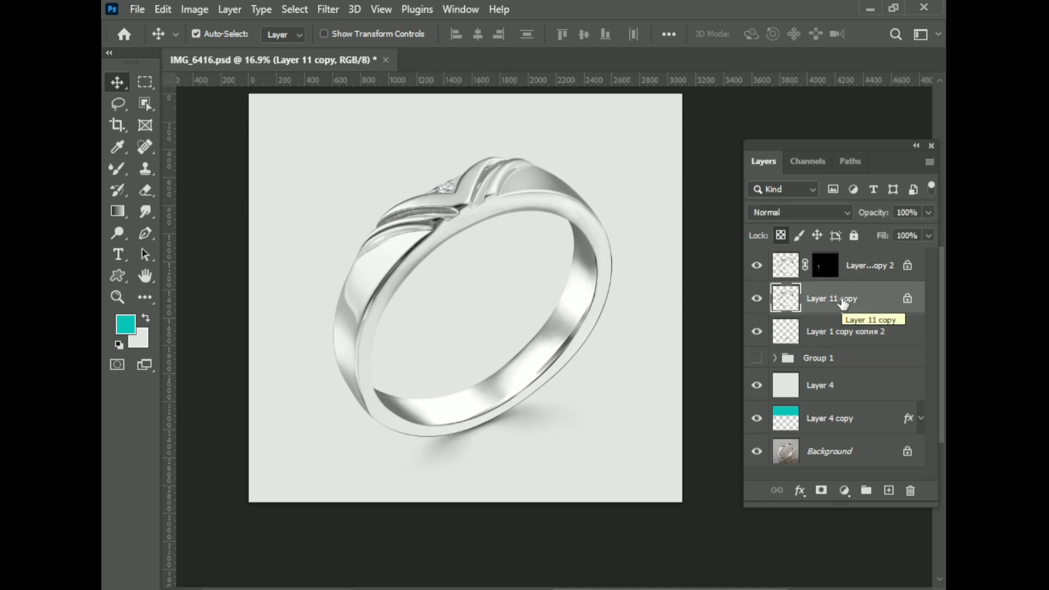
- Load Path 3 outlining the ring's inner band
left_click(851, 162)
left_click(815, 253)
scroll(546, 350, "up", 1)
key("p")
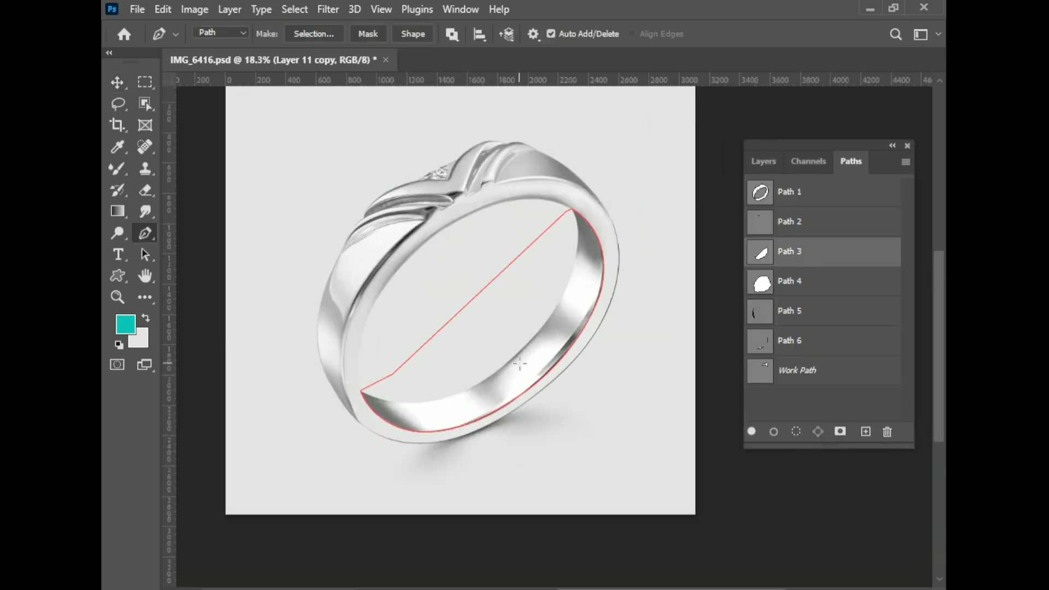
right_click(145, 233)
left_click(186, 230)
left_click(763, 161)
- Turn Path 3 into a 0.8 px feathered selection and copy it to a new layer
right_click(530, 368)
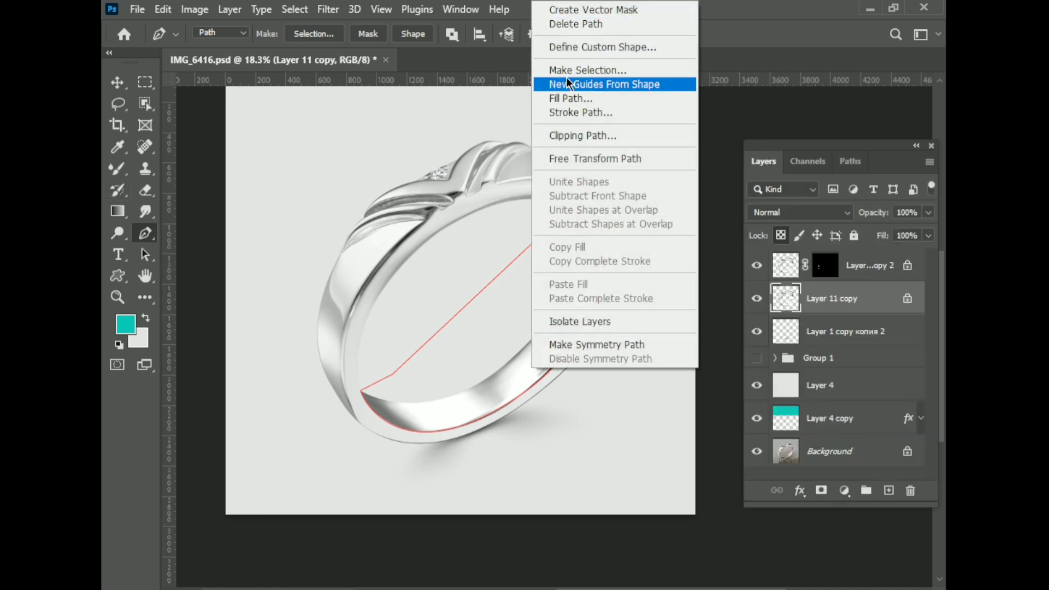
left_click(568, 70)
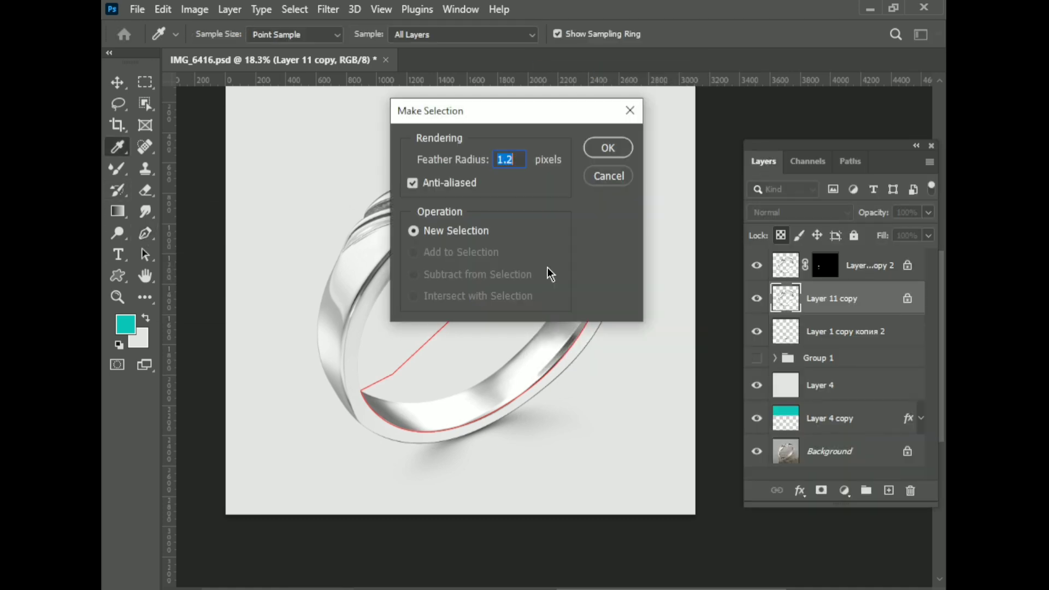
left_click(621, 152)
key("ctrl+j")
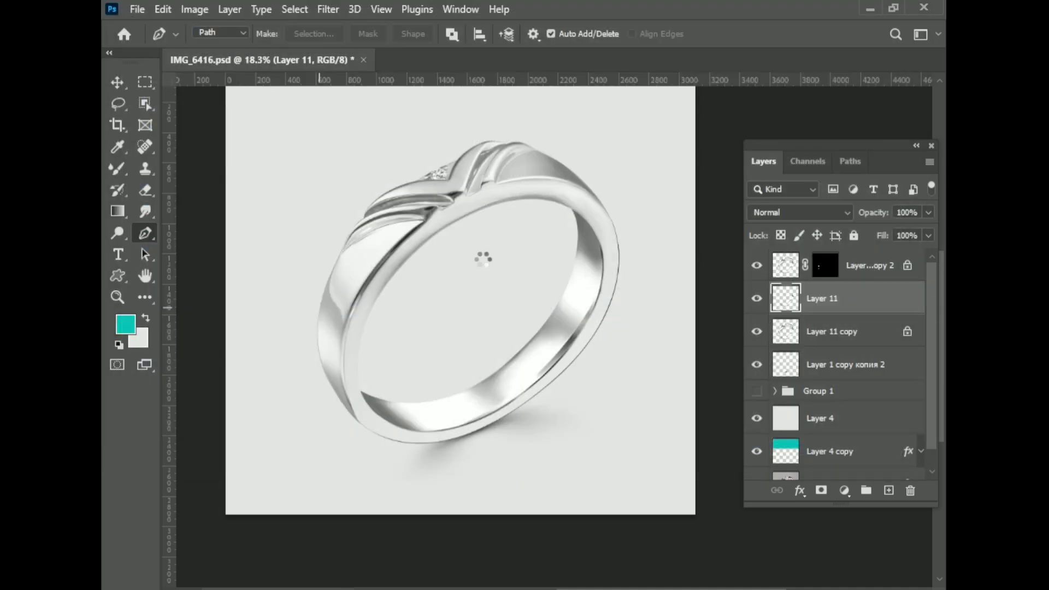
- Bring the lower silver shank piece from Shank Tiff.tif into IMG_6416.psd
key("v")
scroll(386, 321, "up", 3)
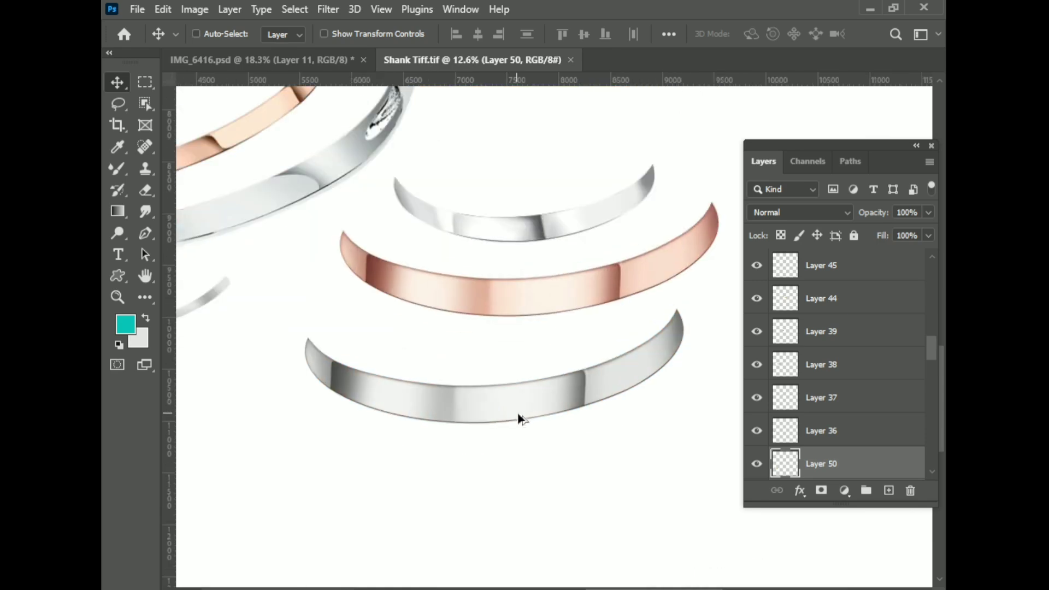
scroll(475, 382, "down", 3)
scroll(467, 350, "up", 5)
mouse_move(466, 339)
left_mouse_down()
mouse_move(439, 420)
mouse_move(459, 292)
mouse_move(426, 365)
mouse_move(303, 82)
mouse_move(408, 417)
left_mouse_up()
- Scale, rotate and position the shank over the ring's band, ending at about 6 degrees
key("ctrl+t")
mouse_move(714, 300)
left_mouse_down()
mouse_move(553, 351)
mouse_move(574, 187)
left_mouse_up()
left_click_drag(547, 372, 537, 389)
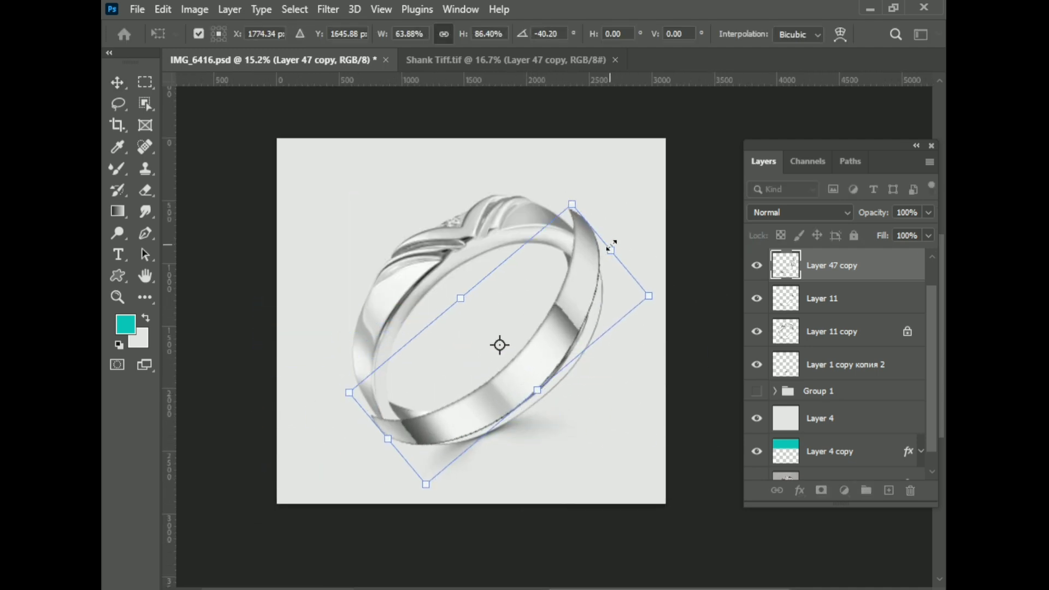
left_click_drag(611, 246, 551, 333)
left_click_drag(566, 192, 612, 177)
left_click_drag(541, 349, 526, 369)
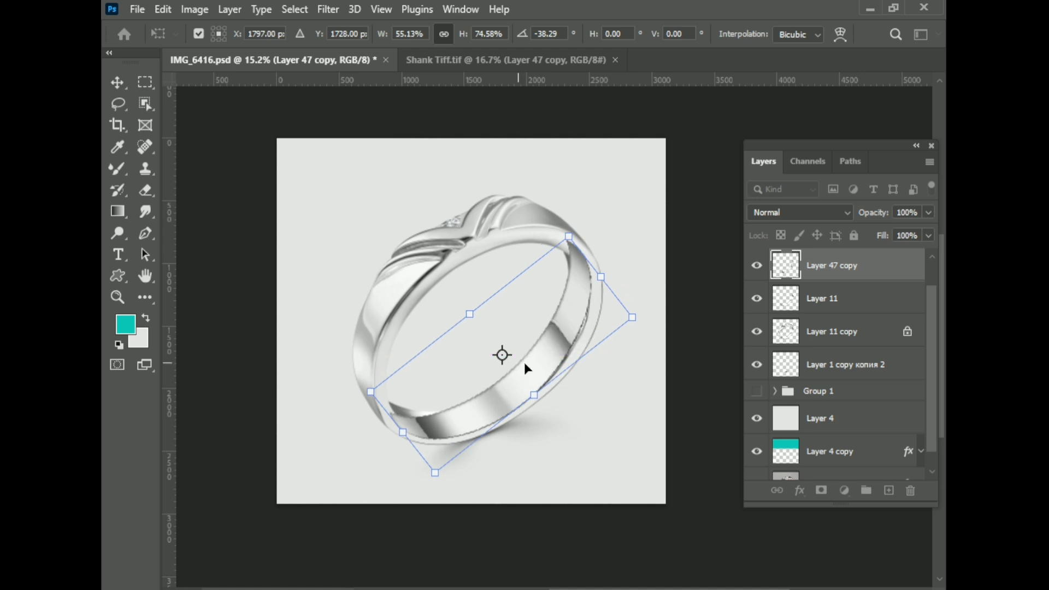
key("Return")
key("ctrl+t")
mouse_move(617, 257)
left_mouse_down()
mouse_move(644, 227)
mouse_move(593, 252)
left_mouse_up()
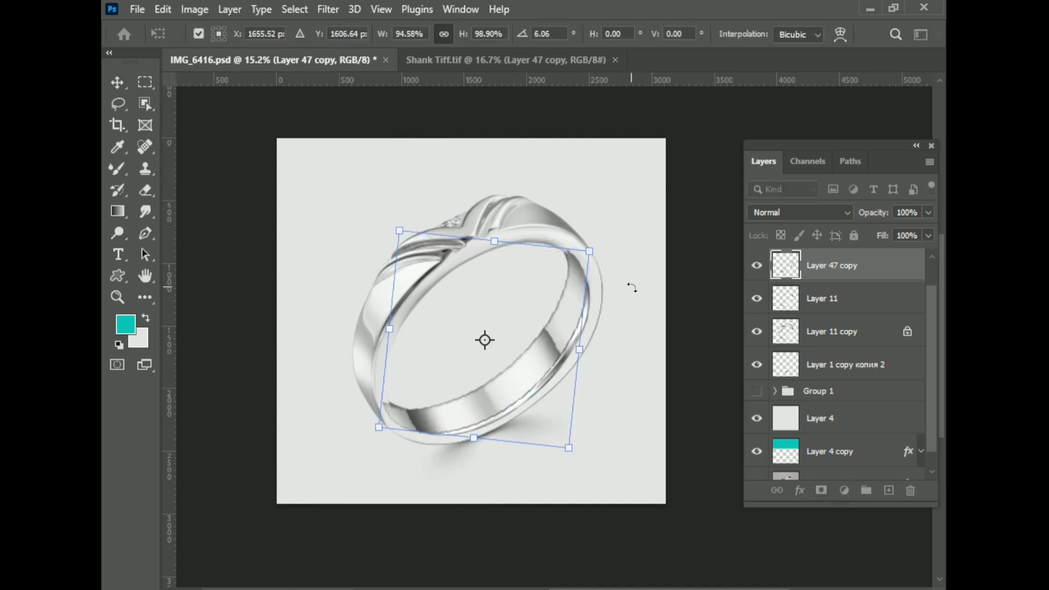
key("Return")
- Clip Layer 47 copy to the ring layer below as a clipping mask
right_click(847, 265)
left_click(691, 342)
scroll(510, 393, "up", 3)
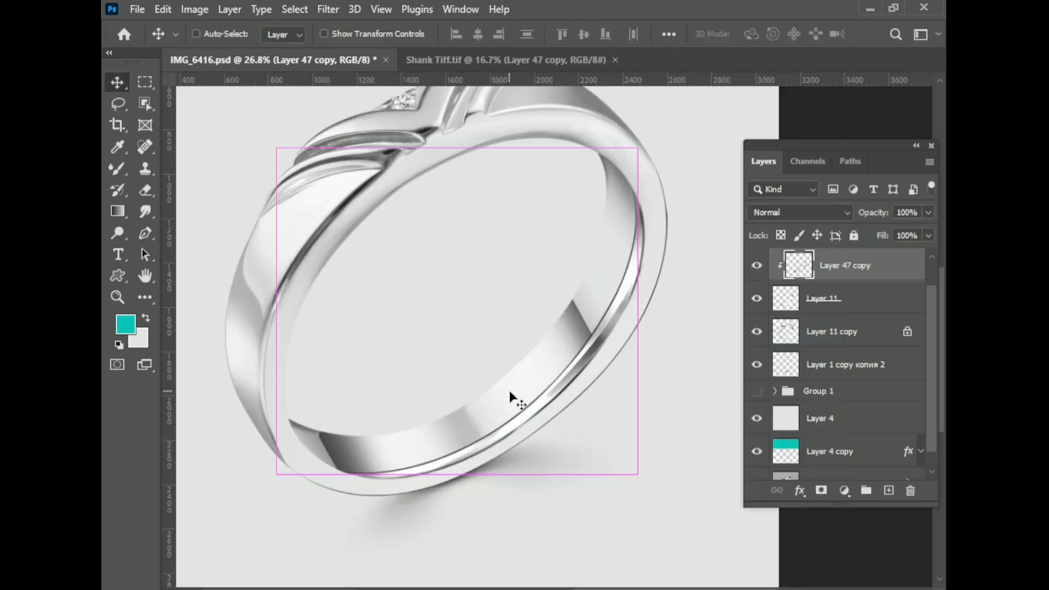
- Warp the shank, bending its bottom edge and bottom-right corner along the band
key("ctrl+t")
right_click(511, 399)
left_click(574, 145)
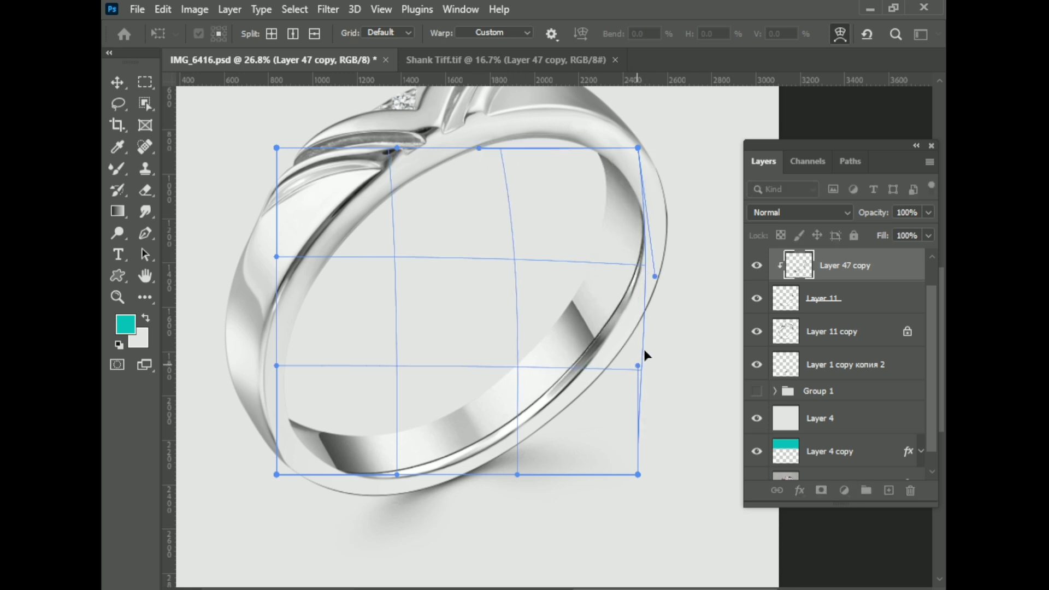
left_click_drag(419, 479, 448, 484)
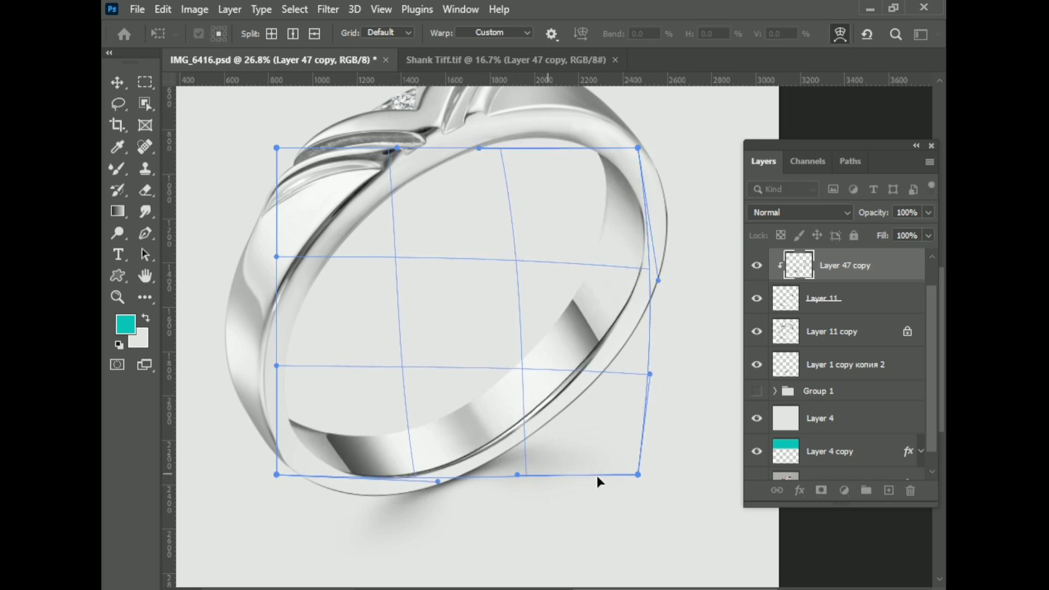
left_click_drag(638, 475, 664, 490)
- Pull the warp's bottom-left corner onto the band's edge and commit the warp
scroll(617, 371, "up", 3)
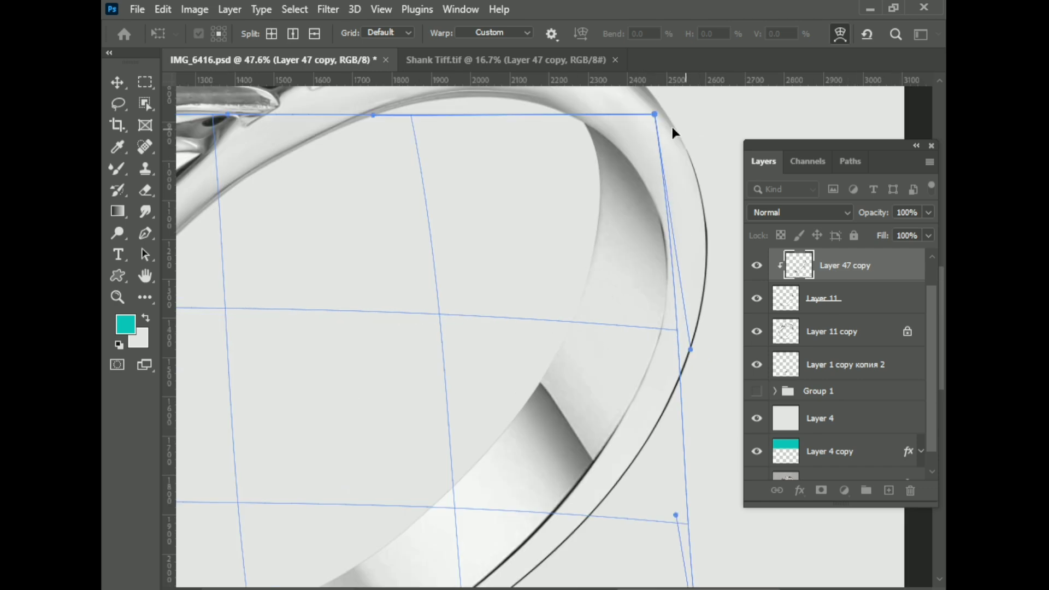
left_click_drag(657, 117, 653, 106)
scroll(697, 300, "down", 2)
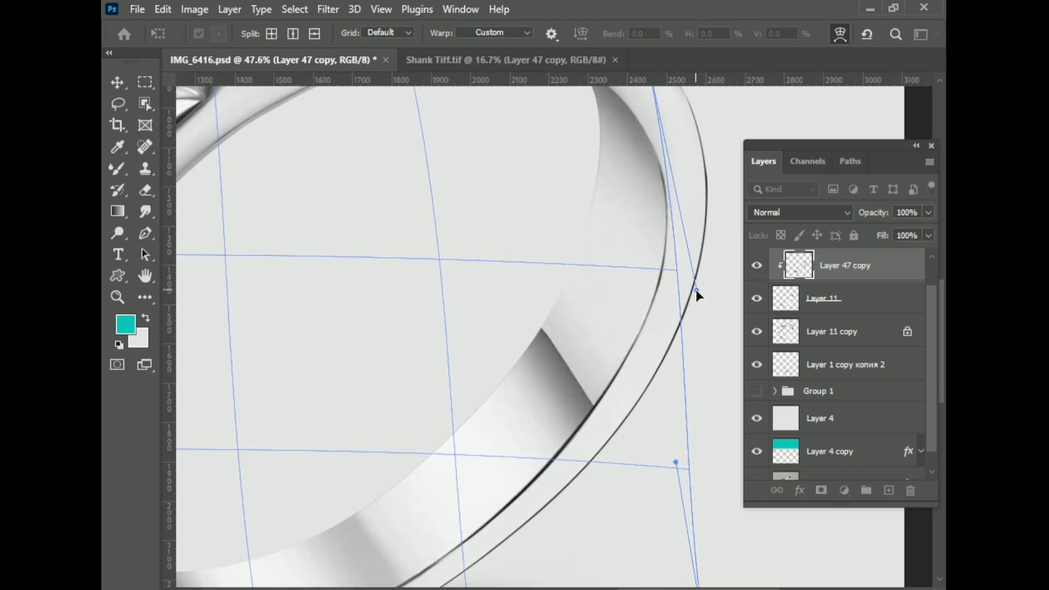
scroll(546, 382, "left", 5)
left_click_drag(344, 502, 363, 498)
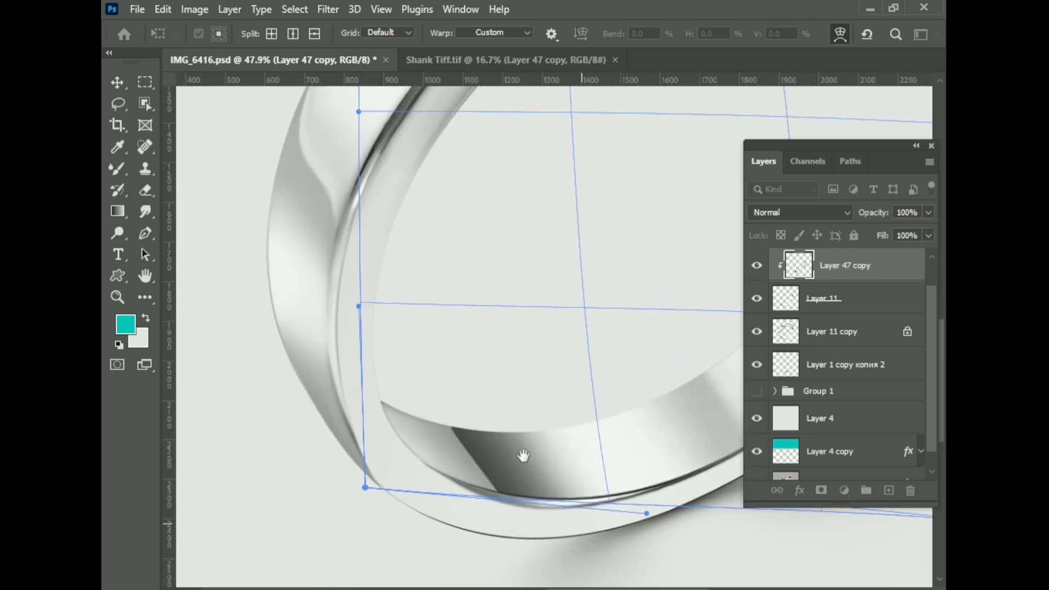
mouse_move(523, 455)
left_mouse_down()
mouse_move(588, 409)
mouse_move(550, 437)
left_mouse_up()
scroll(677, 217, "down", 1)
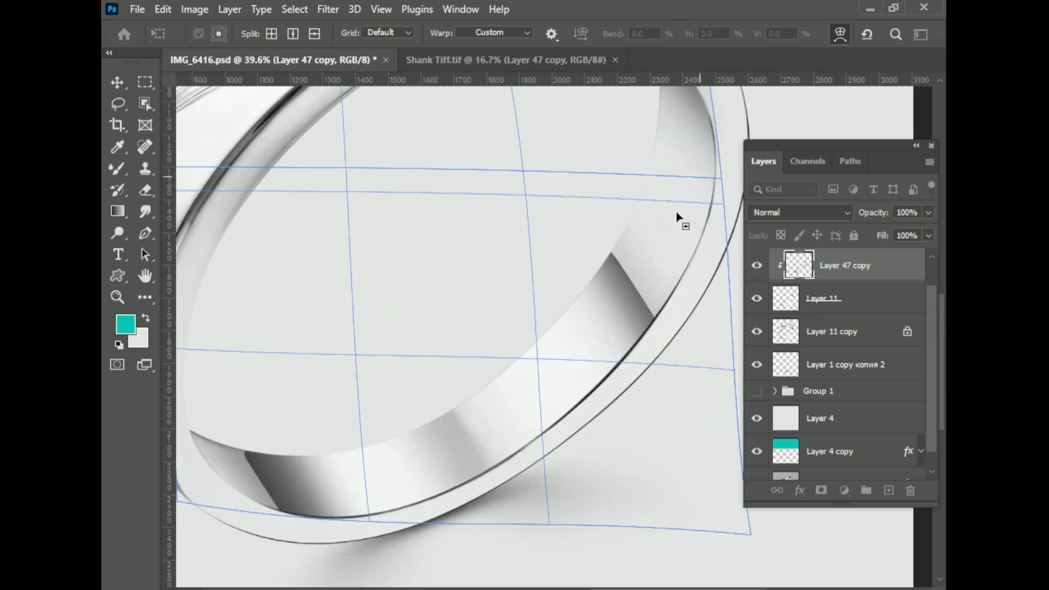
scroll(677, 218, "up", 3)
scroll(667, 175, "up", 2)
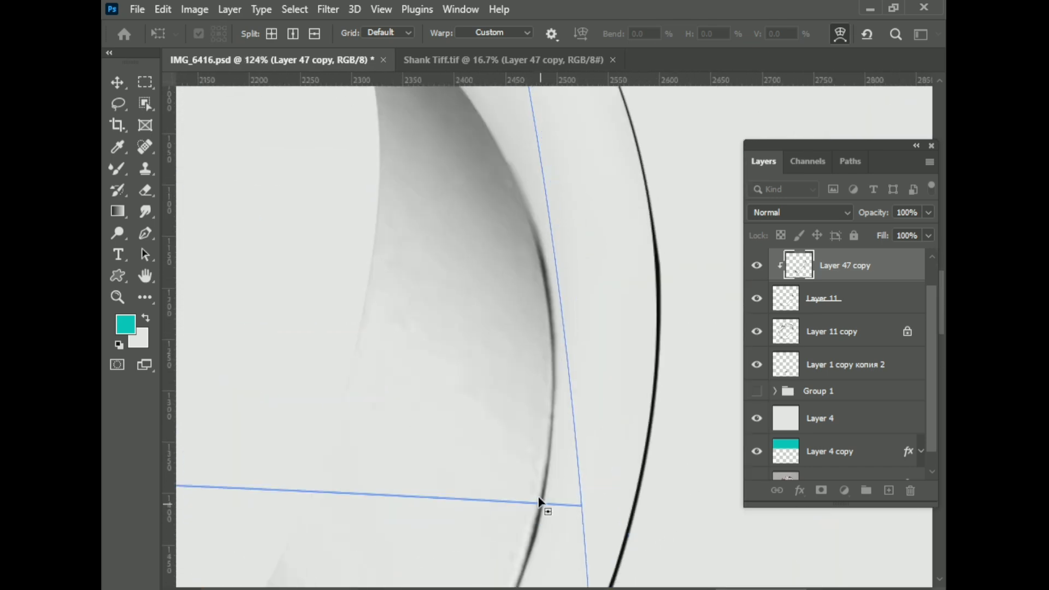
key("ctrl+0")
key("Return")
- Apply a second warp, pulling the inner grid point down-left to follow the curve
key("ctrl+t")
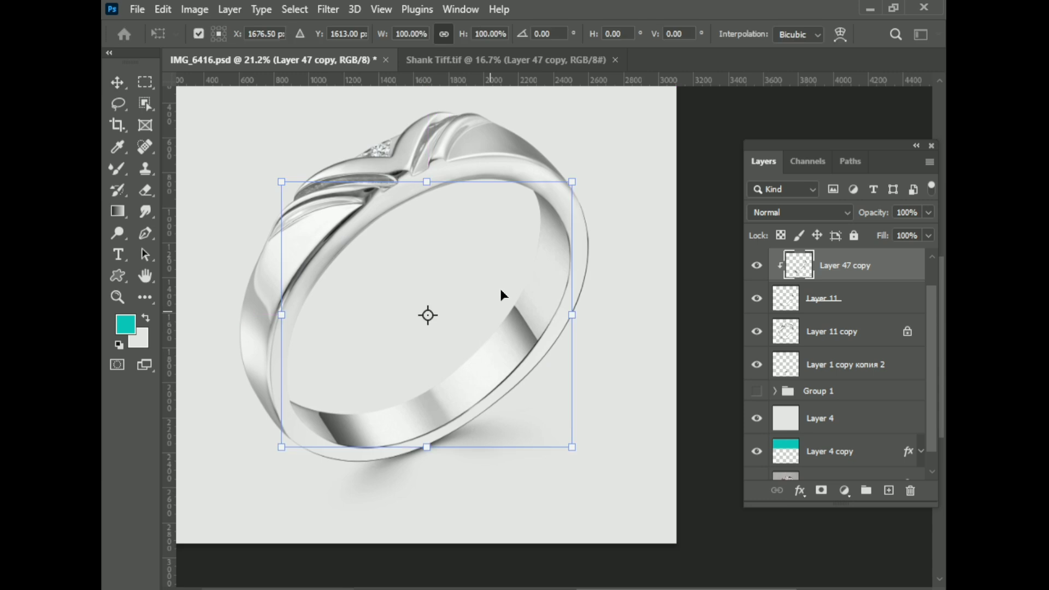
right_click(537, 293)
left_click(562, 363)
left_click_drag(472, 266, 466, 285)
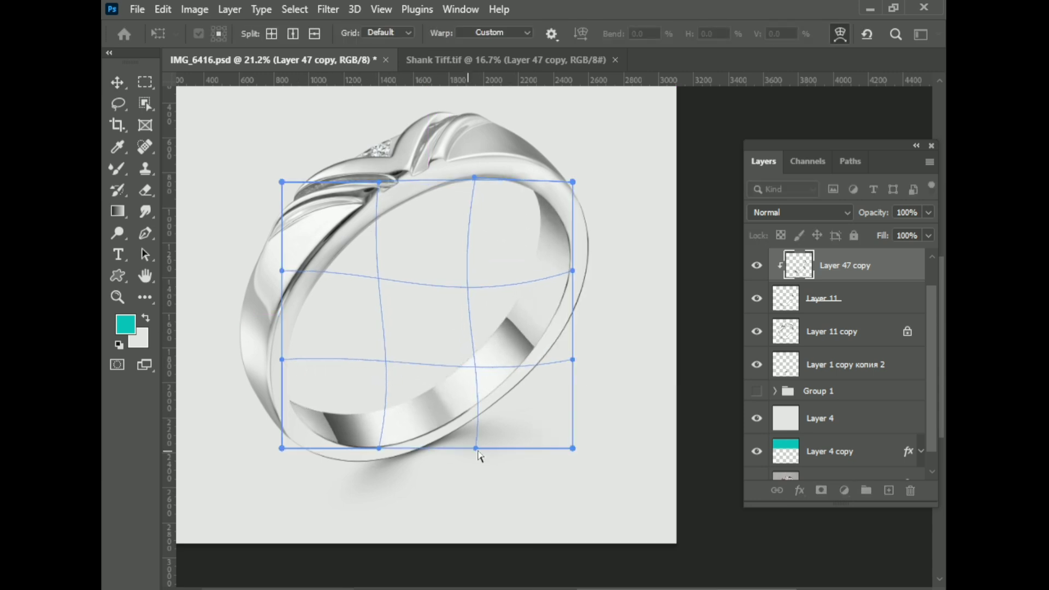
key("Return")
scroll(433, 428, "up", 5)
scroll(395, 379, "down", 6)
- Fill Layer 4 with white as the new backdrop and save the document
left_click(907, 419)
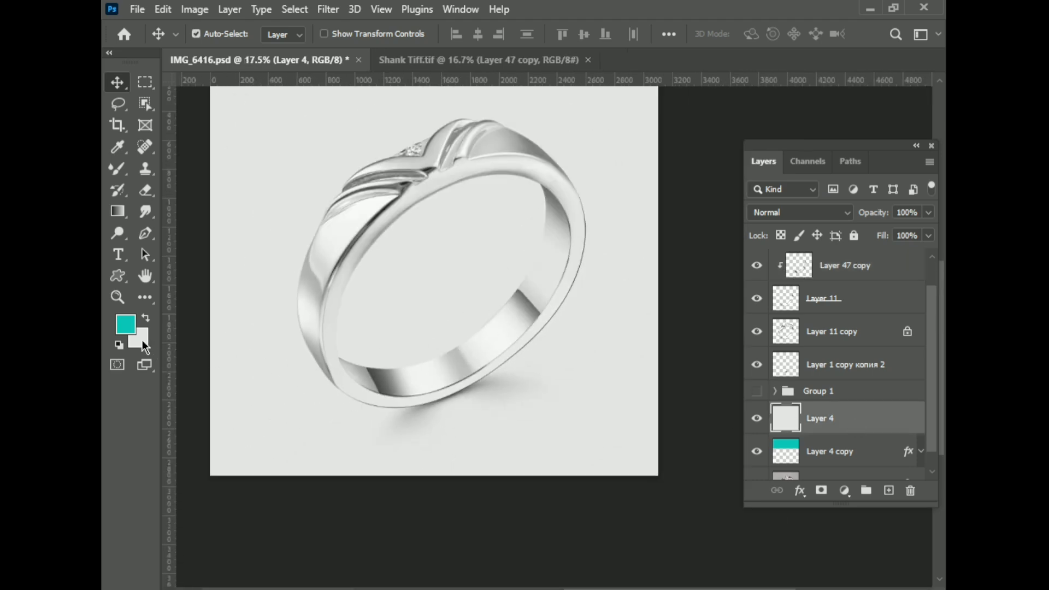
left_click(143, 346)
left_click(904, 232)
key("ctrl+BackSpace")
scroll(421, 271, "down", 1)
key("ctrl+s")
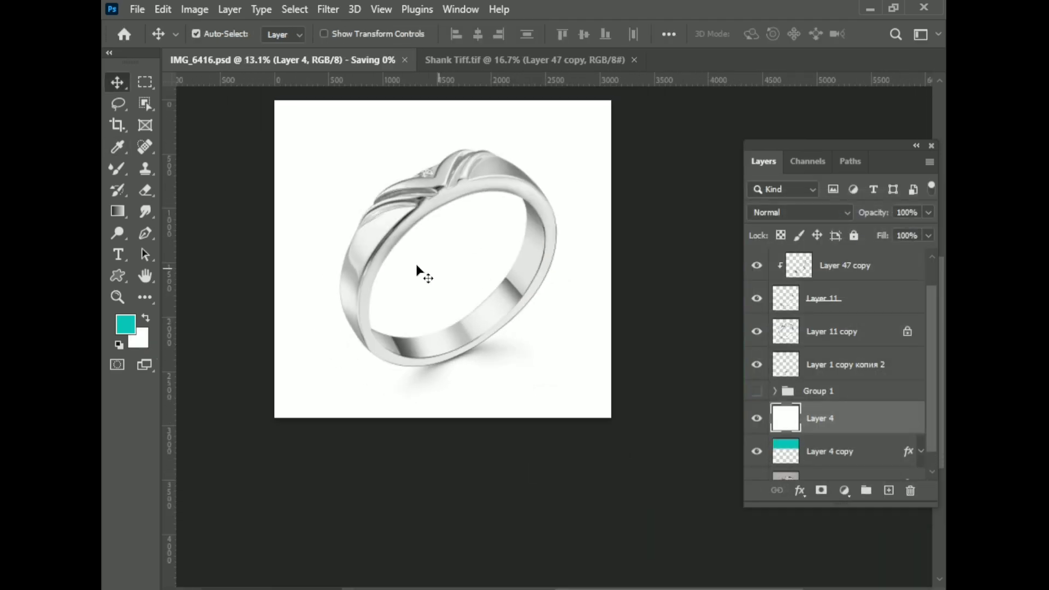
- Hide and re-show Layer 11 to compare the ring
scroll(417, 267, "up", 3)
scroll(381, 385, "down", 2)
scroll(419, 377, "up", 3)
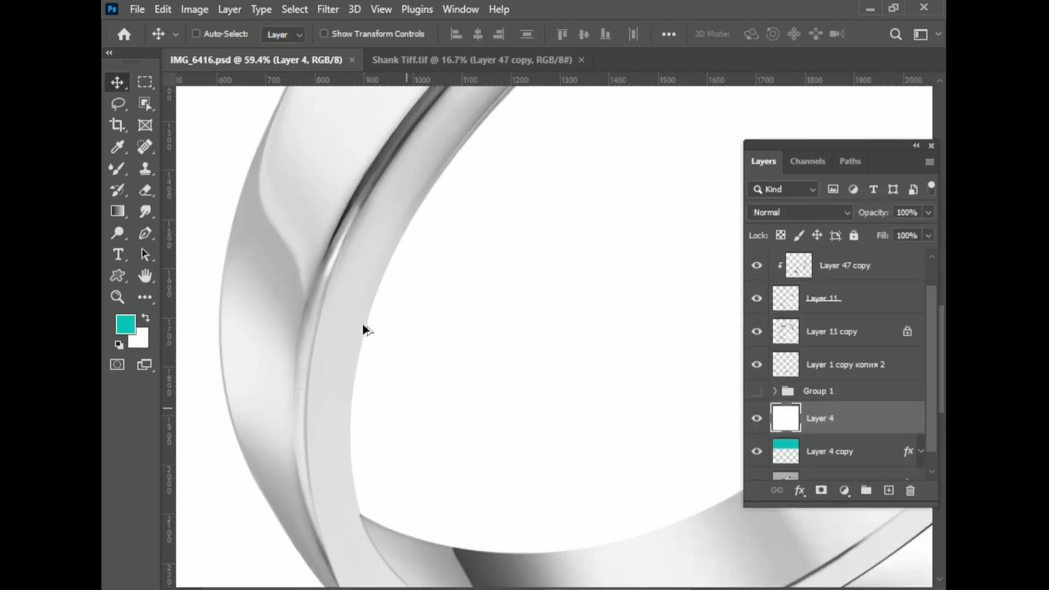
scroll(362, 328, "down", 2)
scroll(847, 355, "up", 1)
left_click(841, 331)
left_click(756, 332)
left_click(757, 366)
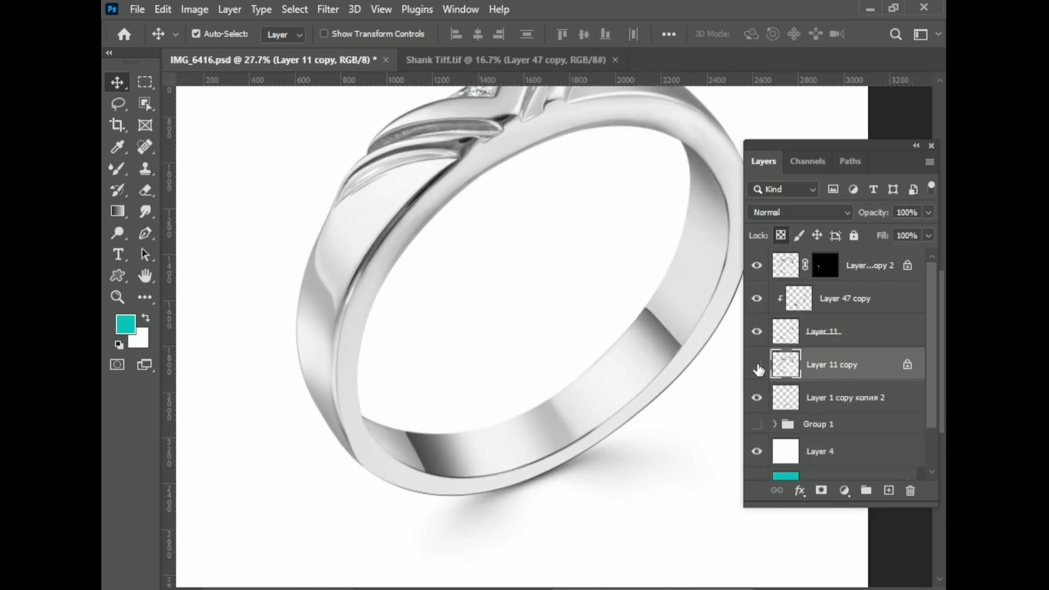
scroll(393, 444, "down", 2)
scroll(424, 461, "up", 4)
scroll(461, 424, "down", 2)
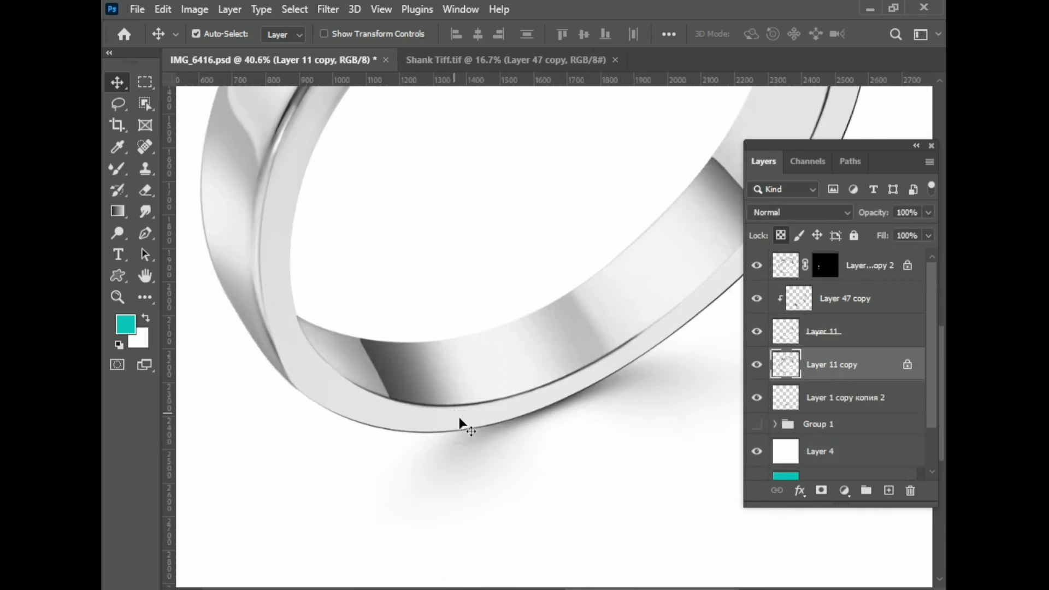
scroll(519, 375, "down", 2)
- Select Layer 11 copy and switch to the Pen tool
left_click(633, 325, "ctrl")
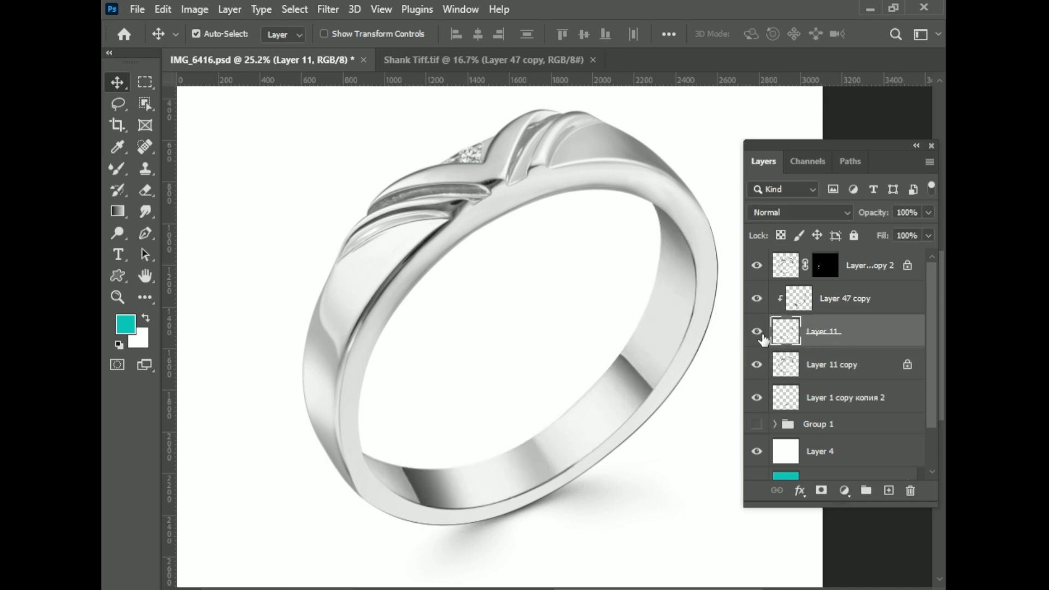
left_click(852, 365)
scroll(408, 370, "up", 5)
scroll(344, 391, "up", 3)
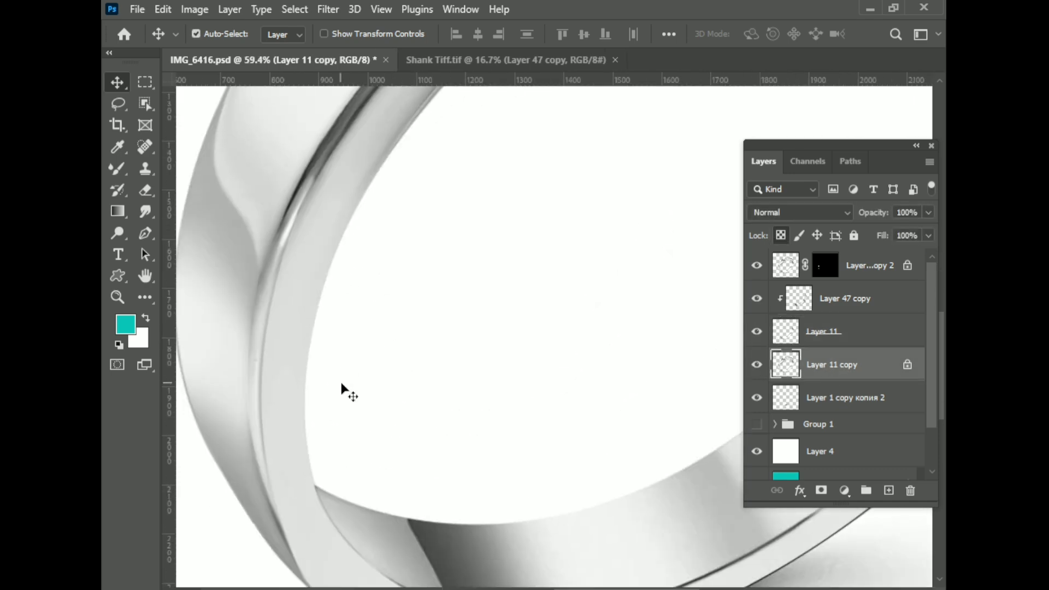
key("p")
scroll(298, 477, "up", 2)
- Trace a pen path along the ring's inner edge, starting at its inner corner
left_click(295, 454)
scroll(309, 322, "down", 3)
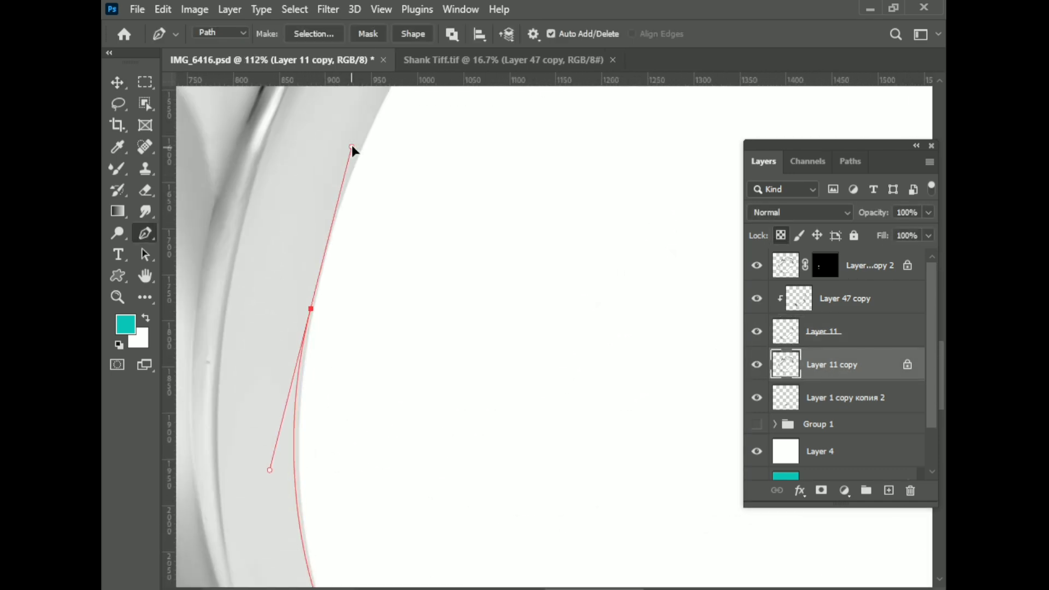
scroll(342, 475, "down", 2)
scroll(413, 342, "up", 5)
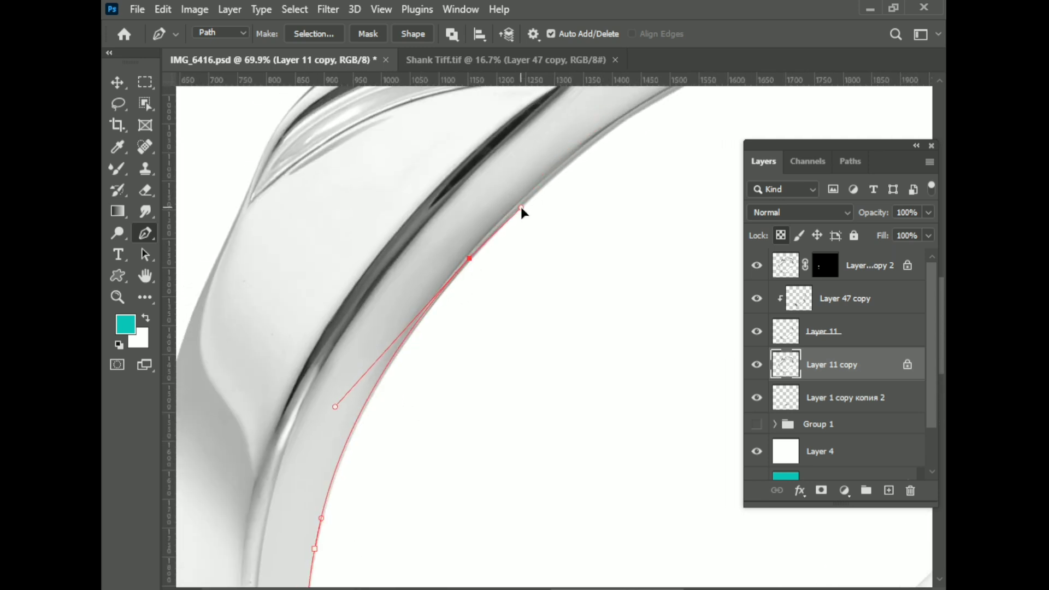
left_click_drag(521, 212, 371, 348)
left_click_drag(713, 324, 534, 255)
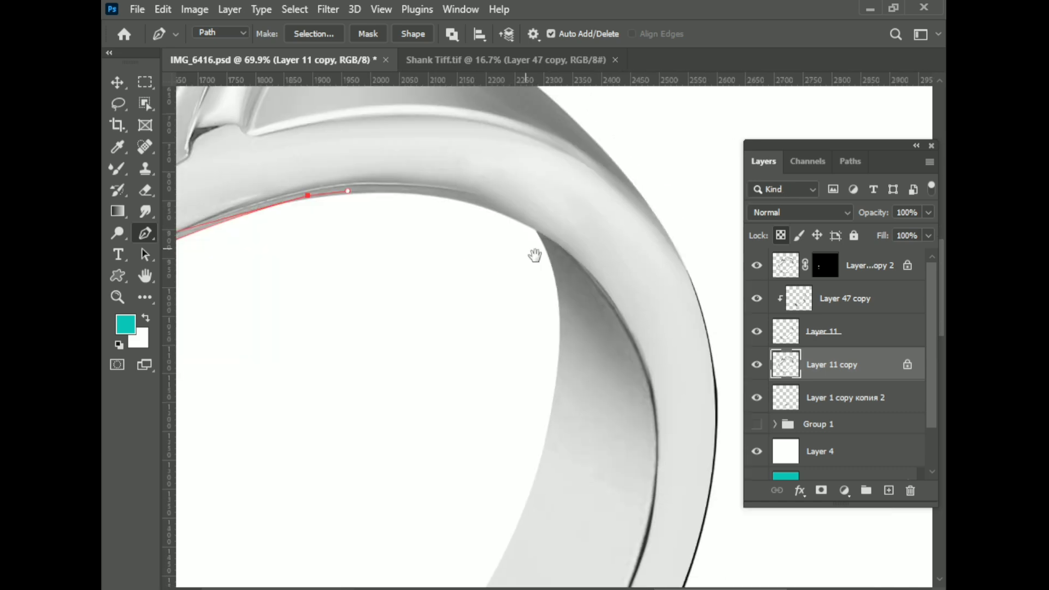
scroll(578, 280, "down", 5)
scroll(340, 305, "up", 4)
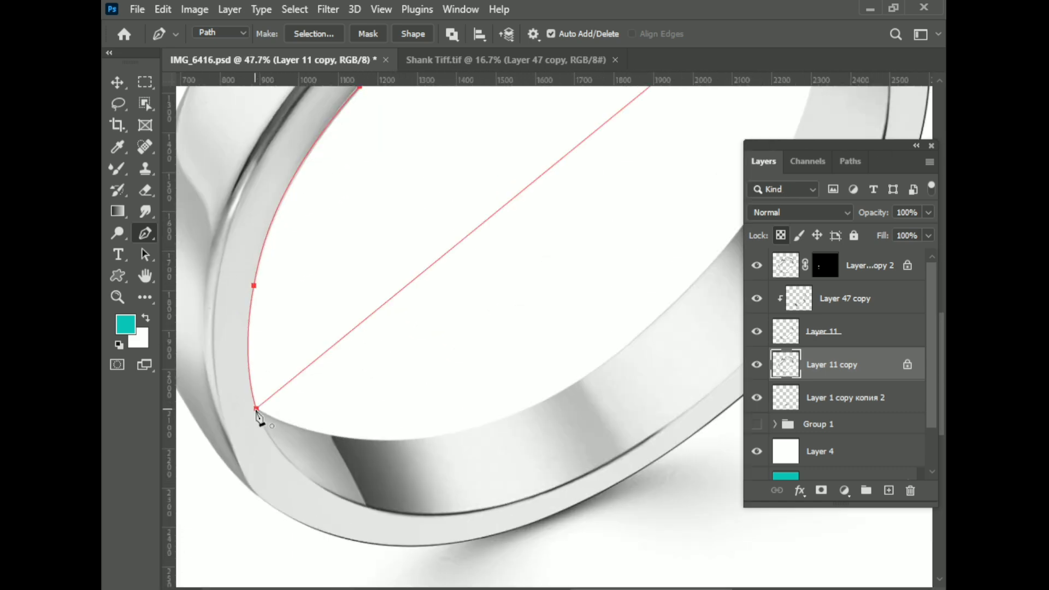
scroll(257, 421, "down", 1)
scroll(391, 382, "up", 1)
- Add a new empty layer above Layer 11 copy and switch to the Brush tool
key("ctrl+shift+alt+n")
scroll(270, 457, "down", 2)
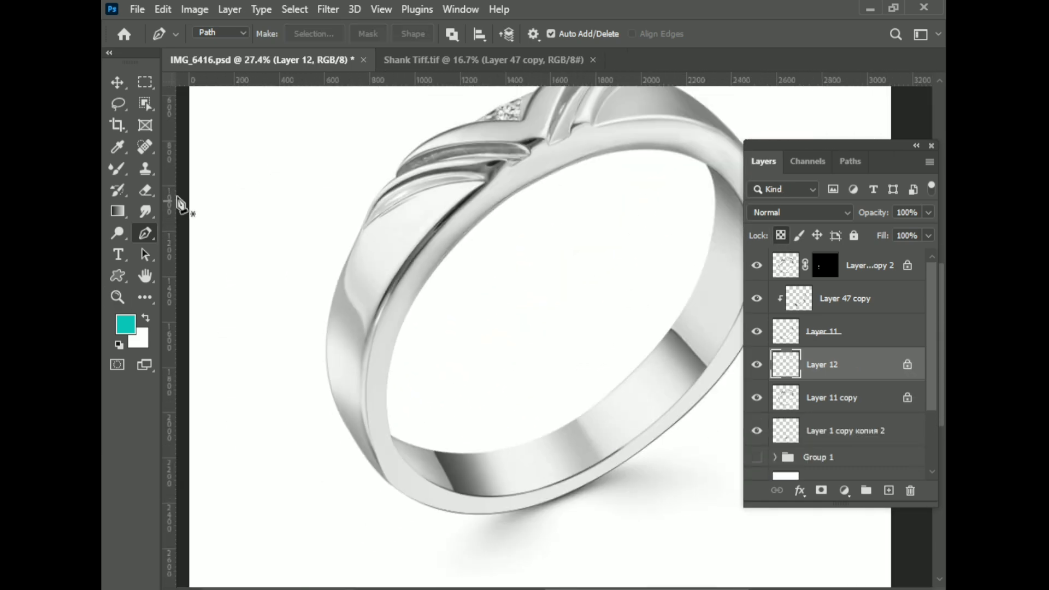
left_click(117, 168)
- Create Layer 12 above Layer 11 copy and zoom around the ring to inspect it
left_click(208, 178)
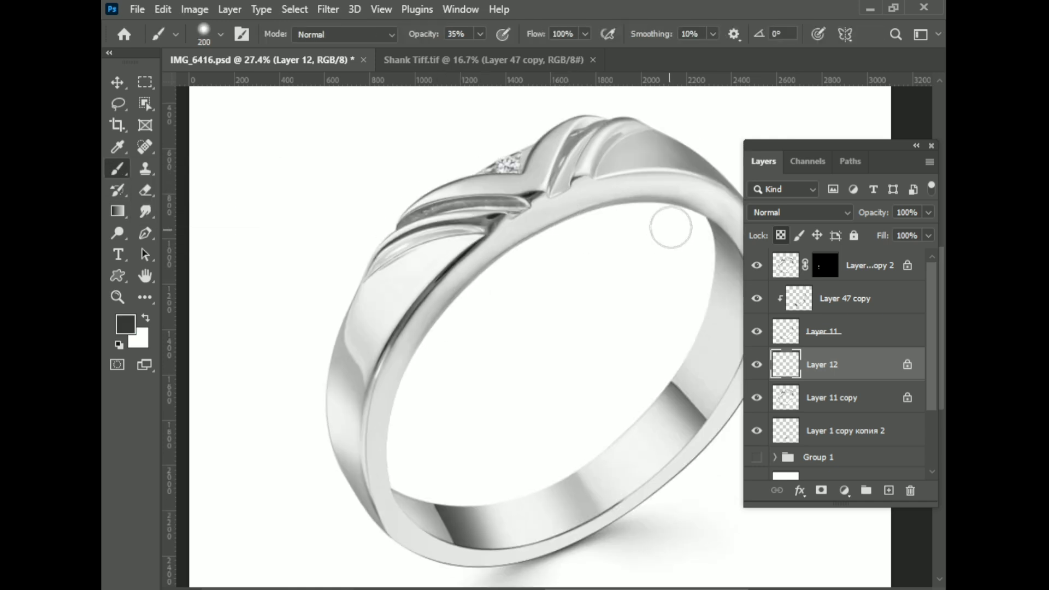
scroll(388, 476, "up", 4)
scroll(356, 510, "up", 4)
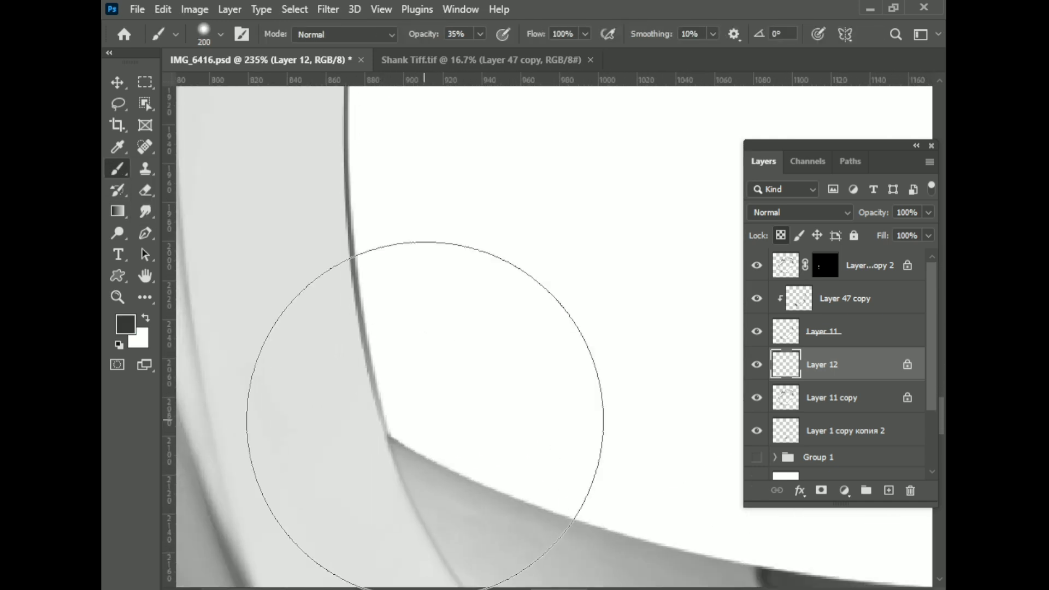
scroll(415, 377, "down", 4)
scroll(434, 363, "down", 2)
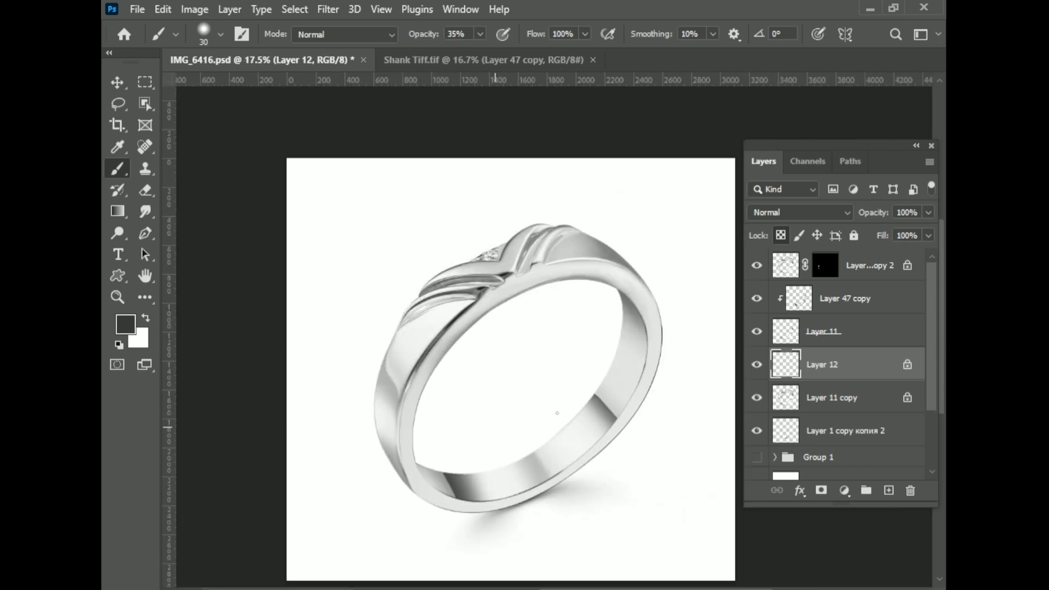
scroll(492, 273, "up", 3)
scroll(568, 262, "up", 2)
scroll(432, 268, "down", 3)
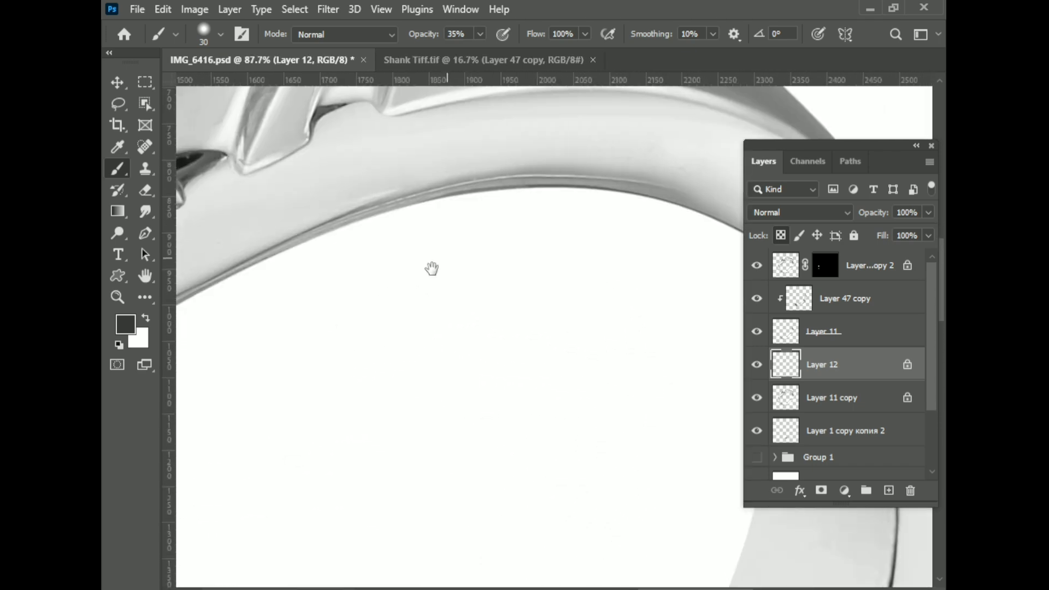
scroll(281, 266, "down", 2)
scroll(283, 325, "down", 1)
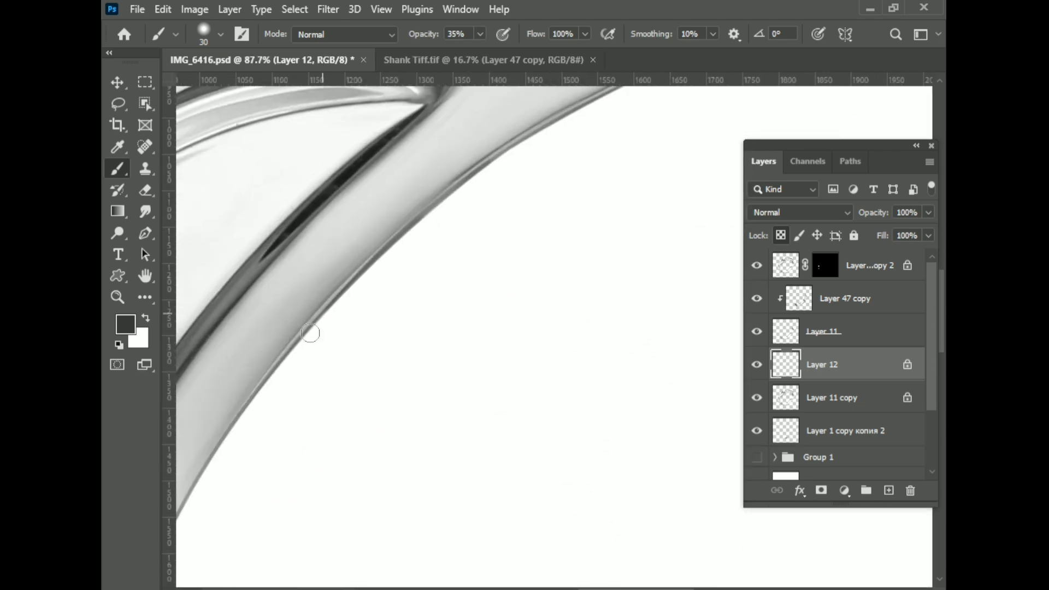
scroll(330, 460, "down", 2)
scroll(368, 359, "up", 2)
scroll(368, 358, "up", 2)
- Run a Gaussian Blur with 1.3-pixel radius on Layer 12
left_click(327, 10)
mouse_move(338, 221)
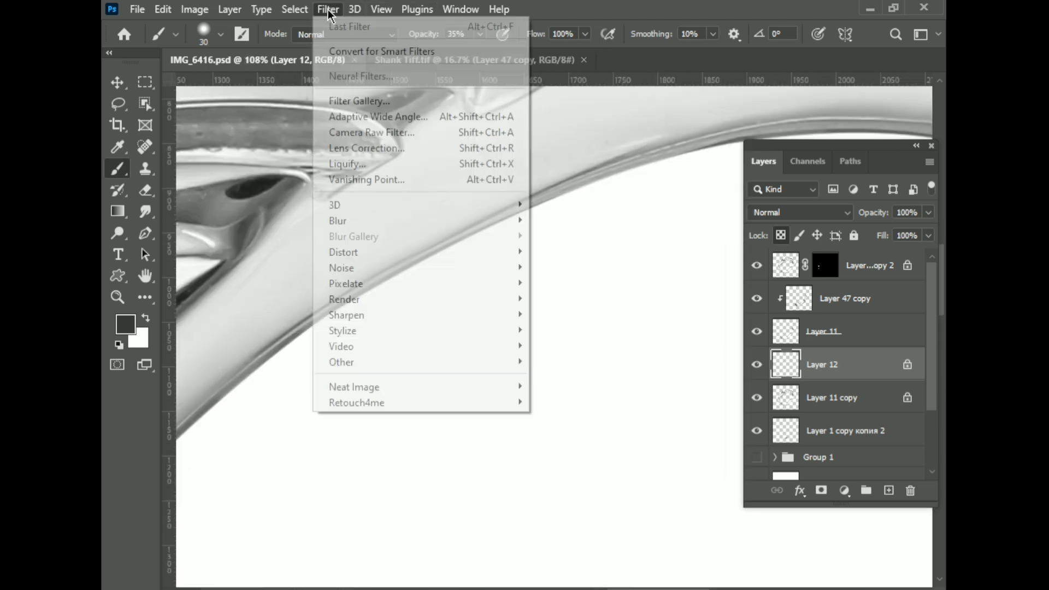
left_click(580, 286)
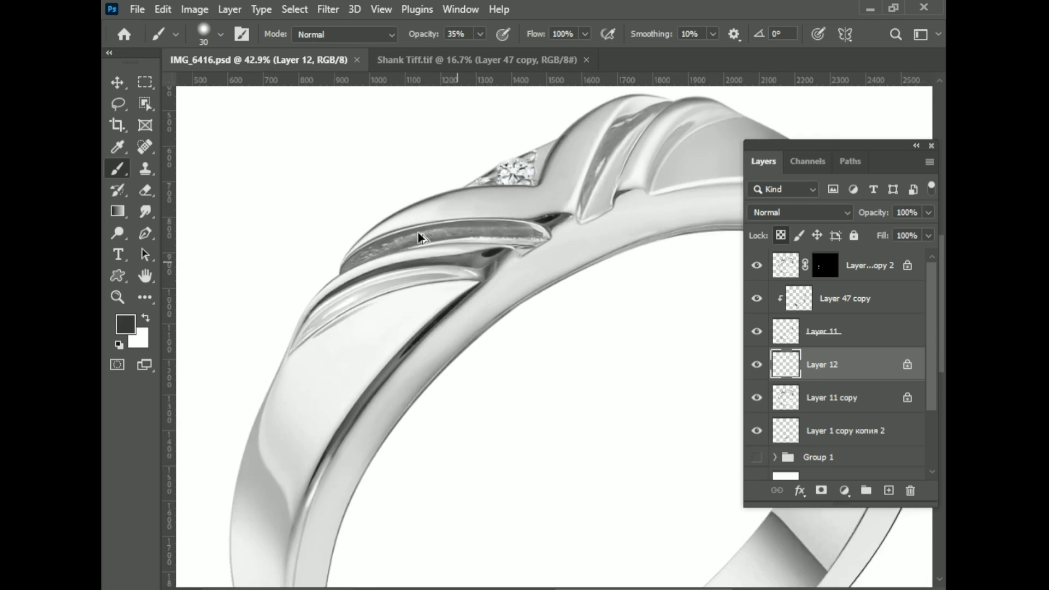
scroll(495, 282, "up", 2)
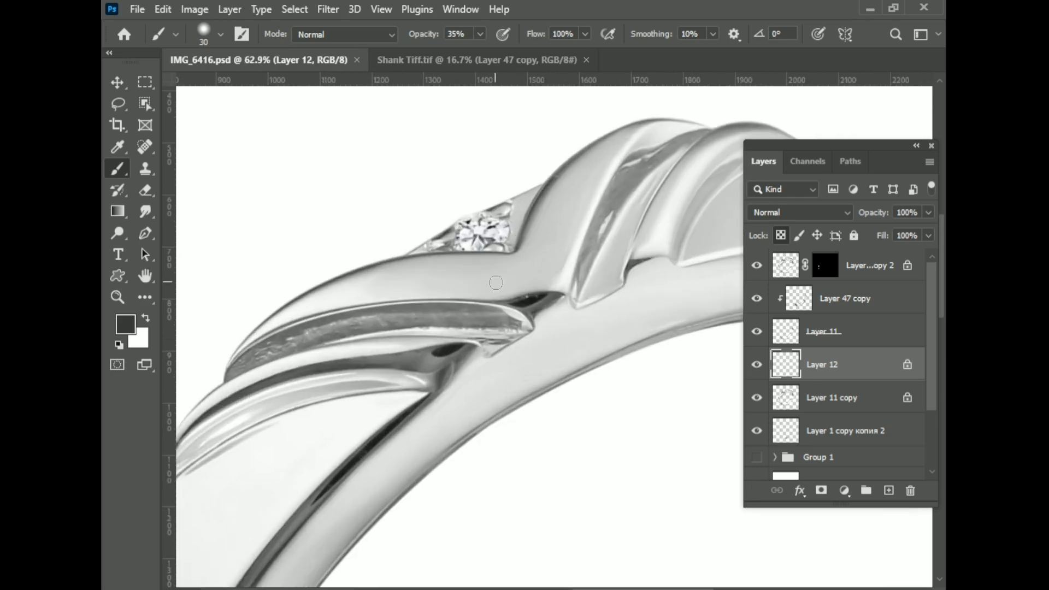
- Trace a pen path around the V-shaped band section beside the diamond
key("p")
scroll(495, 283, "up", 2)
scroll(415, 306, "up", 2)
left_click(248, 292)
left_click(517, 287)
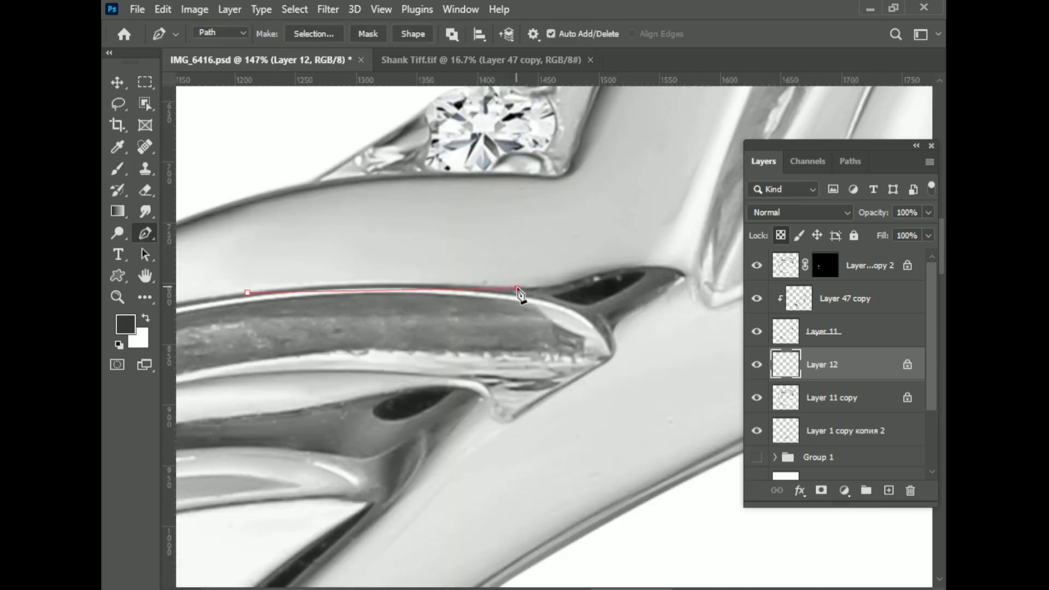
key("ctrl+minus")
left_click_drag(643, 190, 724, 114)
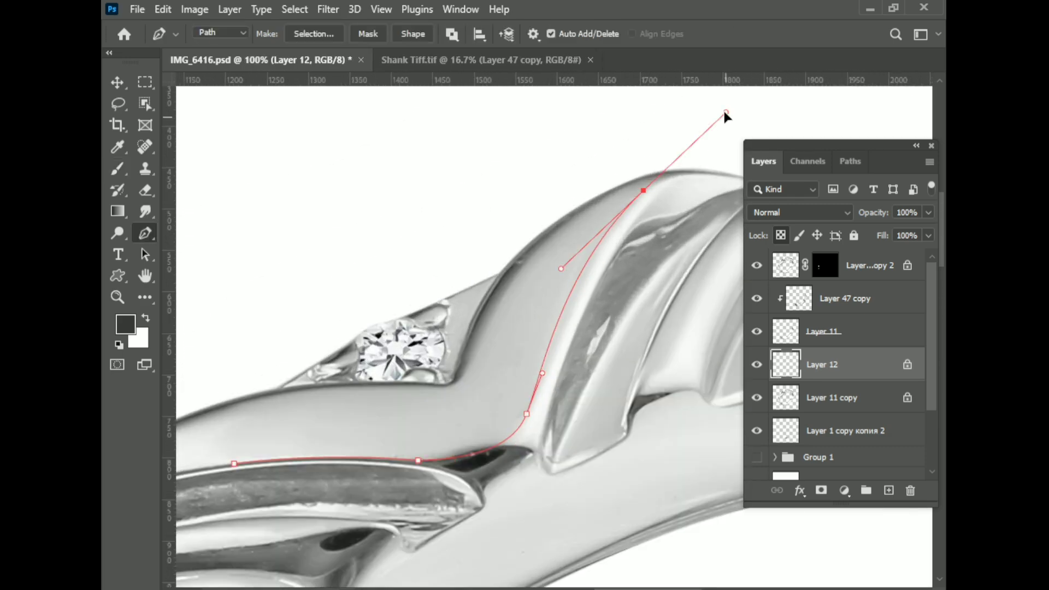
scroll(404, 391, "down", 2)
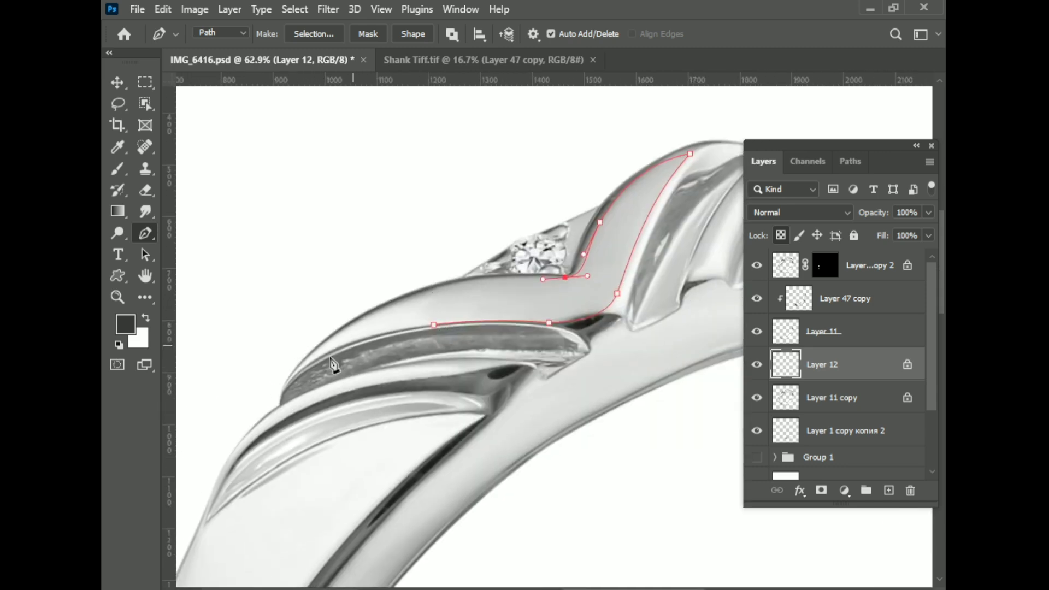
- Turn the path into a selection feathered 1.5 px, then pick the brush and Layer 11 copy
right_click(512, 300)
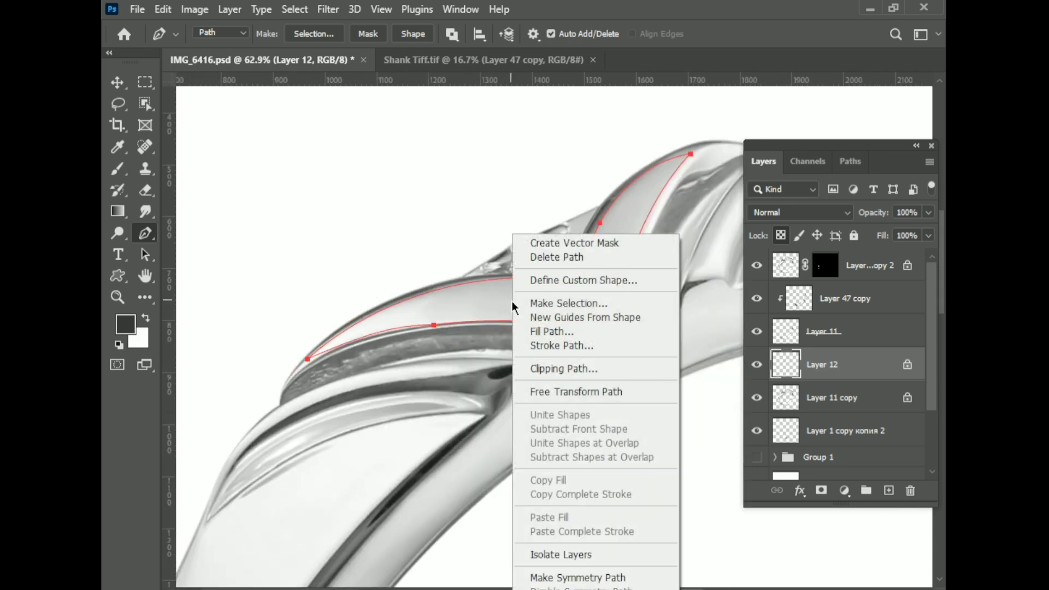
left_click(529, 305)
type("1.5")
key("Return")
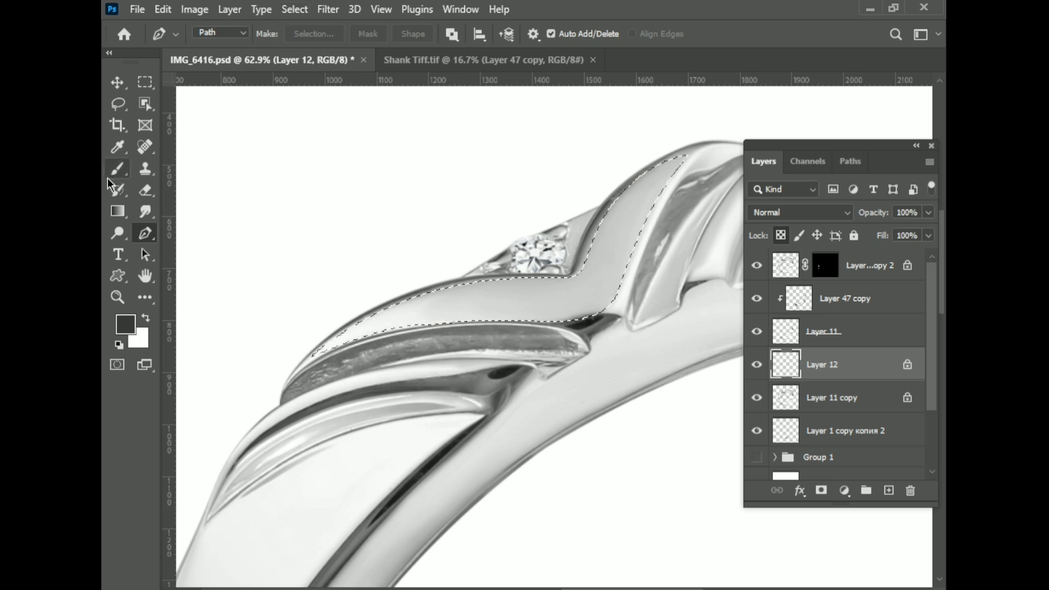
key("b")
left_click(838, 398)
- Set the brush to size 150 and 75% opacity, sampling a light silver tone from the ring
key("bracketright")
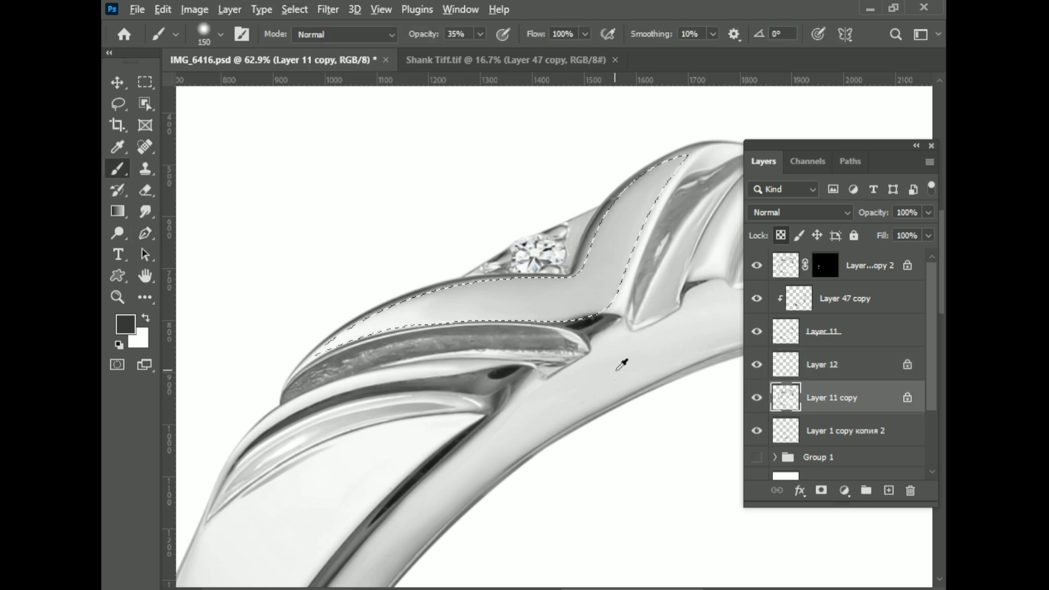
key("7")
key("5")
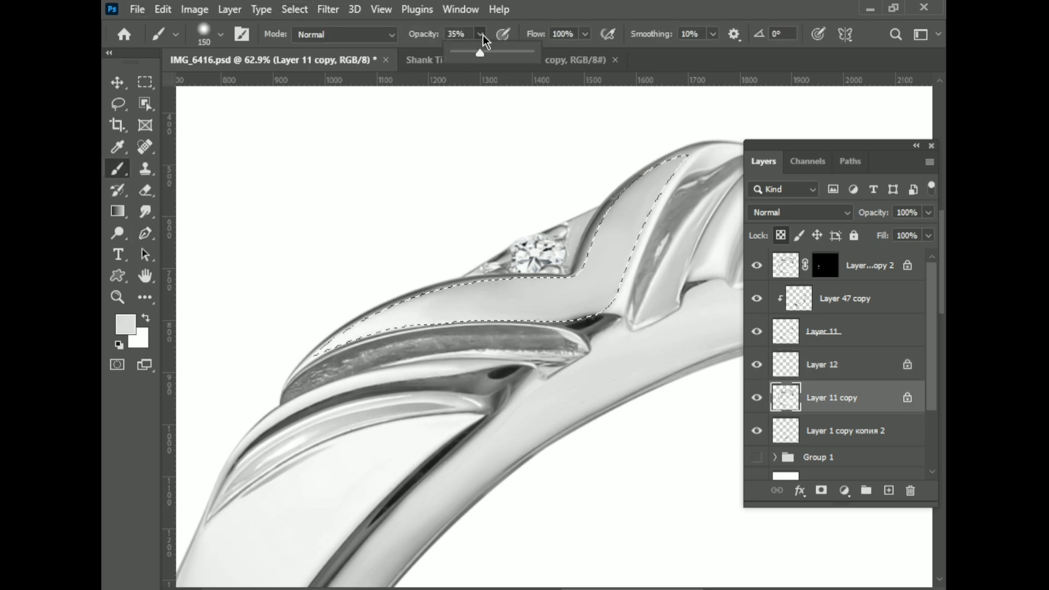
left_click(478, 291, "alt")
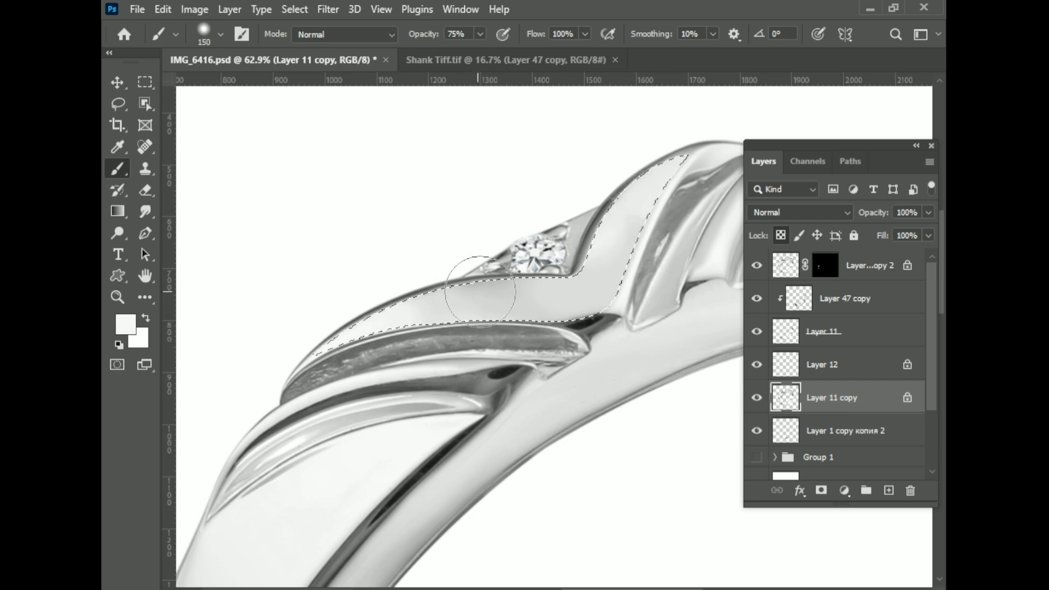
- Shrink the brush to 125 and switch to the Mixer Brush tool
scroll(649, 231, "down", 5)
scroll(479, 286, "up", 5)
scroll(515, 250, "up", 3)
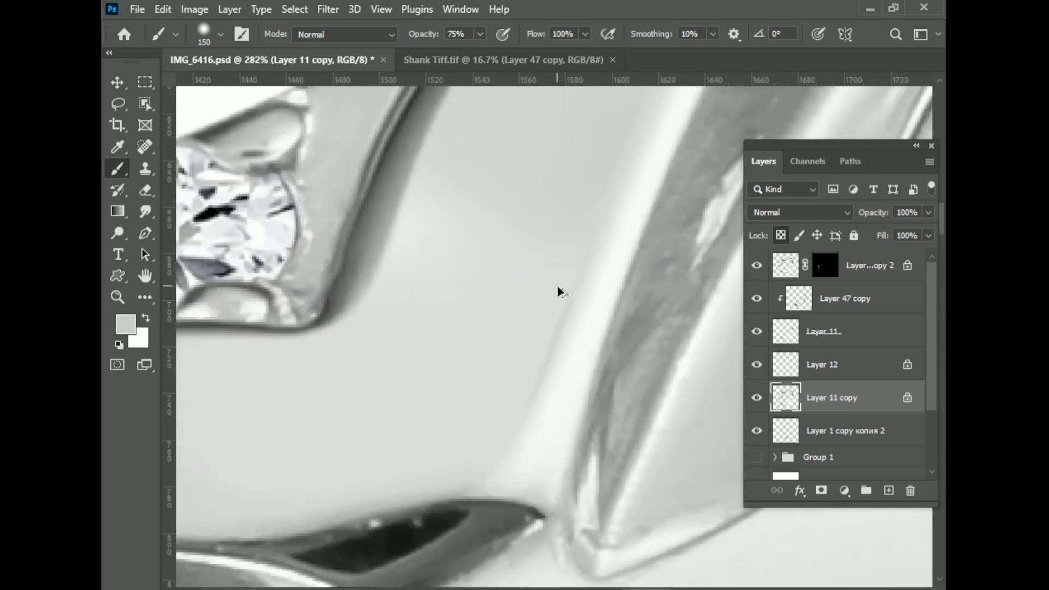
scroll(557, 290, "down", 6)
scroll(449, 339, "up", 2)
key("bracketleft")
scroll(546, 229, "up", 2)
scroll(603, 201, "up", 2)
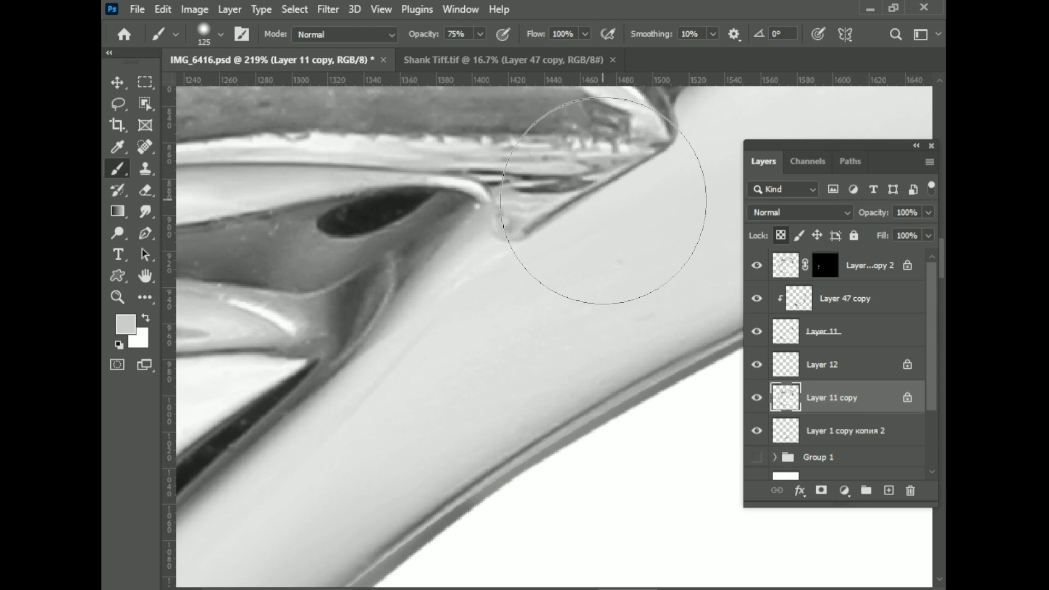
key("shift+b")
scroll(393, 187, "down", 1)
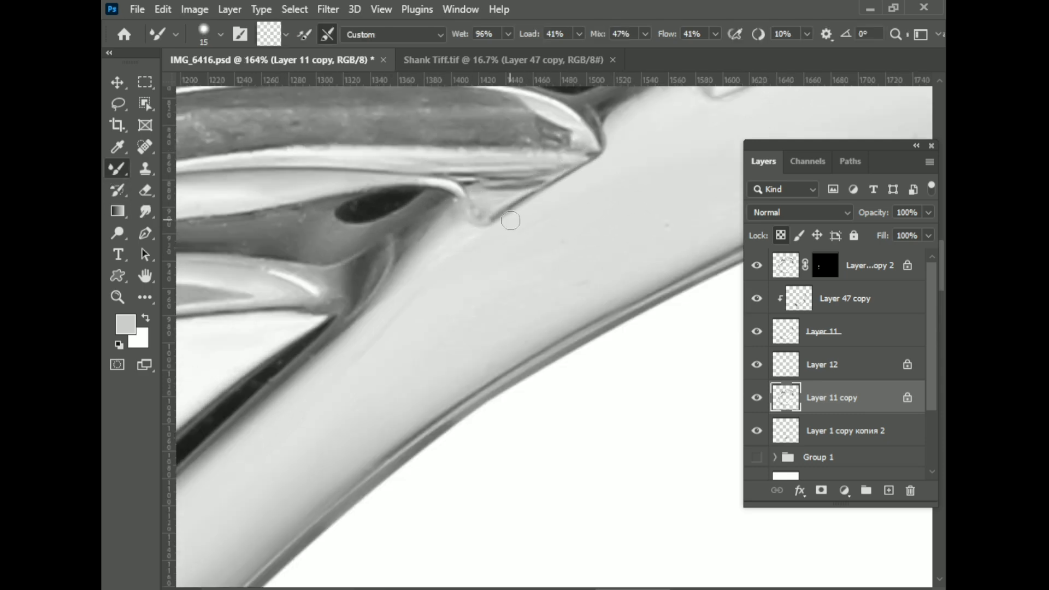
- Enlarge the Mixer Brush to size 25 and blend the ring's dark lower-left edge into the band
scroll(565, 277, "down", 1)
scroll(344, 386, "down", 2)
scroll(569, 251, "right", 5)
scroll(568, 251, "up", 3)
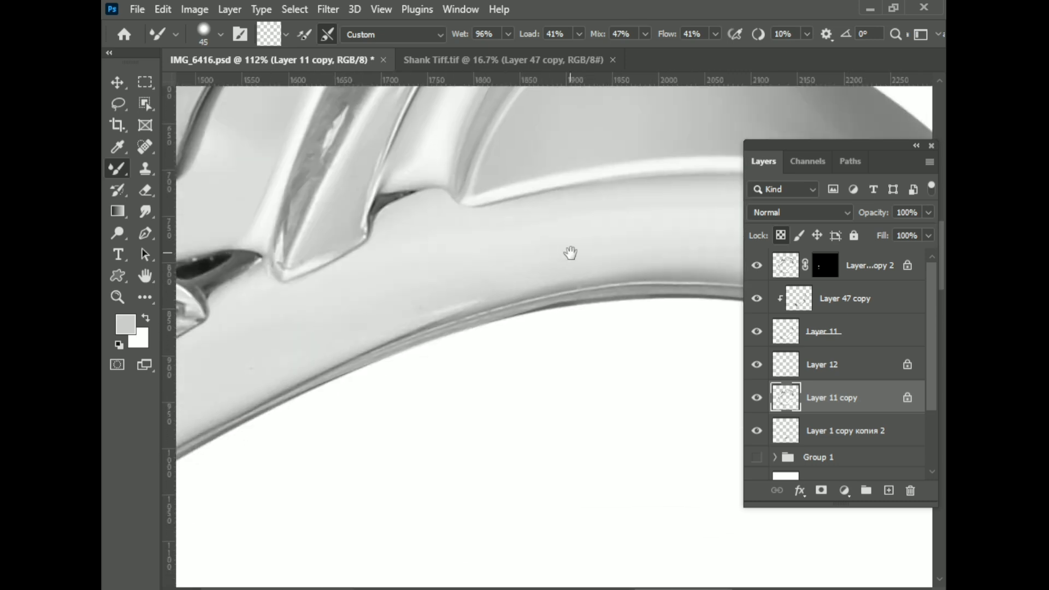
scroll(518, 271, "up", 2)
scroll(494, 257, "up", 2)
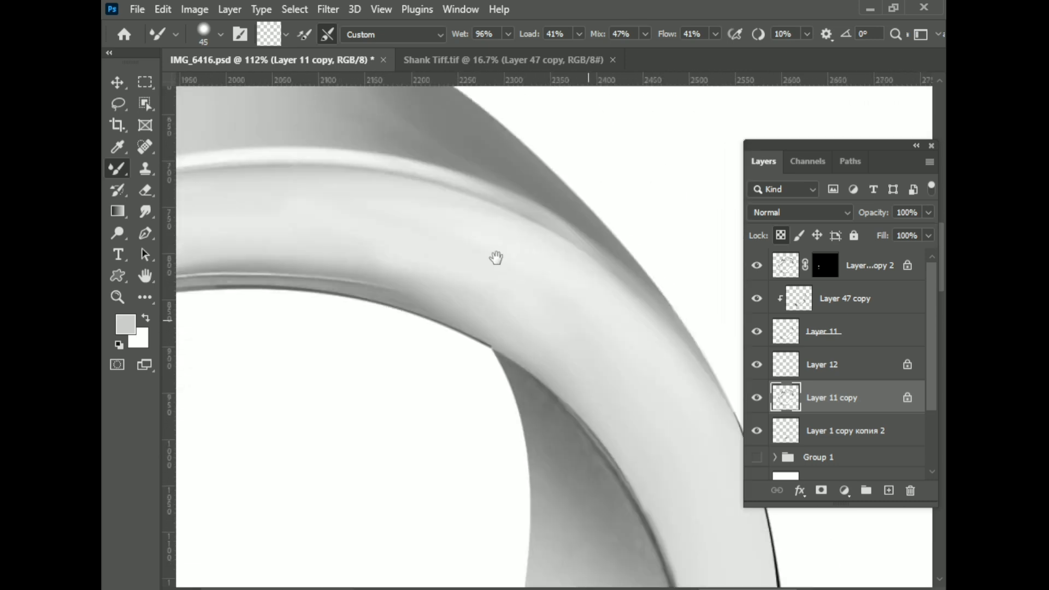
scroll(546, 300, "right", 5)
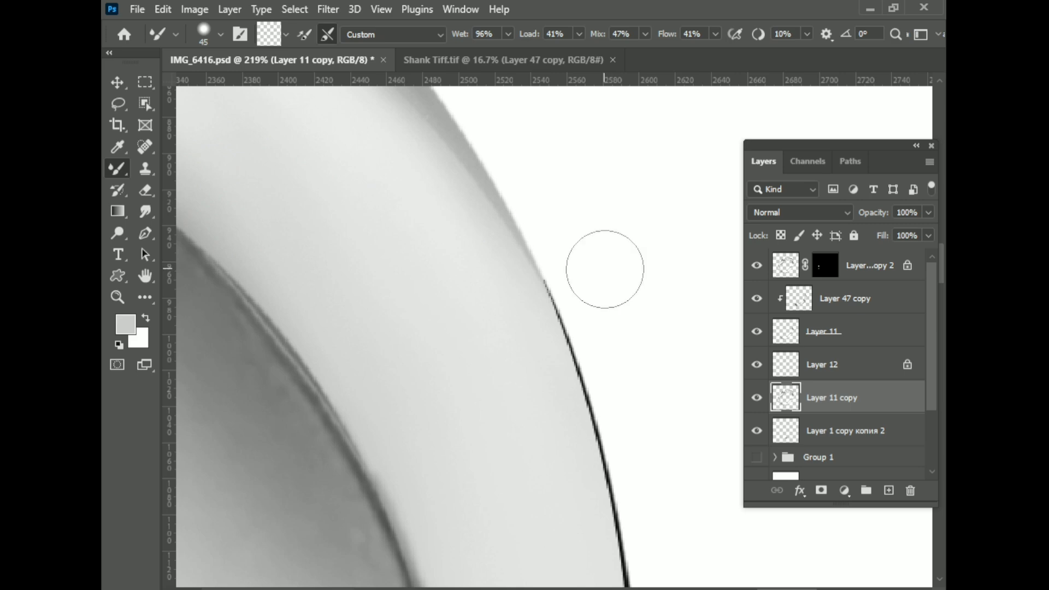
scroll(623, 391, "down", 2)
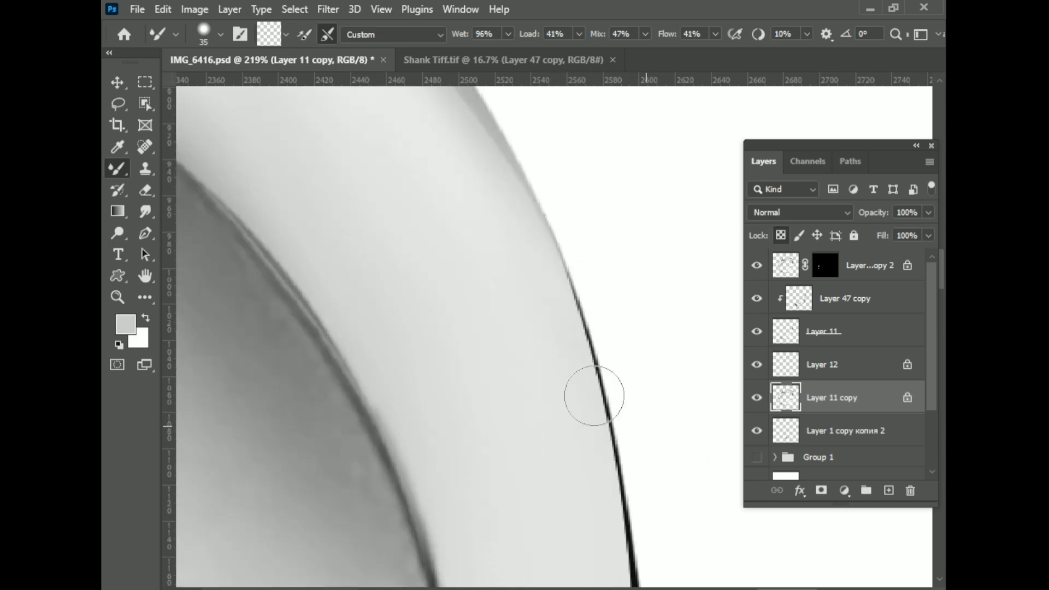
scroll(594, 396, "down", 2)
scroll(476, 299, "down", 2)
scroll(459, 267, "down", 2)
scroll(473, 247, "up", 3)
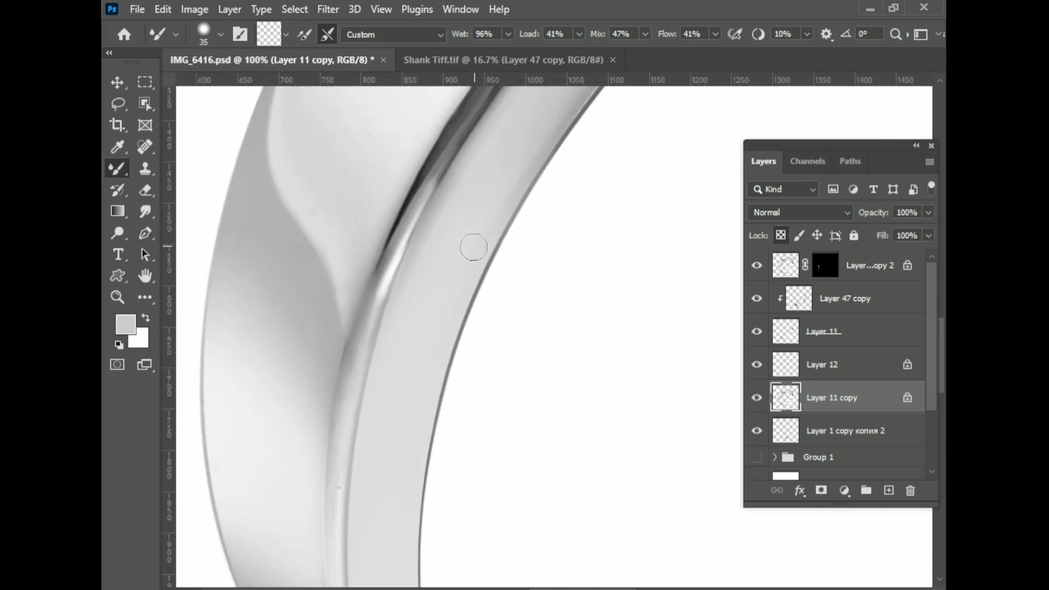
scroll(426, 281, "up", 2)
scroll(358, 288, "down", 1)
scroll(335, 332, "down", 1)
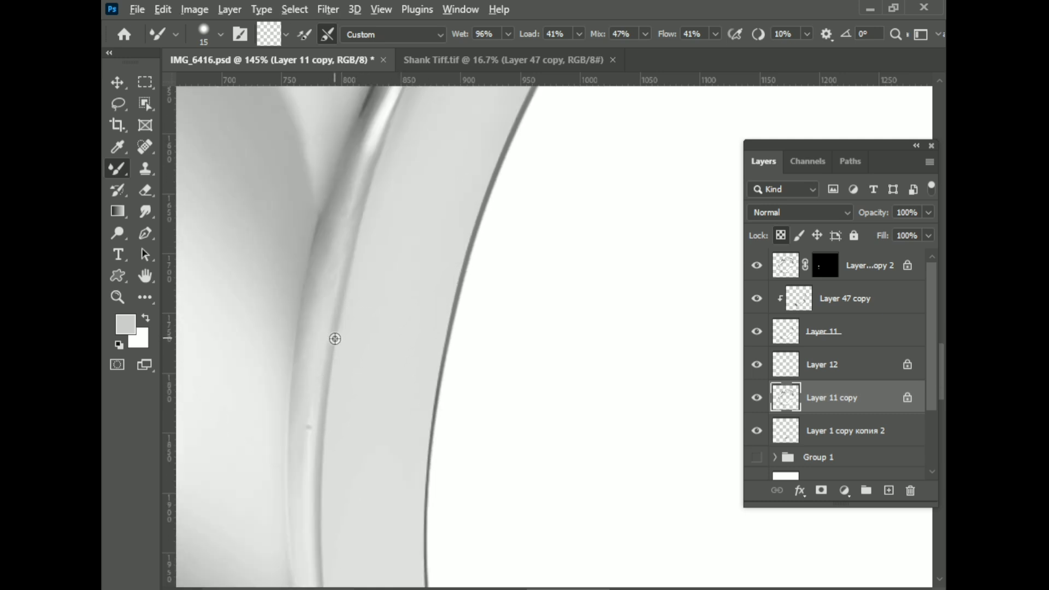
scroll(319, 412, "down", 1)
scroll(345, 508, "down", 1)
scroll(345, 508, "down", 3)
key("bracketright")
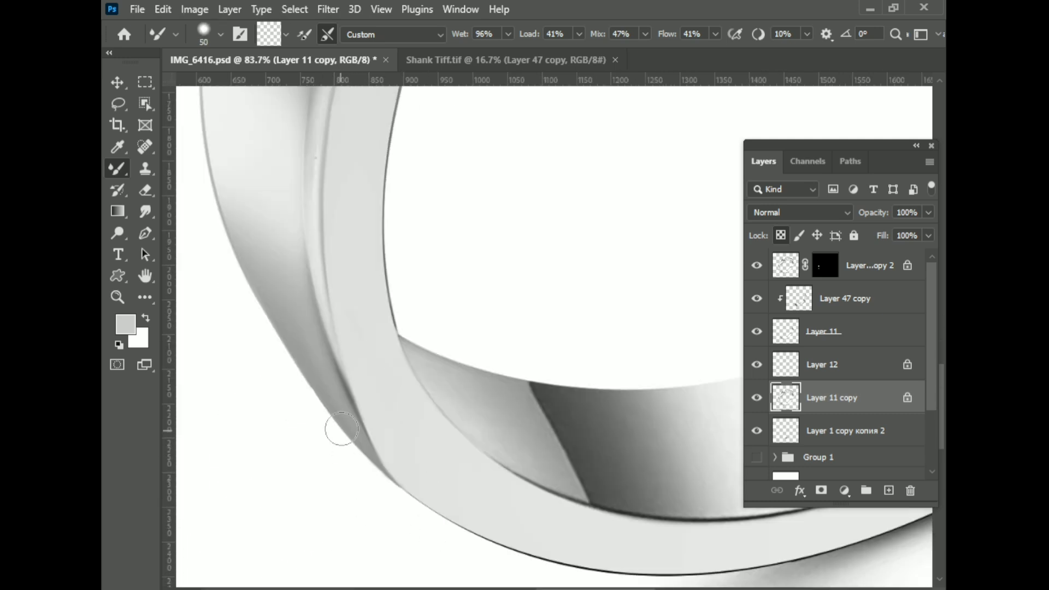
left_click_drag(355, 452, 371, 453)
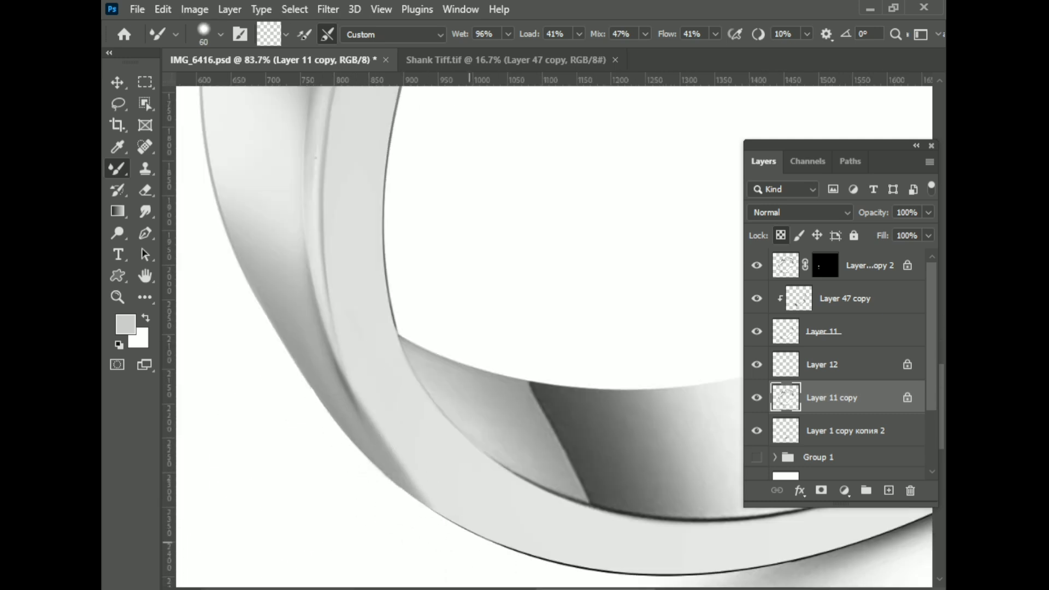
scroll(320, 457, "down", 2)
- Select Layer 47 copy and save the document
scroll(433, 480, "down", 2)
left_click(841, 298)
scroll(530, 459, "up", 2)
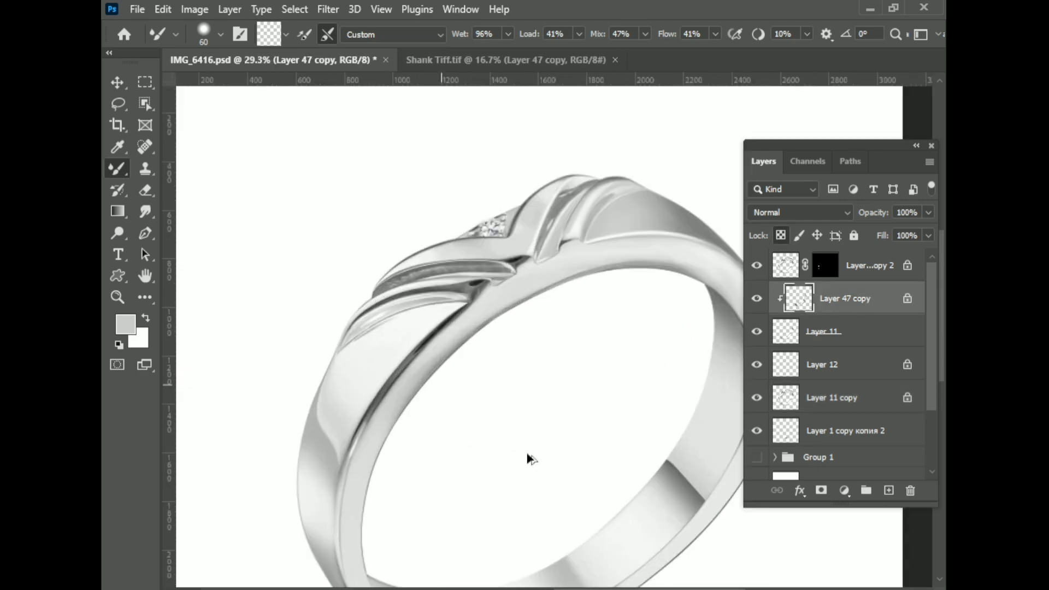
scroll(530, 459, "up", 5)
scroll(498, 428, "down", 3)
scroll(638, 295, "down", 2)
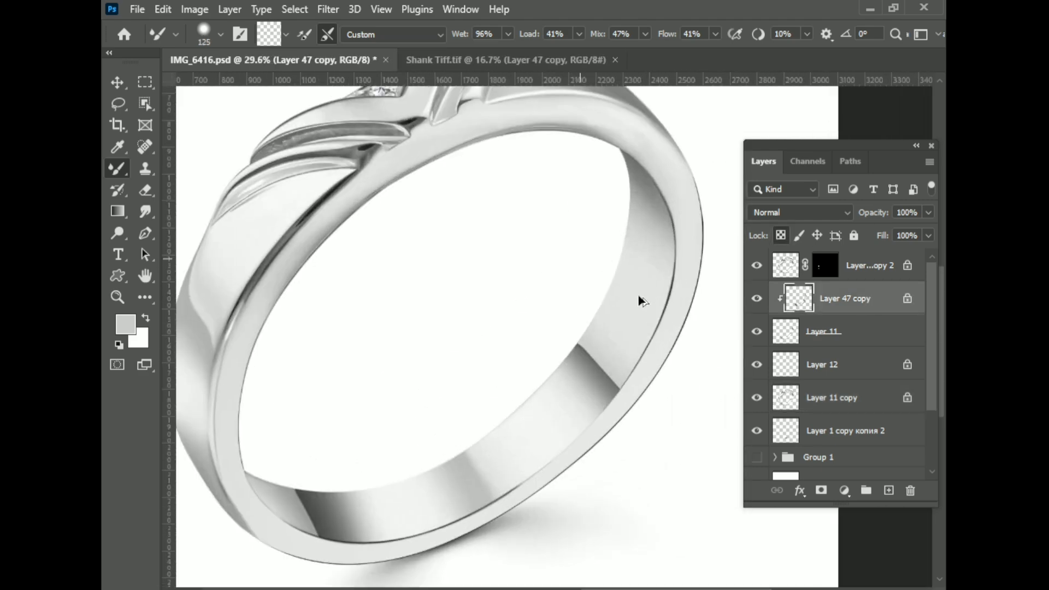
scroll(314, 415, "down", 3)
key("ctrl+s")
- Hide the white Layer 4 backdrop and add a new empty Layer 13 below Layer 4 copy
key("v")
scroll(835, 442, "down", 3)
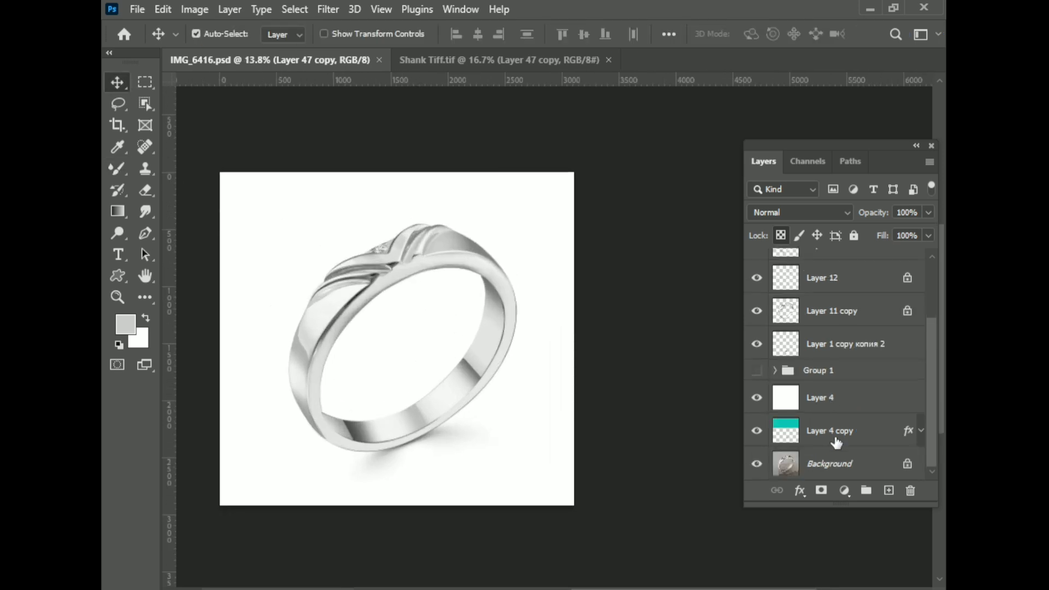
left_click_drag(758, 435, 757, 397)
key("ctrl+minus")
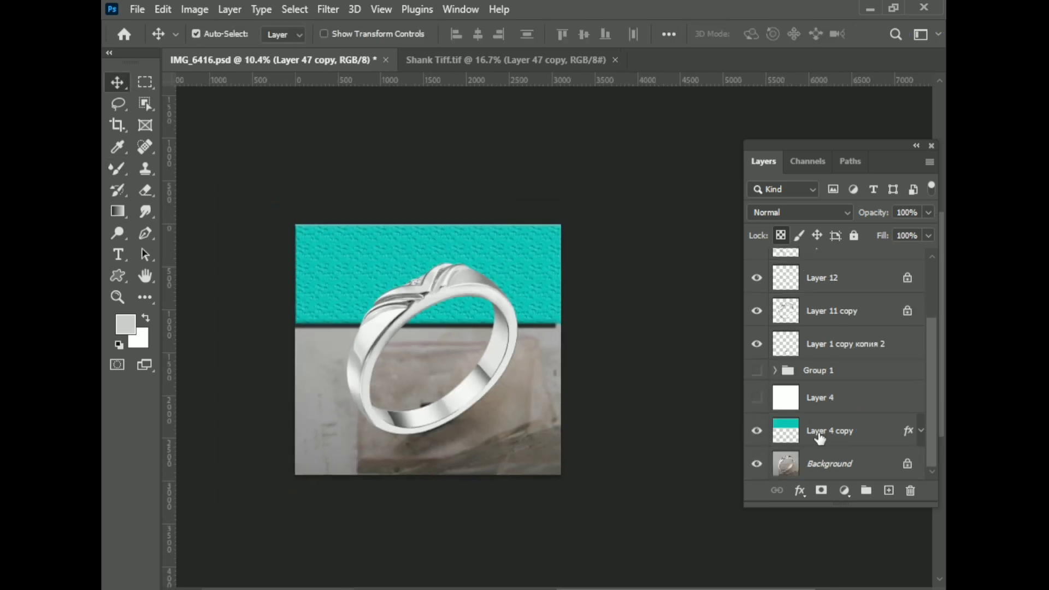
left_click(831, 440)
left_click(888, 491, "ctrl")
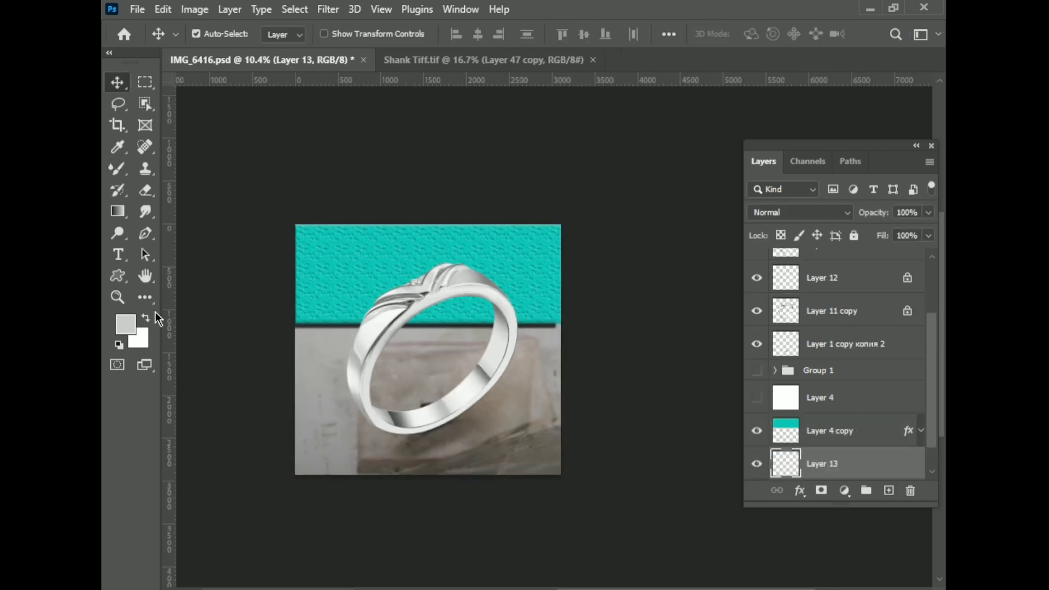
- Fill Layer 13 with a teal background colour and save
left_click(138, 338)
left_click(850, 227)
key("ctrl+BackSpace")
key("ctrl+s")
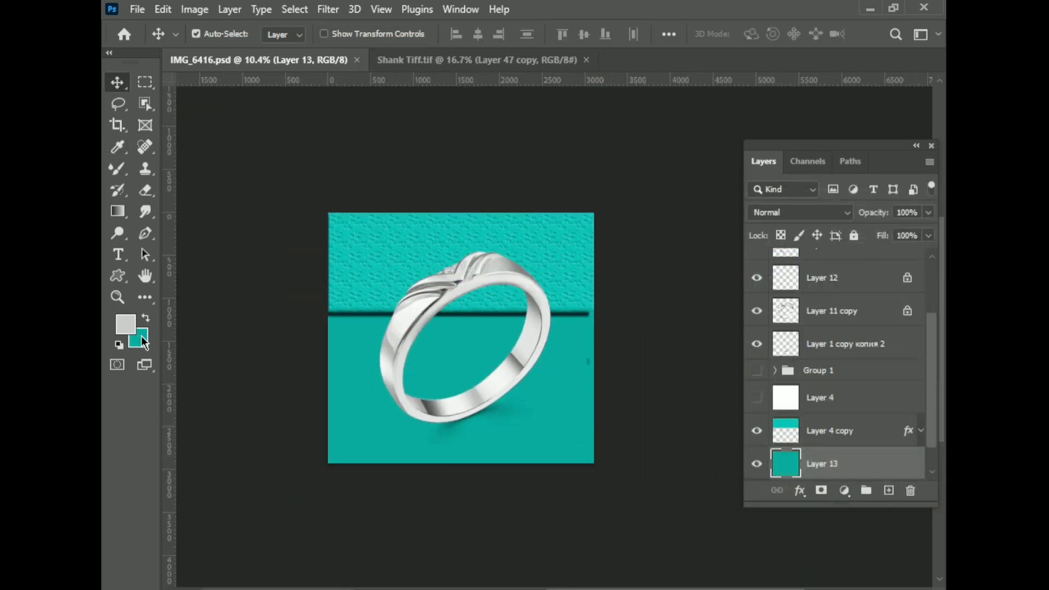
- Refill Layer 13 with a brighter teal sampled from the image
left_click(506, 300)
left_click(480, 300)
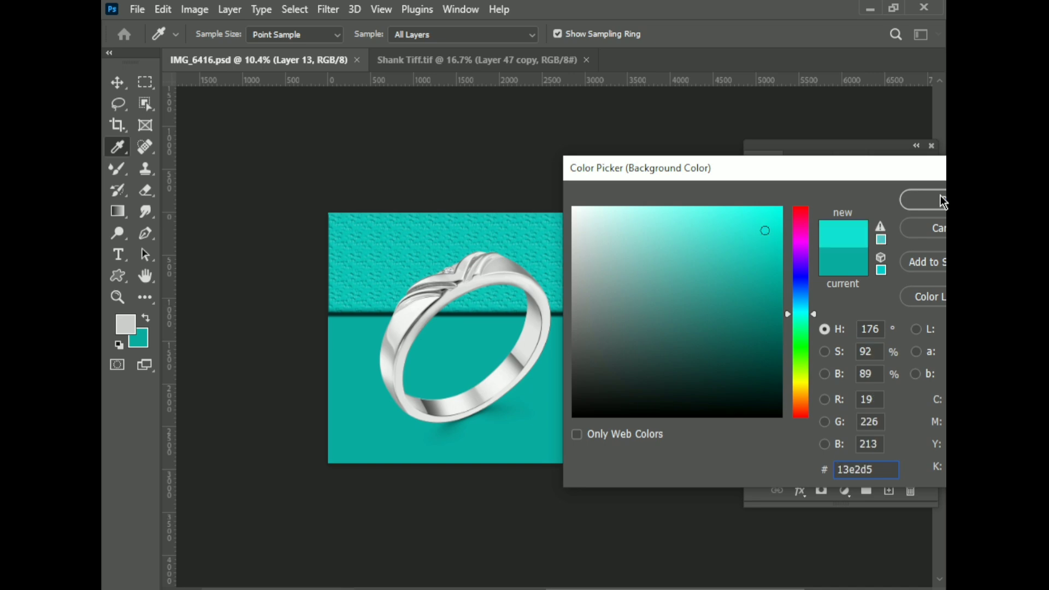
key("Return")
key("ctrl+BackSpace")
scroll(450, 388, "up", 2)
scroll(457, 387, "down", 1)
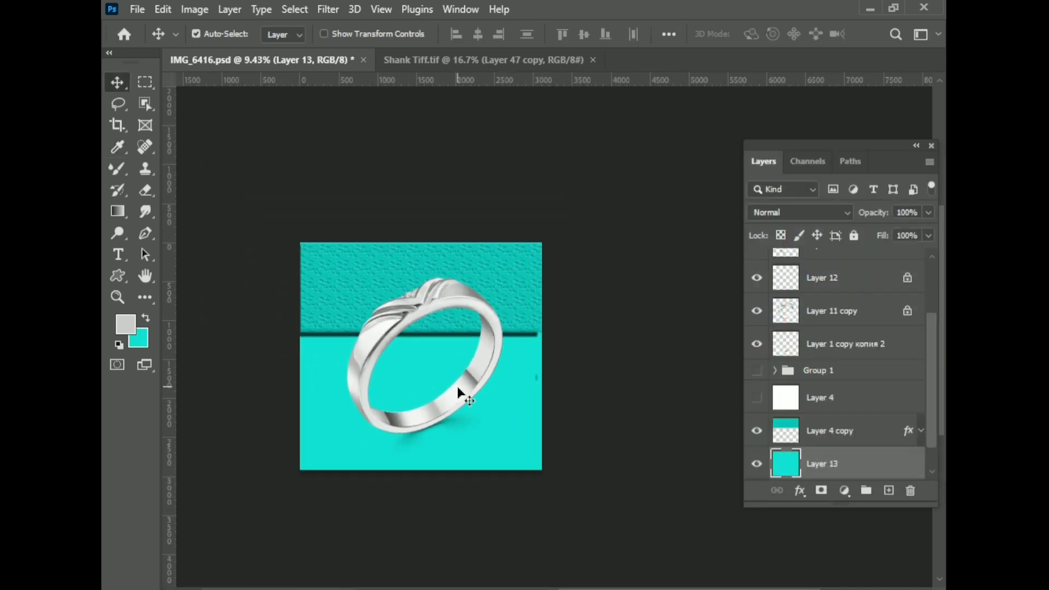
- Keep the teal background colour and save the document
left_click(143, 340)
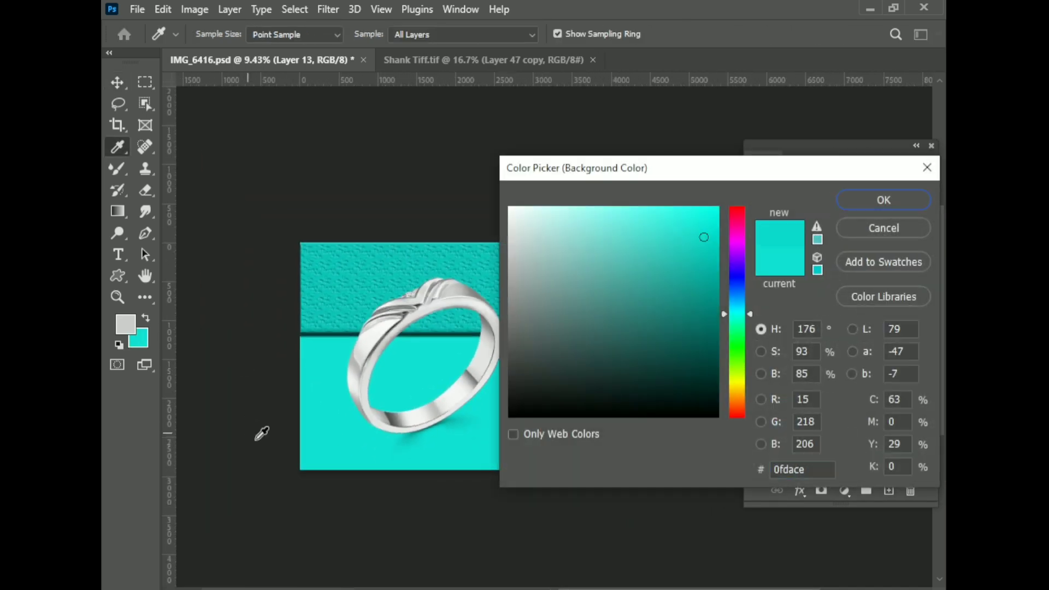
key("Return")
scroll(475, 293, "down", 2)
key("ctrl+s")
scroll(476, 292, "down", 1)
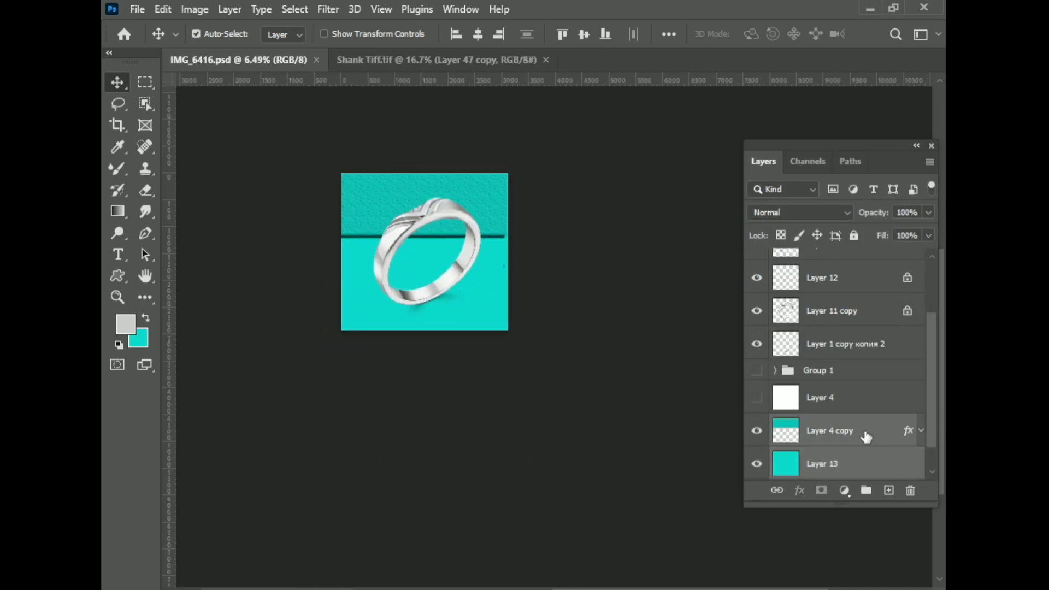
- Merge the teal fill into Layer 4 copy, then cancel the 16:9 crop and clear its preset dimensions
key("Delete")
key("c")
scroll(582, 413, "up", 2)
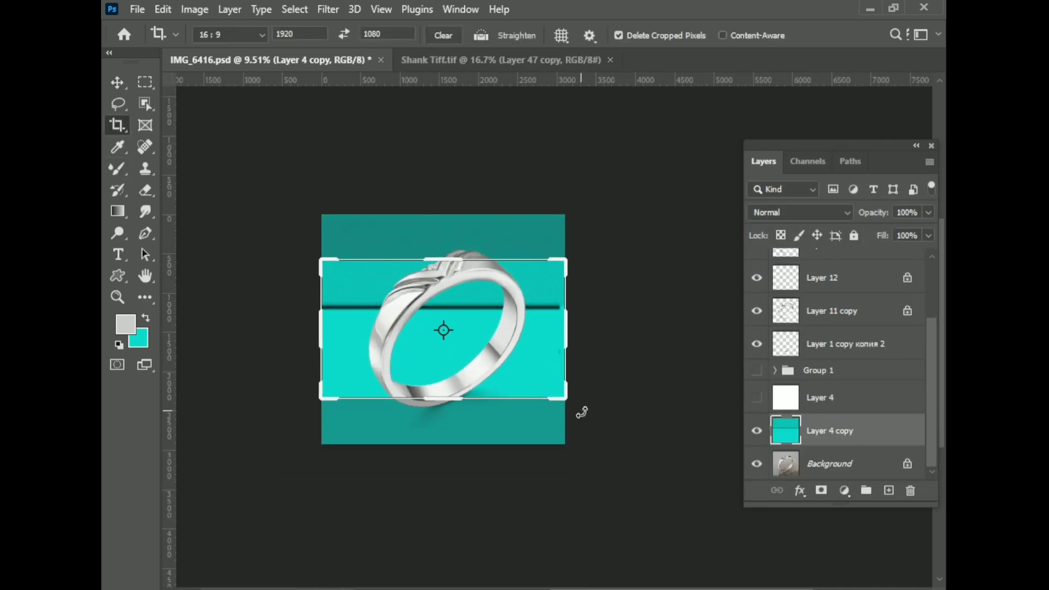
key("Escape")
left_click(426, 36)
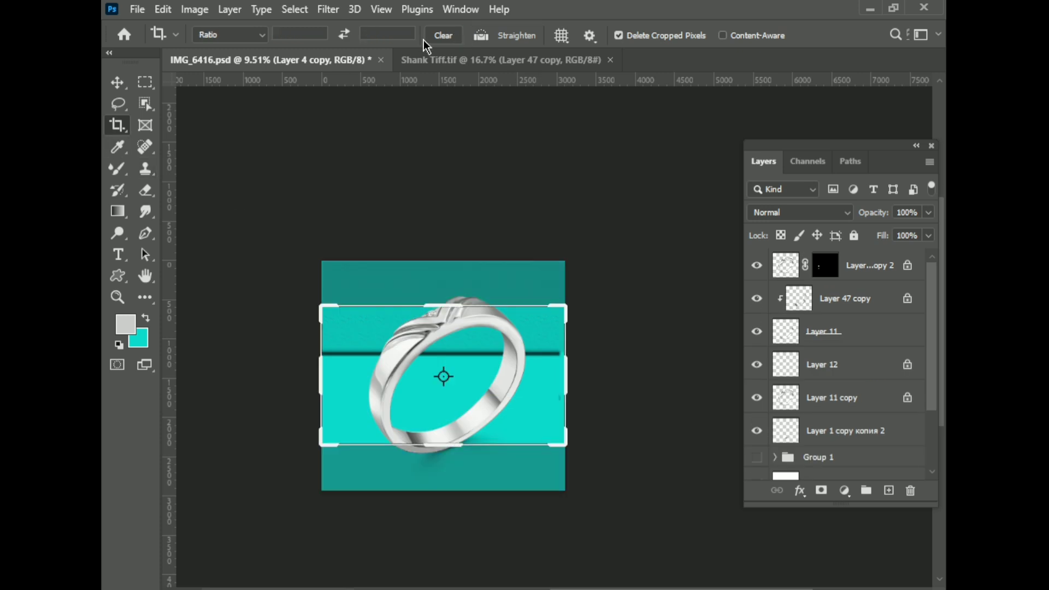
key("v")
- Widen the canvas rightward with a free-form crop
key("c")
scroll(442, 376, "down", 1)
left_click_drag(527, 363, 592, 361)
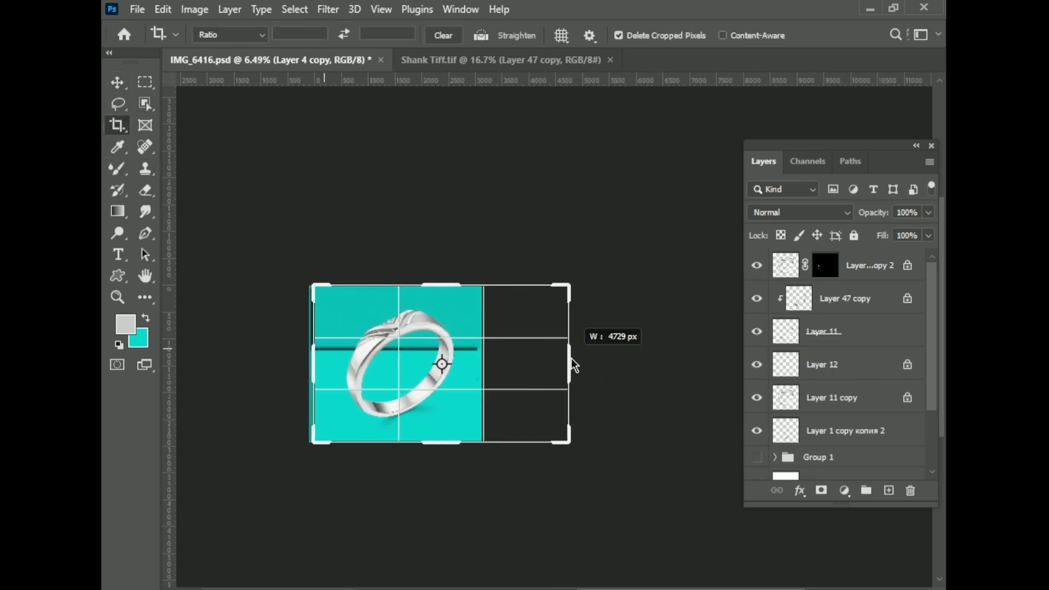
key("v")
- Stretch Layer 4 copy's teal backdrop across the full canvas width
right_click(428, 301)
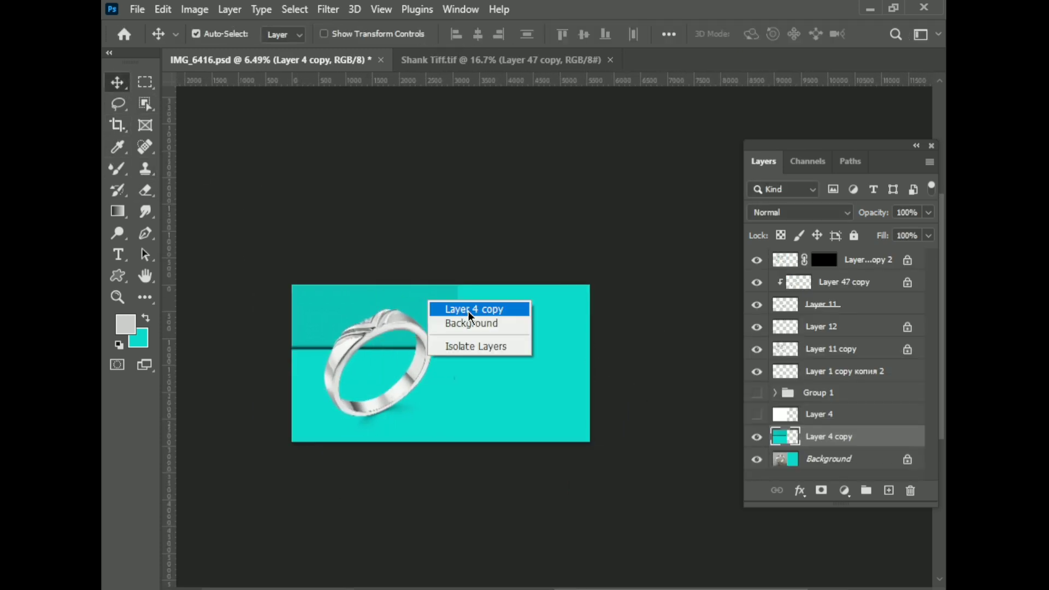
left_click(467, 311)
key("ctrl+t")
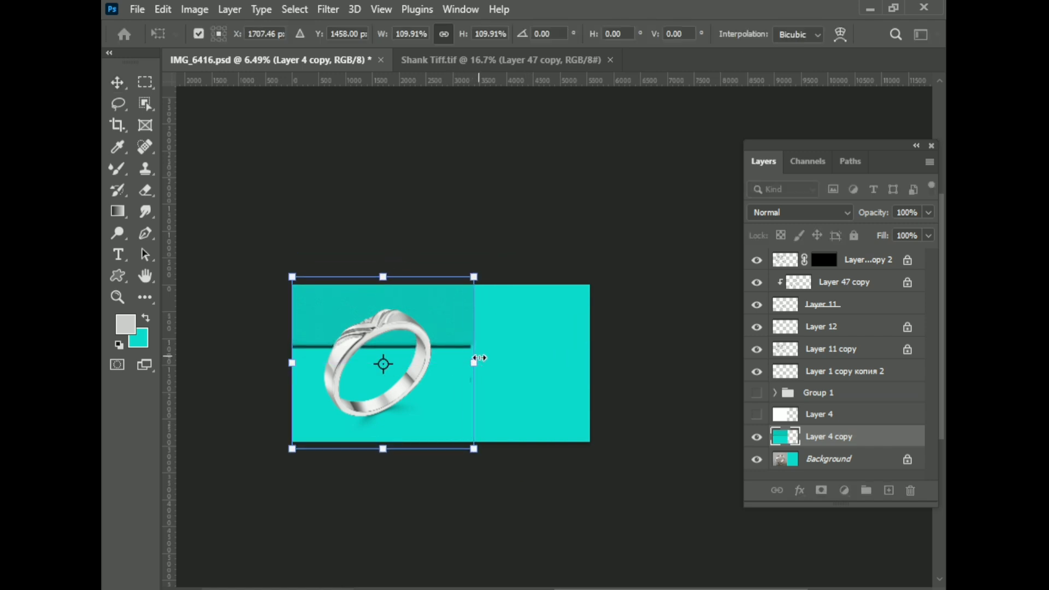
left_click_drag(471, 363, 590, 363)
key("Return")
- Try a 16:9 crop, then undo it and fit the canvas in view
left_click(118, 125)
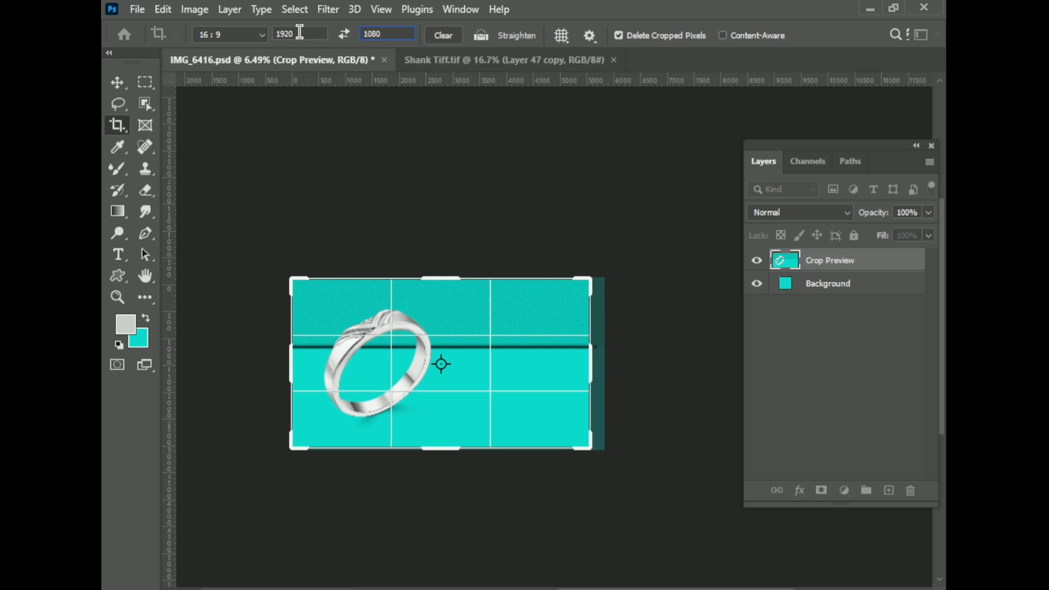
key("Return")
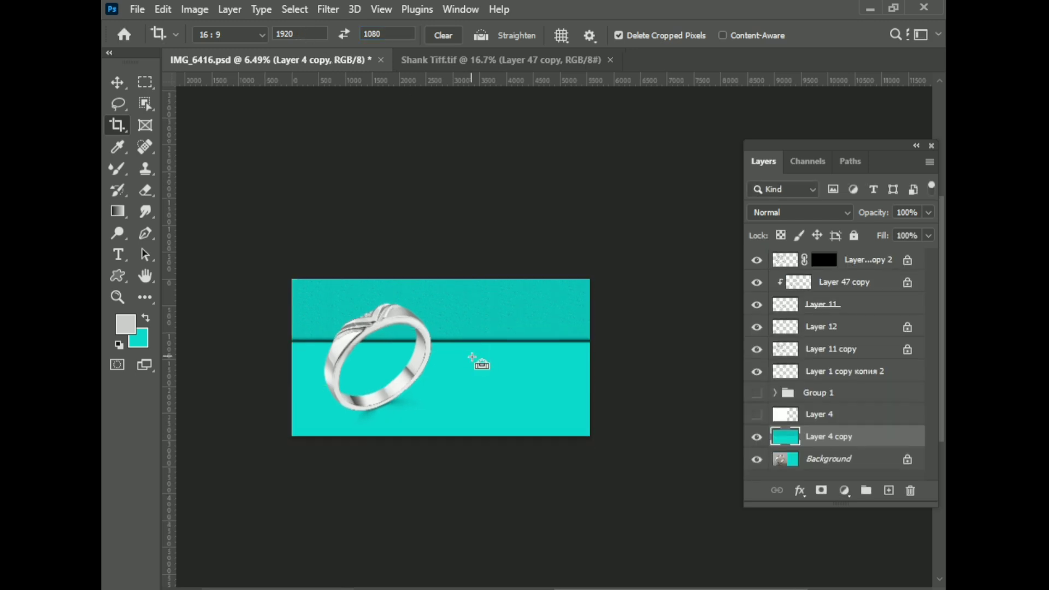
key("ctrl+z")
key("ctrl+z")
key("ctrl+z")
key("ctrl+0")
- Stretch the teal backdrop slightly wider to reach the canvas edge
key("v")
key("ctrl+t")
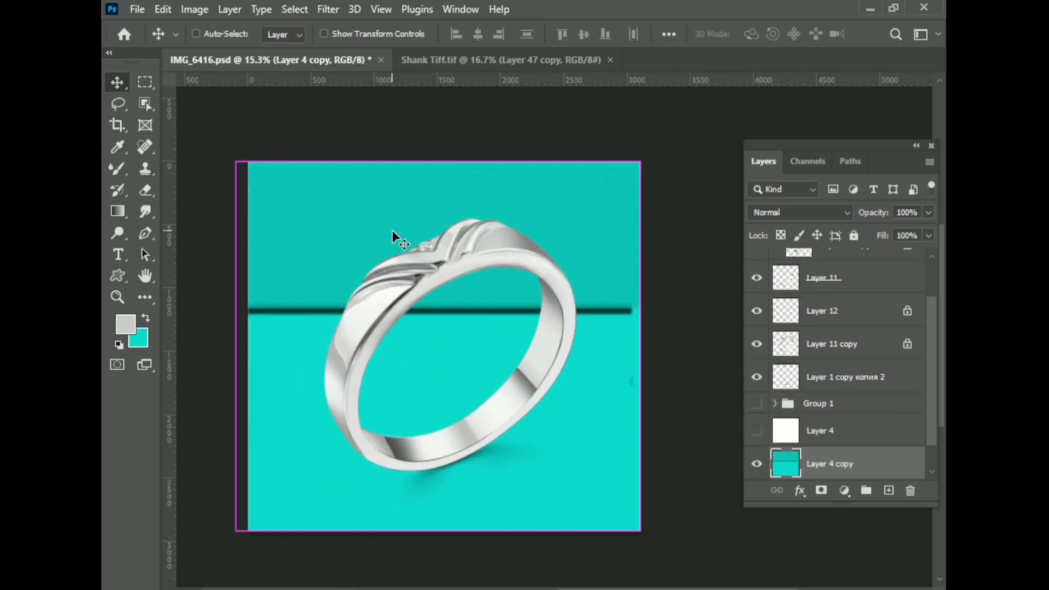
left_click_drag(641, 345, 654, 346)
key("Return")
- Move Layer 4 copy above Group 1 and group the selected layers into Group 2
key("ctrl+minus")
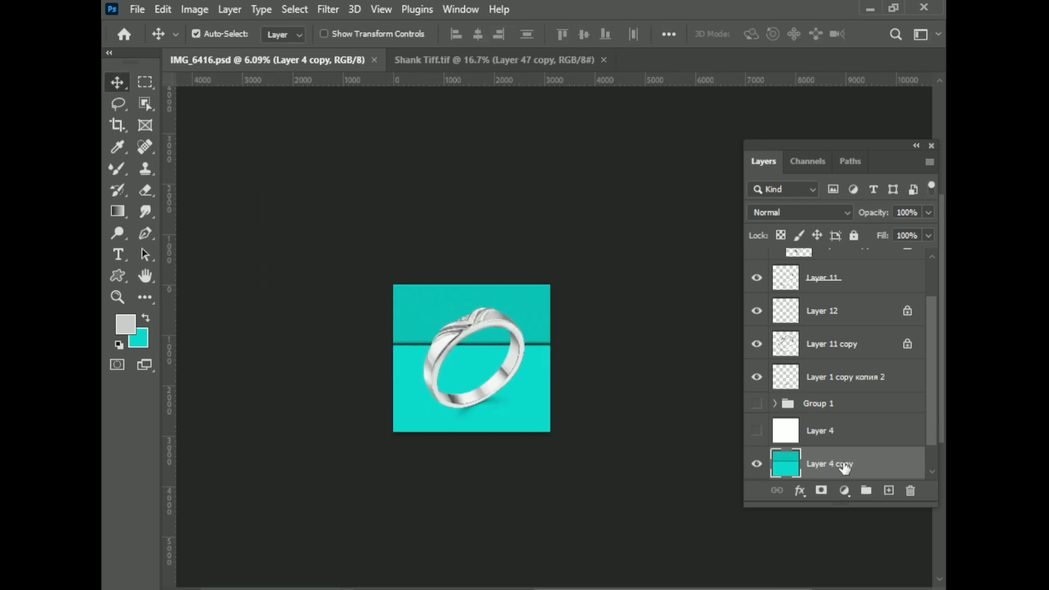
scroll(837, 439, "down", 1)
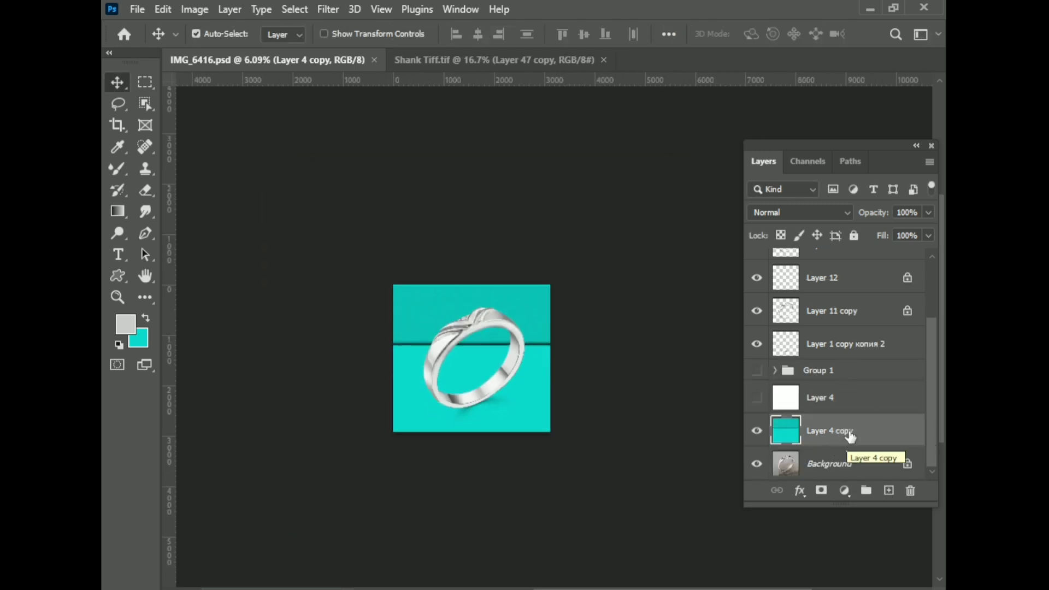
left_click_drag(850, 436, 855, 360)
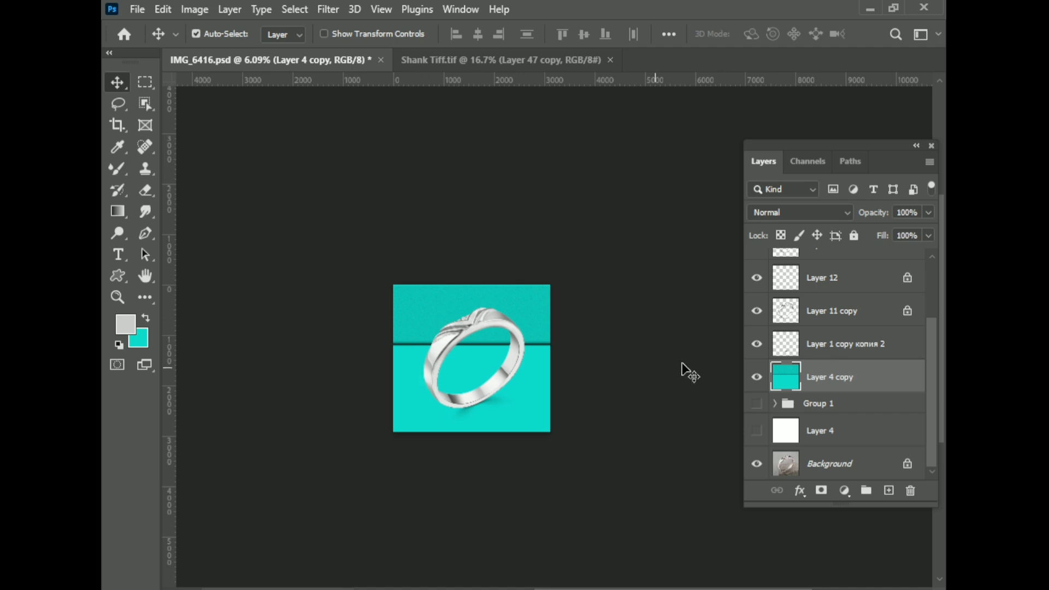
key("ctrl+g")
key("ctrl+0")
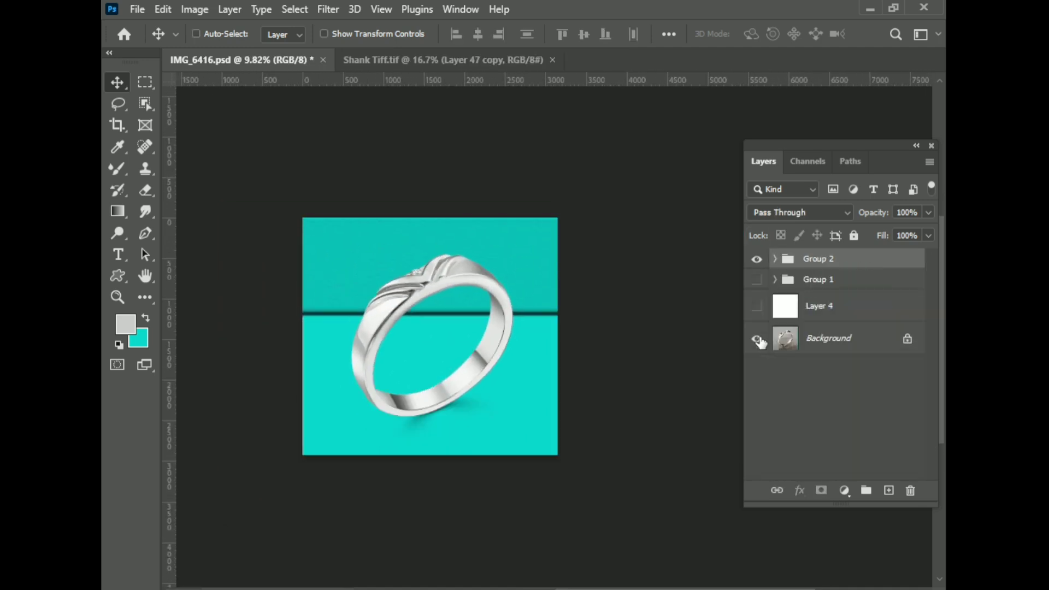
- Toggle Group 2's visibility to compare the retouch with the original grey-stone photo
left_click(758, 260)
scroll(490, 298, "up", 1)
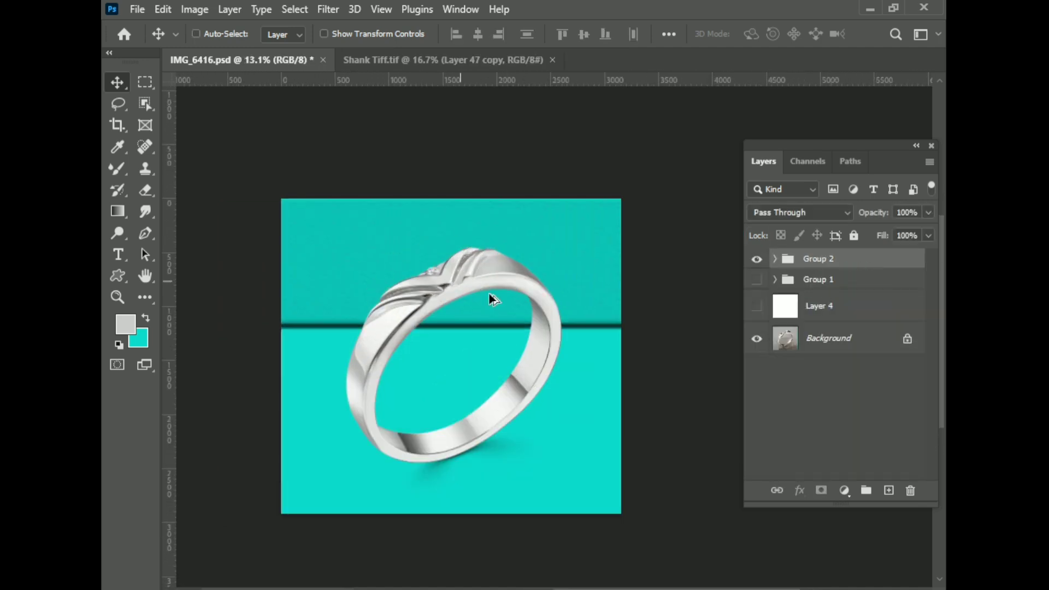
scroll(446, 303, "up", 4)
scroll(306, 320, "up", 1)
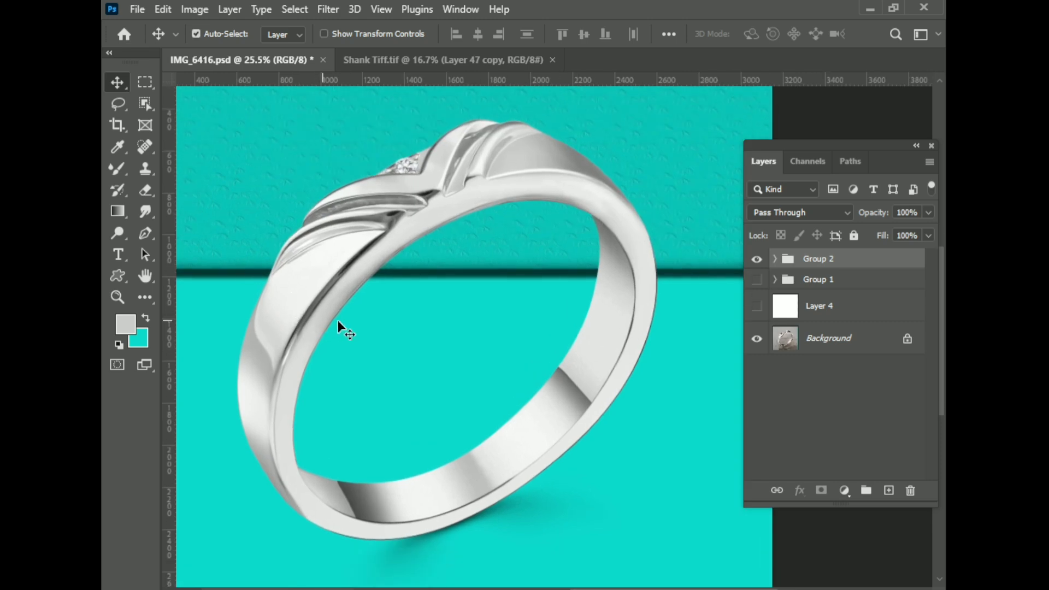
left_click(757, 260)
left_click(757, 260)
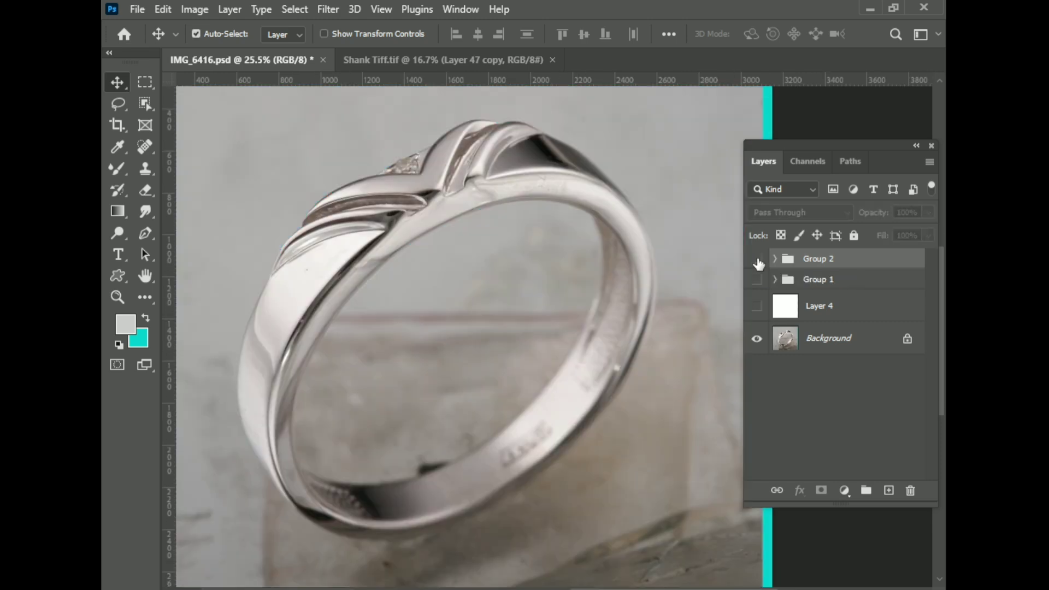